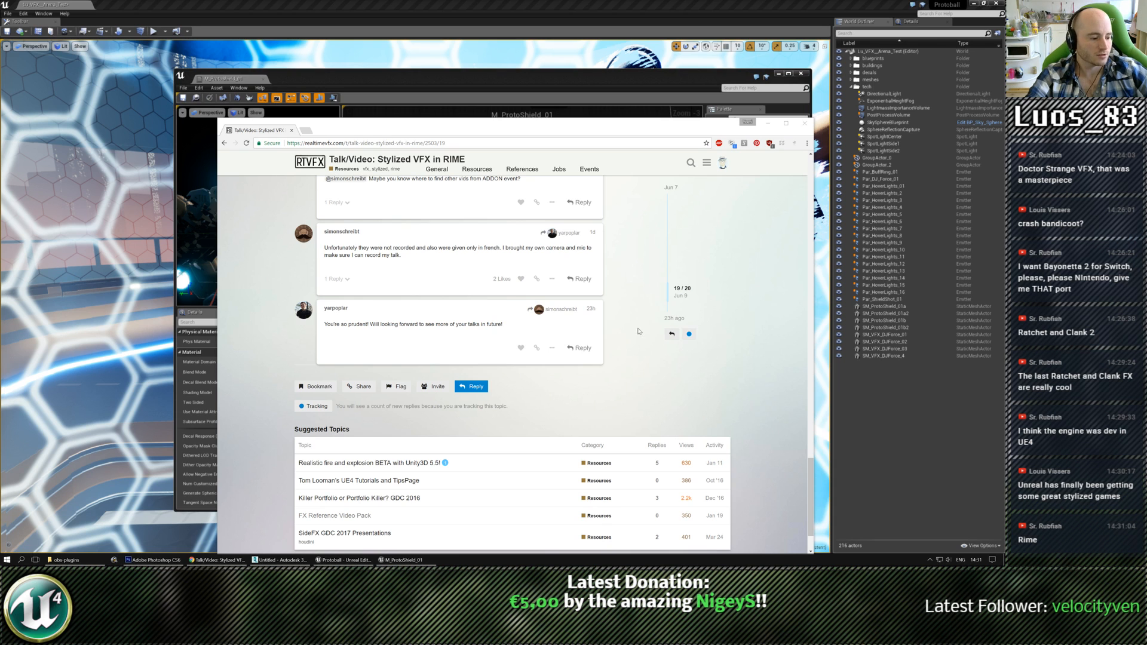
Review the Stylized VFX in RIME forum thread back up to its first post and close the browser window
scroll(535, 350, up, 10)
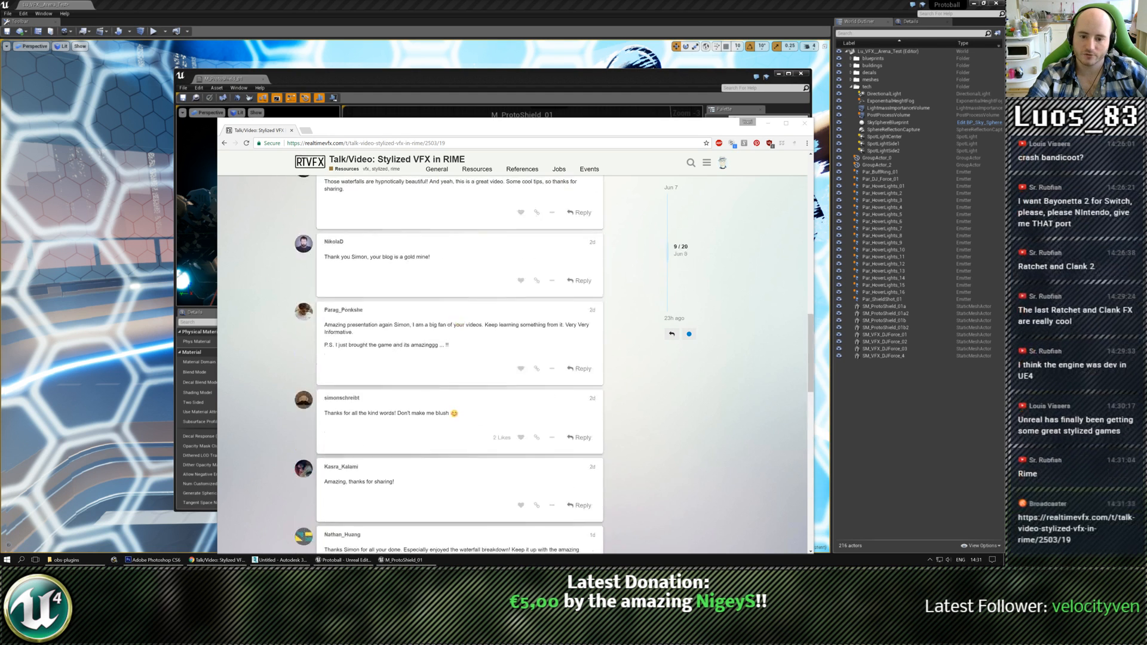
scroll(445, 323, up, 5)
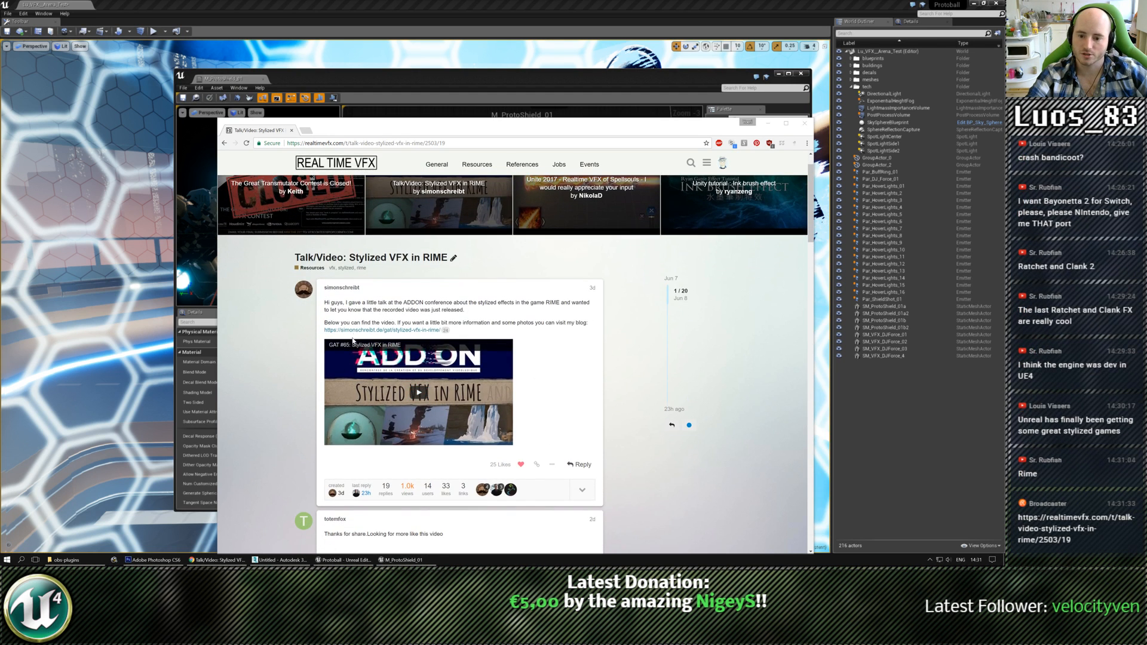
click(804, 123)
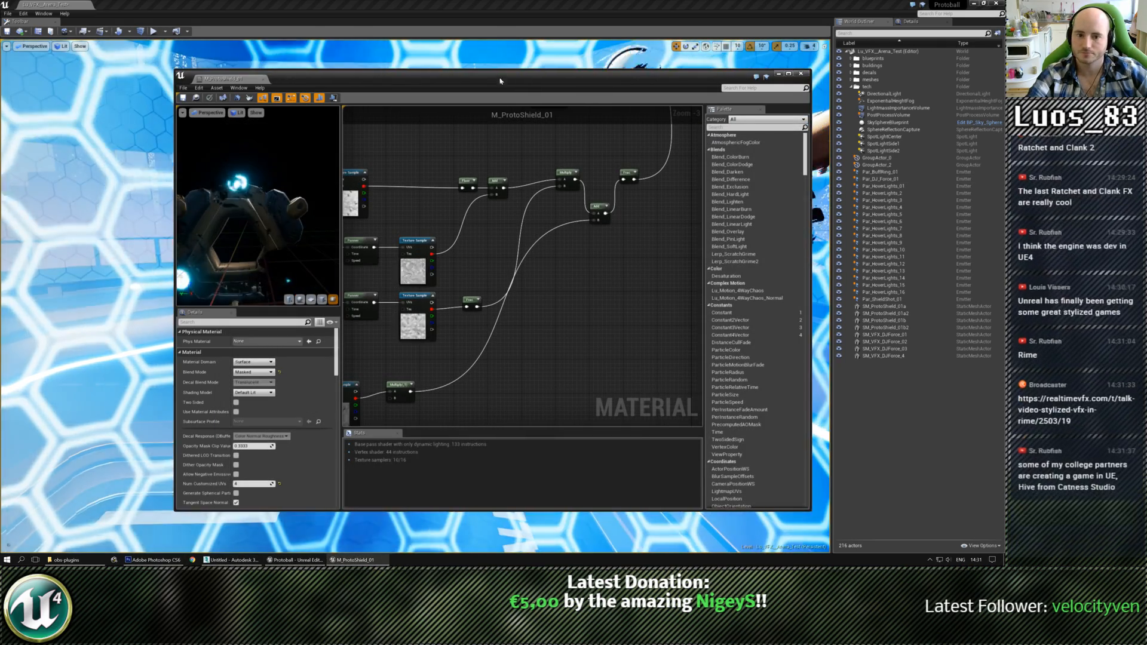
Move the material editor and browser windows out of the way to uncover the level viewport
drag(499, 84, 0, 27)
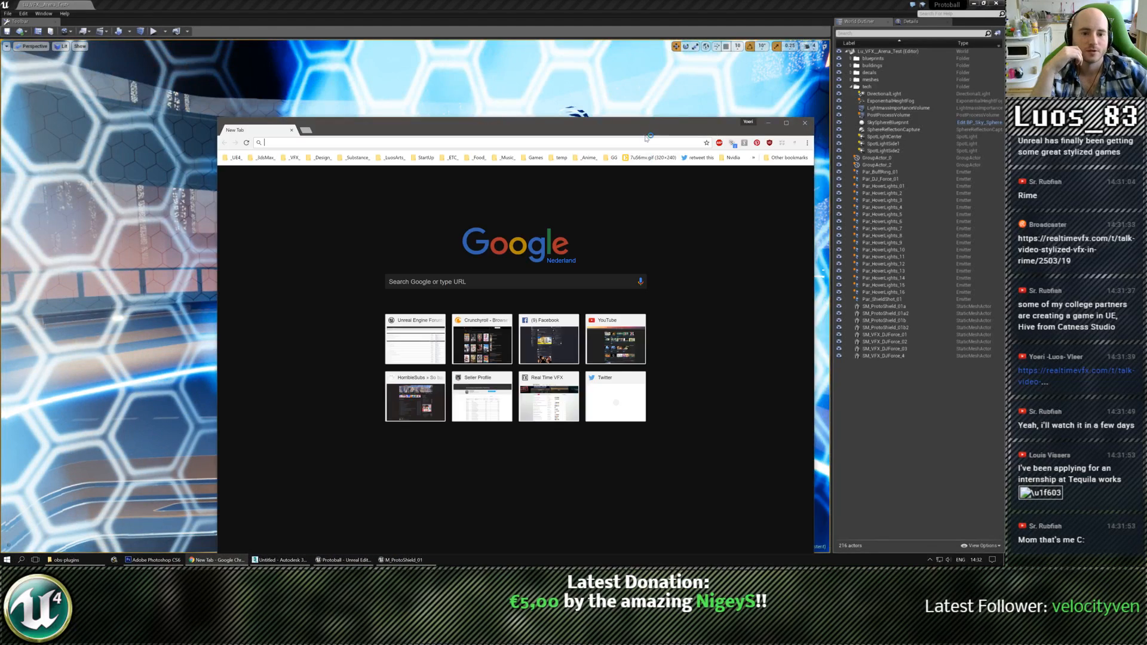
drag(648, 135, 1004, 174)
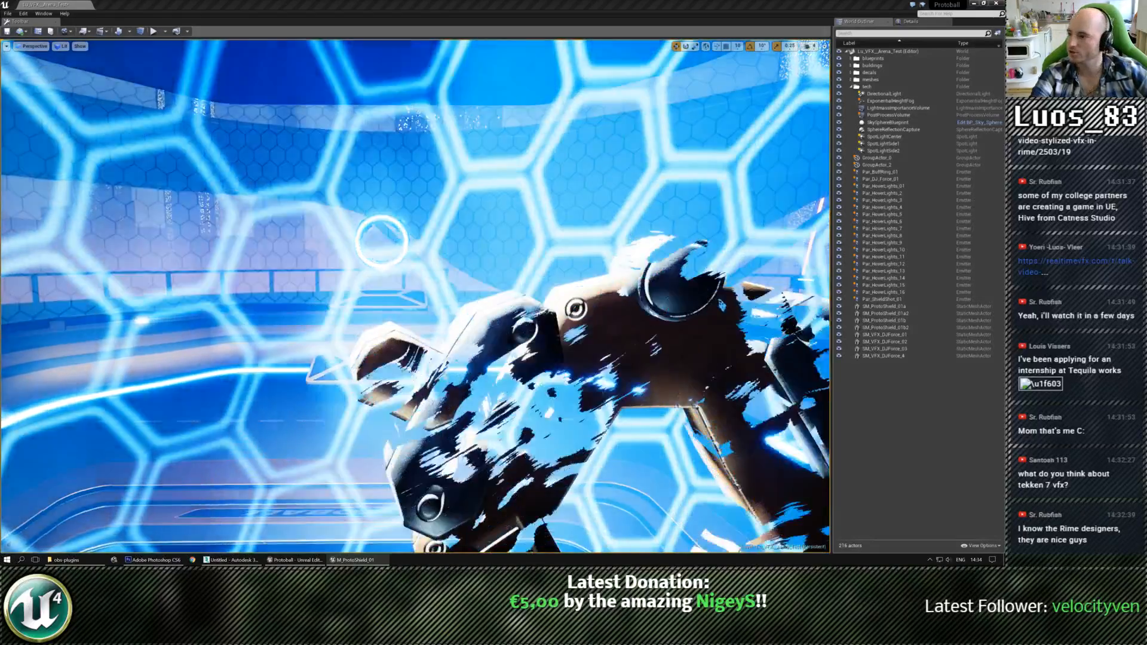
Bring the M_ProtoShield_01 material editor back into view and set constant B of the lowest noise texture's Multiply node to 1.5
drag(0, 117, 394, 95)
right_drag(447, 295, 417, 289)
click(418, 289)
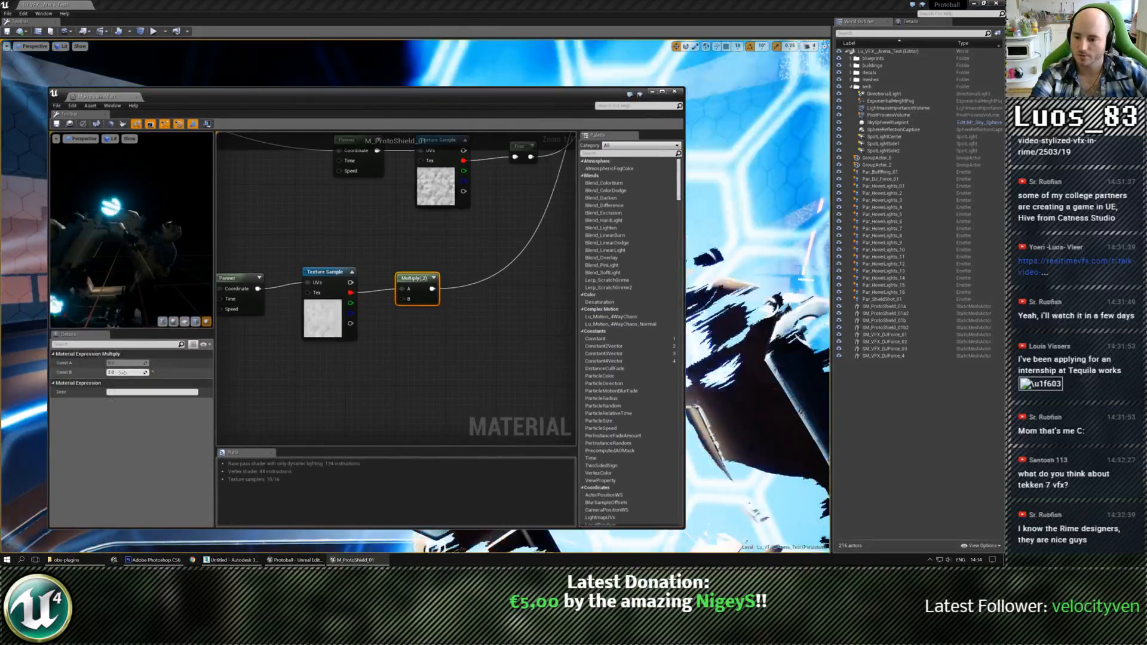
click(124, 372)
text(1.5)
key(Return)
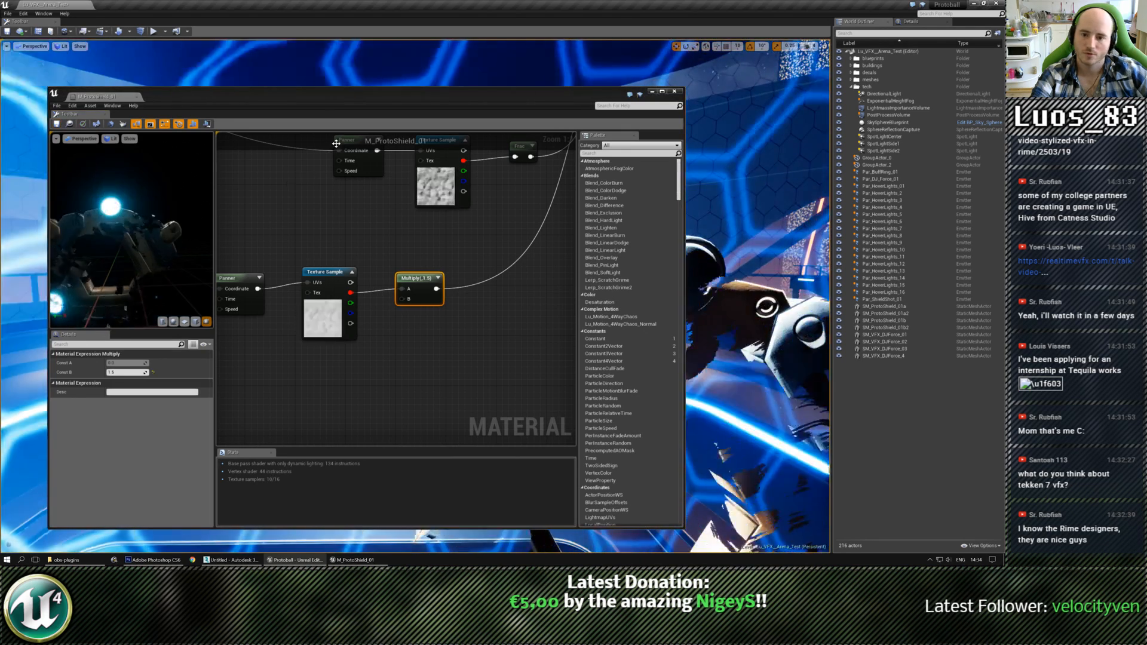
Maximize the material editor and examine the node graph from the noise texture chains up to the shield color nodes
double_click(367, 100)
right_drag(353, 207, 676, 323)
scroll(667, 326, down, 4)
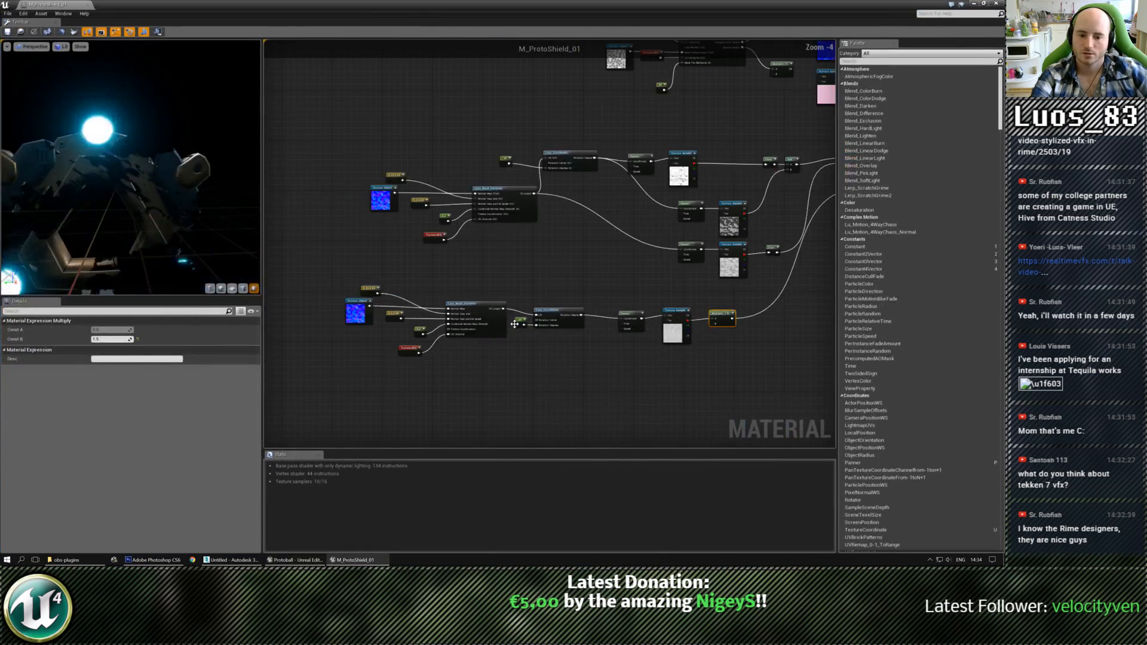
right_drag(548, 264, 555, 407)
scroll(541, 299, up, 2)
scroll(556, 407, down, 2)
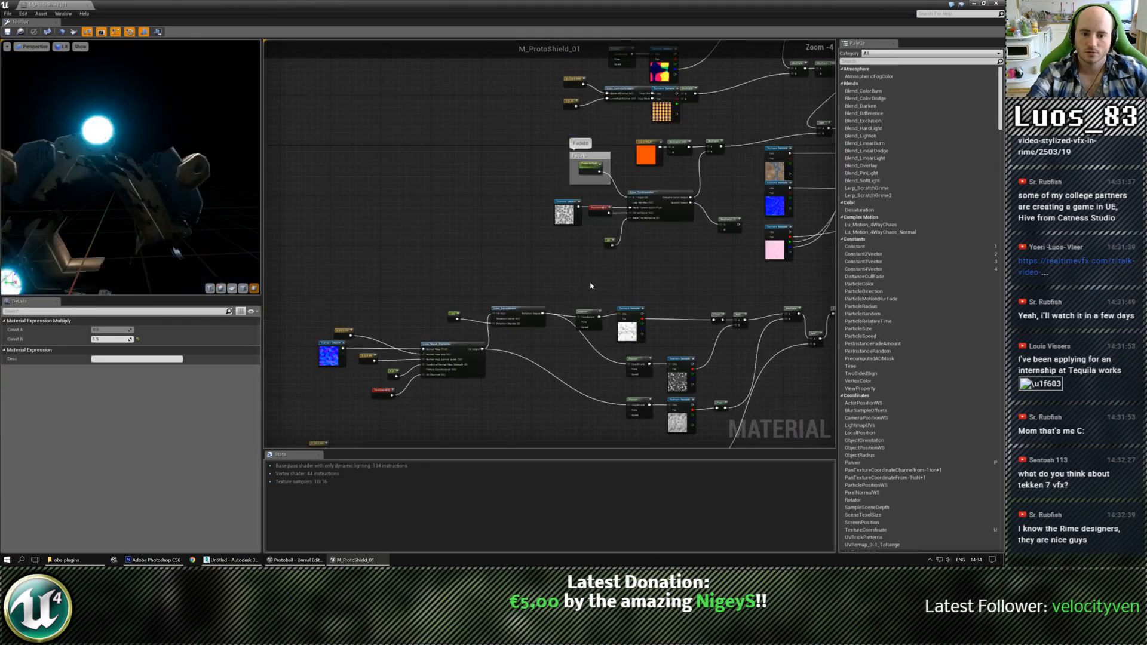
right_drag(583, 283, 553, 274)
right_drag(662, 260, 597, 343)
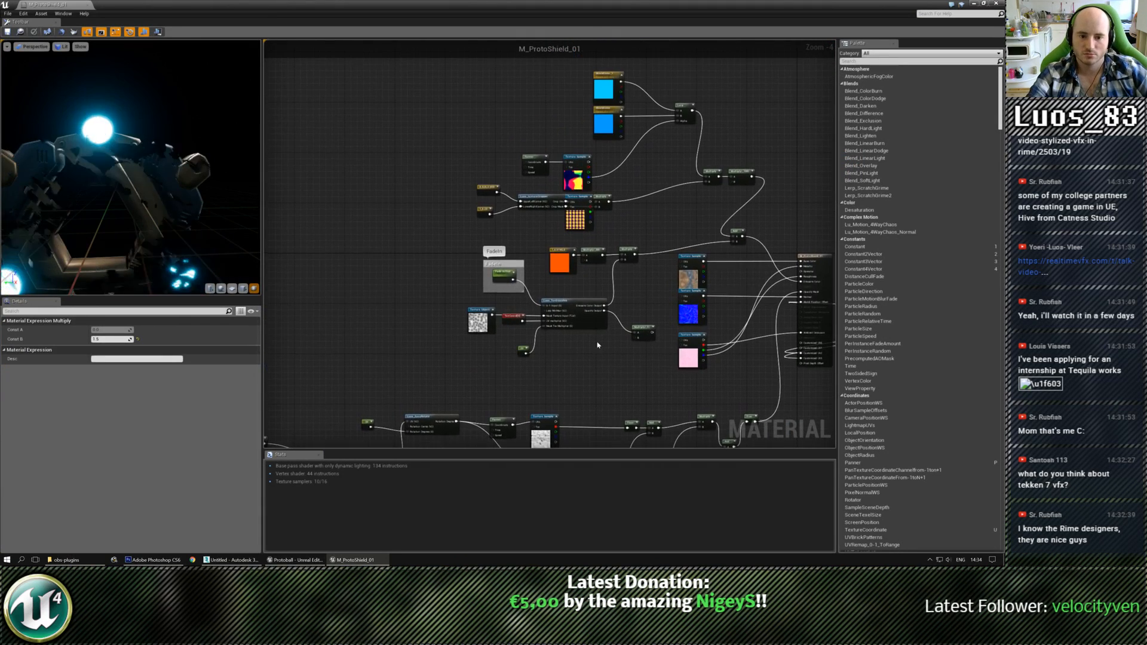
right_drag(607, 189, 510, 360)
scroll(457, 319, up, 3)
right_drag(456, 318, 515, 252)
Group the two shield color parameters with their Panner, Texture Sample and Lerp nodes in a comment box named Color
drag(386, 225, 553, 215)
drag(456, 138, 747, 248)
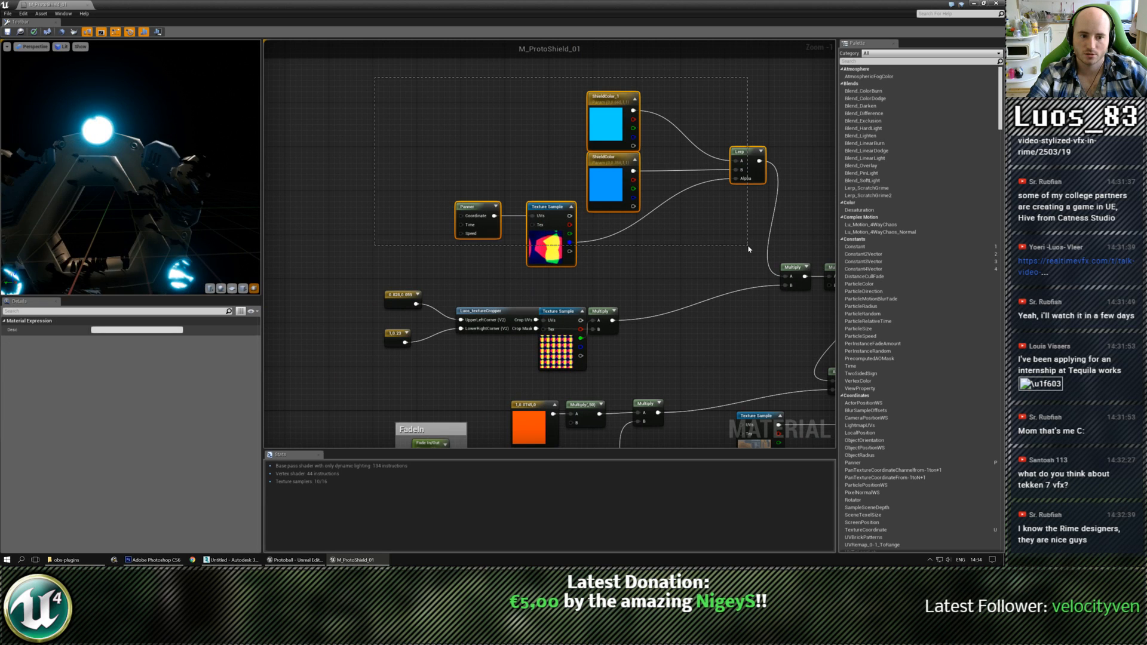
right_drag(567, 191, 615, 302)
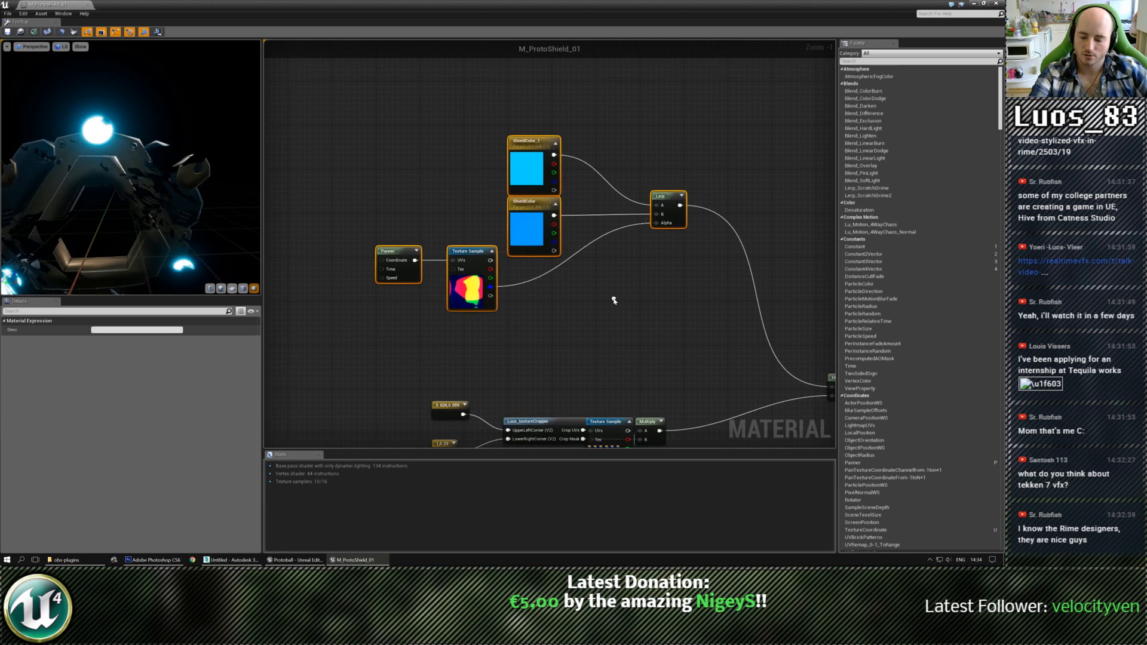
key(c)
click(117, 330)
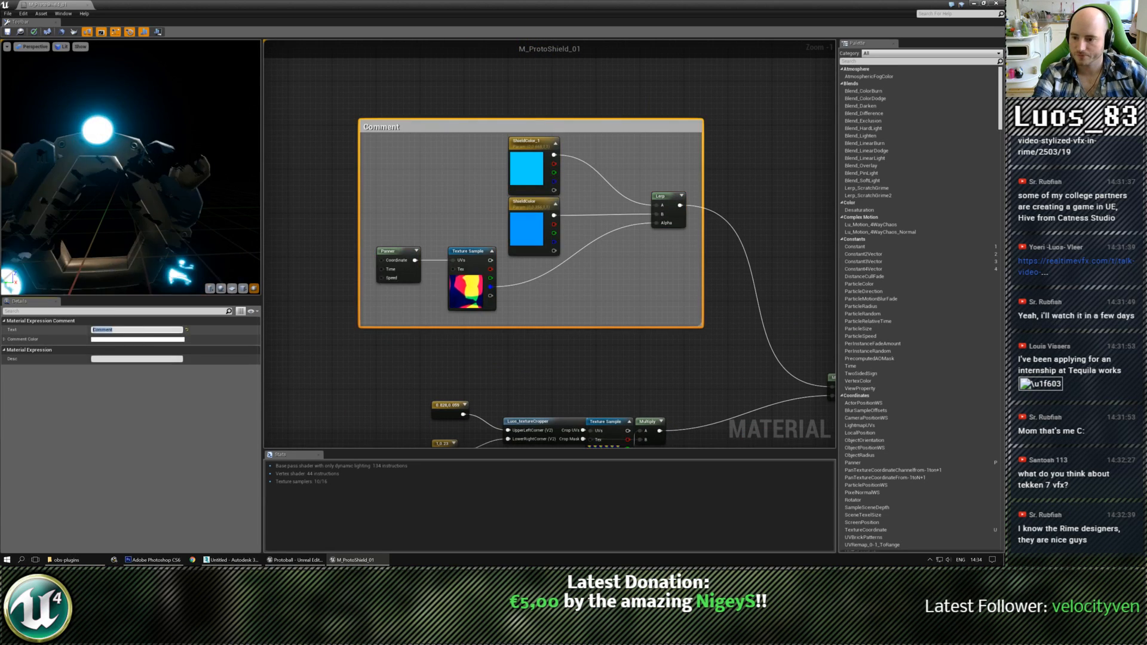
text(Color)
key(Return)
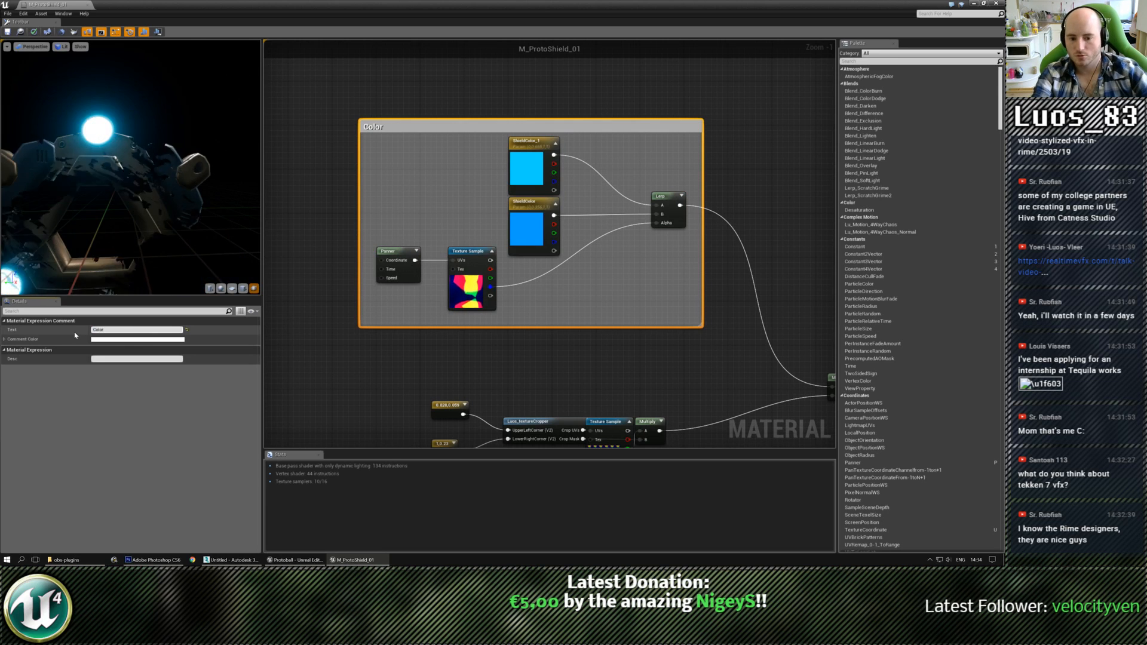
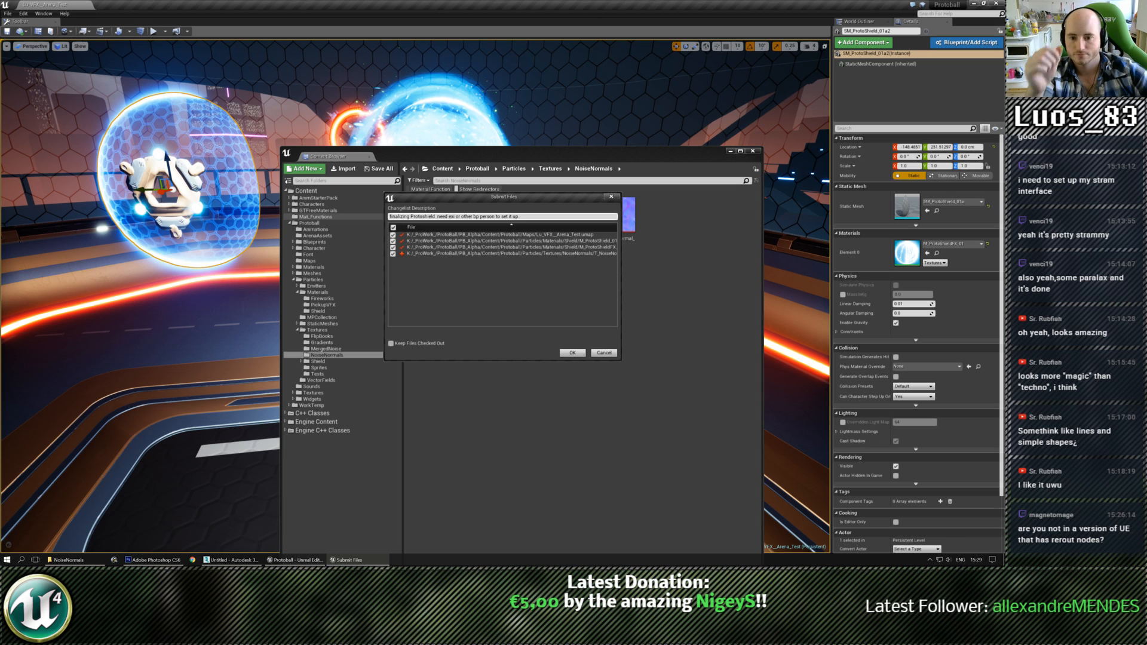
Submit the listed changed files to source control and close the content browser
click(572, 353)
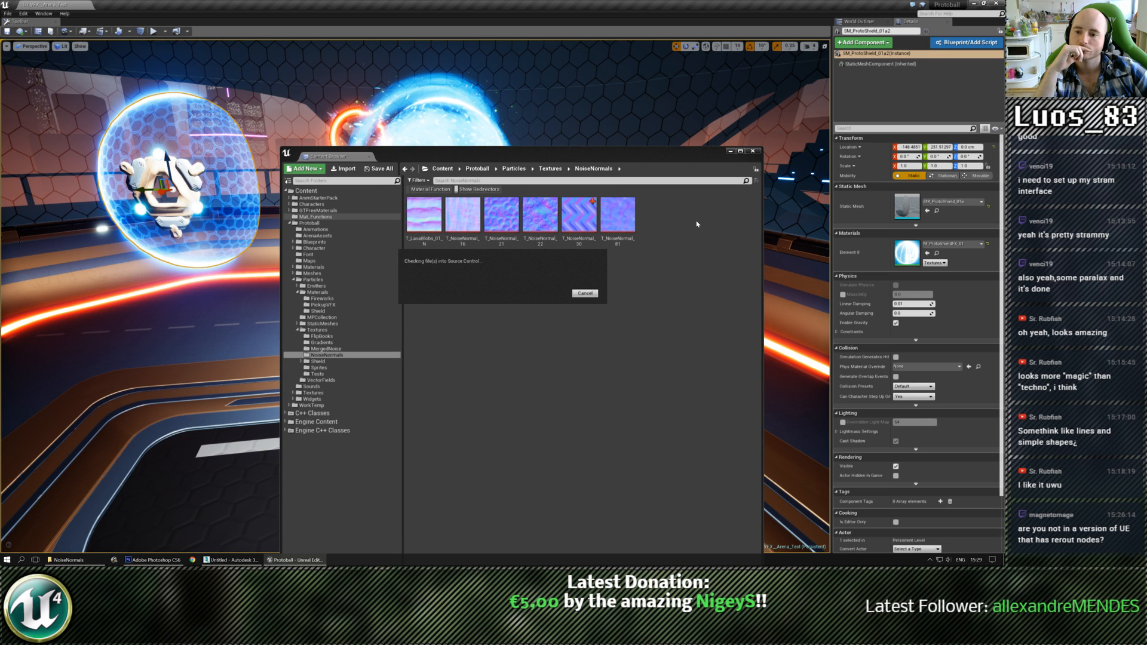
click(753, 151)
right_drag(755, 153, 526, 310)
key(Escape)
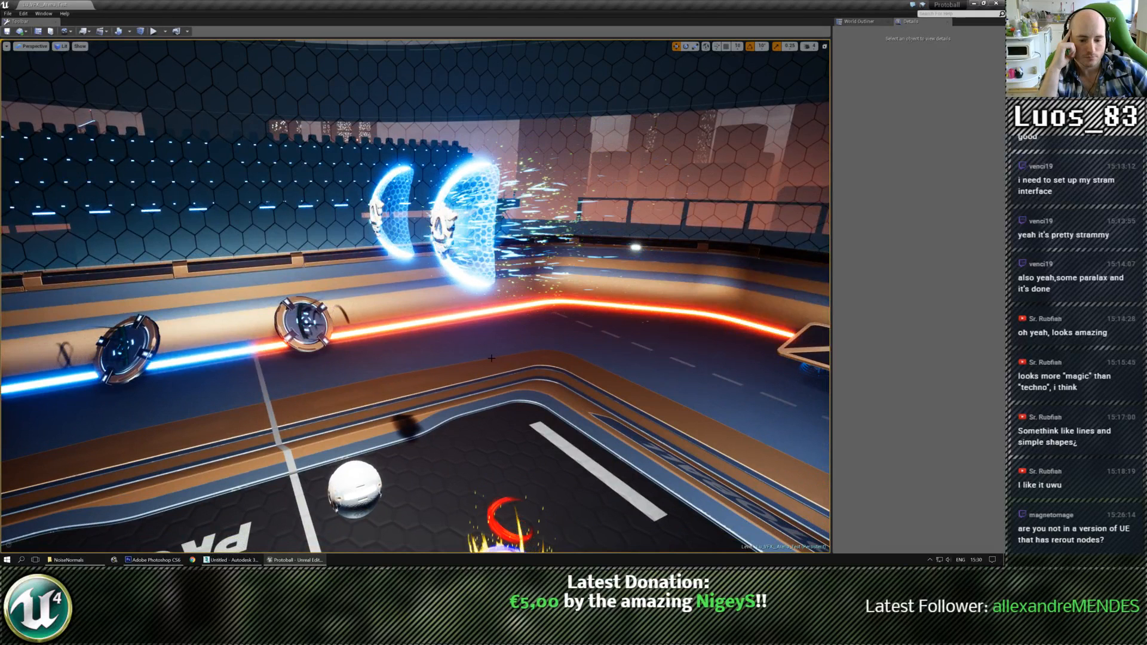
Inspect the jump pads along the arena wall and their glowing ring effect up close
right_drag(492, 359, 310, 371)
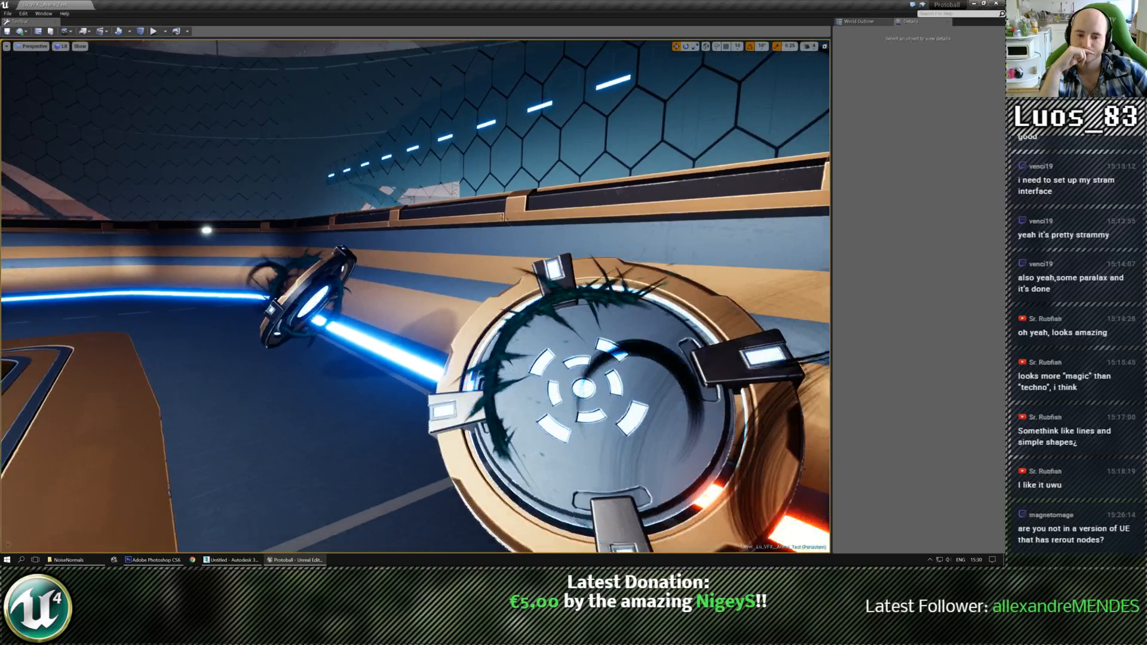
right_drag(414, 297, 723, 288)
click(265, 425)
right_drag(265, 425, 174, 426)
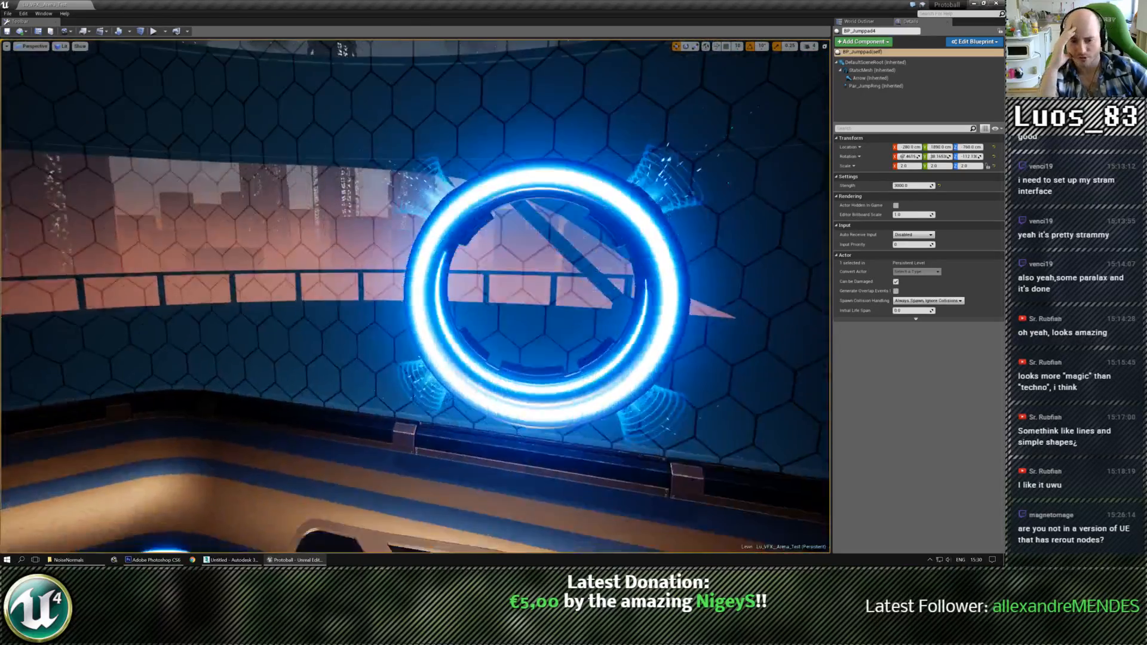
key(w)
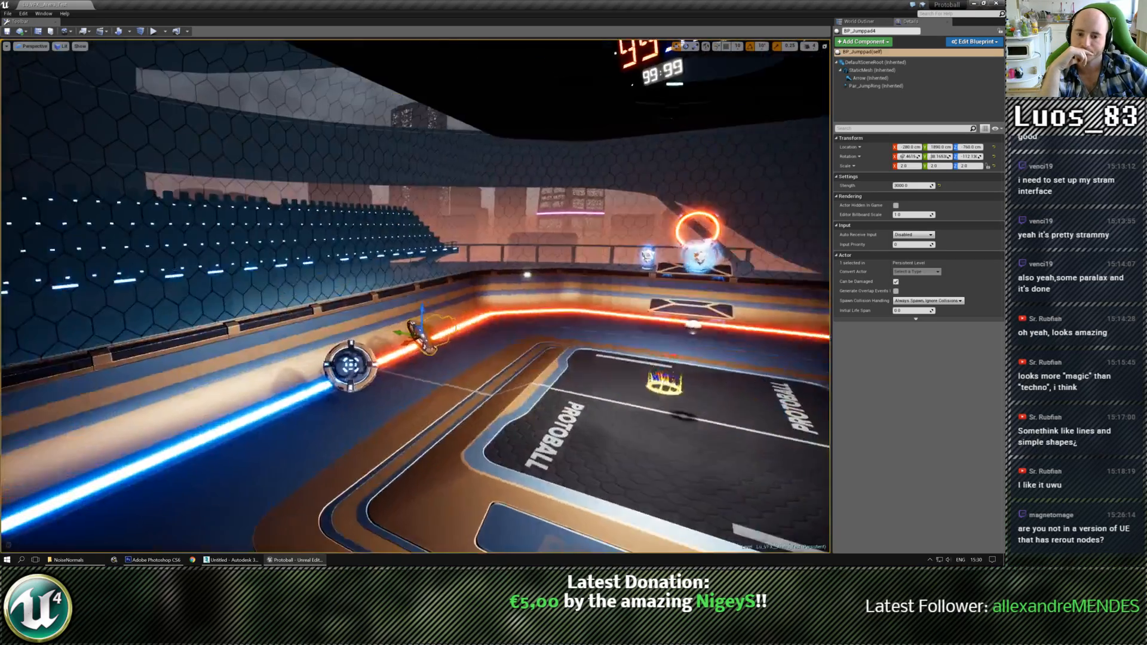
Examine the proto shield effects in the arena from several angles and distances
right_drag(415, 296, 797, 295)
key(w)
key(w)
key(s)
key(w)
key(w)
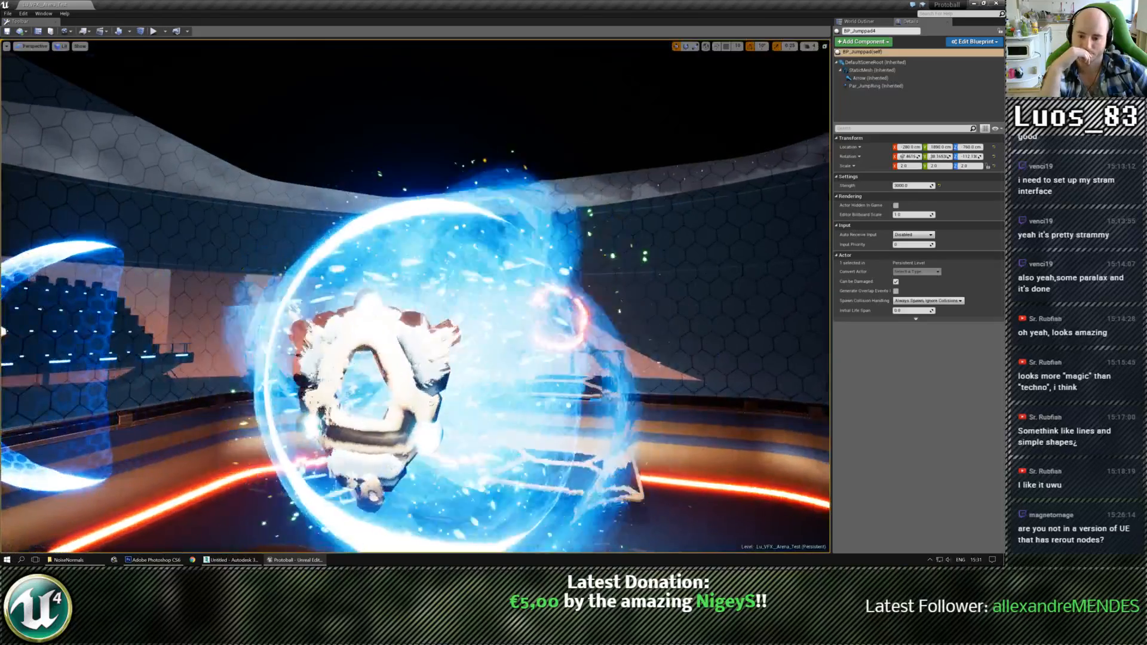
right_drag(415, 296, 334, 296)
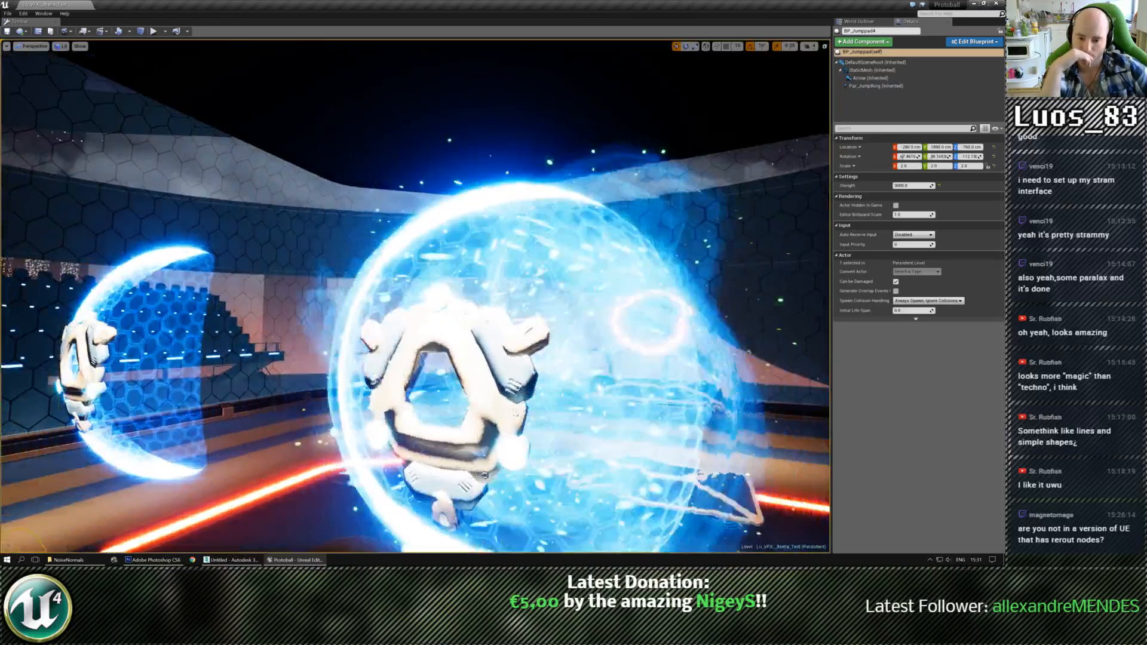
key(s)
right_drag(486, 475, 36, 459)
key(w)
key(w)
key(s)
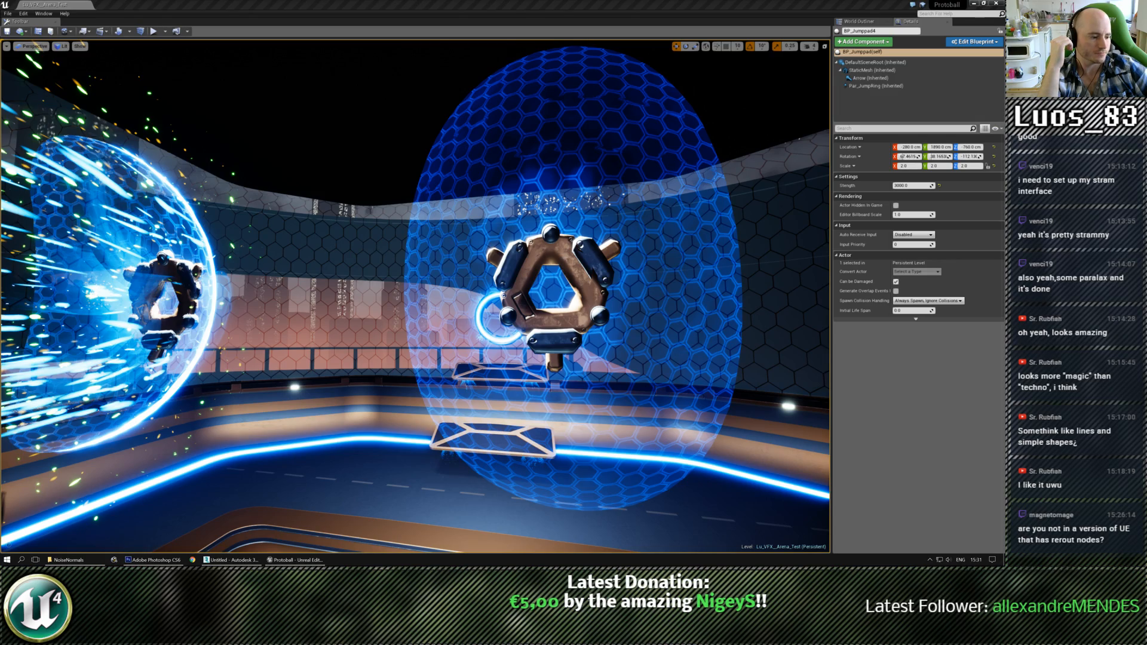
Look over the arena's hexagonal dome and the center court with the ball and the glowing ring effect
right_drag(415, 296, 239, 319)
key(w)
key(s)
key(w)
key(w)
key(w)
right_drag(502, 383, 508, 359)
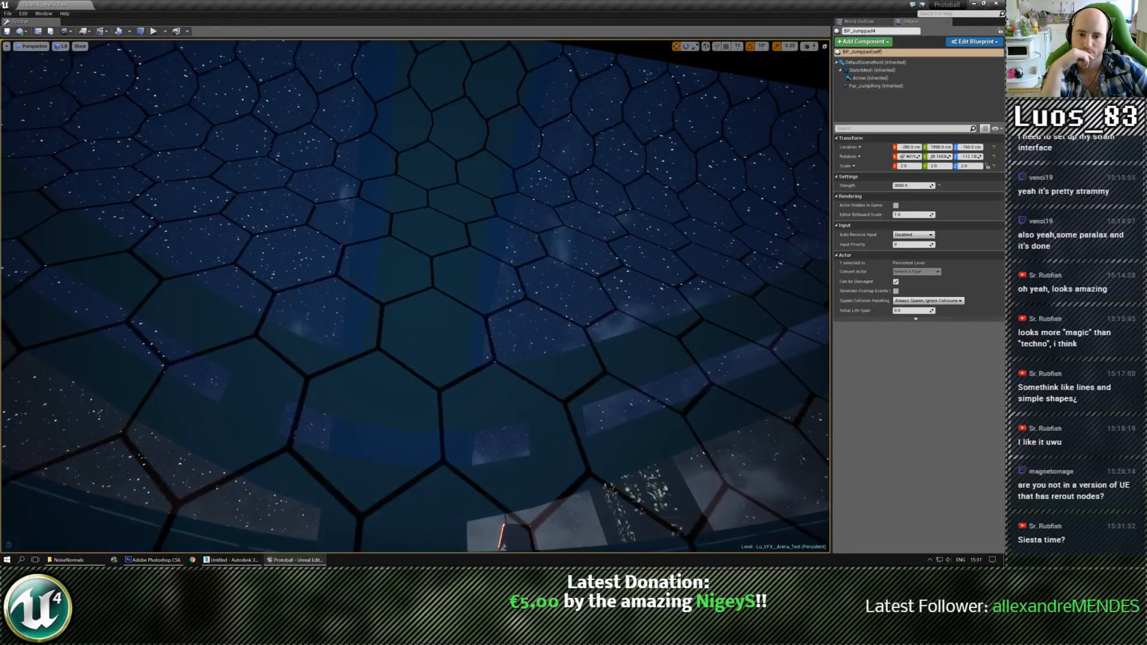
right_drag(488, 276, 300, 409)
key(w)
key(w)
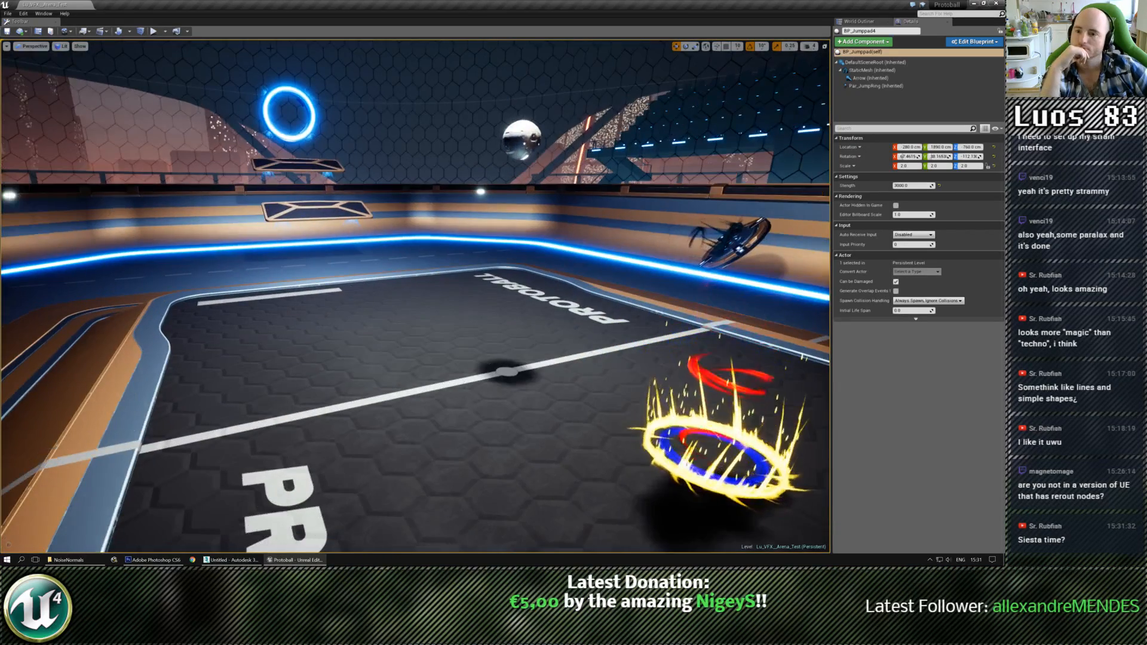
Switch to 3ds Max and open the recent scene laser.max
key(alt+Tab)
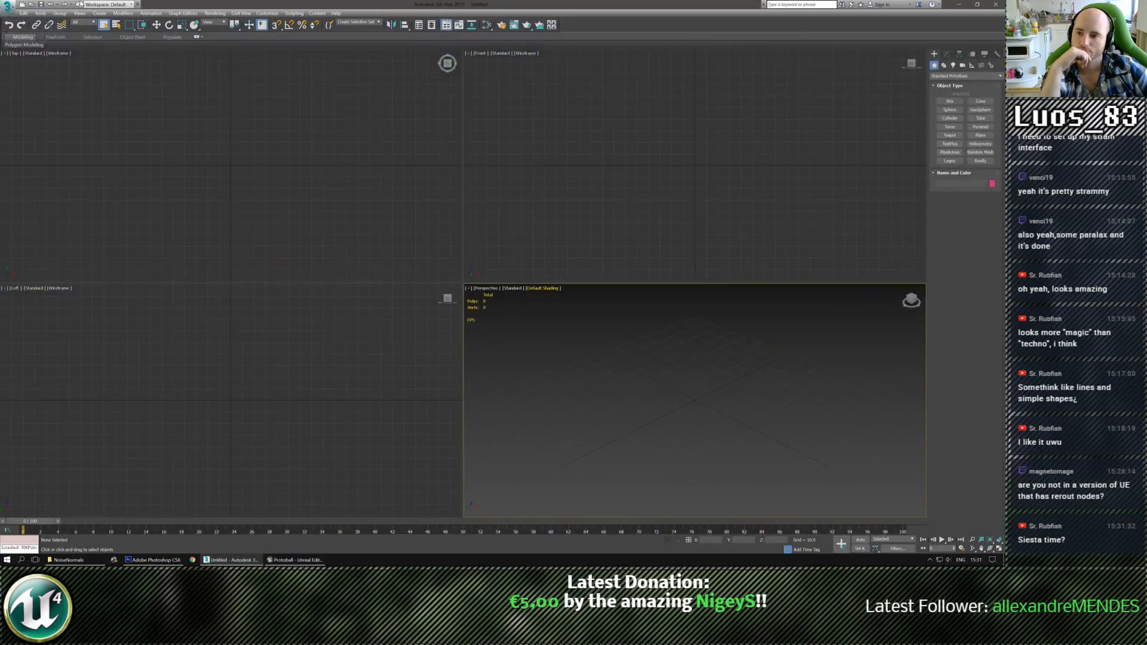
click(10, 8)
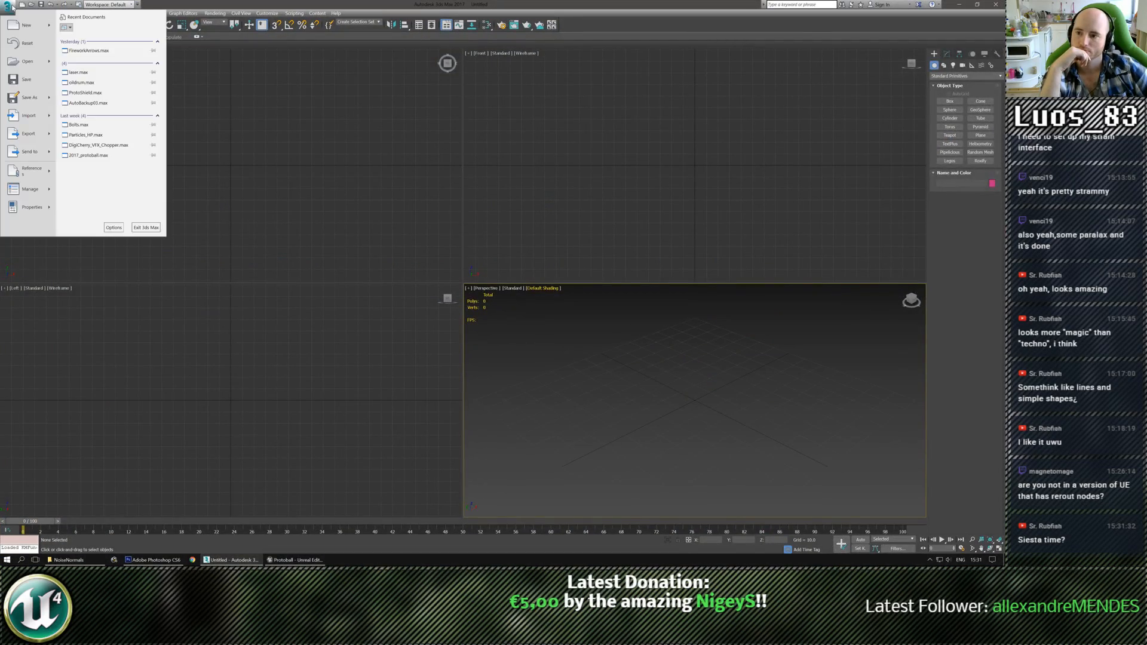
click(99, 73)
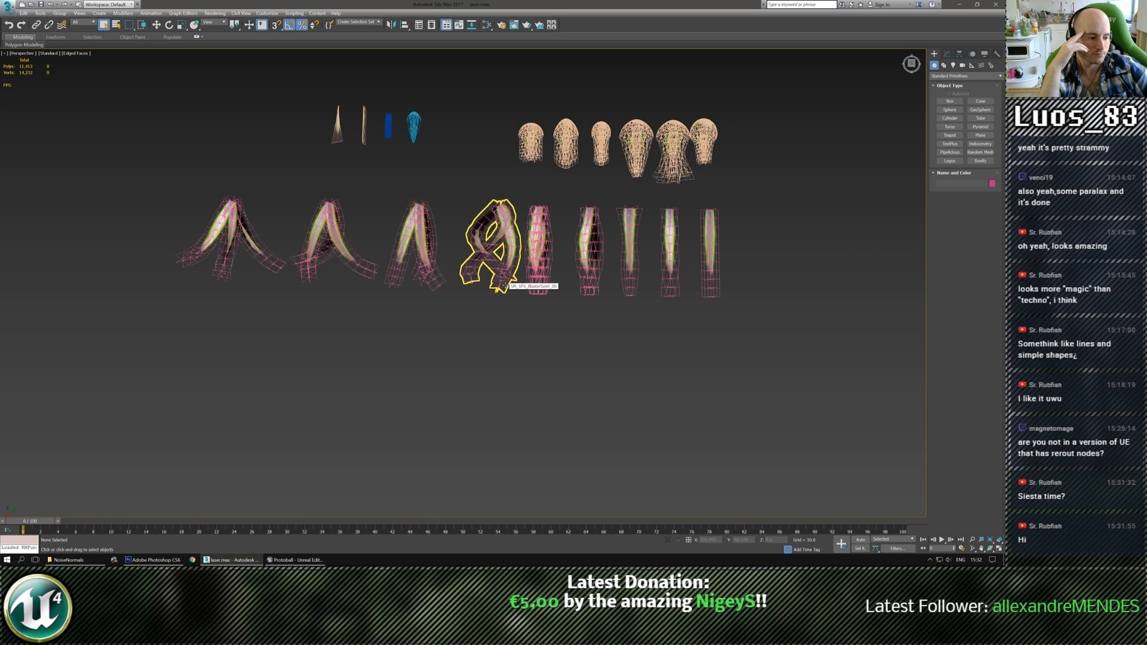
Turn off the edged faces display in the perspective view and examine the curved beam meshes up close
middle_drag(494, 338, 518, 422)
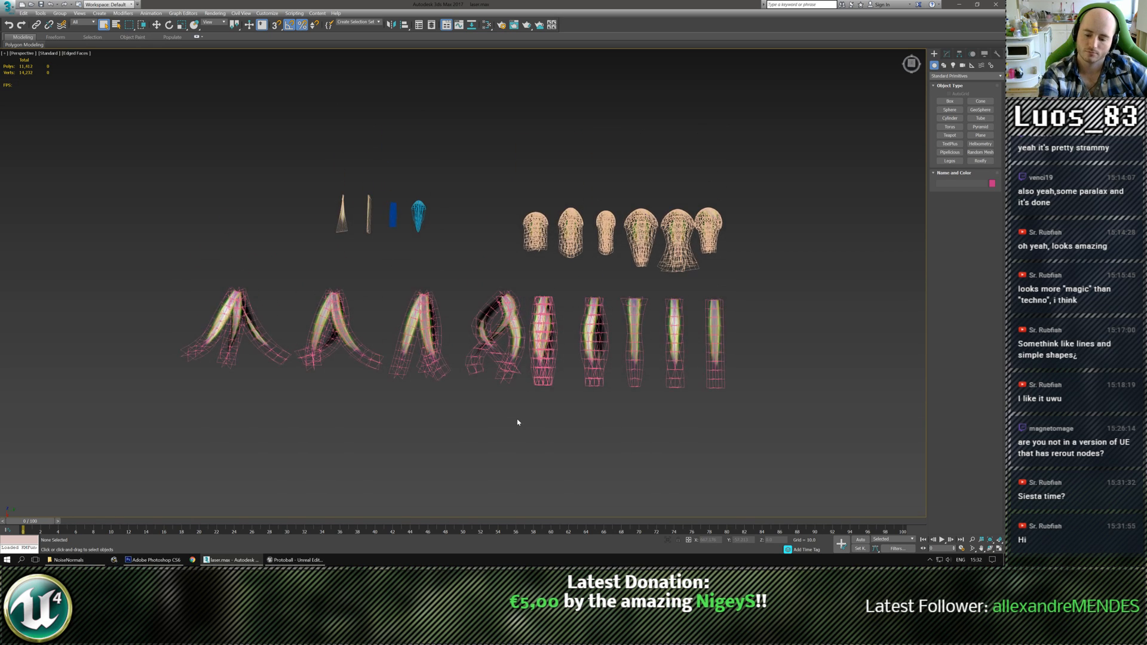
key(F4)
mouse_move(591, 400)
alt+middle_down()
mouse_move(558, 245)
mouse_move(569, 281)
mouse_move(539, 295)
mouse_move(445, 235)
mouse_move(500, 363)
alt+middle_up()
scroll(444, 236, up, 2)
scroll(397, 323, up, 8)
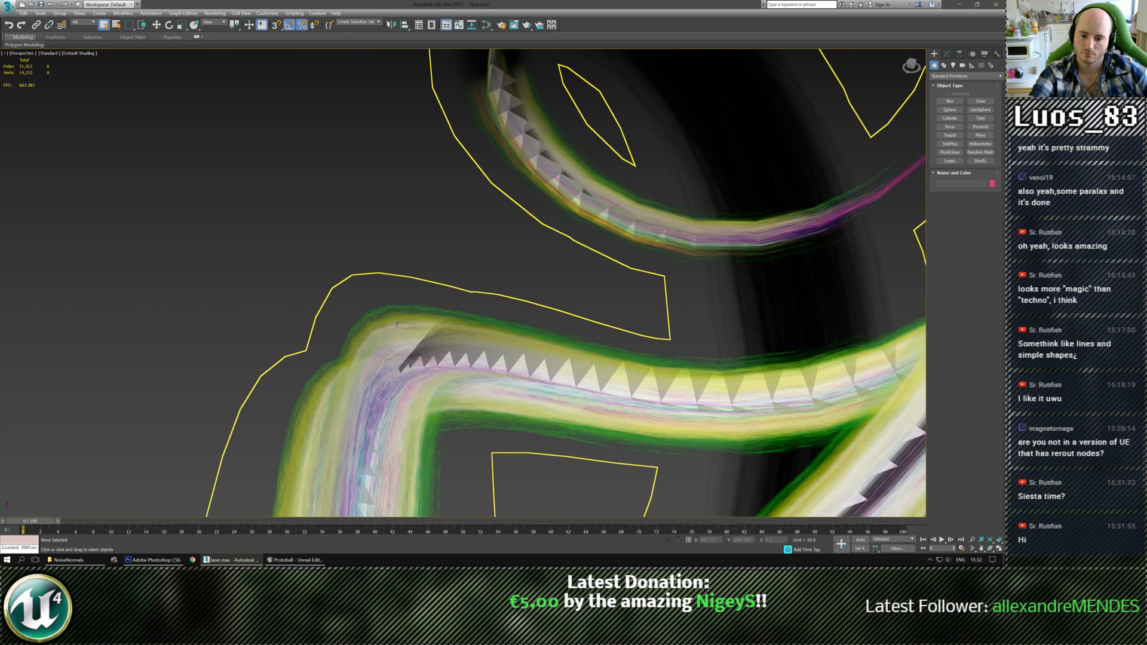
scroll(397, 323, down, 8)
middle_drag(282, 320, 437, 330)
key(z)
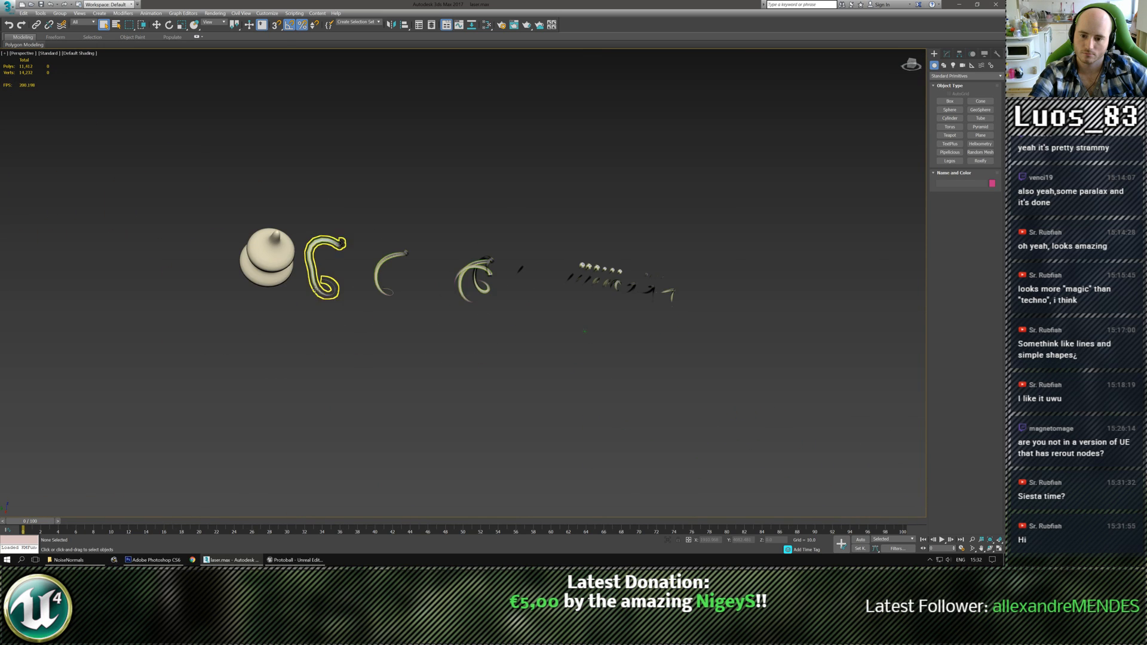
Delete the bulbous double-sphere mesh next to the curved loft meshes
click(316, 288)
alt+middle_drag(502, 333, 454, 331)
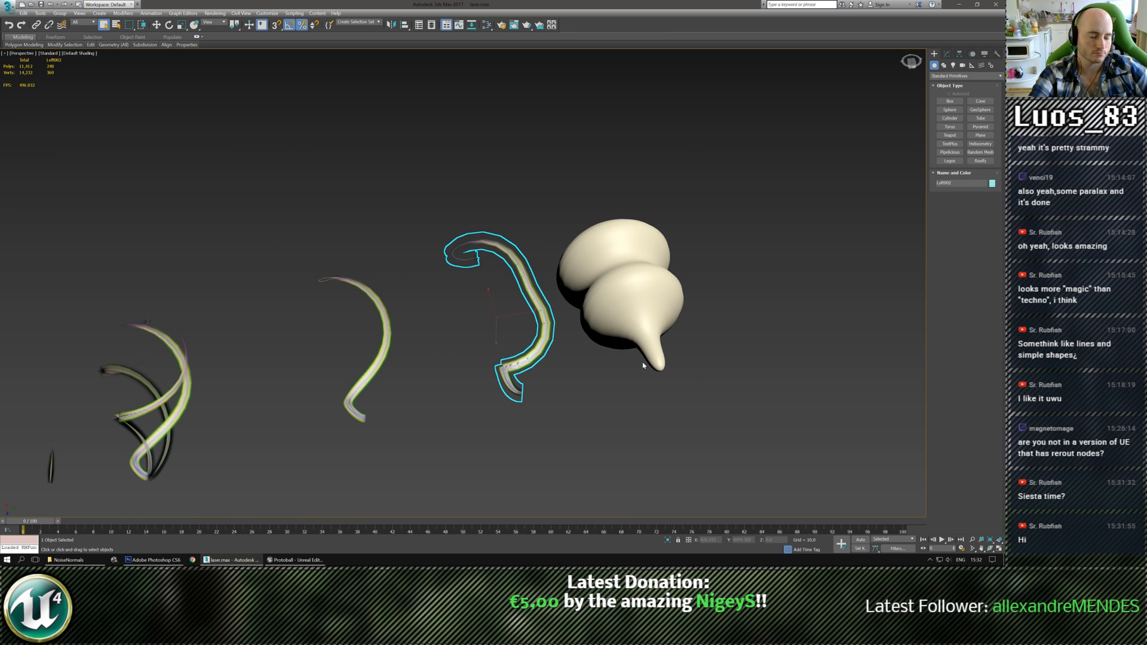
scroll(643, 366, up, 2)
click(684, 310)
scroll(604, 370, down, 3)
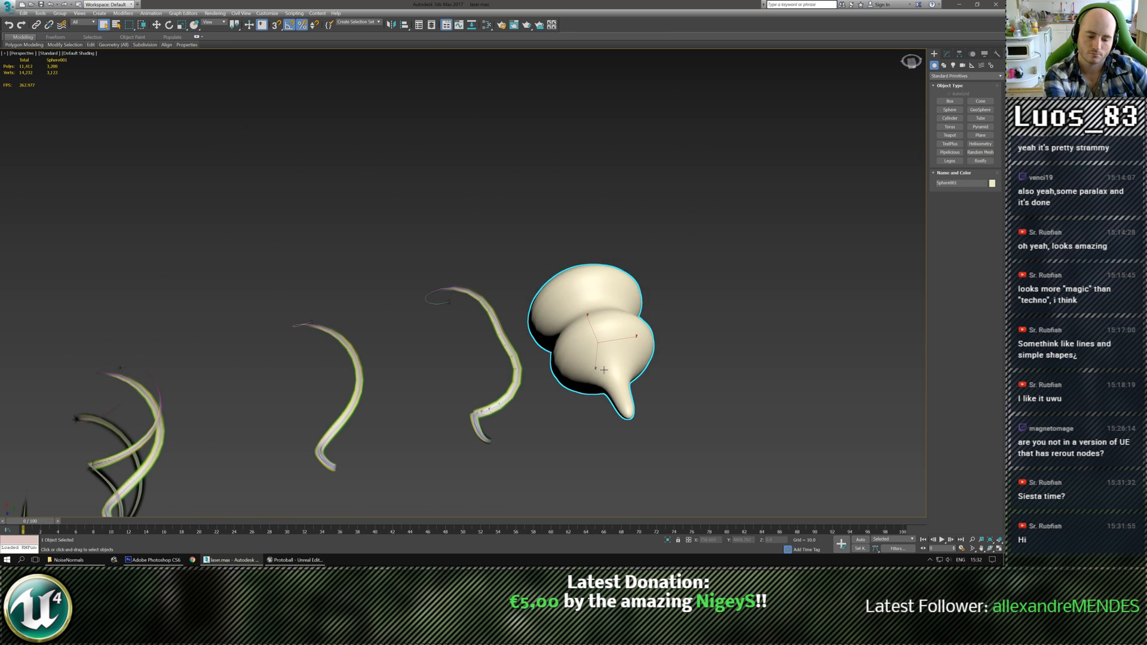
key(Delete)
Make two copies of the outermost curved loft mesh, rotated in 120-degree increments about its long axis
click(478, 412)
scroll(463, 411, up, 2)
alt+middle_drag(458, 409, 489, 370)
key(e)
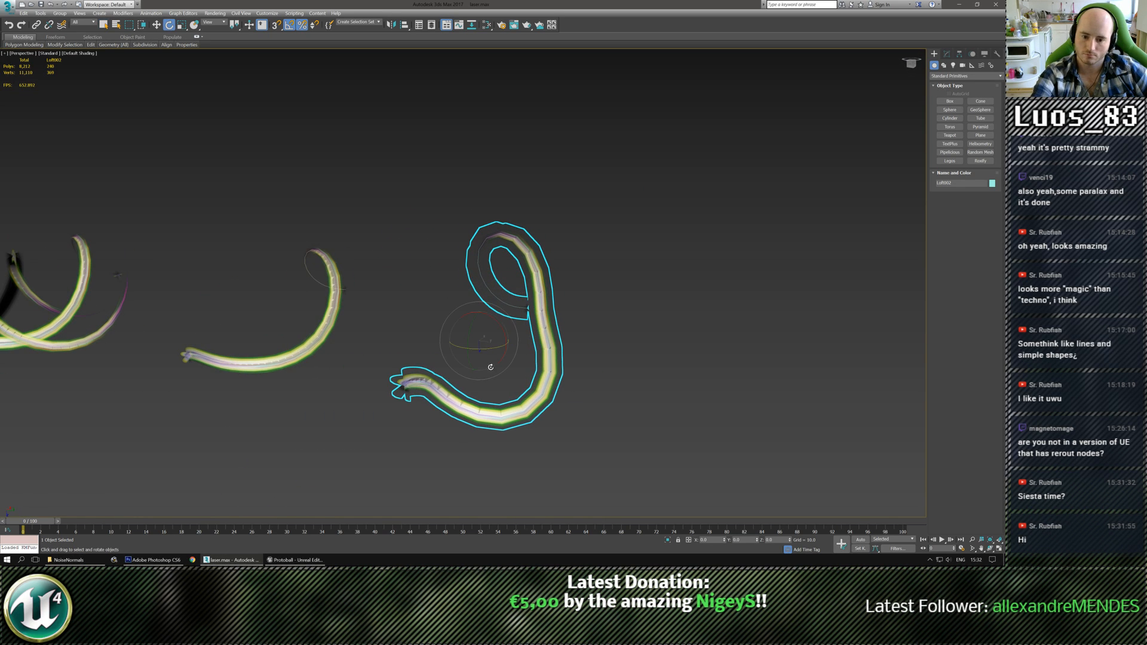
mouse_move(505, 326)
shift+mouse_down()
mouse_move(591, 362)
mouse_move(562, 357)
shift+mouse_up()
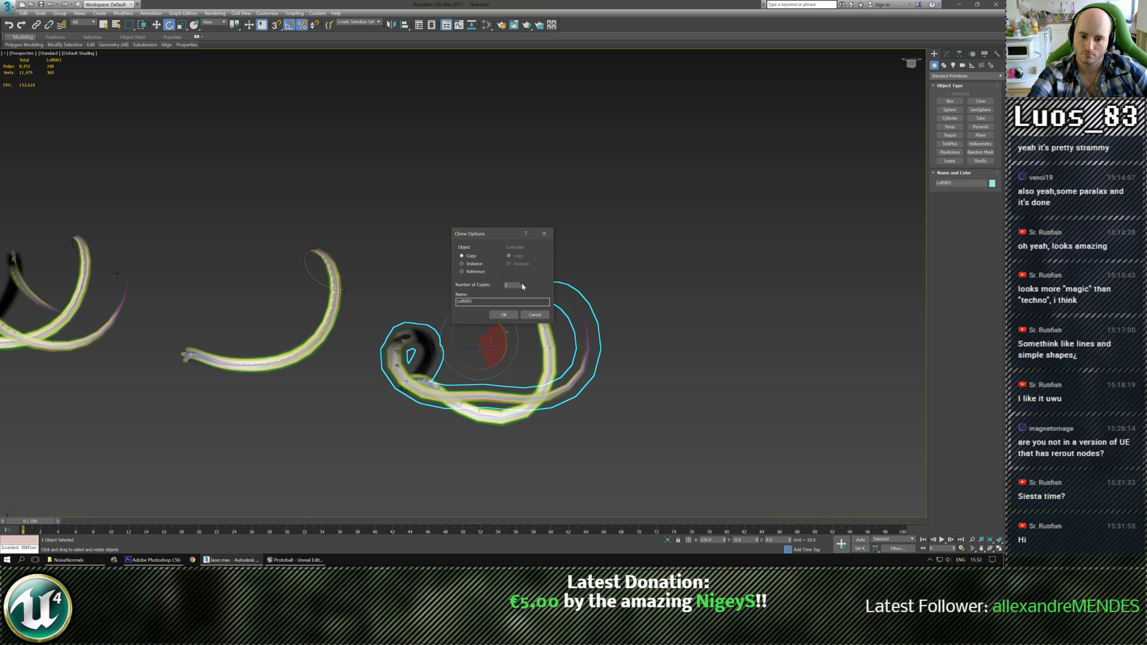
click(504, 315)
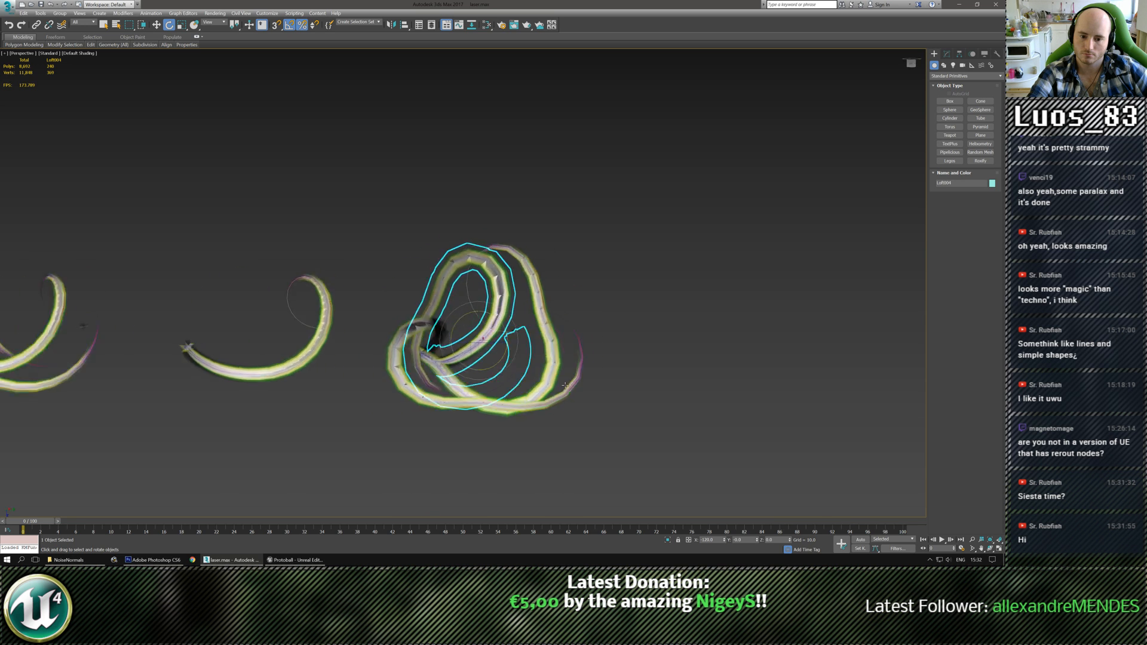
mouse_move(594, 384)
alt+middle_down()
mouse_move(561, 427)
mouse_move(600, 399)
alt+middle_up()
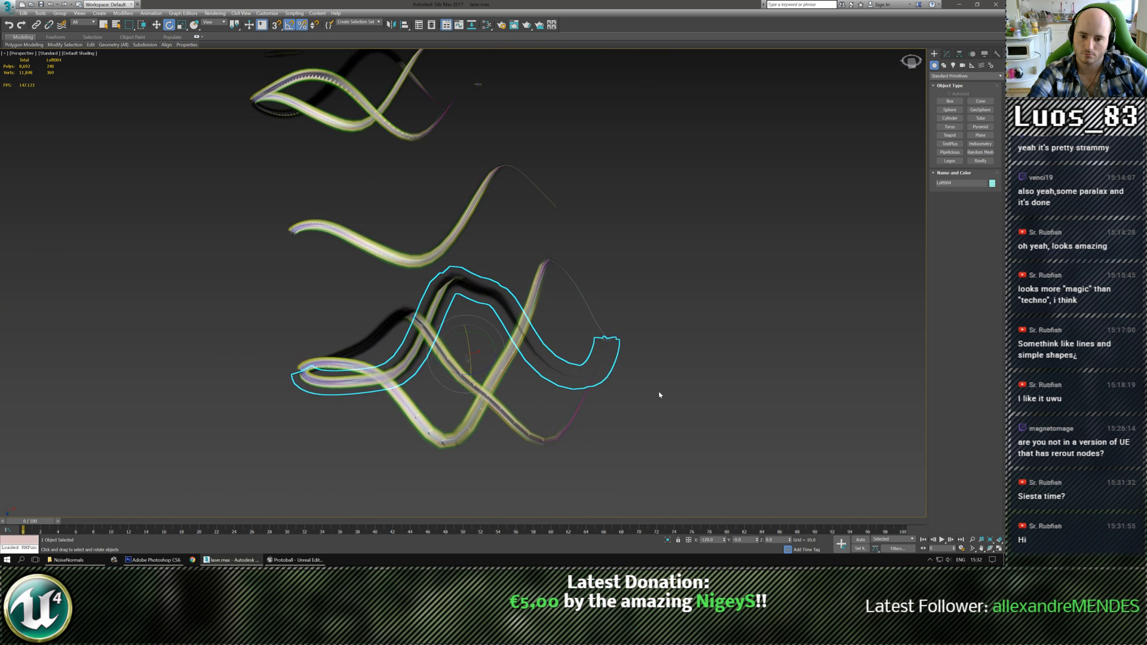
Delete the outermost curved loft mesh together with its two rotated copies
click(727, 388)
middle_drag(481, 377, 591, 360)
drag(371, 328, 491, 414)
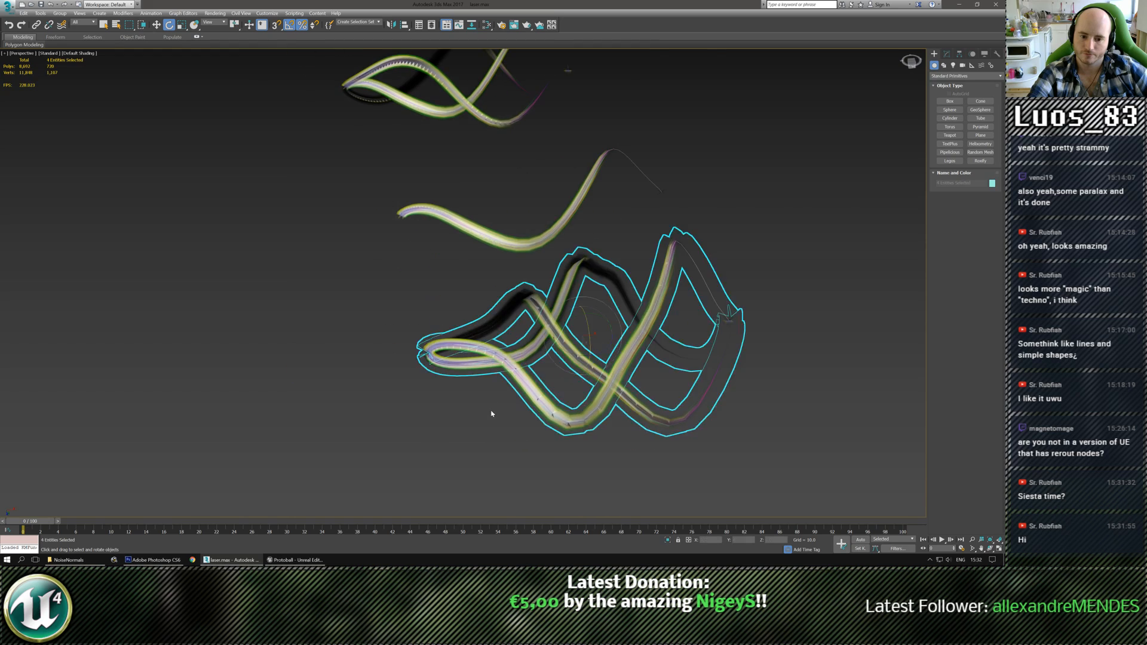
scroll(492, 415, up, 3)
mouse_move(618, 275)
mouse_down()
mouse_move(673, 348)
mouse_move(653, 197)
mouse_move(633, 263)
mouse_up()
scroll(633, 263, down, 5)
middle_drag(632, 279, 587, 344)
key(Delete)
Select the remaining single curved loft beam and examine its shape from several sides
middle_drag(570, 258, 497, 394)
scroll(484, 271, up, 3)
scroll(508, 418, down, 3)
scroll(561, 395, up, 2)
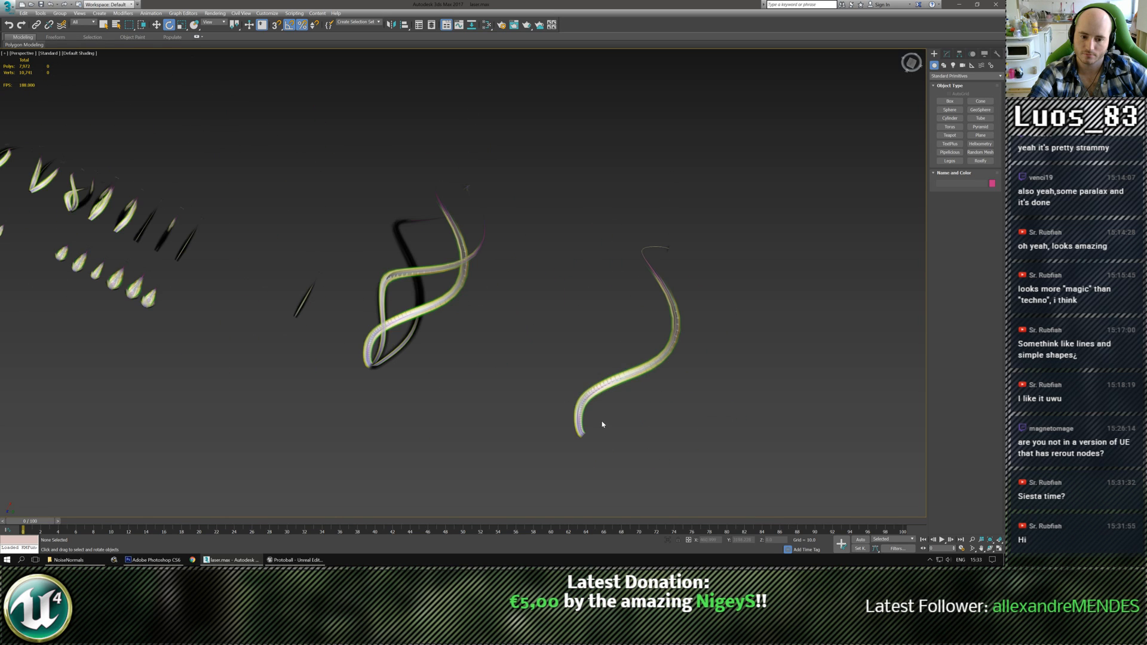
click(583, 428)
scroll(571, 436, up, 1)
mouse_move(571, 436)
alt+middle_down()
mouse_move(589, 407)
mouse_move(585, 423)
mouse_move(620, 399)
mouse_move(639, 366)
mouse_move(645, 389)
alt+middle_up()
key(w)
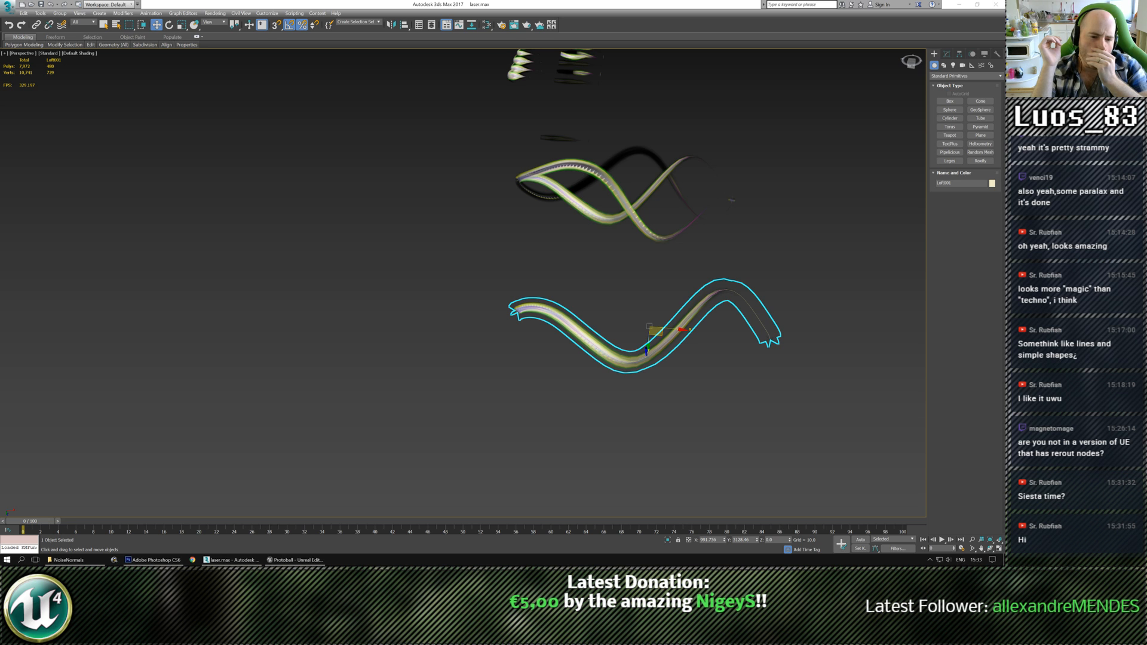
alt+middle_drag(638, 412, 678, 406)
middle_drag(670, 140, 671, 277)
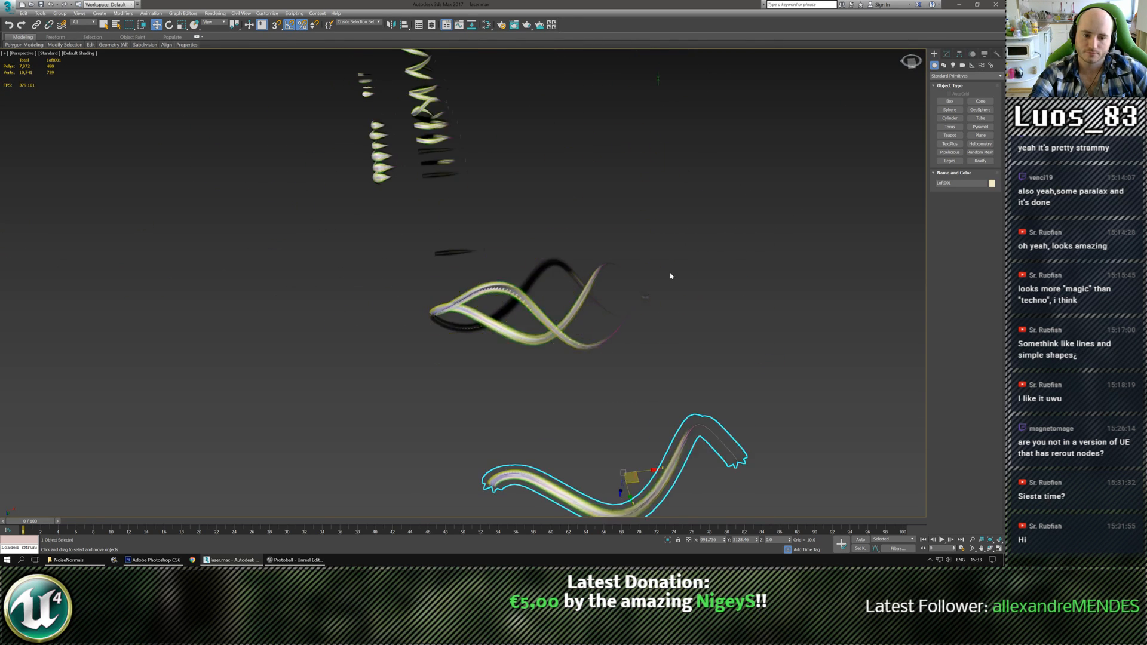
Select the multi-strand swirl mesh and examine the thin crossed planes at its tapered end up close
scroll(548, 328, up, 8)
scroll(715, 440, down, 5)
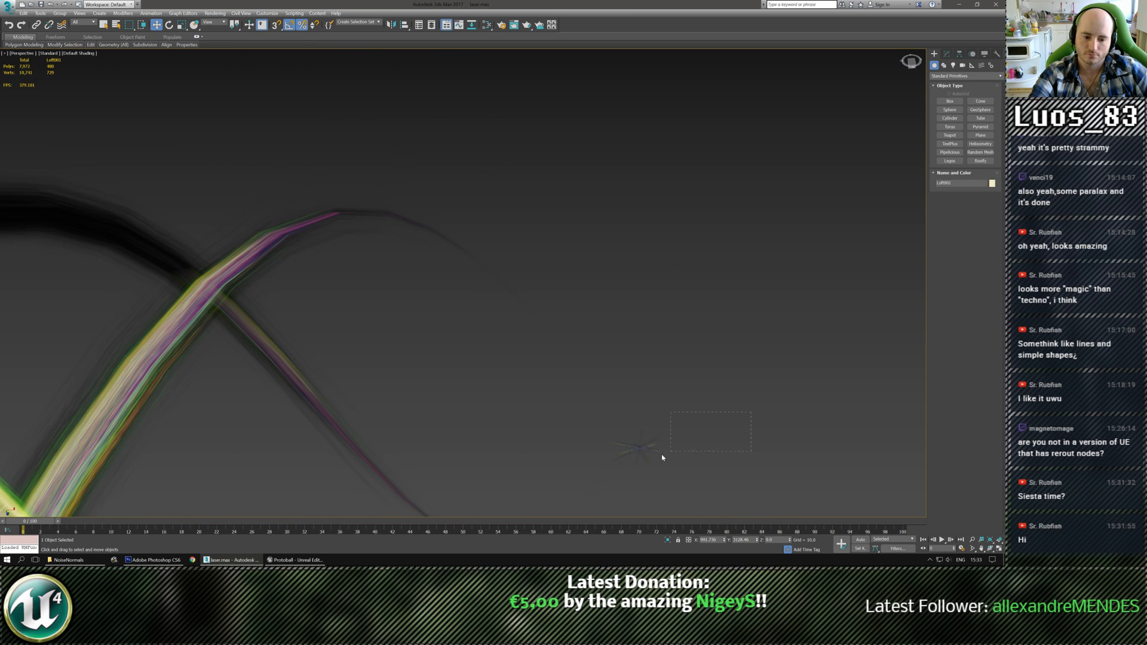
drag(662, 457, 630, 467)
scroll(675, 444, down, 5)
click(737, 442)
click(607, 476)
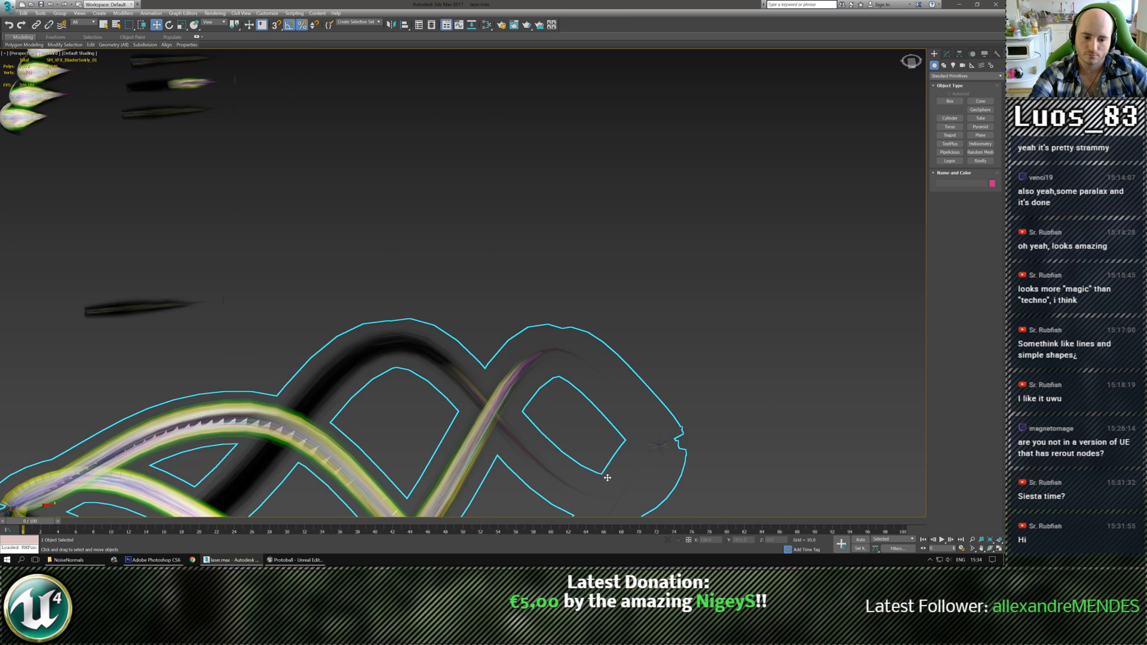
alt+middle_drag(607, 476, 612, 328)
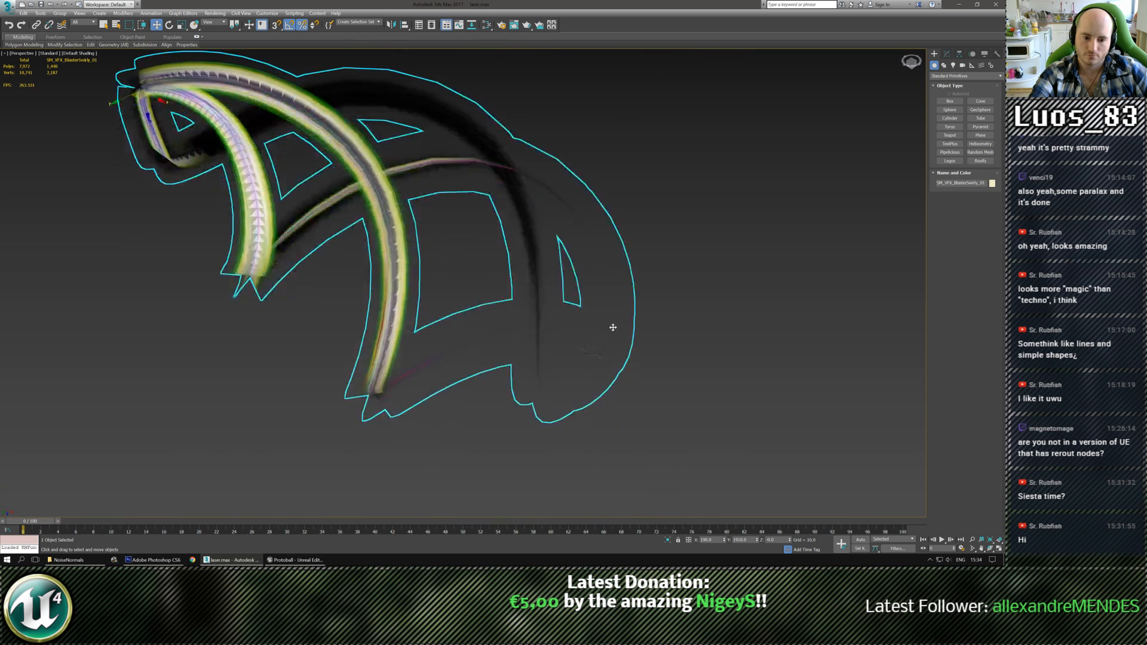
scroll(611, 326, up, 3)
scroll(576, 405, up, 1)
scroll(534, 450, up, 3)
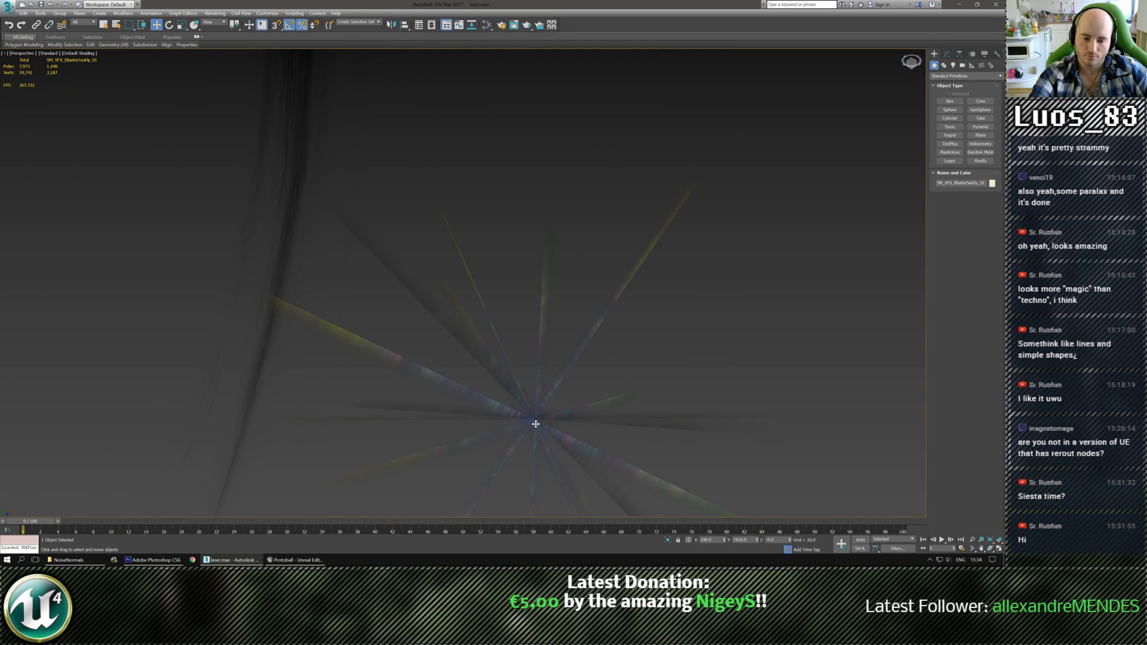
scroll(536, 424, down, 5)
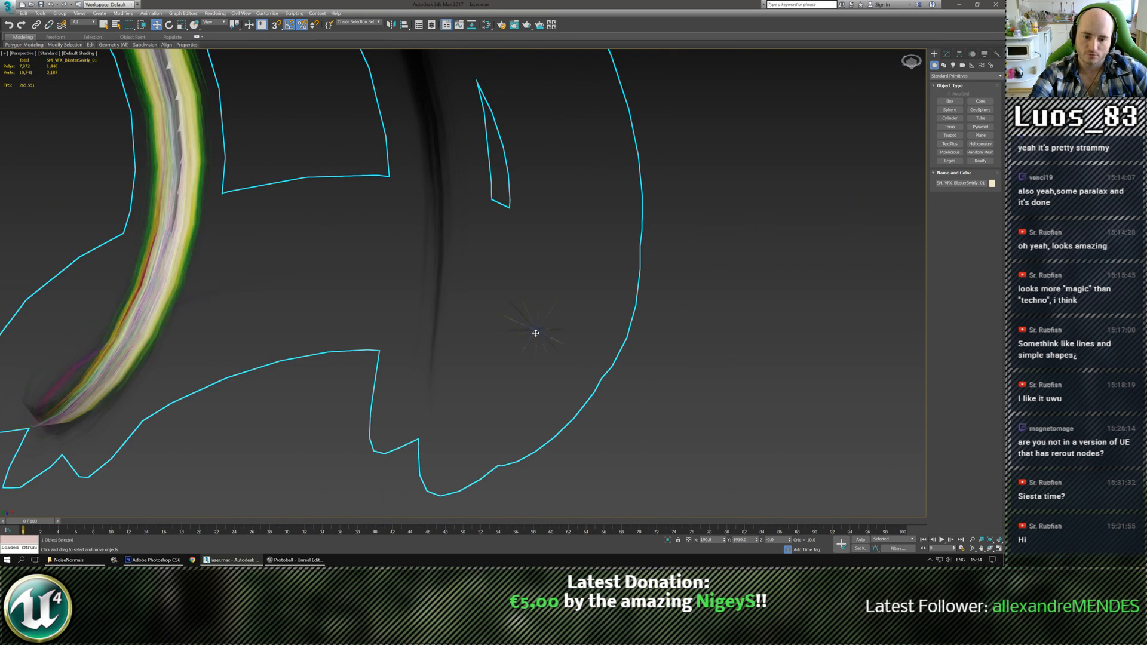
scroll(534, 332, down, 6)
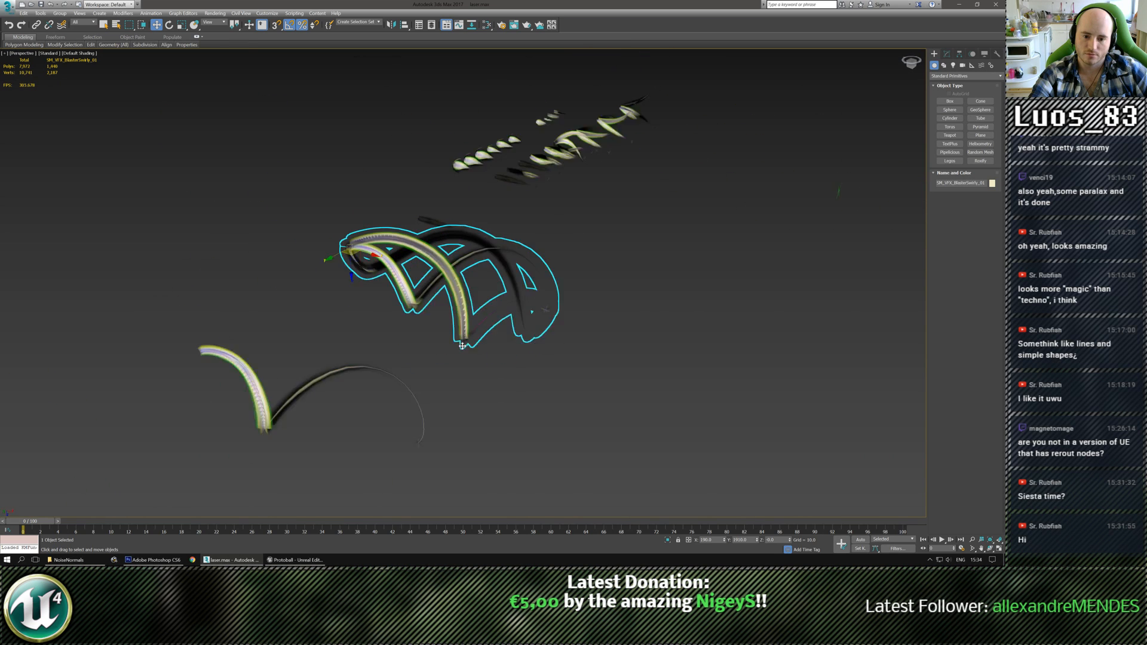
Look over the rows of small flame and spike meshes beside the swirl meshes
alt+middle_drag(463, 345, 621, 272)
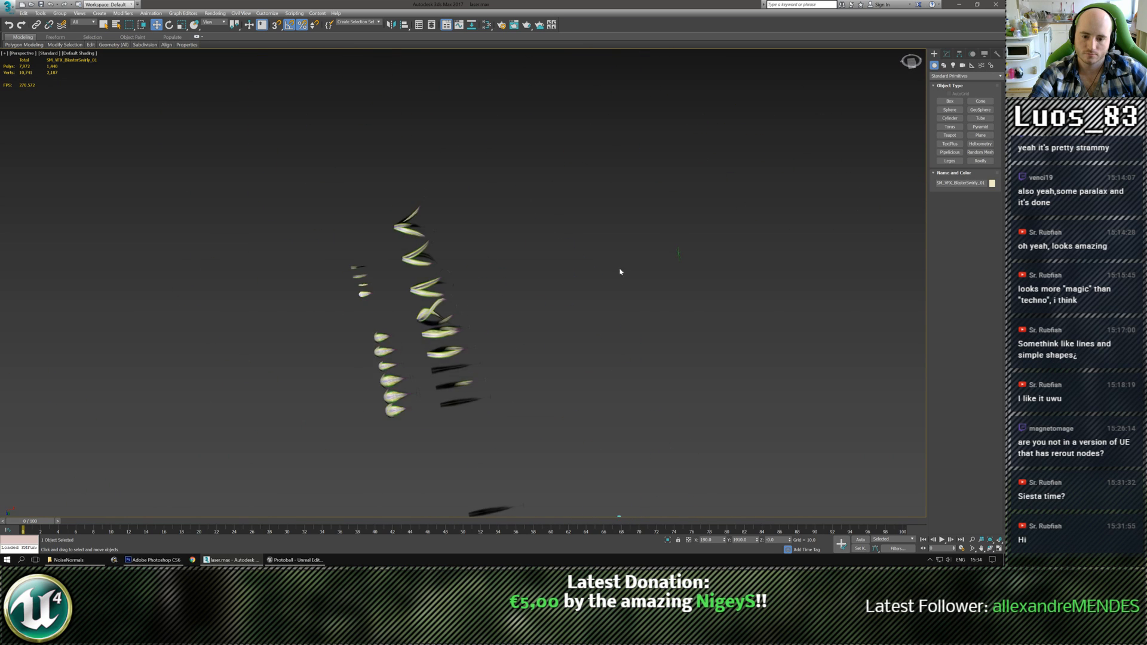
scroll(443, 272, up, 6)
scroll(392, 279, down, 5)
click(484, 364)
middle_drag(484, 364, 580, 366)
scroll(526, 243, up, 4)
scroll(581, 366, down, 4)
middle_drag(659, 348, 434, 314)
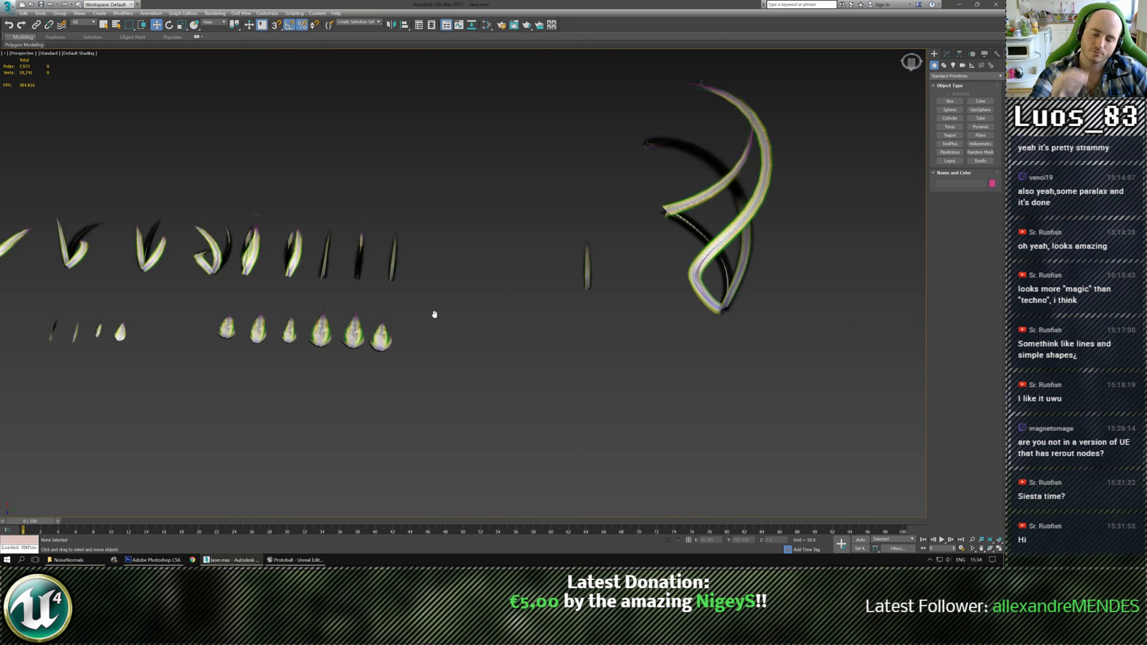
scroll(435, 315, down, 5)
scroll(561, 328, up, 3)
alt+middle_drag(568, 317, 610, 312)
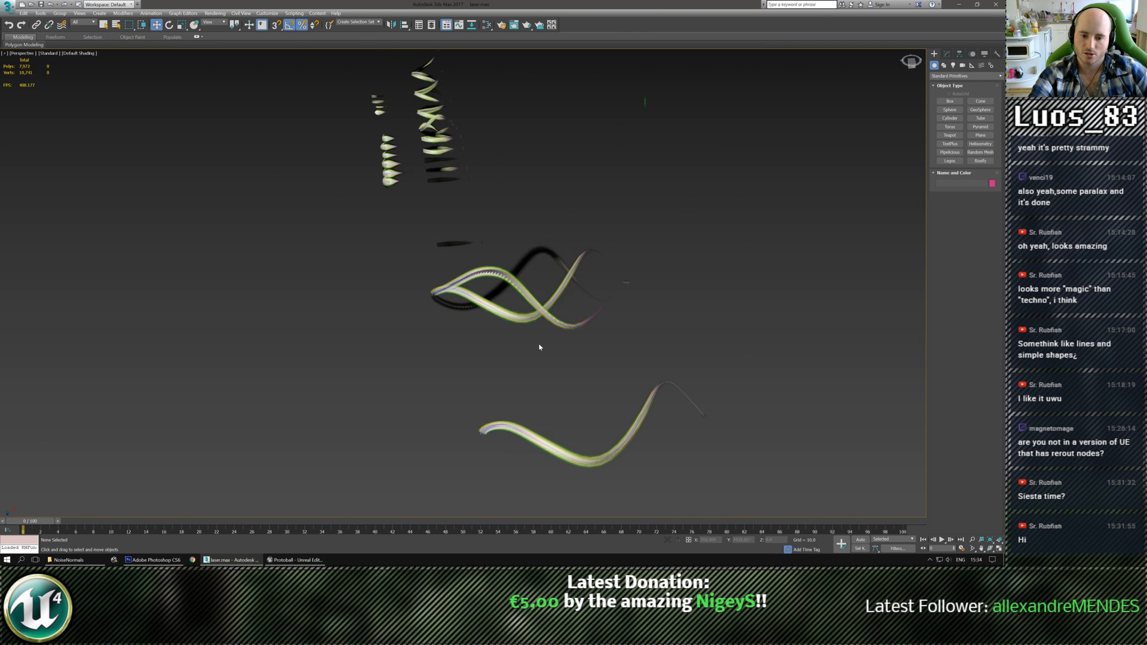
Examine the swirl mesh and the single curved beam up close, including the beam's thin tail end
scroll(515, 338, up, 3)
scroll(543, 378, down, 3)
scroll(554, 328, up, 5)
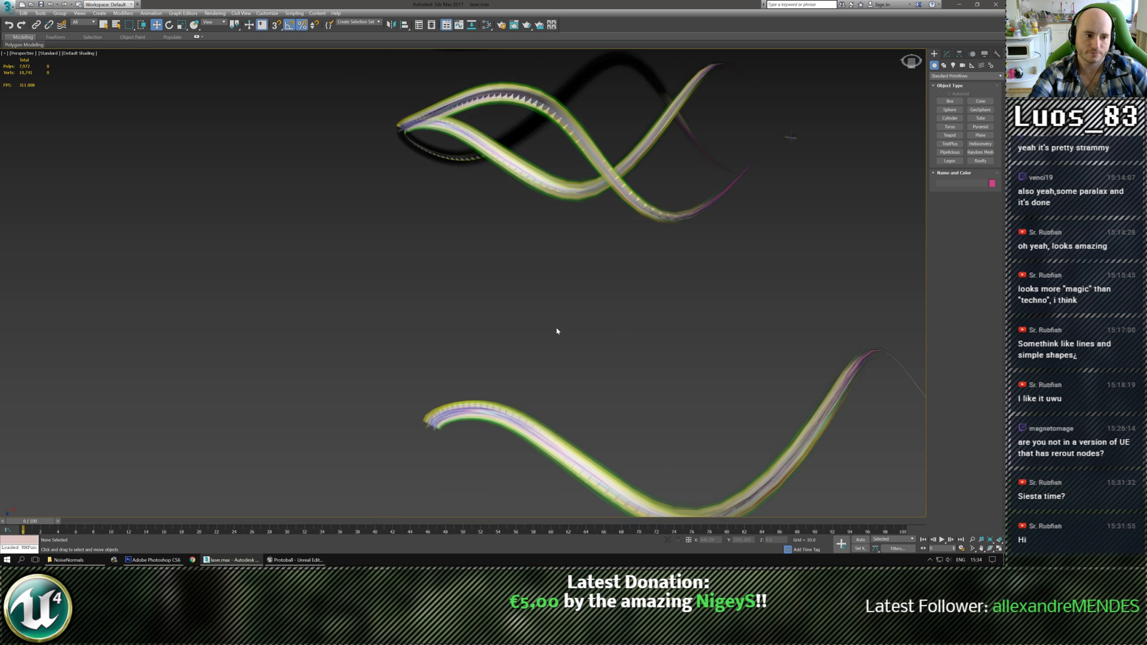
scroll(557, 331, up, 2)
scroll(543, 333, down, 4)
scroll(543, 358, up, 6)
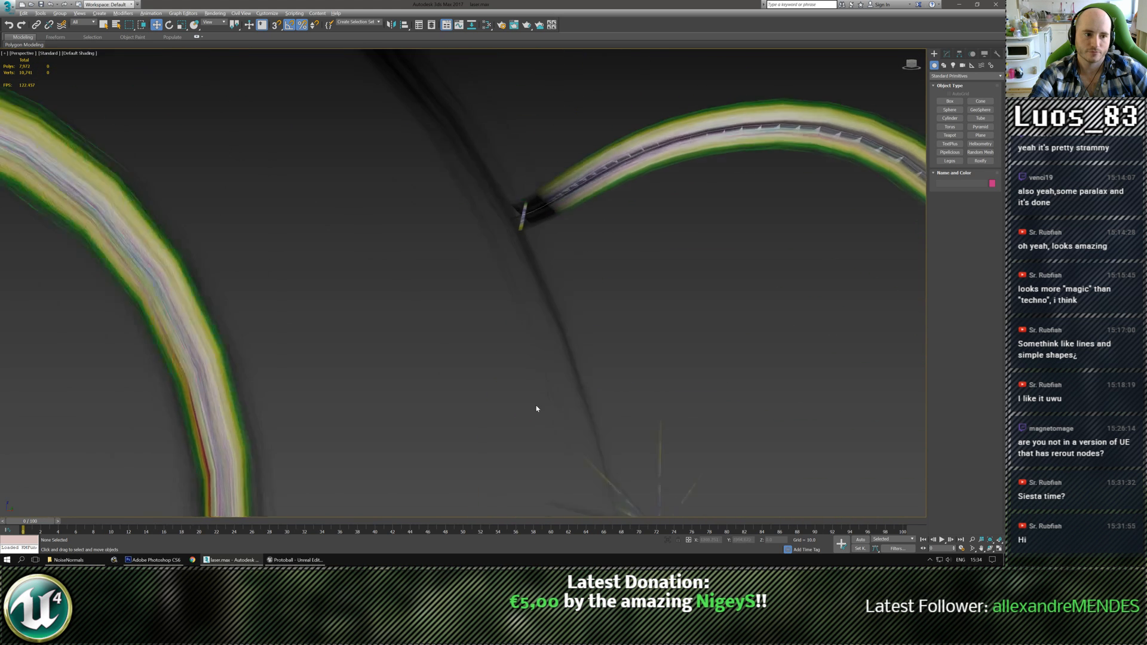
scroll(536, 409, down, 10)
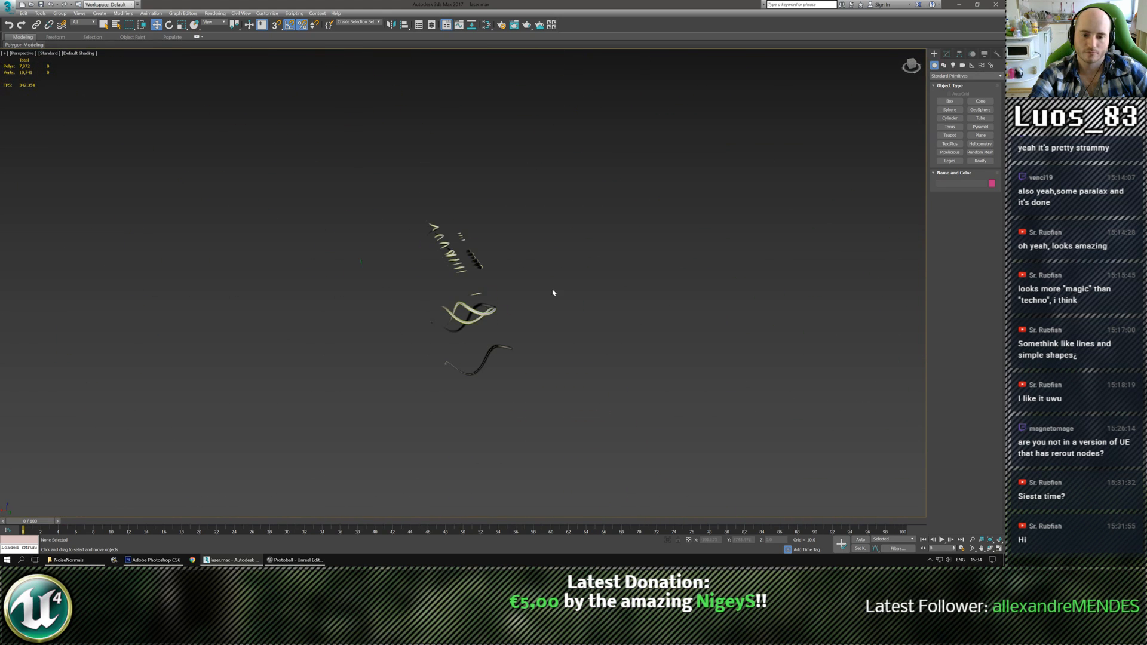
alt+middle_drag(552, 292, 451, 319)
scroll(424, 308, up, 4)
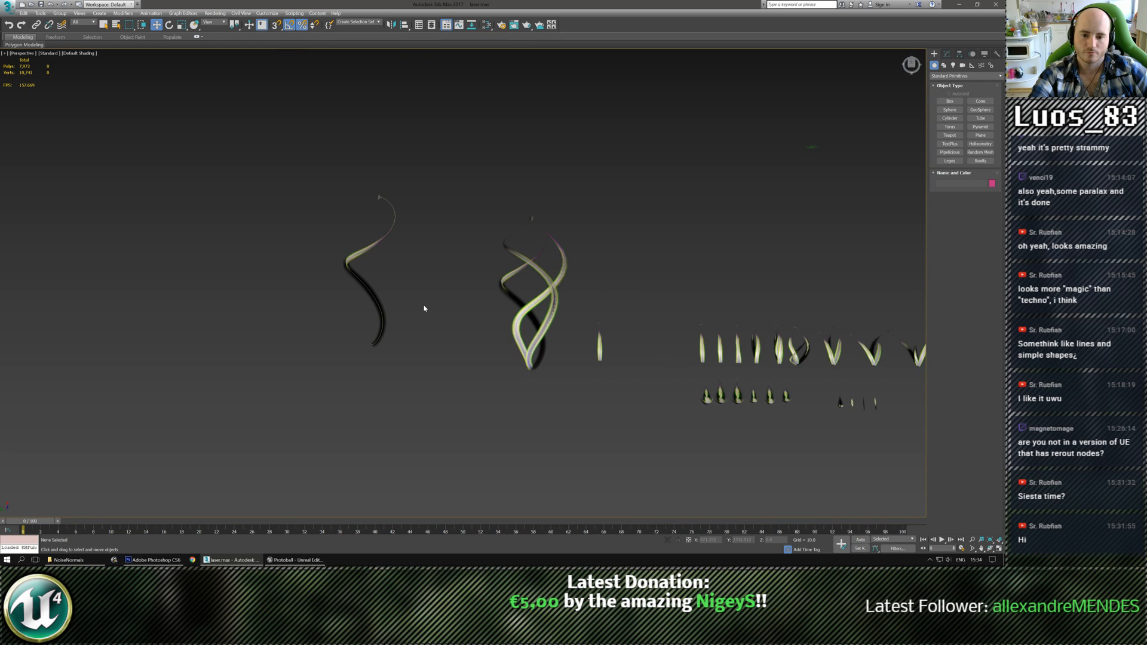
middle_drag(347, 202, 346, 249)
scroll(346, 247, up, 7)
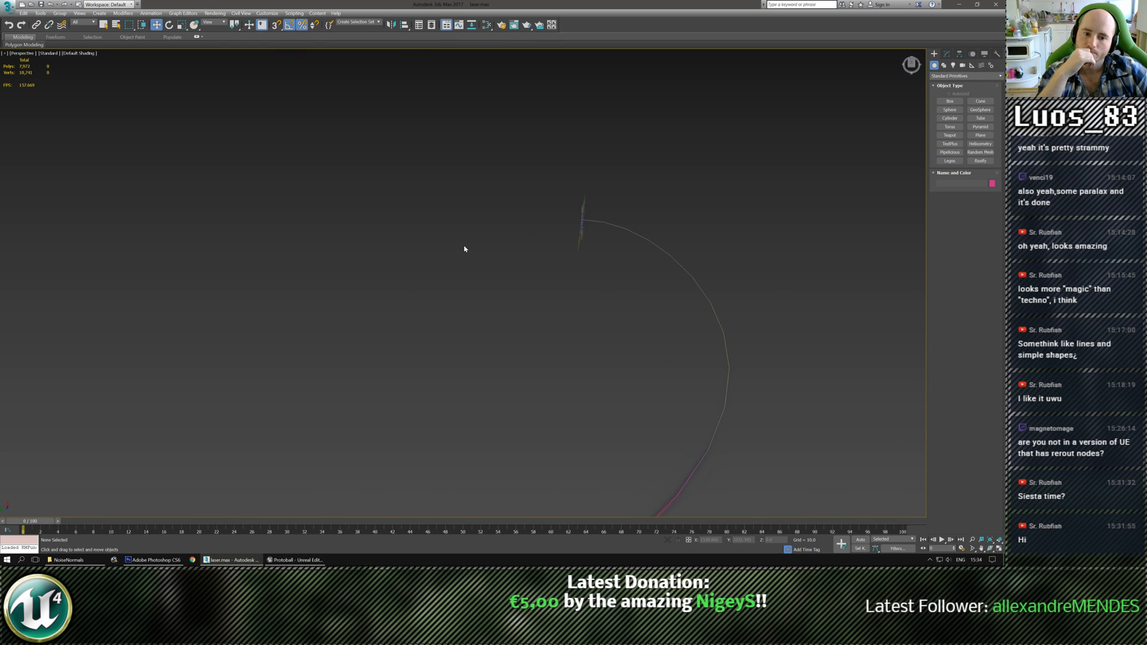
scroll(535, 323, down, 8)
scroll(455, 277, up, 4)
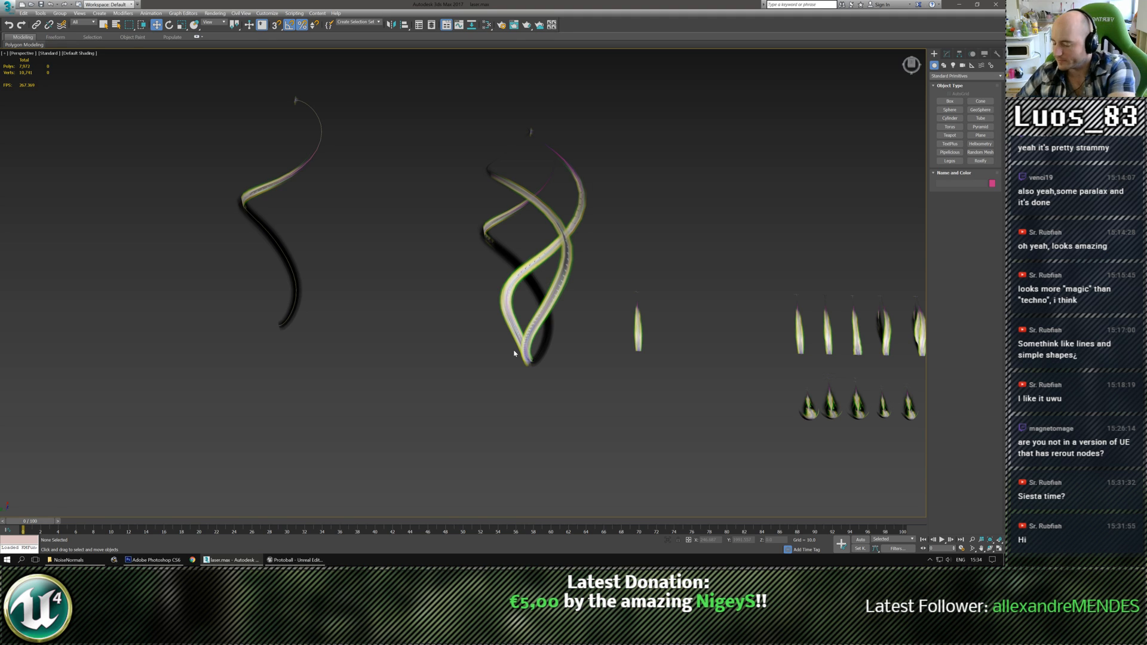
Create a cylinder between the single curved beam and the swirl mesh, and set its height to 1000
click(945, 118)
middle_drag(331, 322, 369, 341)
drag(436, 385, 448, 396)
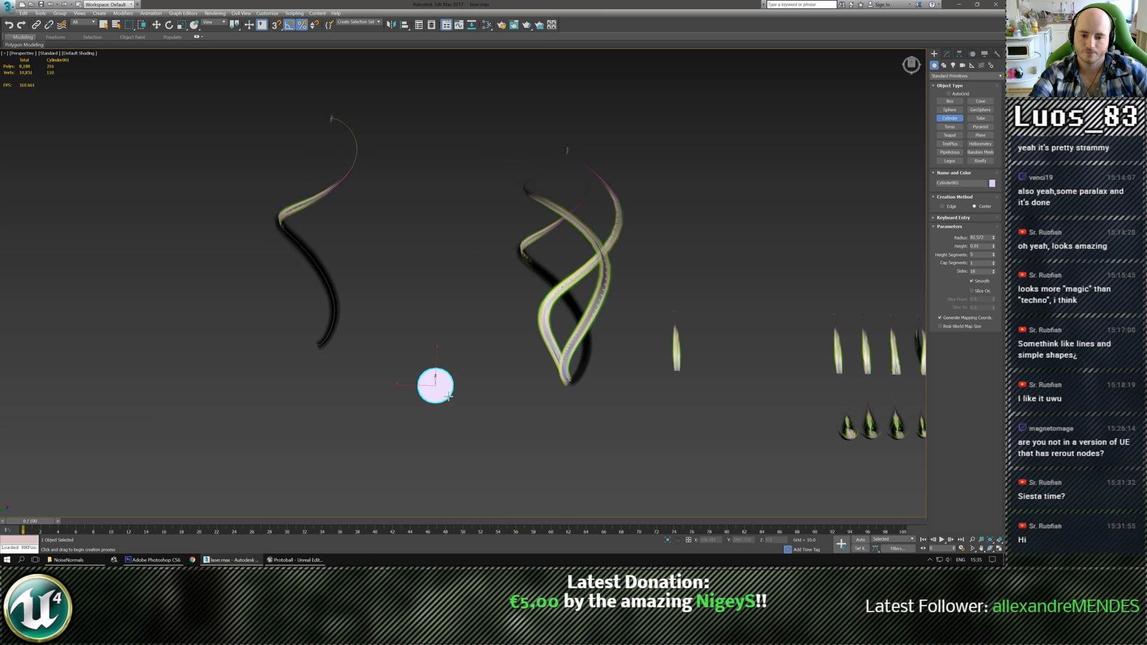
click(412, 53)
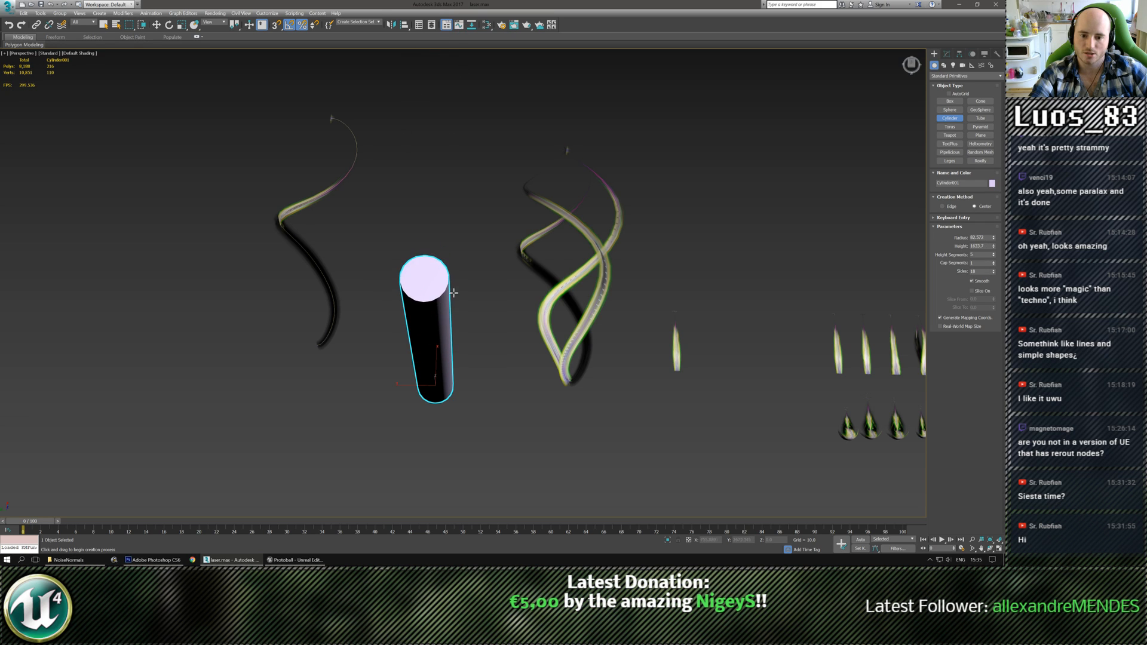
alt+middle_drag(454, 292, 492, 217)
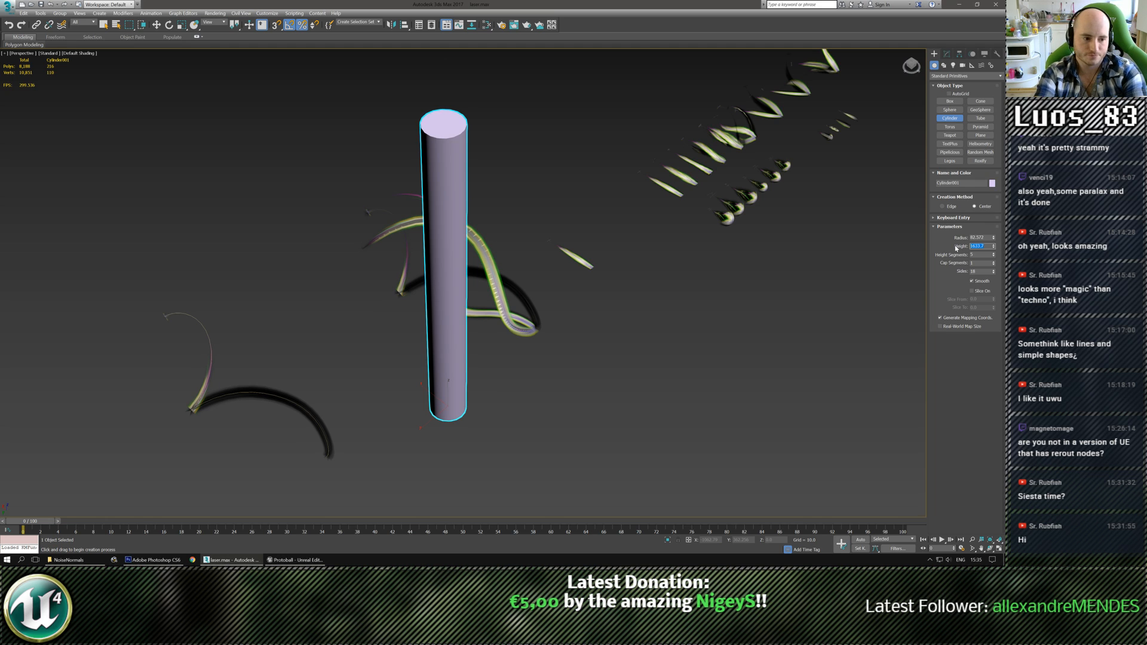
key(Tab)
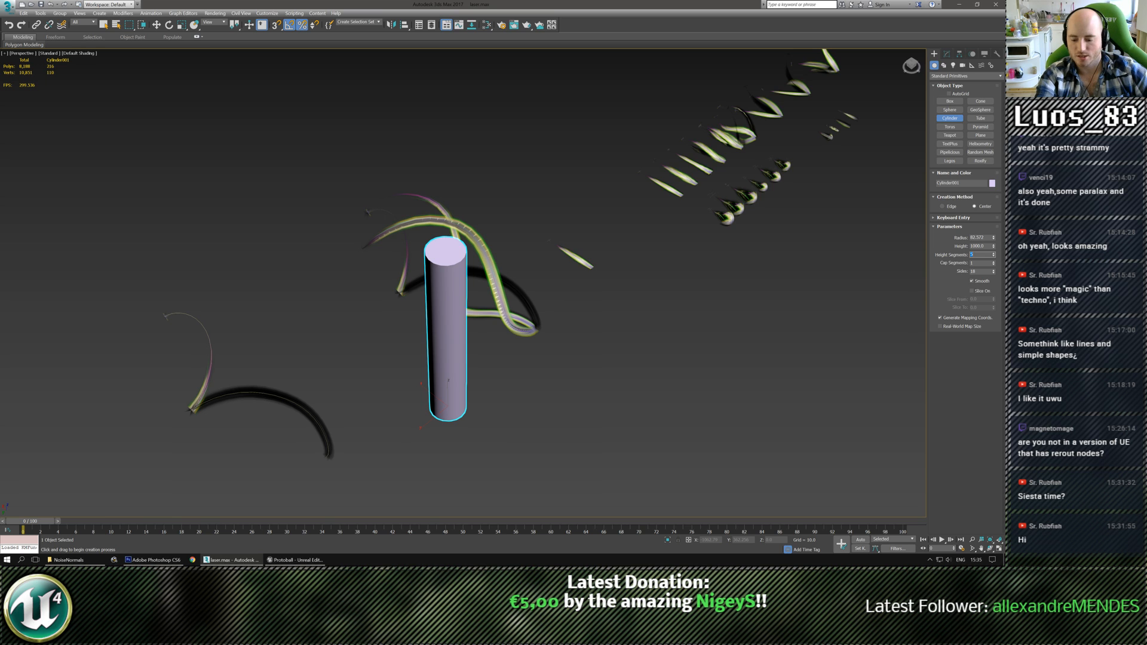
Show edged faces and give the cylinder 60 height segments and 3 sides
key(F4)
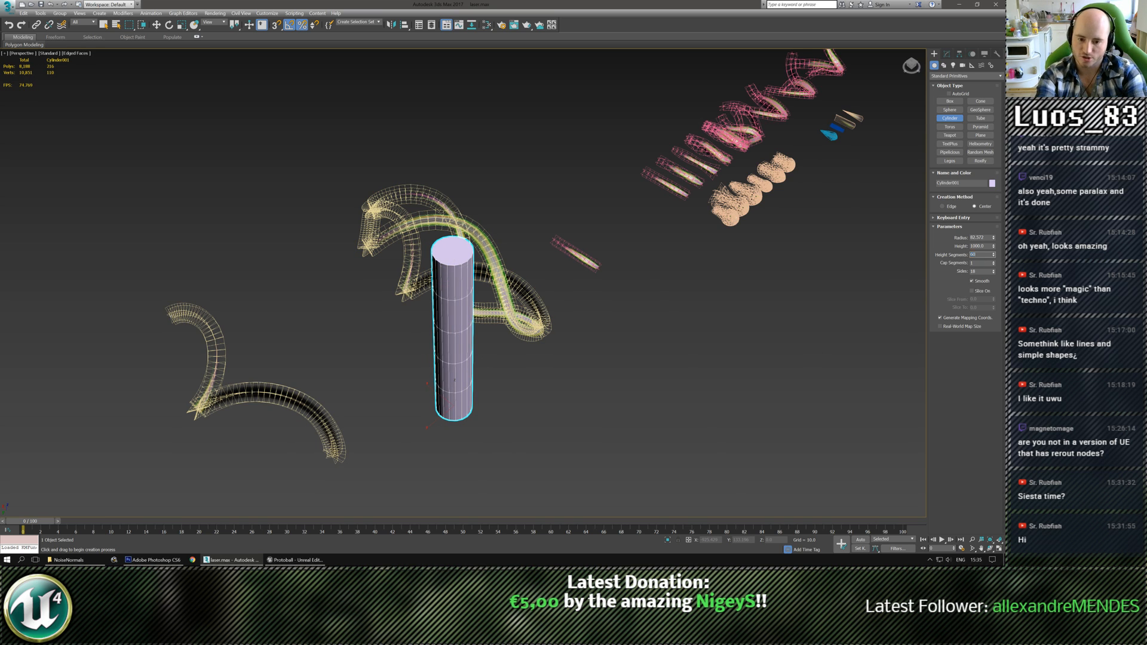
text(60)
key(Return)
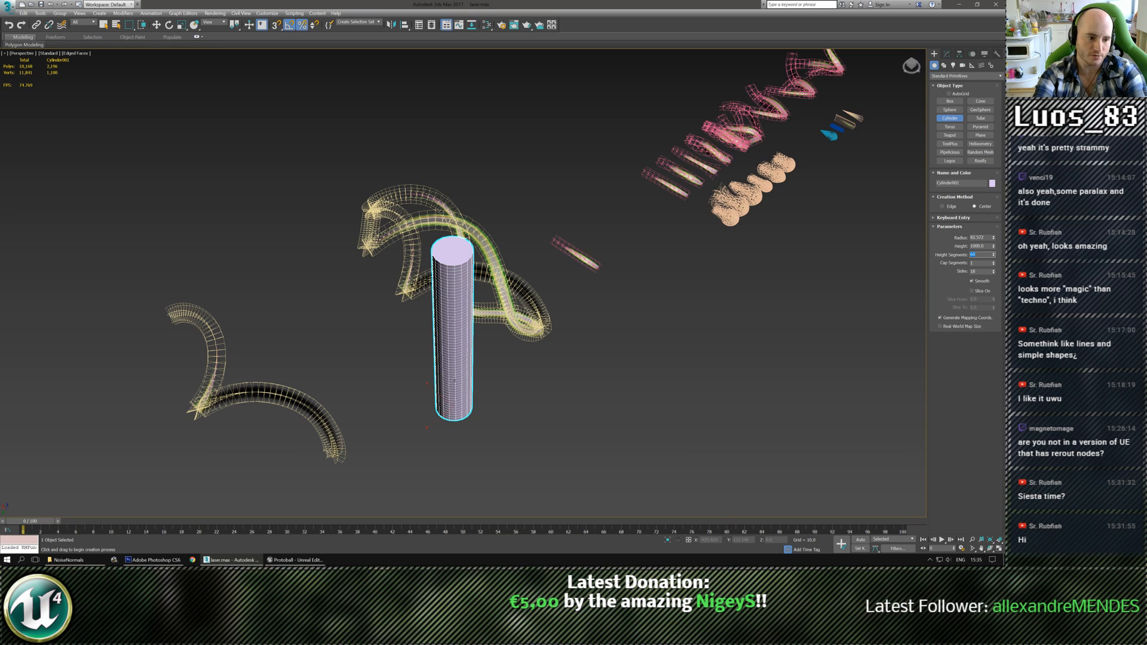
key(Tab)
key(Tab)
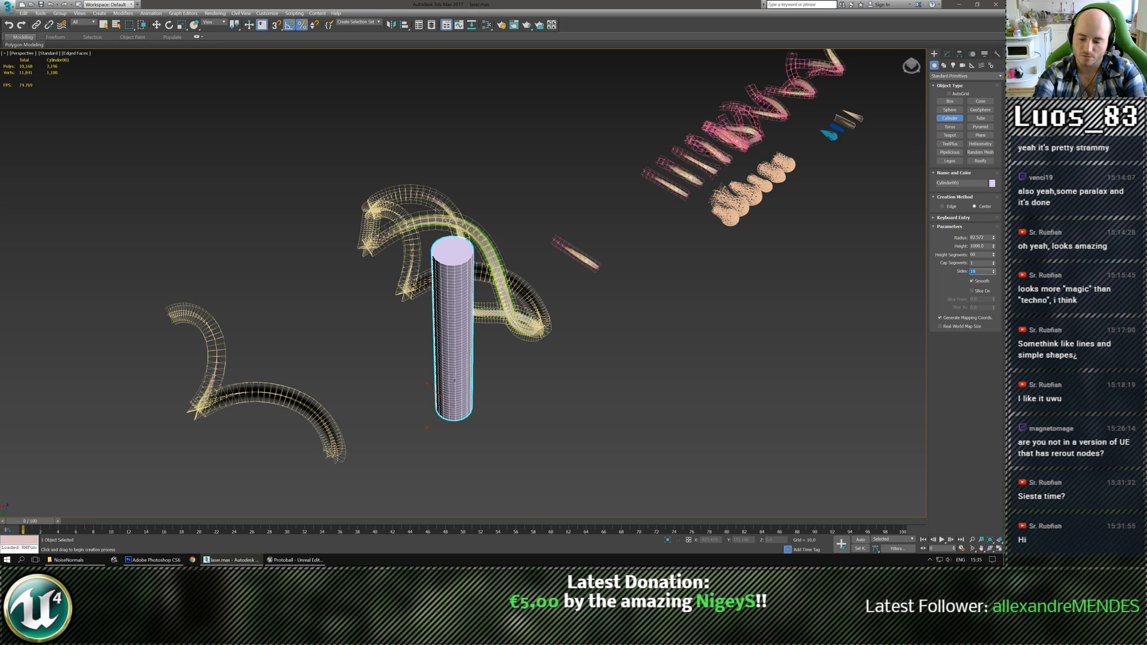
text(3)
key(Return)
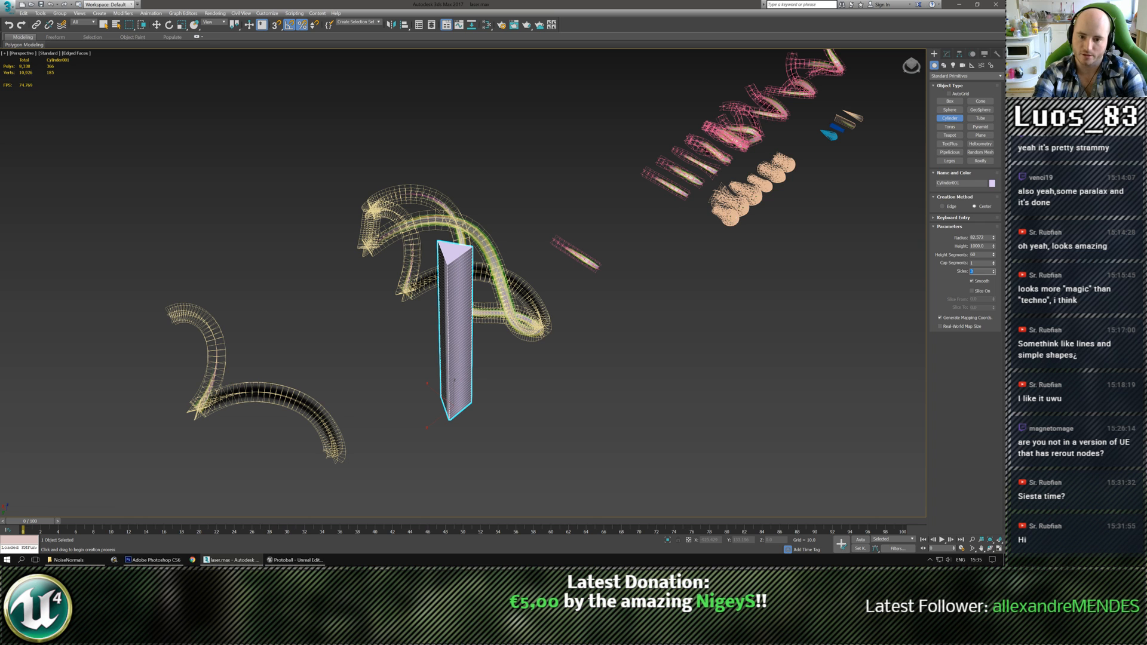
Convert the three-sided cylinder to an editable poly
alt+middle_drag(482, 400, 625, 314)
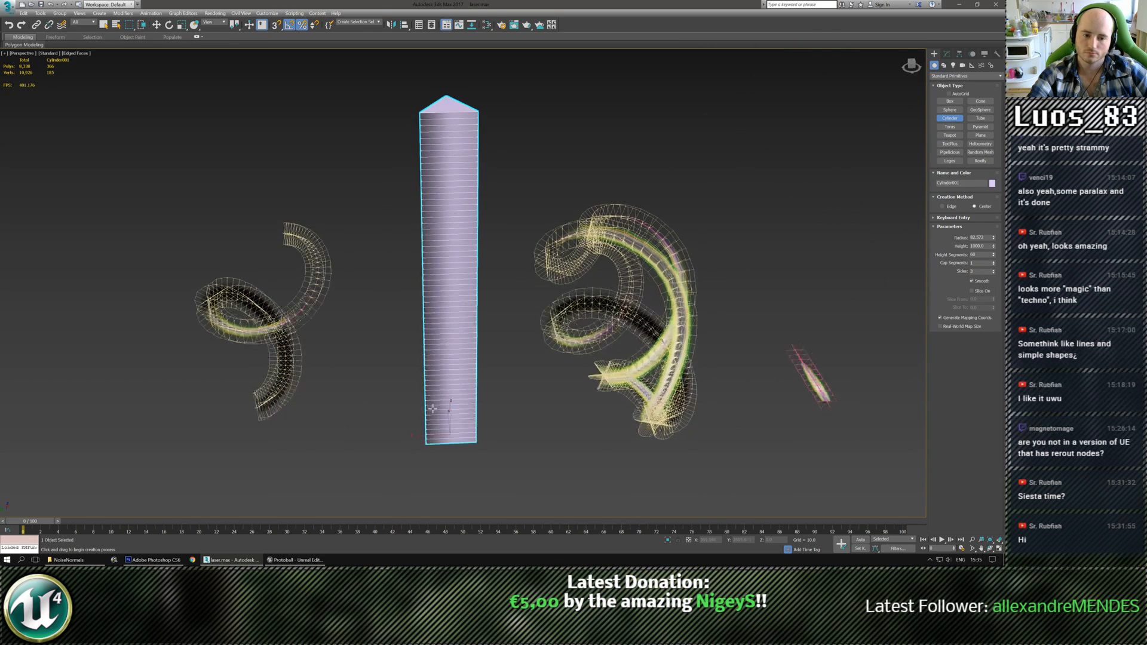
alt+middle_drag(584, 409, 476, 385)
key(ctrl+e)
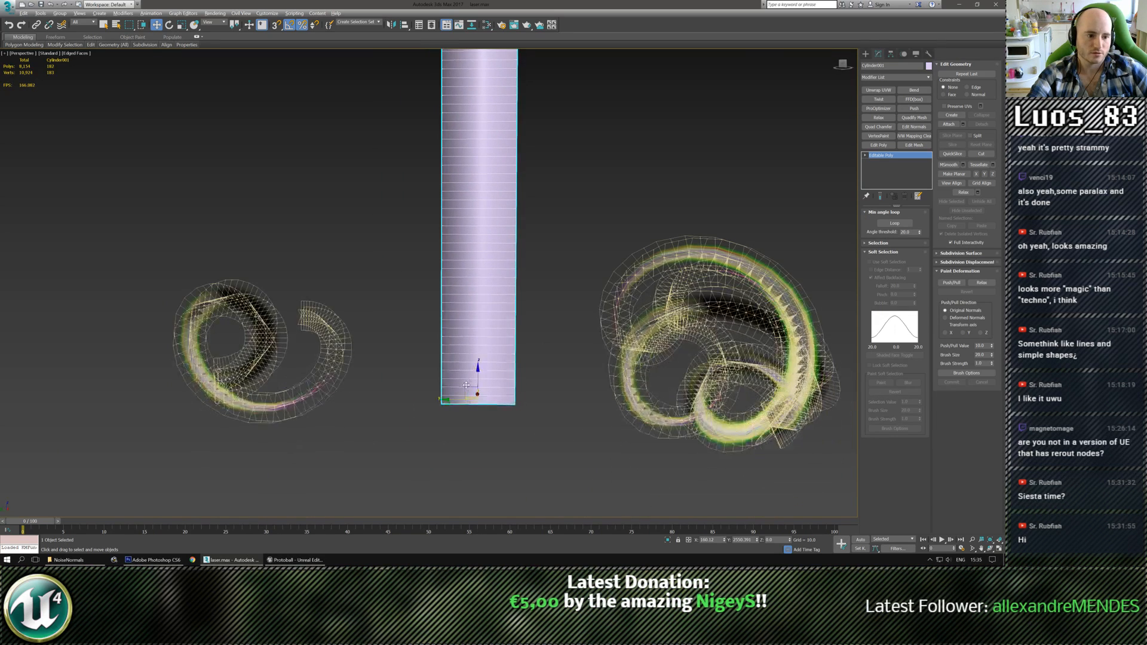
click(864, 252)
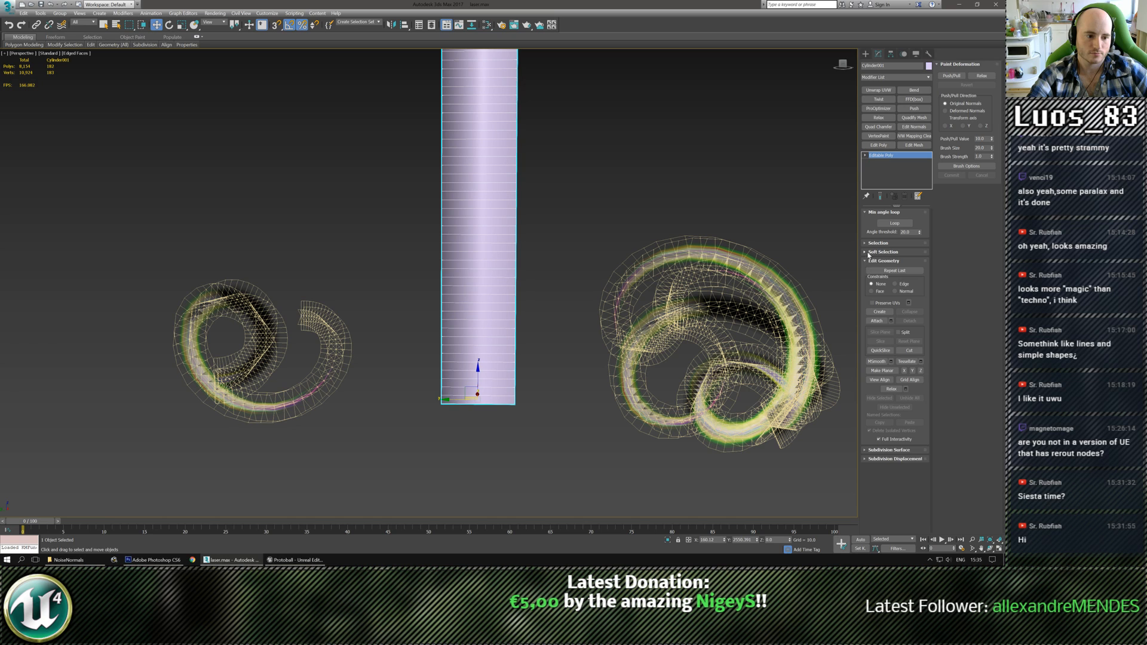
click(868, 253)
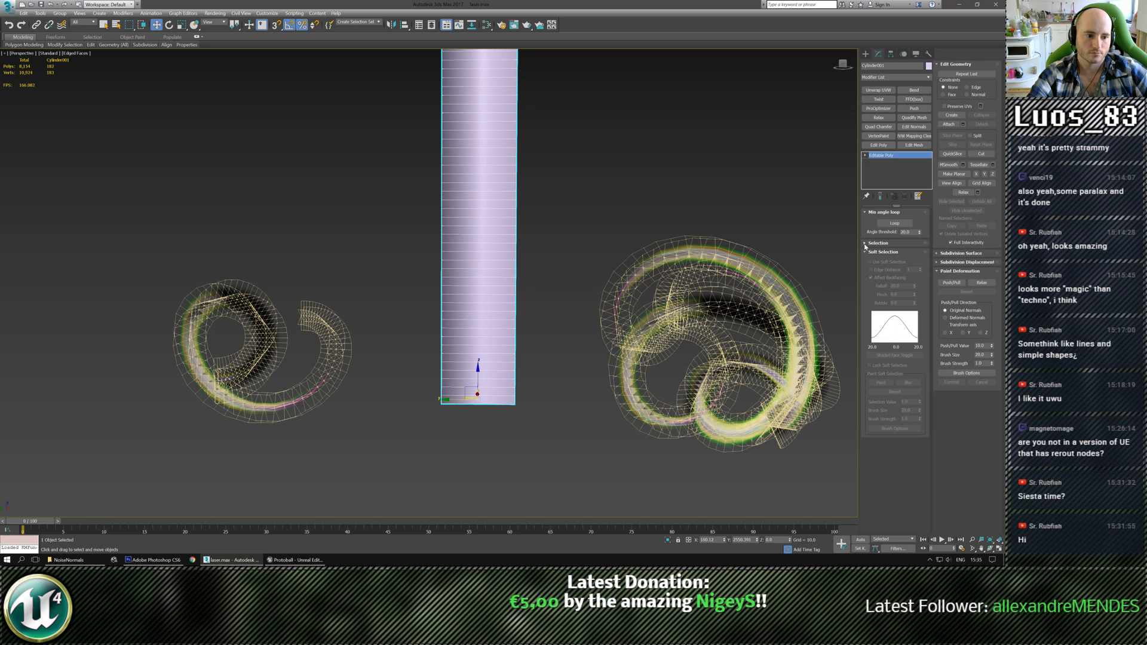
Switch the cylinder to vertex editing and enable soft selection
click(865, 243)
click(875, 253)
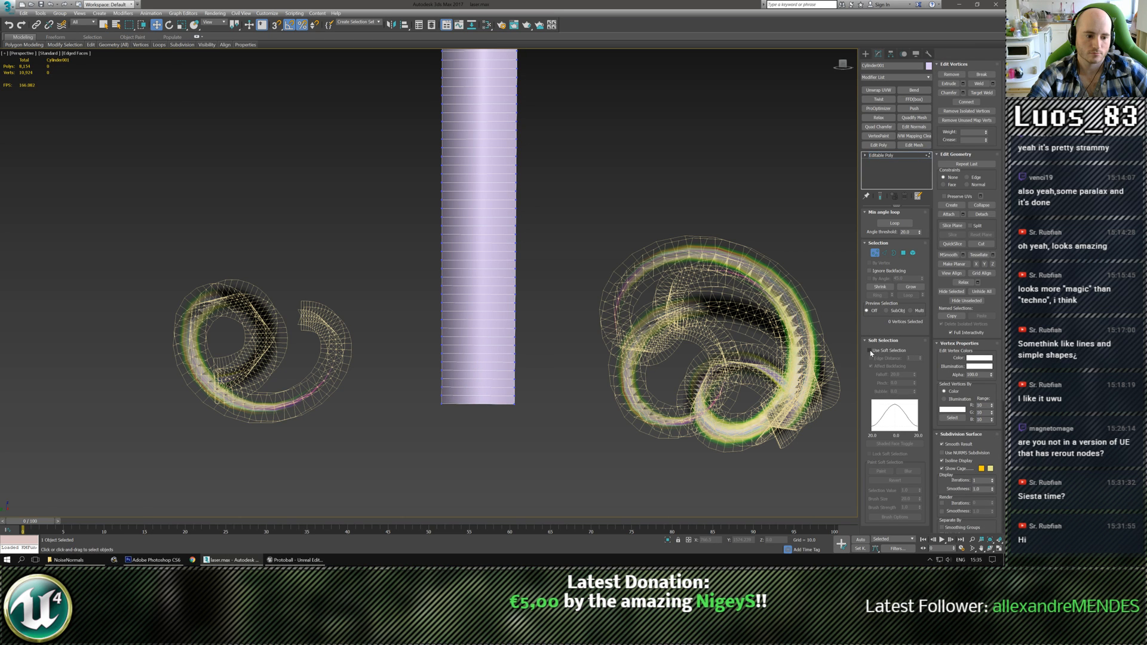
click(870, 351)
Isolate the cylinder in the front view, select the vertices at its bottom end, and end the isolation
mouse_move(520, 450)
alt+middle_down()
mouse_move(520, 430)
mouse_move(520, 440)
alt+middle_up()
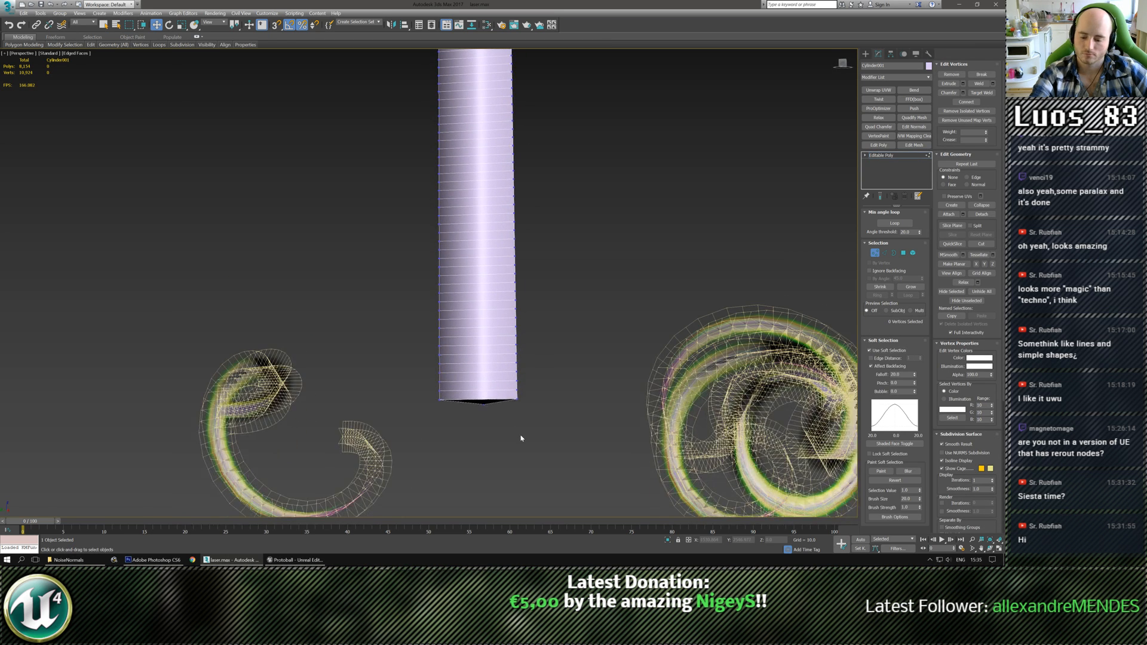
key(f)
key(z)
scroll(487, 502, up, 3)
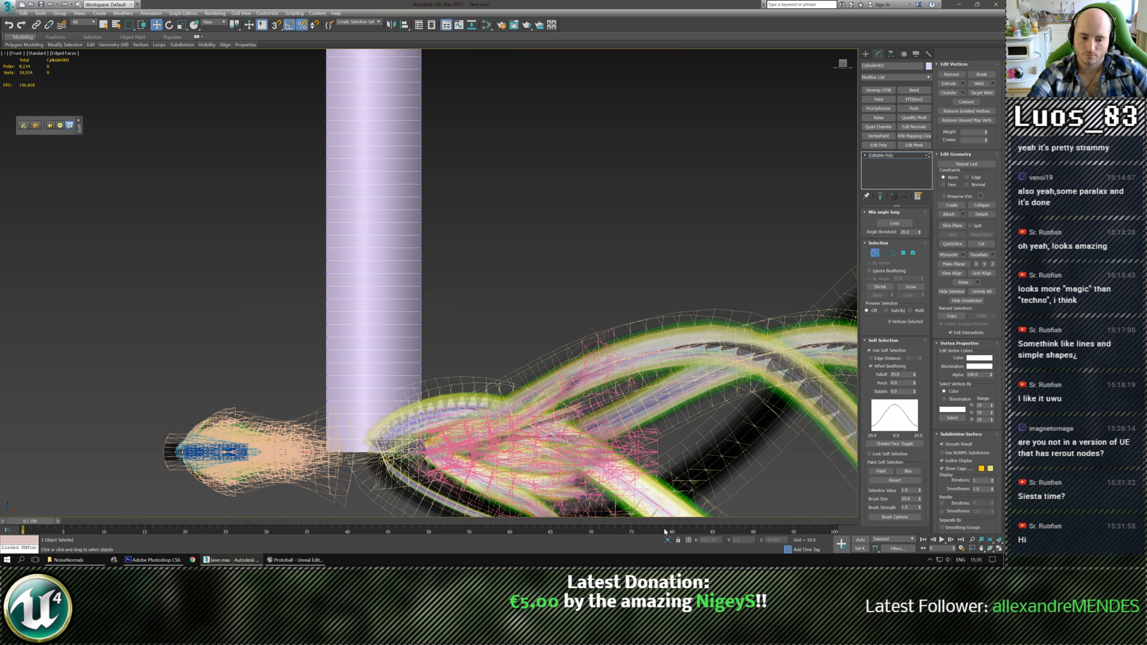
key(alt+q)
scroll(501, 428, up, 3)
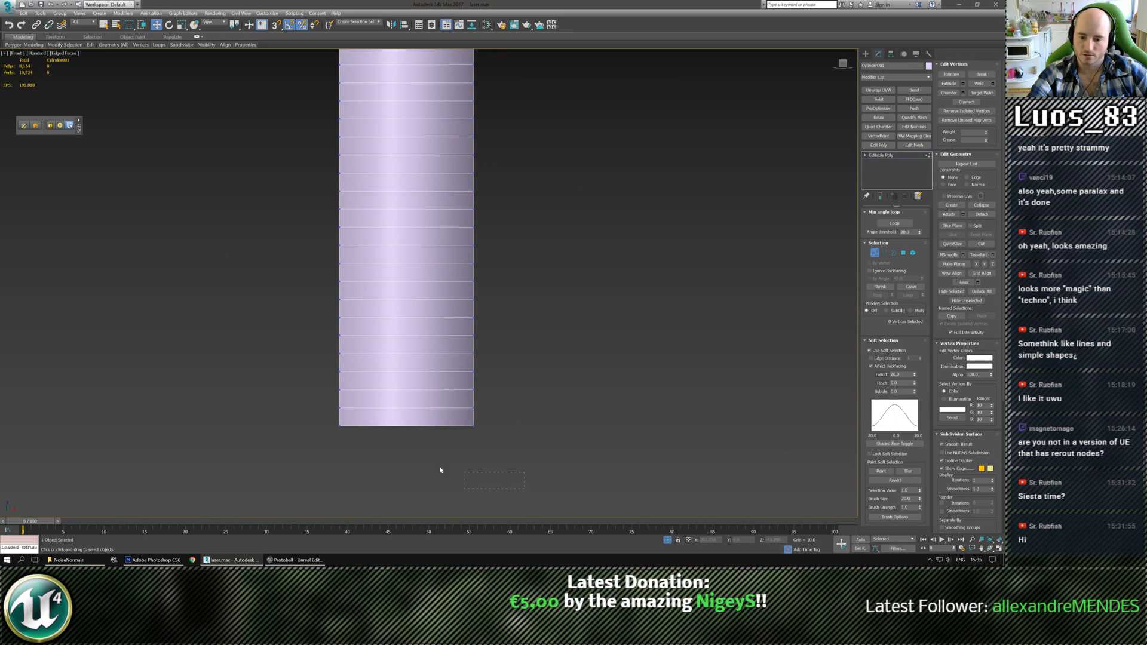
drag(311, 409, 310, 408)
drag(508, 479, 296, 419)
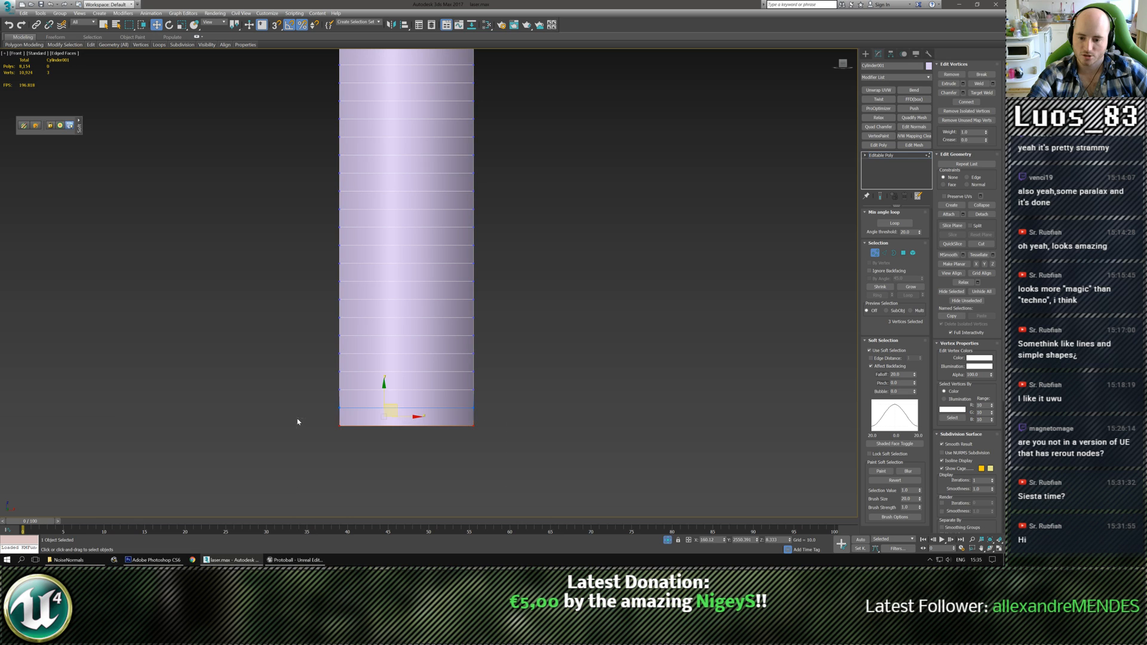
click(667, 539)
Raise the soft selection falloff to about 228 and scale the cylinder's bottom vertices down into a thin tip
alt+middle_drag(615, 361, 561, 305)
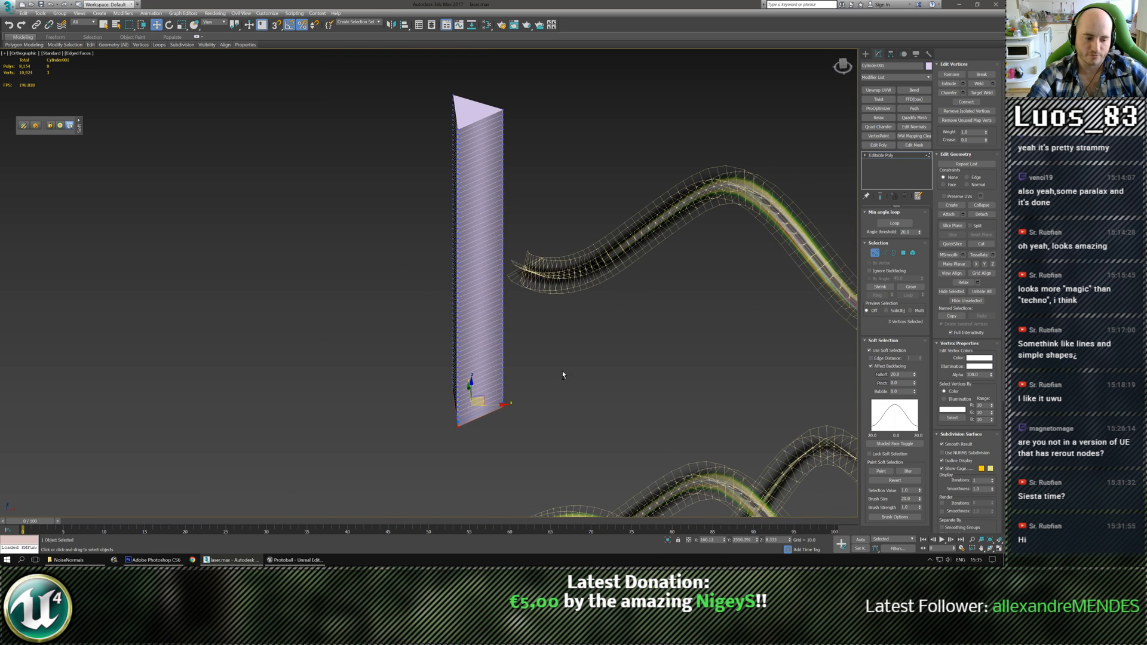
drag(915, 375, 591, 232)
alt+middle_drag(591, 232, 548, 324)
key(r)
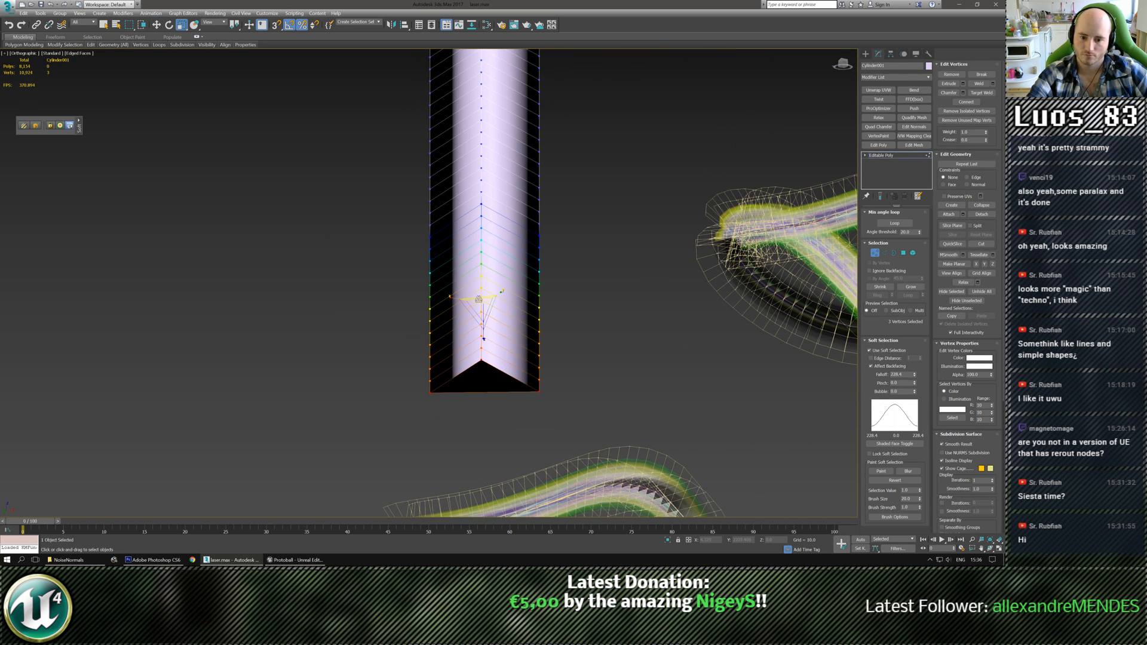
drag(483, 305, 550, 471)
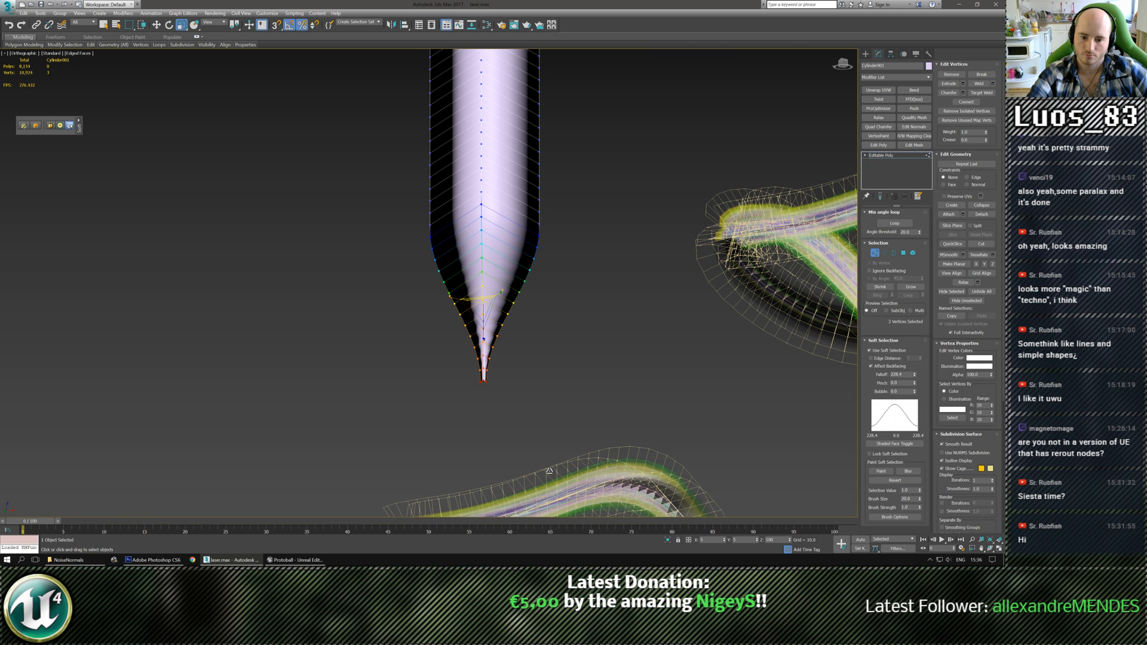
drag(583, 548, 583, 548)
Select a ring of vertices above the tip and scale it outward into a bulge on the lower part
scroll(540, 353, down, 5)
mouse_move(540, 353)
alt+middle_down()
mouse_move(561, 361)
mouse_move(538, 364)
alt+middle_up()
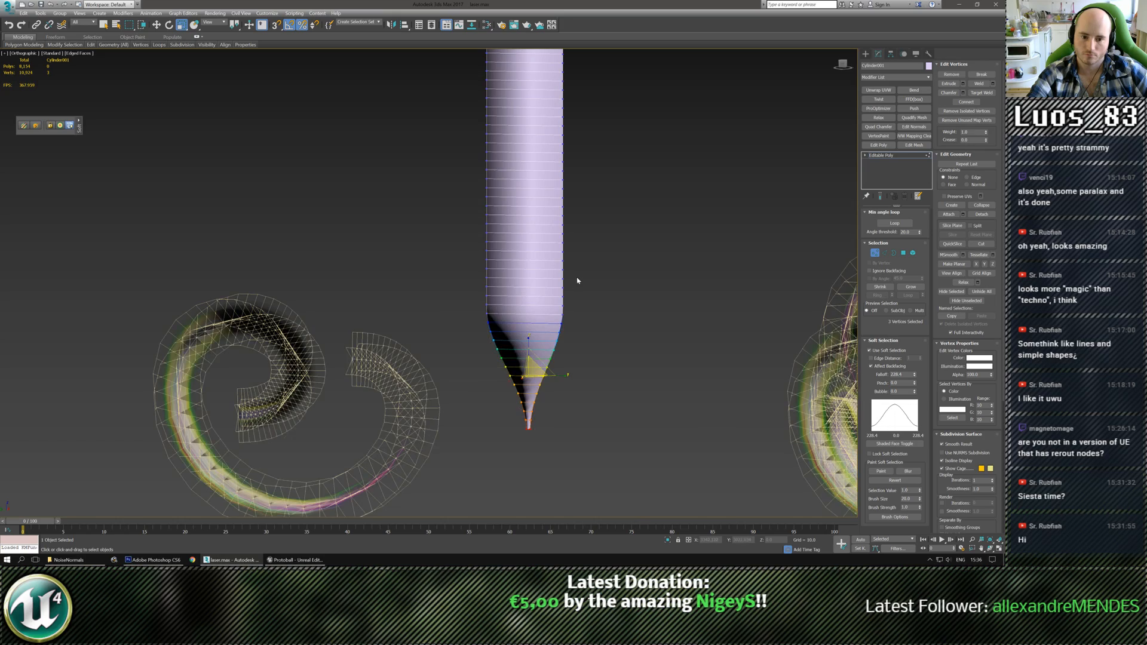
alt+middle_drag(578, 281, 595, 263)
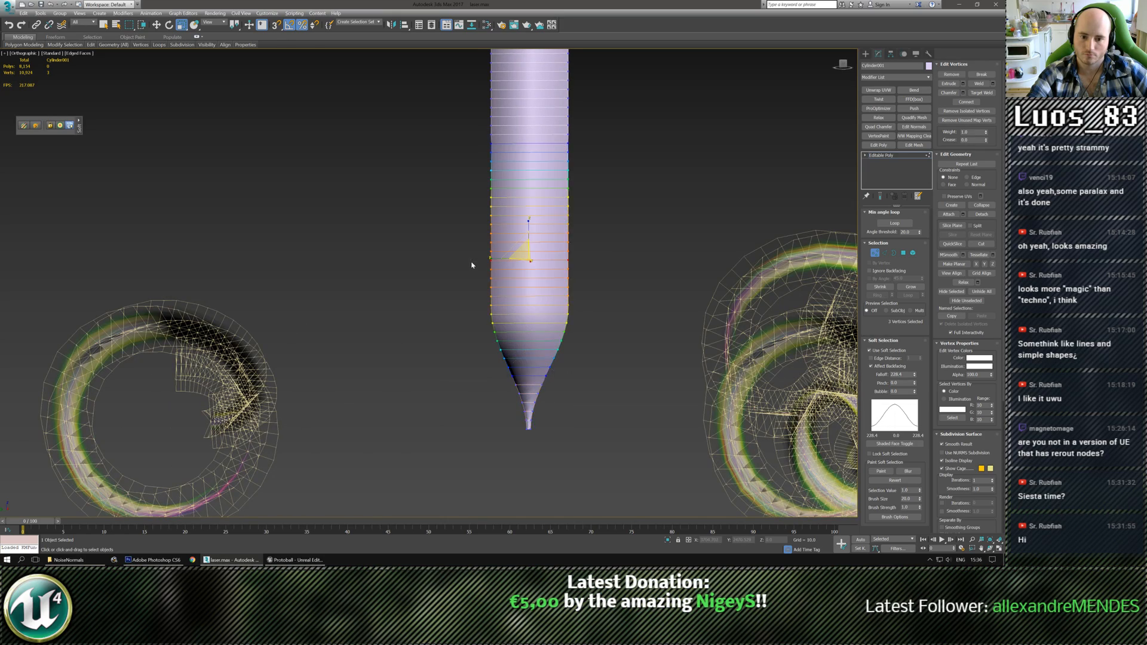
alt+middle_drag(473, 264, 547, 275)
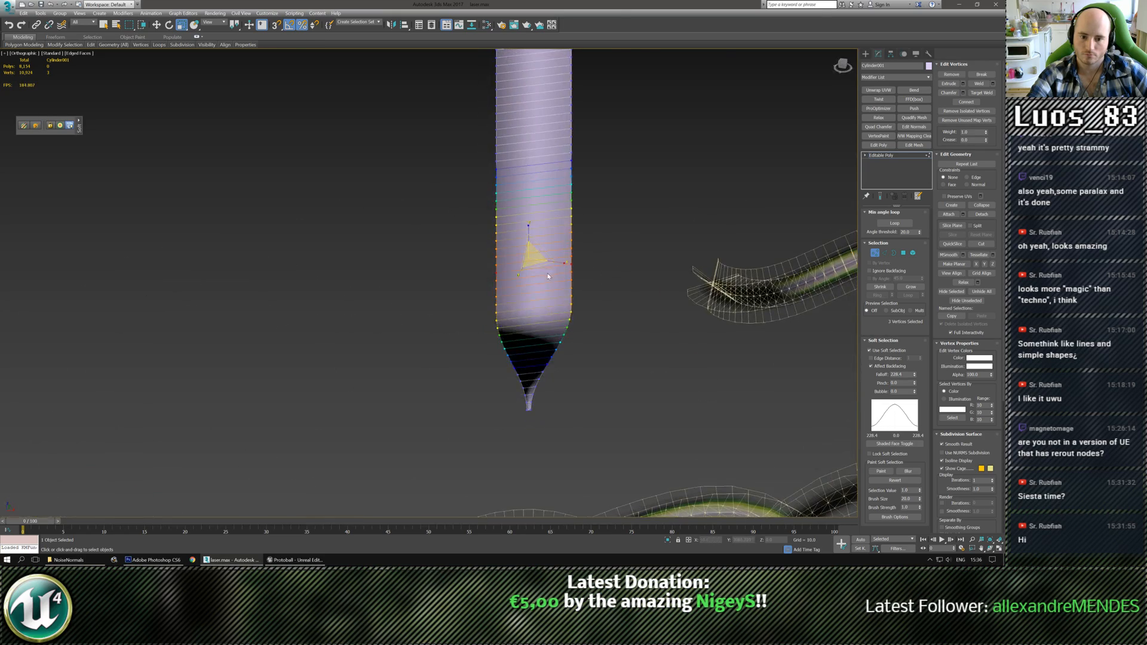
drag(535, 265, 550, 273)
alt+middle_drag(551, 273, 571, 297)
scroll(538, 275, up, 1)
scroll(540, 276, down, 1)
scroll(547, 263, up, 1)
In edge mode, select an edge loop on the upper part above the bulge and scale it inward into a waist
key(2)
drag(570, 274, 576, 288)
alt+middle_drag(573, 242, 568, 197)
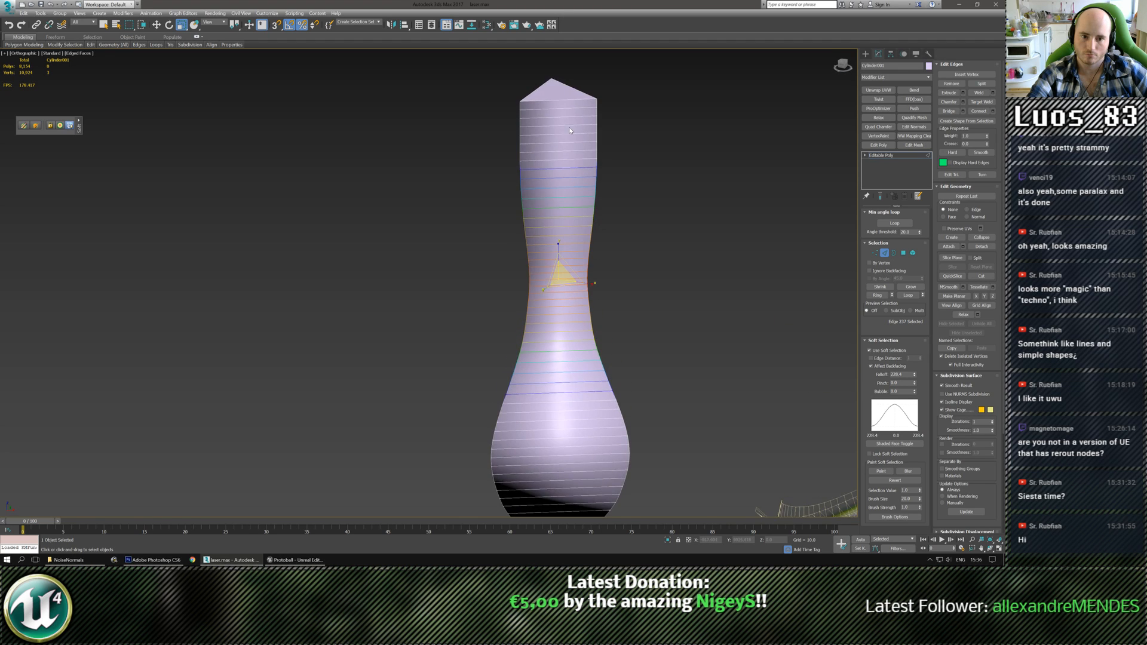
Select the edges at the cylinder's top end, scale them into a narrow tip, and leave edge editing
middle_drag(567, 114, 567, 185)
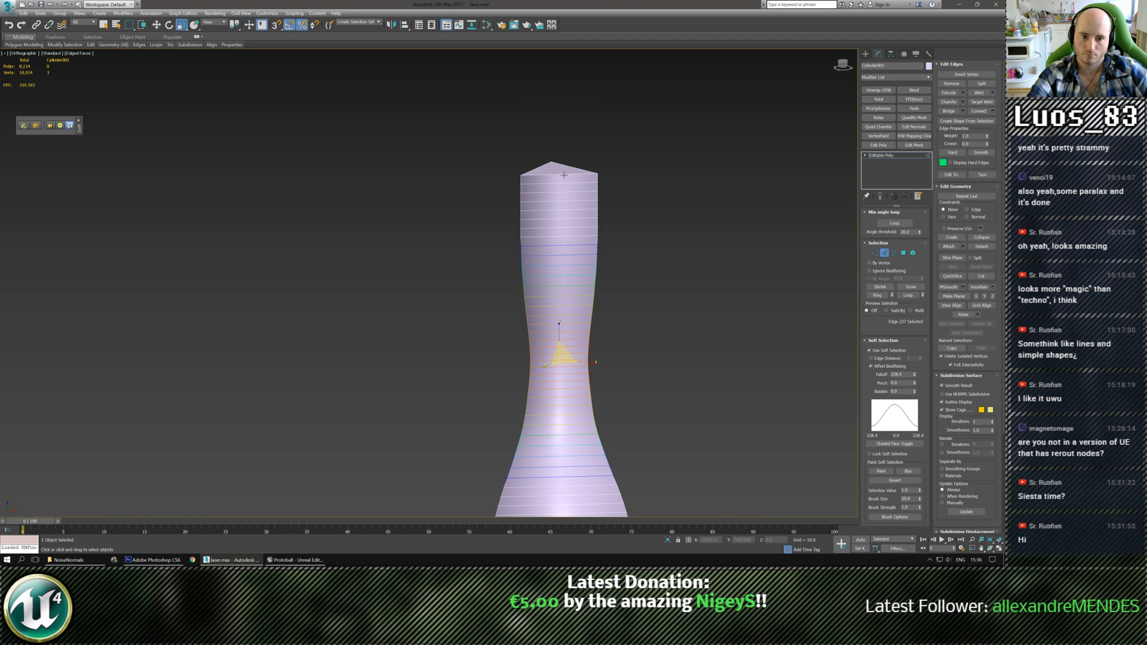
click(564, 175)
drag(562, 180, 562, 205)
key(ctrl+z)
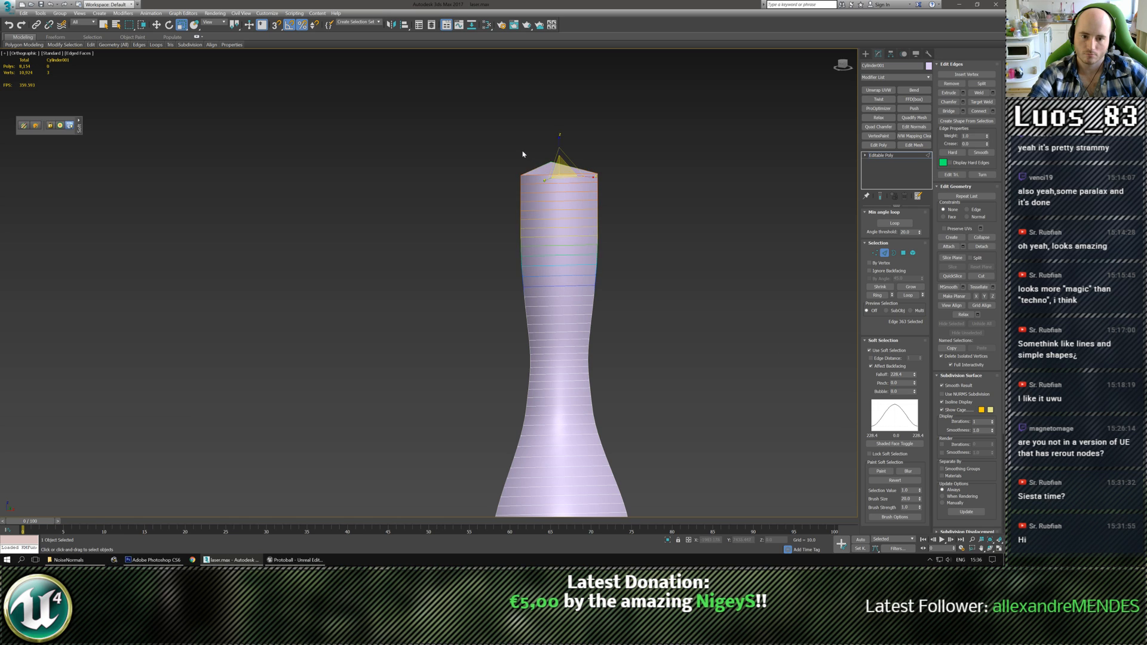
alt+middle_drag(523, 155, 512, 137)
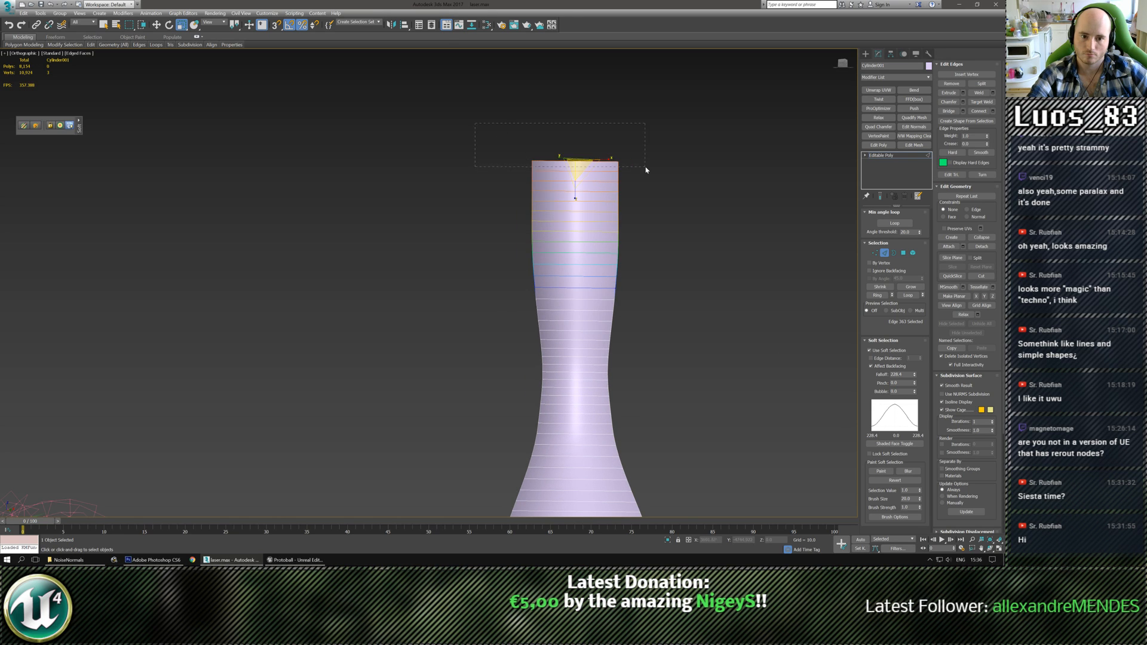
drag(646, 170, 646, 170)
alt+middle_drag(646, 170, 642, 182)
drag(583, 172, 556, 123)
scroll(580, 323, down, 2)
alt+middle_drag(580, 324, 603, 326)
click(887, 156)
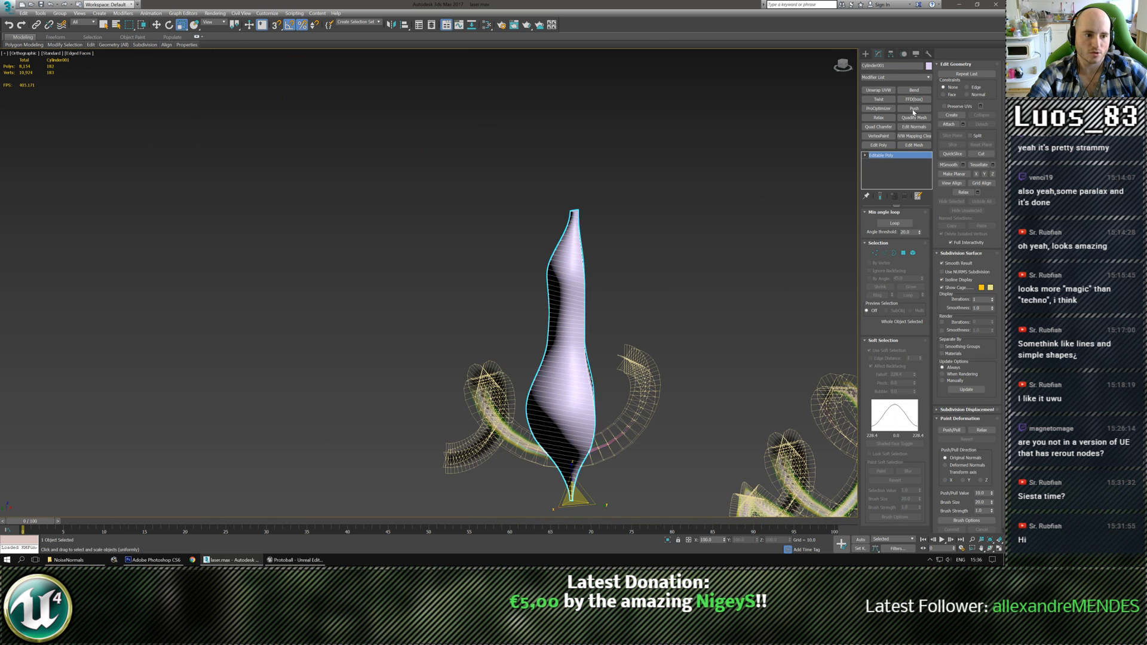
Add a Relax modifier without keeping boundary points fixed, using a relax value of 0.39 and 1 iteration
click(879, 117)
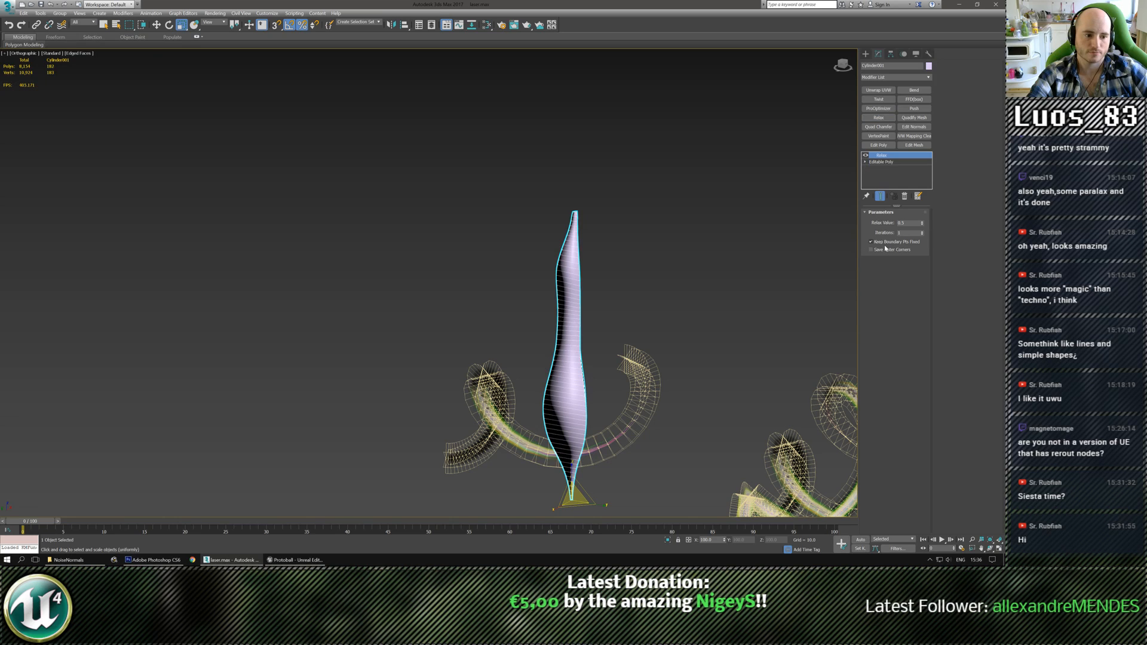
drag(923, 224, 936, 191)
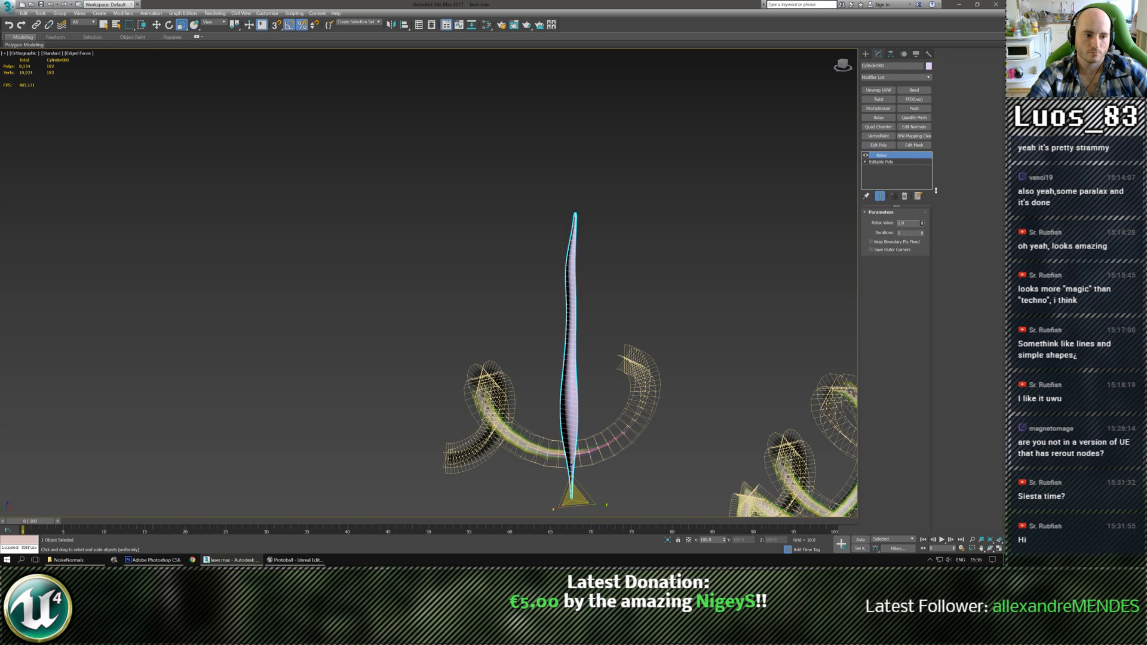
scroll(594, 302, up, 5)
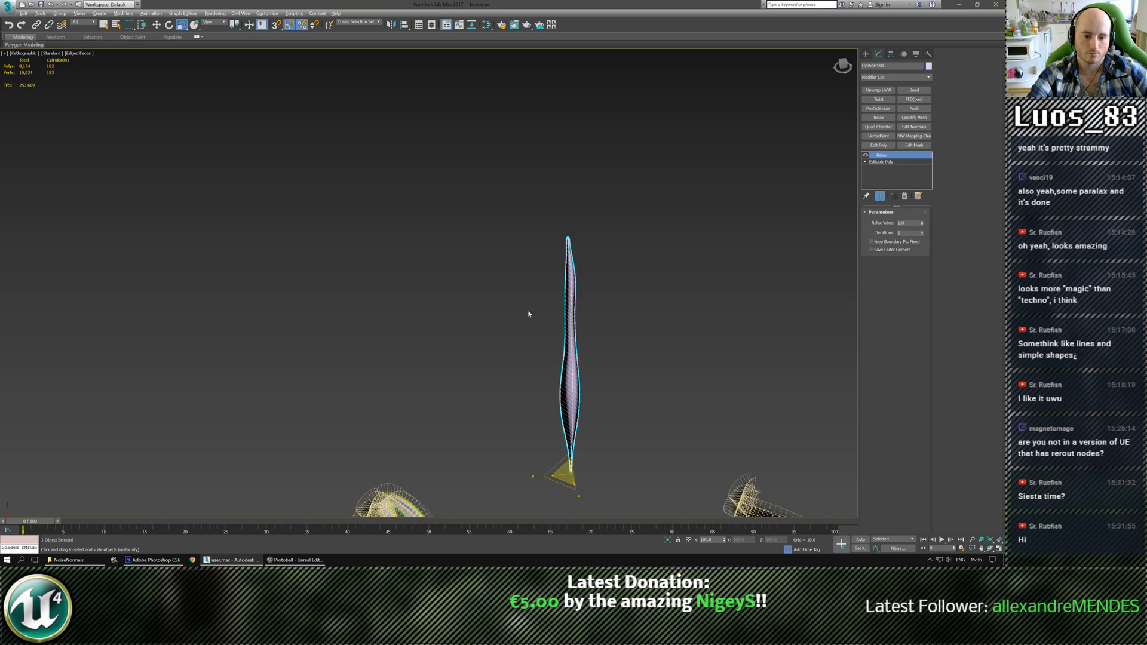
alt+middle_drag(570, 388, 592, 311)
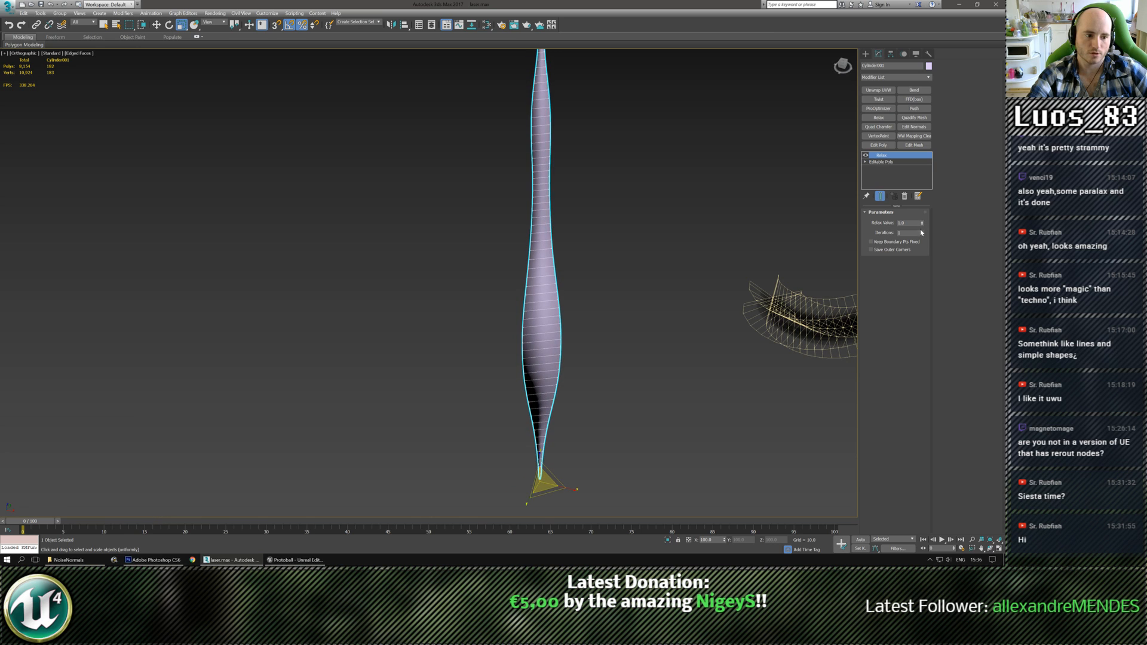
drag(922, 232, 933, 236)
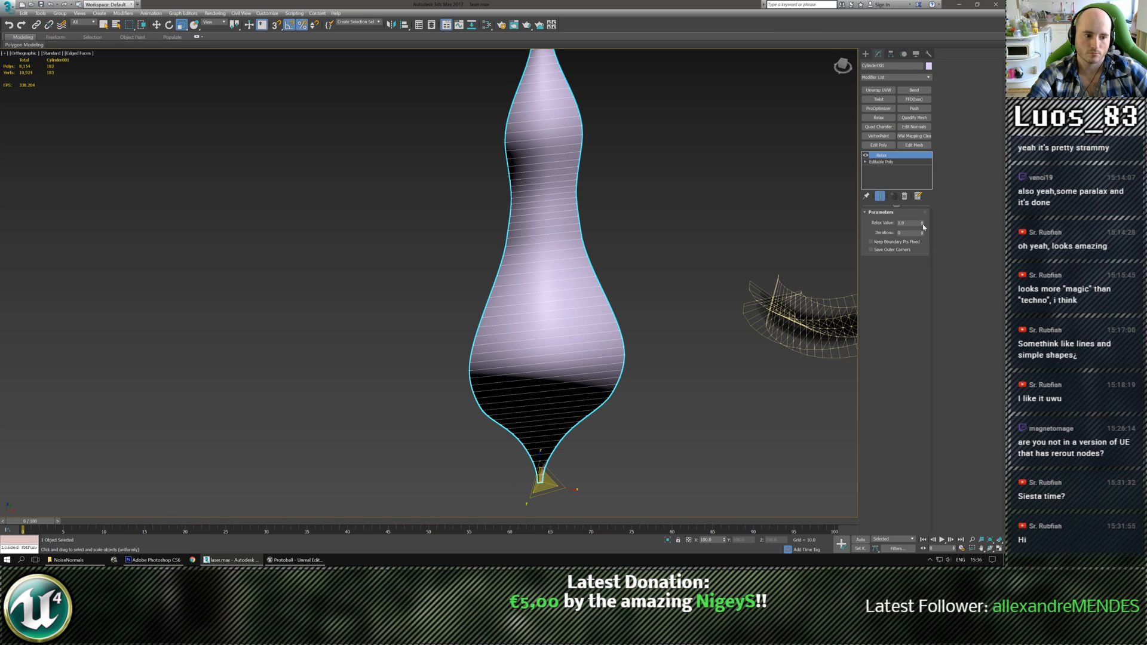
click(922, 231)
drag(922, 212, 922, 231)
mouse_move(649, 343)
alt+middle_down()
mouse_move(684, 333)
mouse_move(632, 332)
alt+middle_up()
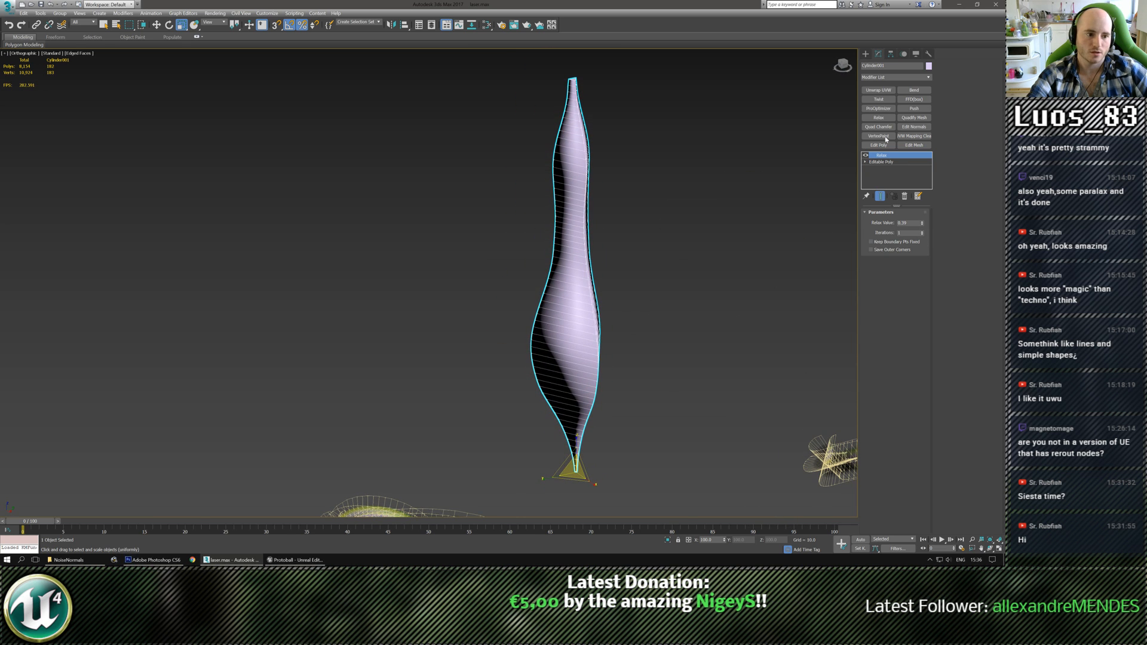
Add a Twist modifier to the tapered mesh with an angle of 720 on the Z axis
click(879, 100)
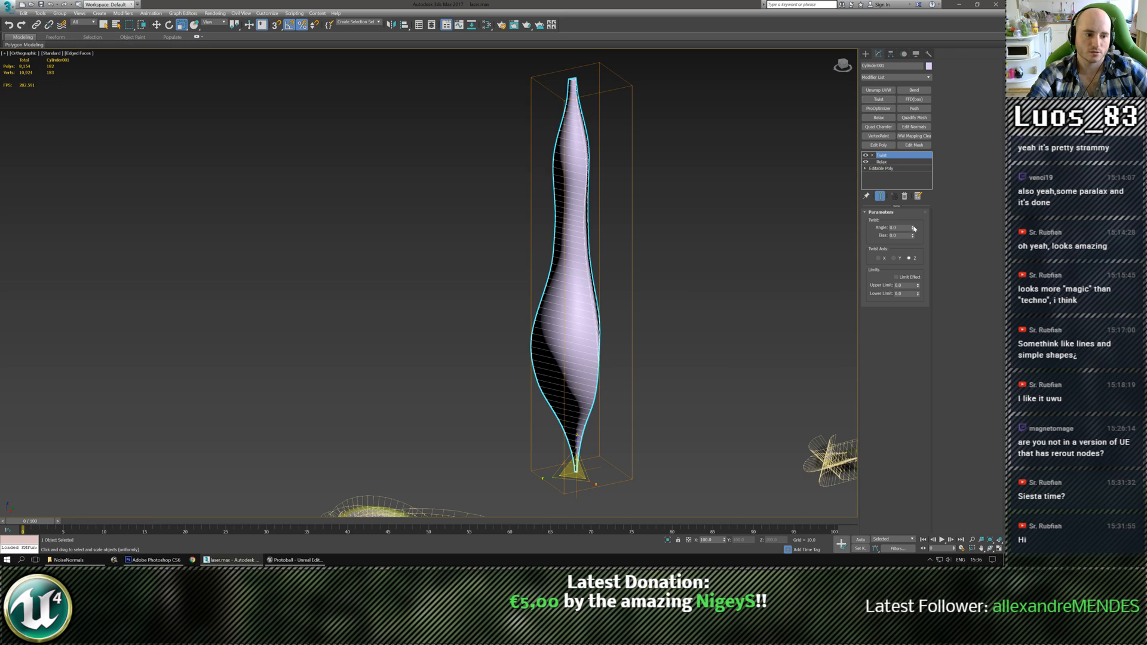
drag(913, 229, 852, 384)
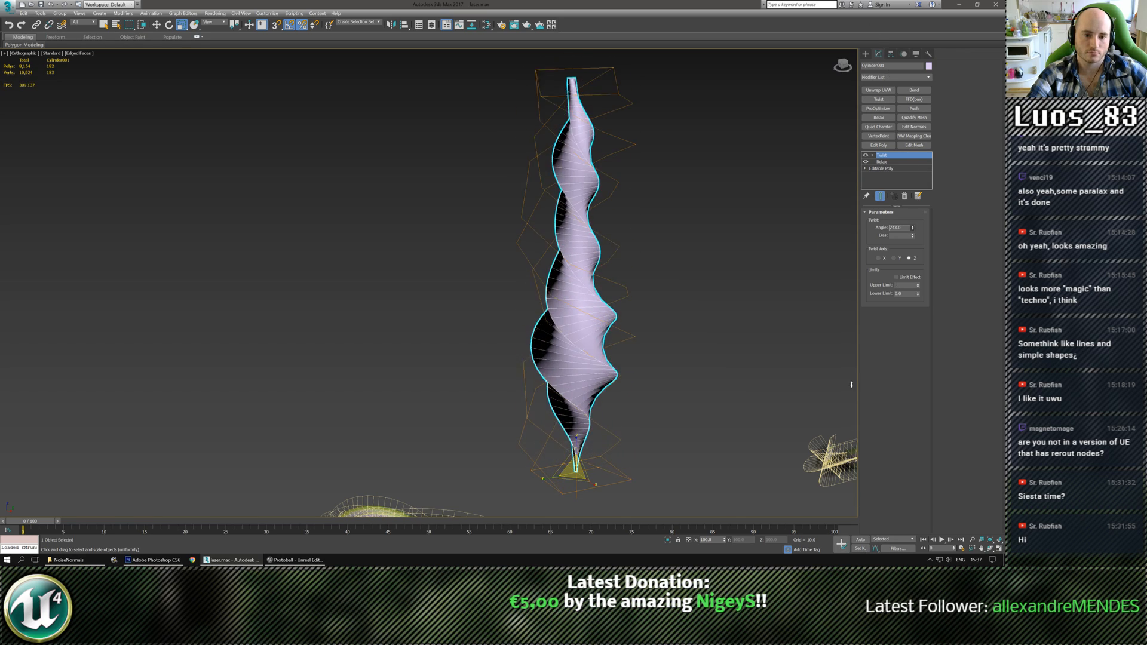
alt+middle_drag(663, 448, 538, 433)
alt+middle_drag(511, 199, 631, 198)
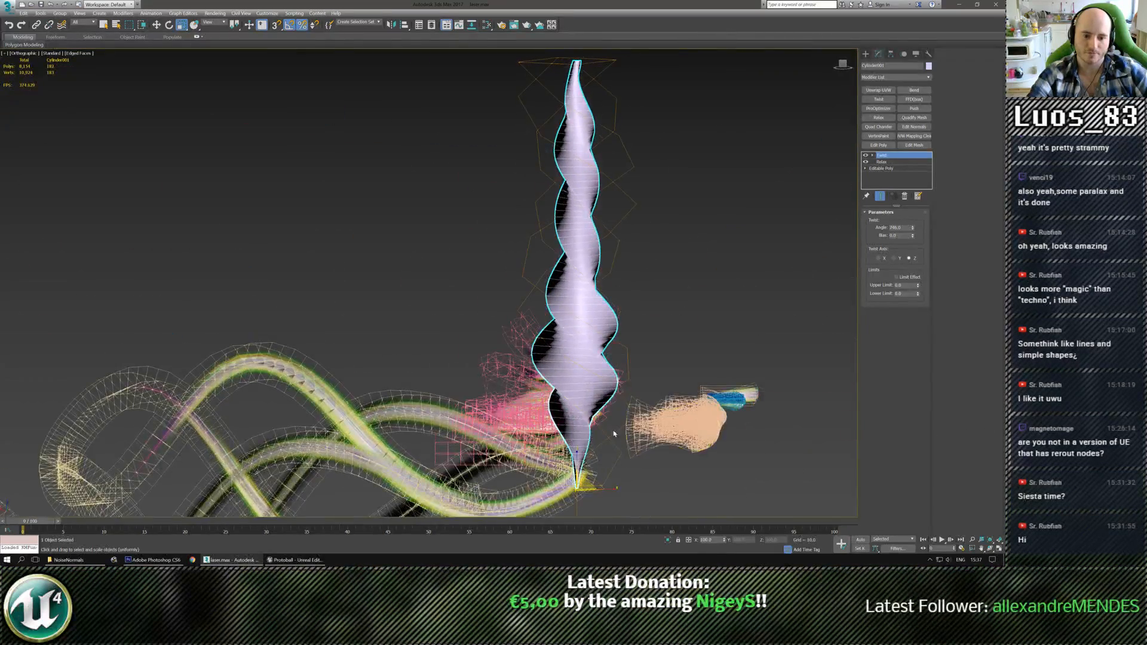
alt+middle_drag(614, 434, 717, 388)
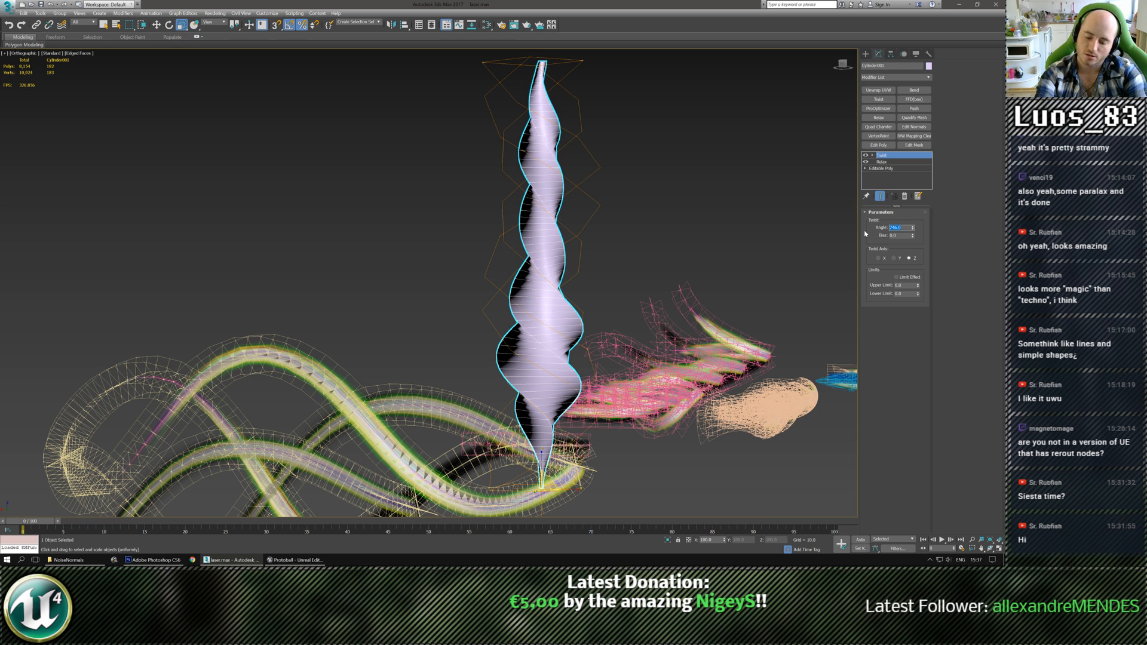
text(20)
key(Return)
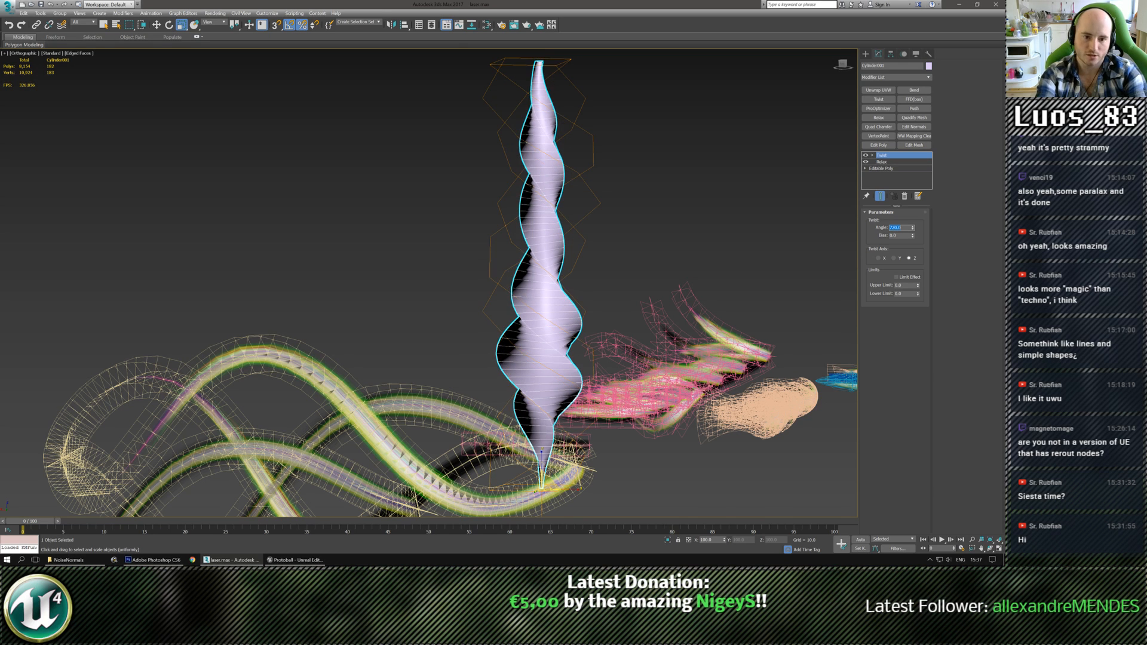
Collapse the twisted mesh's modifier stack into an editable poly
middle_drag(591, 308, 503, 402)
key(ctrl+e)
scroll(581, 423, down, 5)
scroll(581, 423, up, 3)
Rotate the upright twisted mesh about its base so that it lies horizontally
key(e)
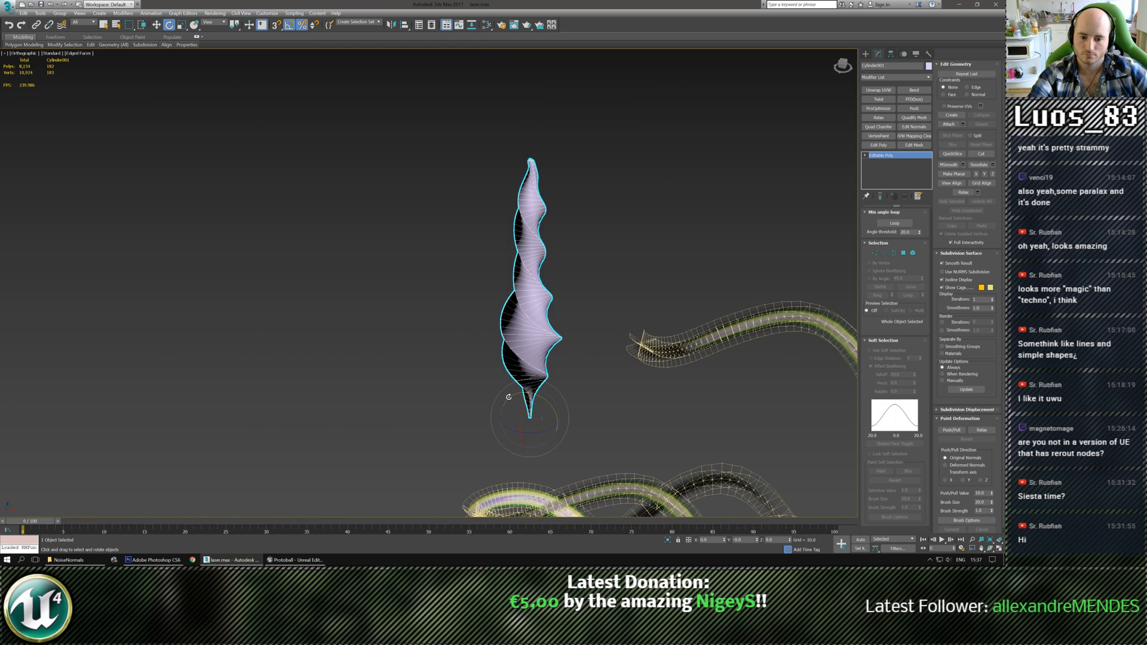
drag(508, 397, 566, 397)
key(w)
middle_drag(571, 478, 569, 427)
In edge mode, select the spiral edge loop that runs along one ridge of the twisted mesh
scroll(569, 427, up, 5)
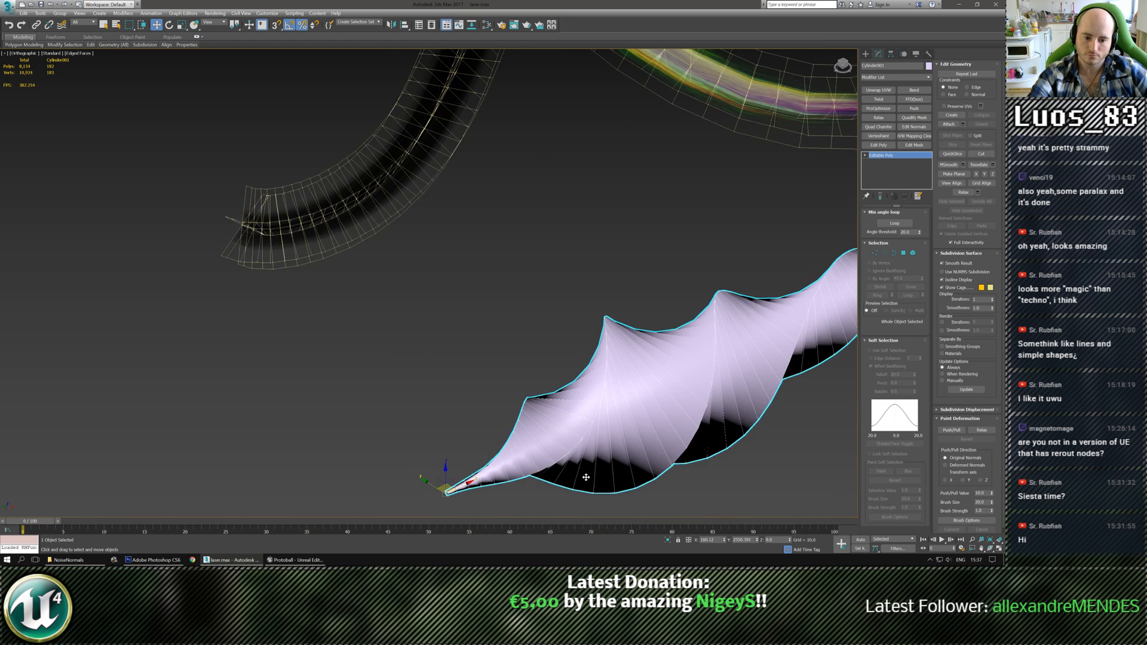
alt+middle_drag(586, 477, 599, 399)
key(2)
double_click(527, 400)
Examine the twisted mesh beside the curved beam, the swirl and the row of smaller effect meshes
scroll(536, 399, down, 4)
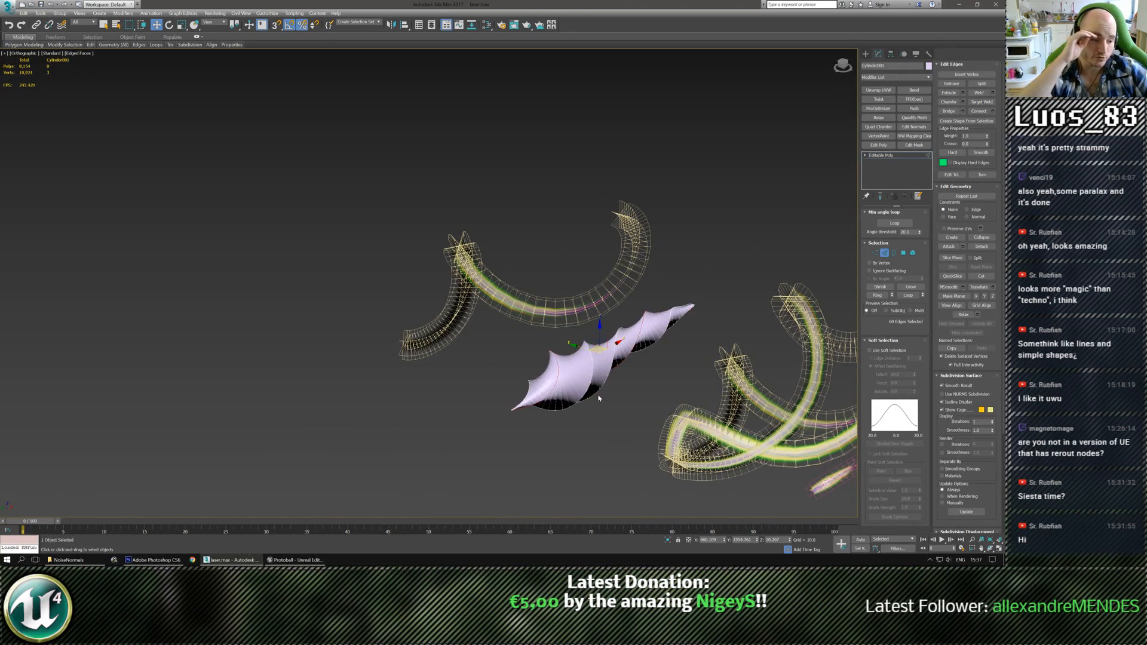
scroll(601, 397, up, 3)
alt+middle_drag(600, 388, 623, 391)
scroll(598, 397, up, 3)
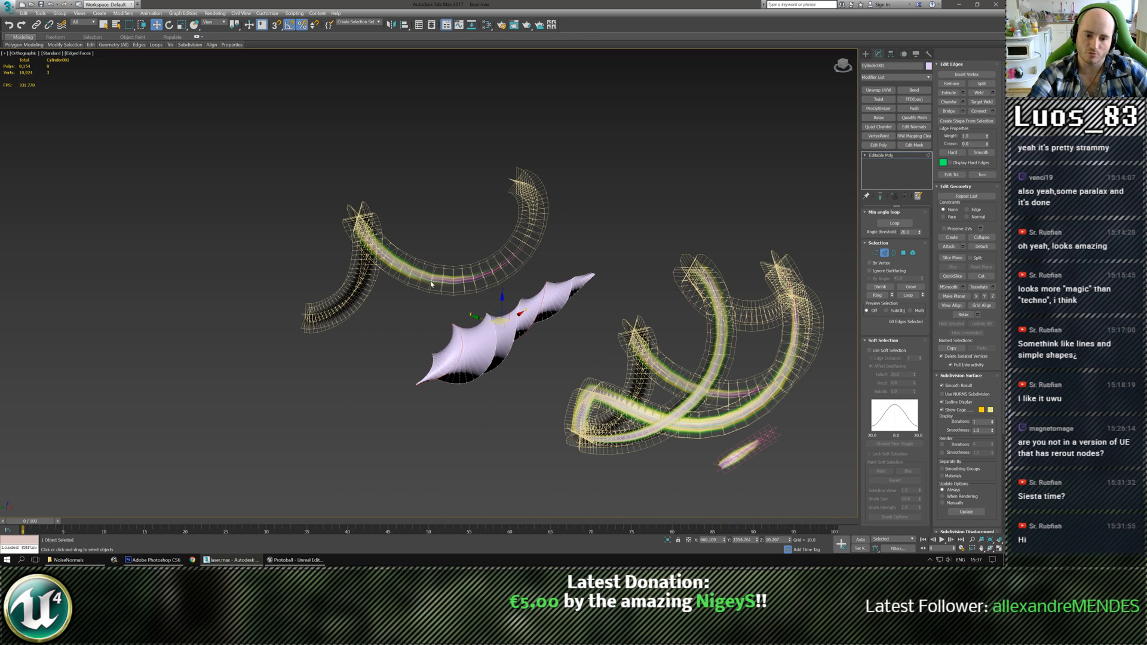
scroll(553, 273, down, 2)
middle_drag(478, 407, 472, 347)
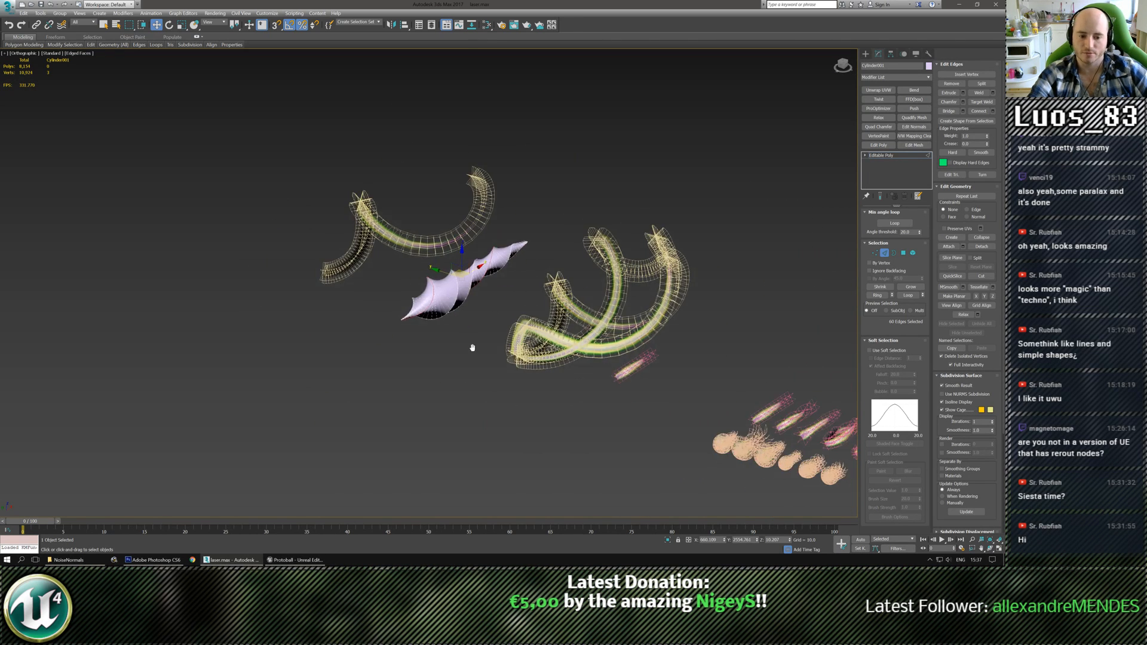
alt+middle_drag(510, 392, 476, 376)
scroll(568, 431, up, 2)
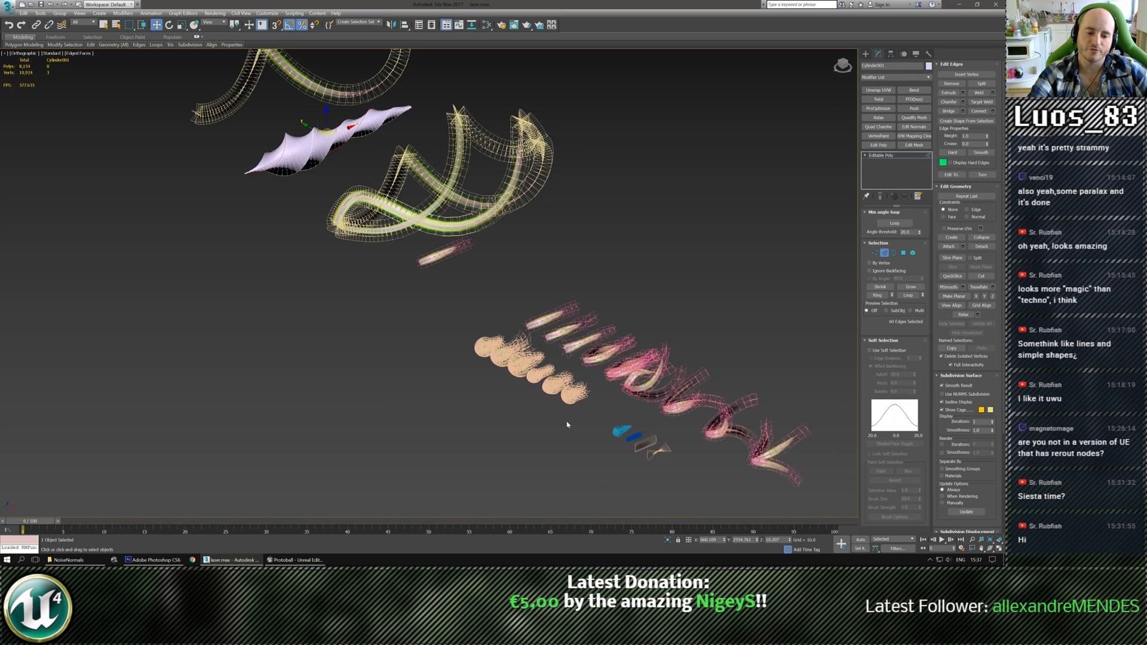
middle_drag(568, 424, 476, 378)
alt+middle_drag(386, 369, 335, 305)
middle_drag(328, 254, 407, 406)
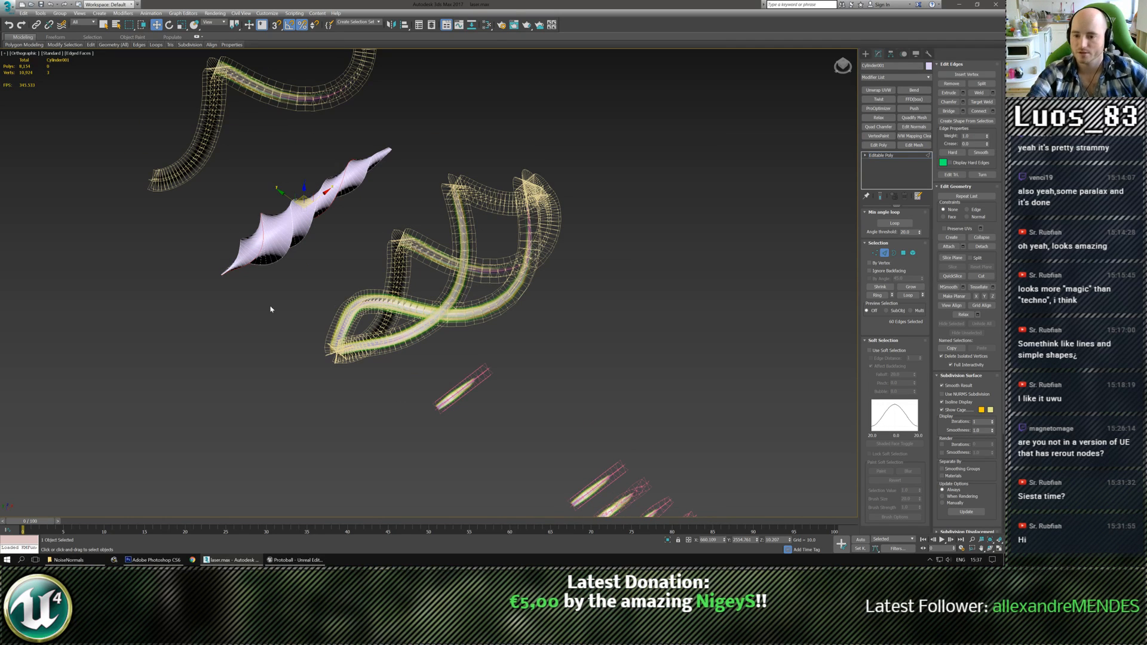
scroll(287, 235, up, 2)
middle_drag(284, 233, 443, 323)
scroll(375, 350, up, 4)
middle_drag(586, 319, 569, 323)
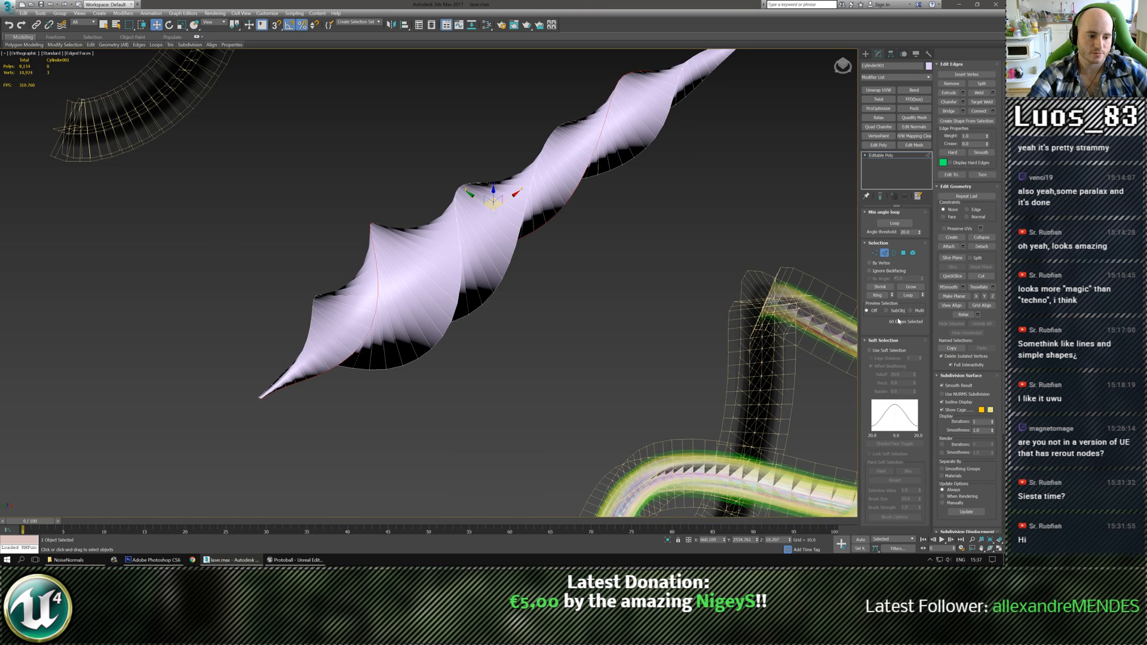
Create a linear shape named Beam from the selected spiral edge loop of the twisted mesh
click(868, 341)
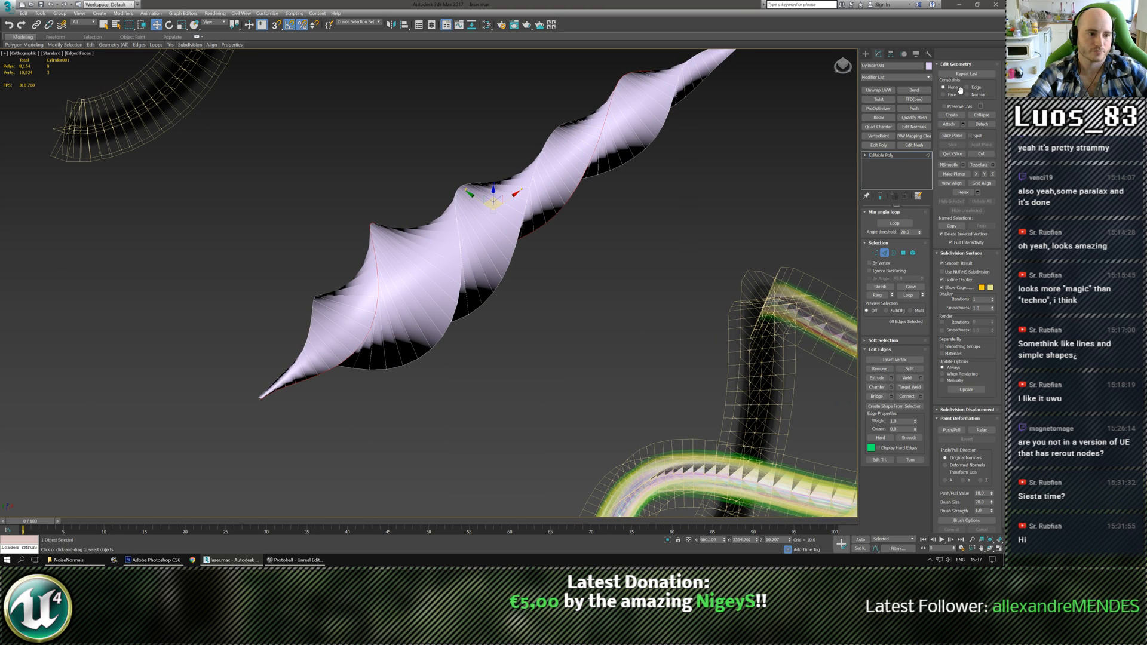
click(908, 407)
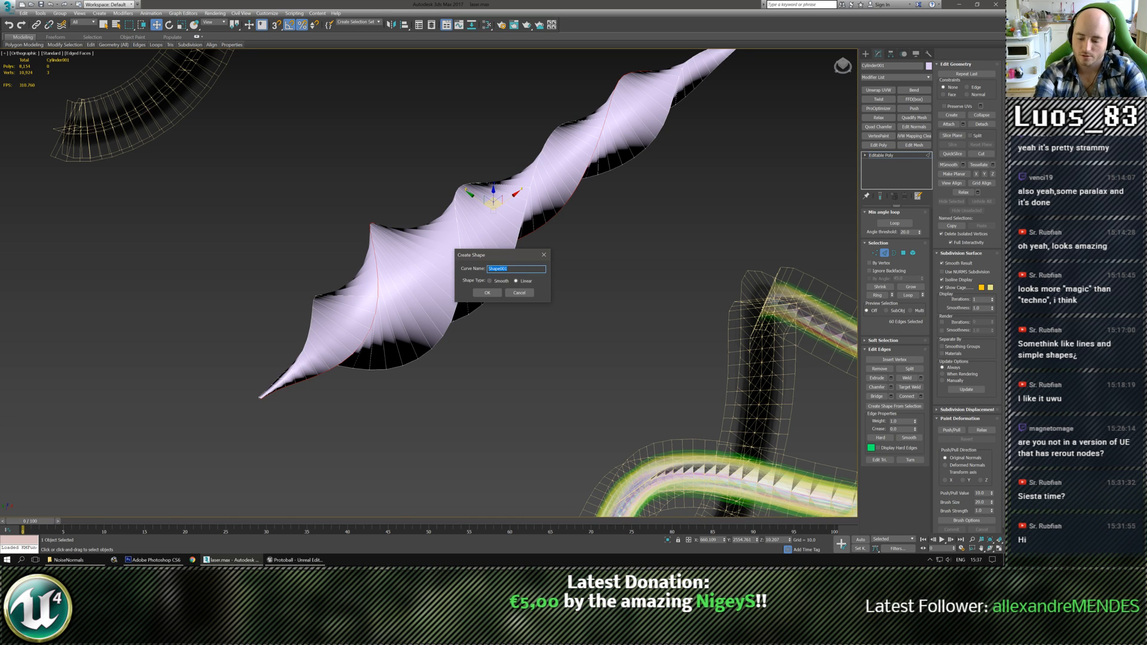
text(Bea)
key(Return)
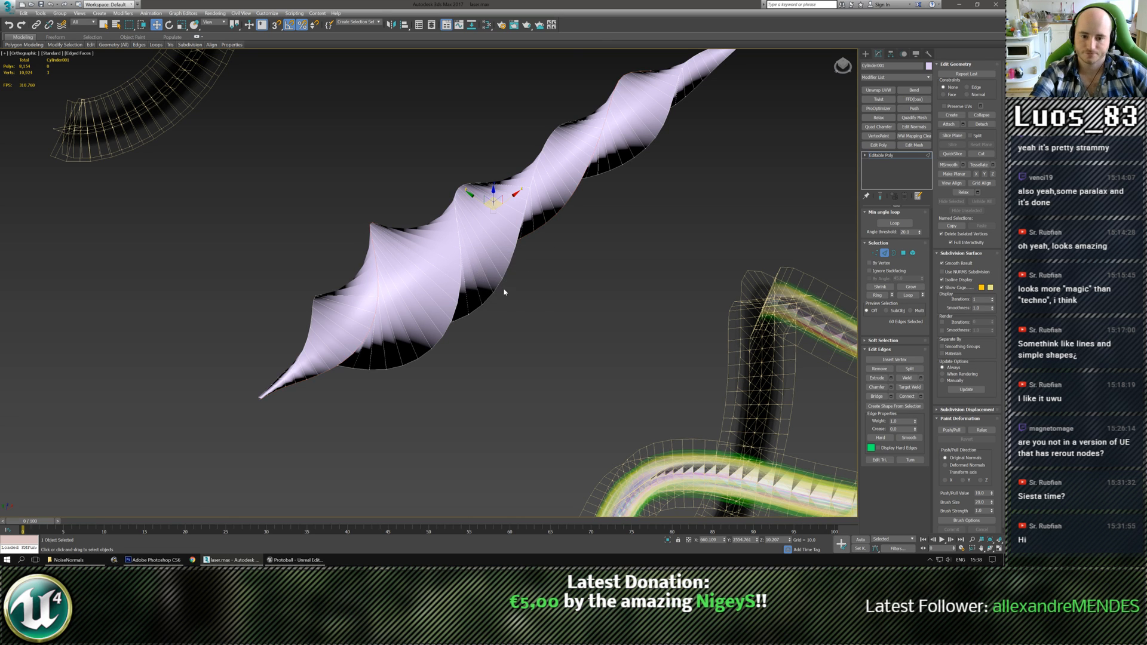
Delete the twisted mesh and select the extracted spiral spline
scroll(503, 292, up, 3)
click(865, 53)
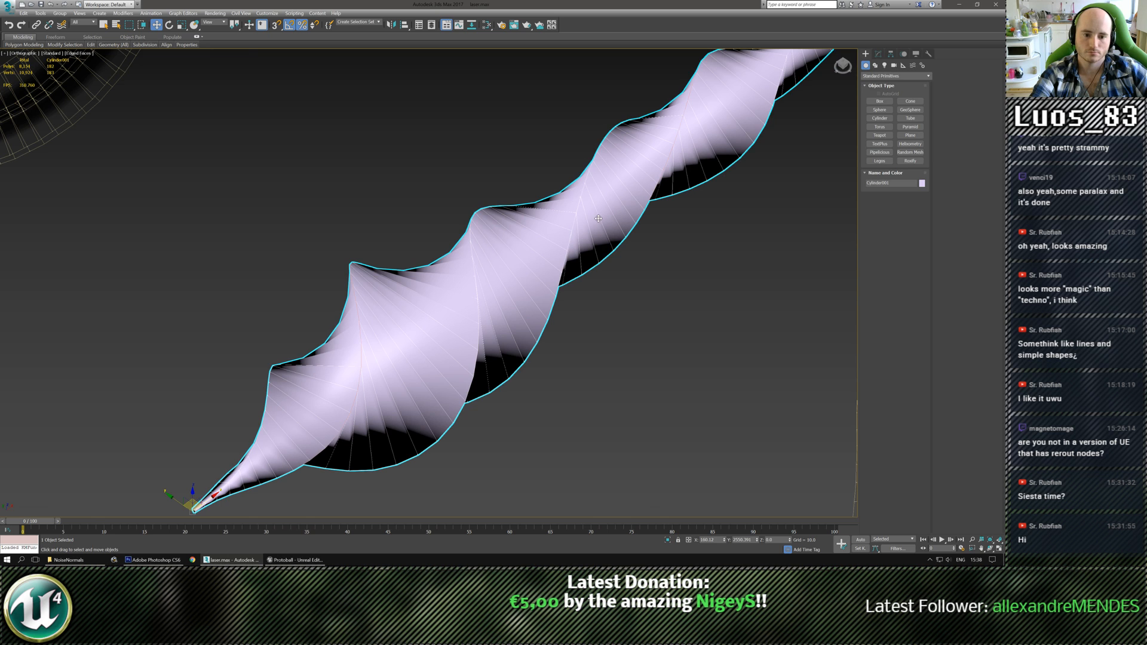
scroll(598, 219, down, 3)
key(Delete)
click(514, 275)
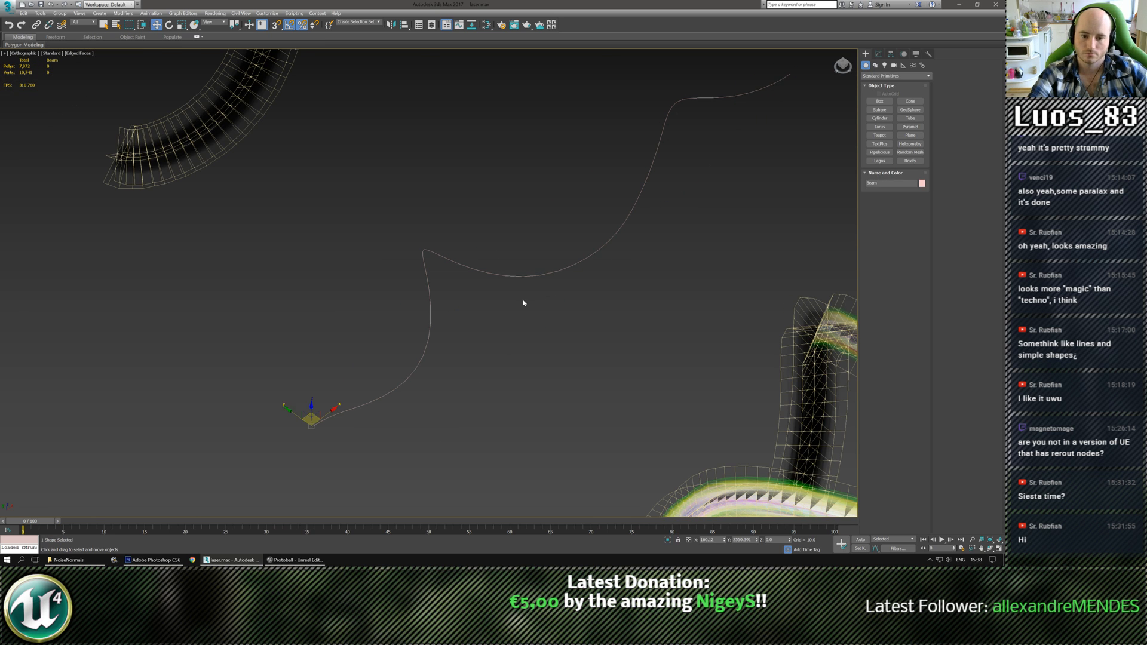
Try lofting the small cross-section shape lying apart from the meshes along the spiral spline
scroll(526, 304, down, 4)
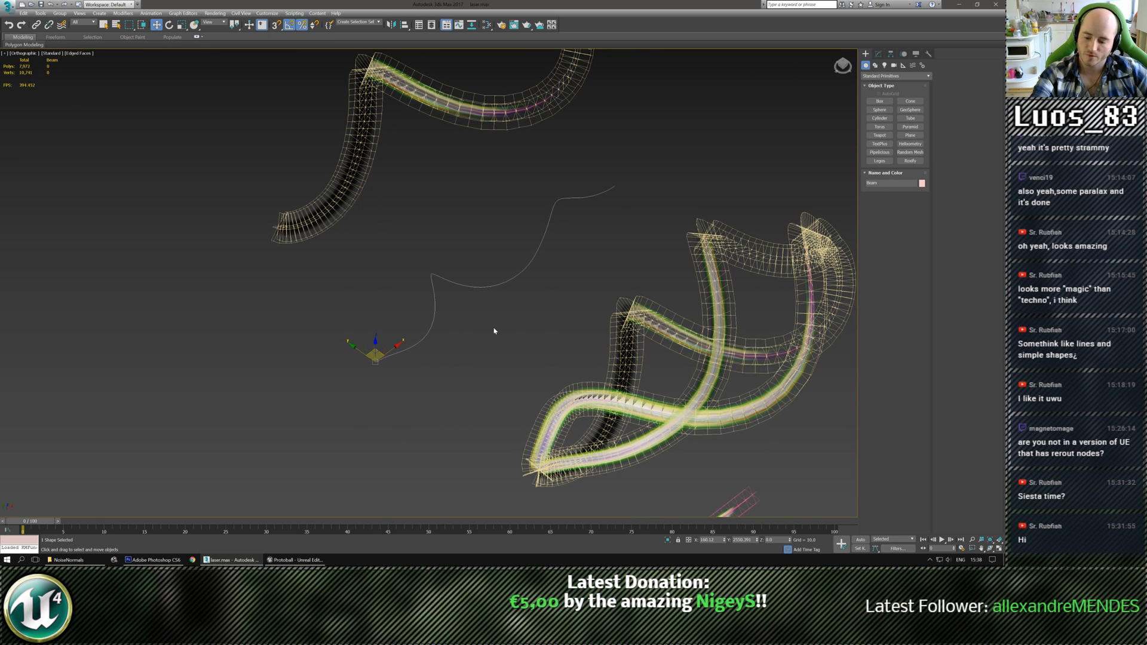
key(l)
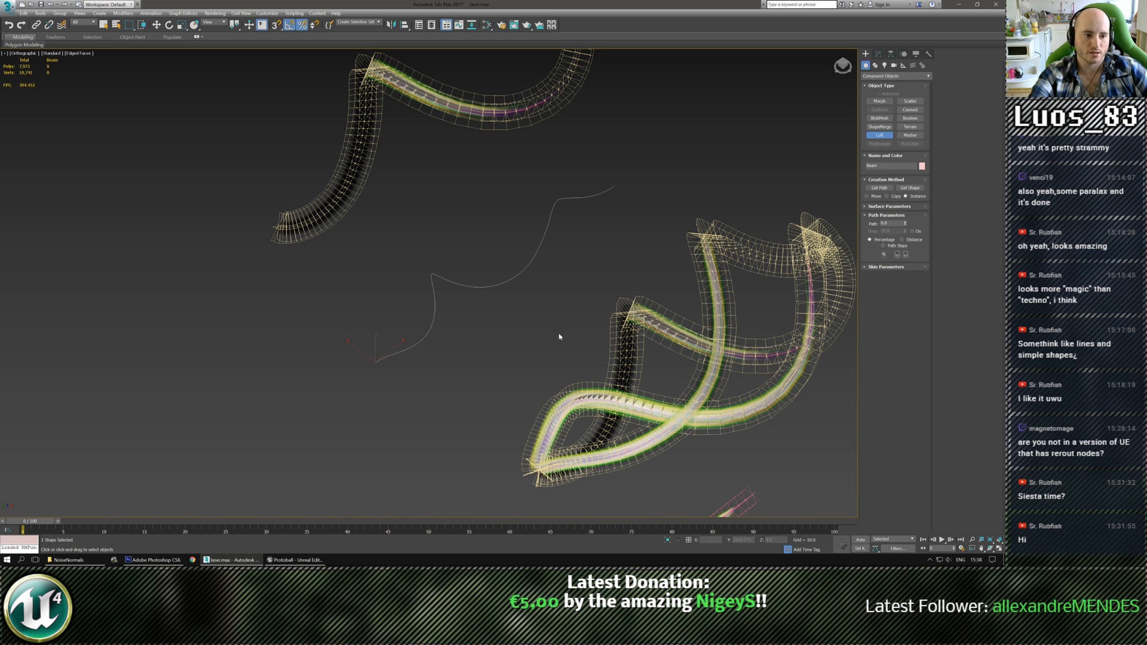
middle_drag(561, 335, 543, 332)
scroll(626, 297, down, 6)
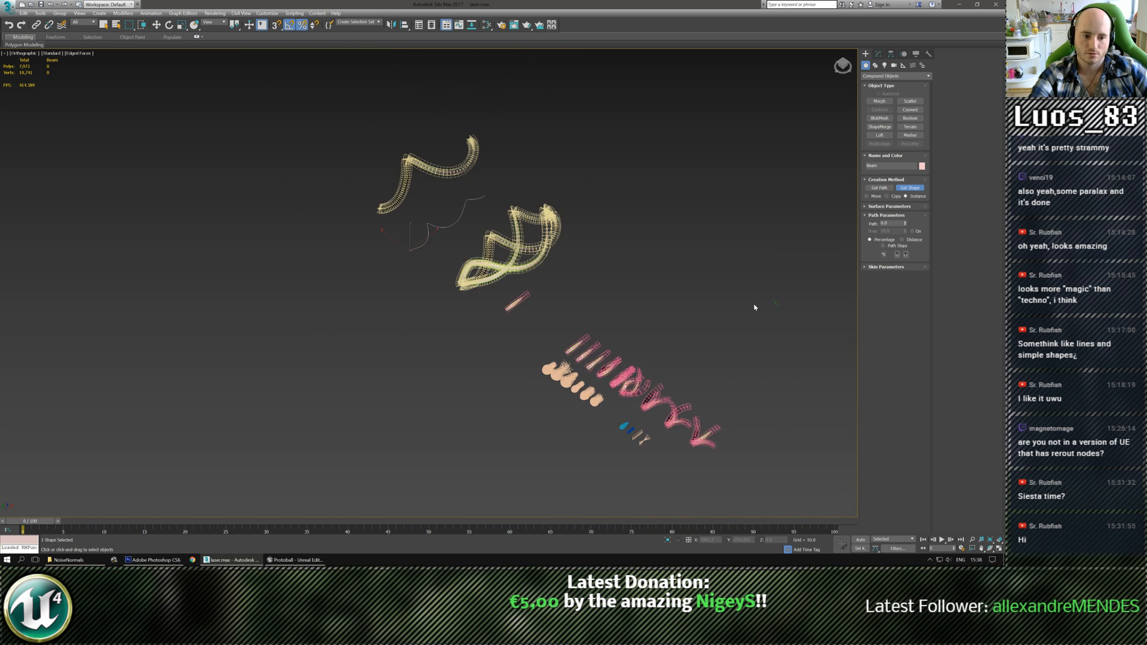
click(776, 301)
scroll(478, 263, up, 10)
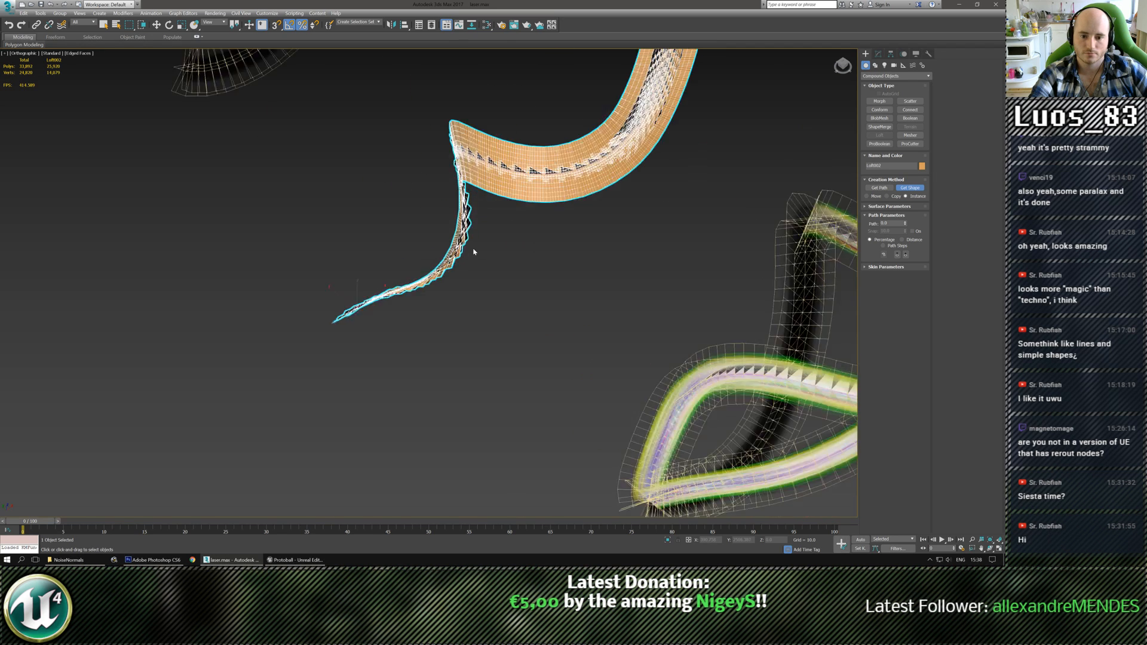
Try rotating the cross-section at the end of the new loft at Shape sub-object level
scroll(512, 319, down, 2)
click(878, 55)
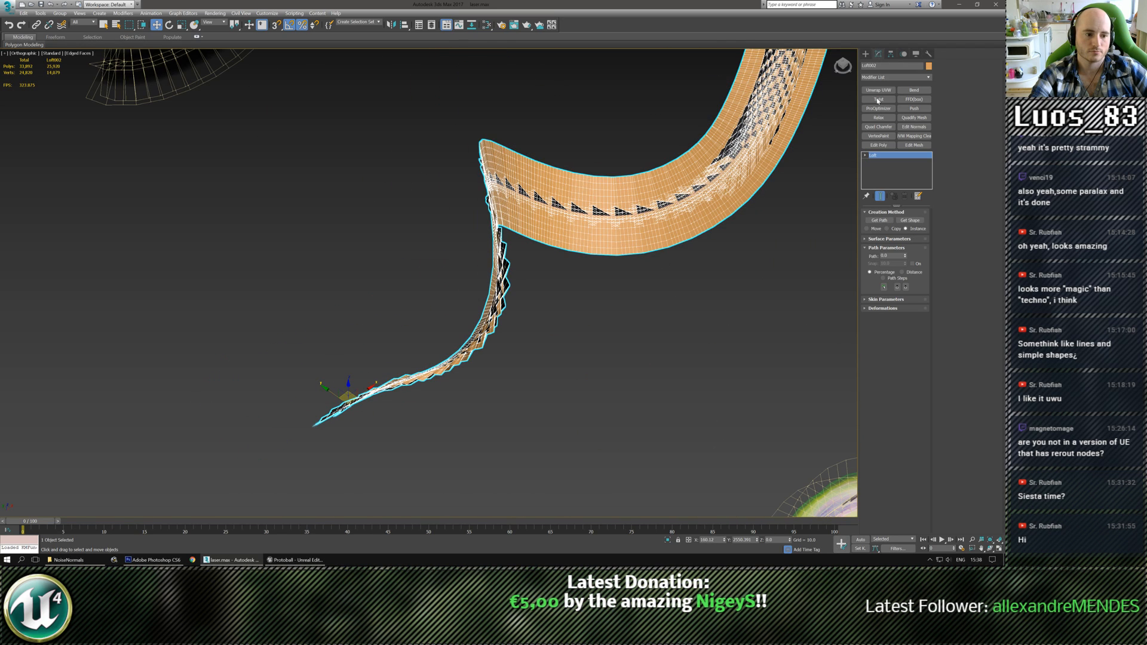
click(877, 162)
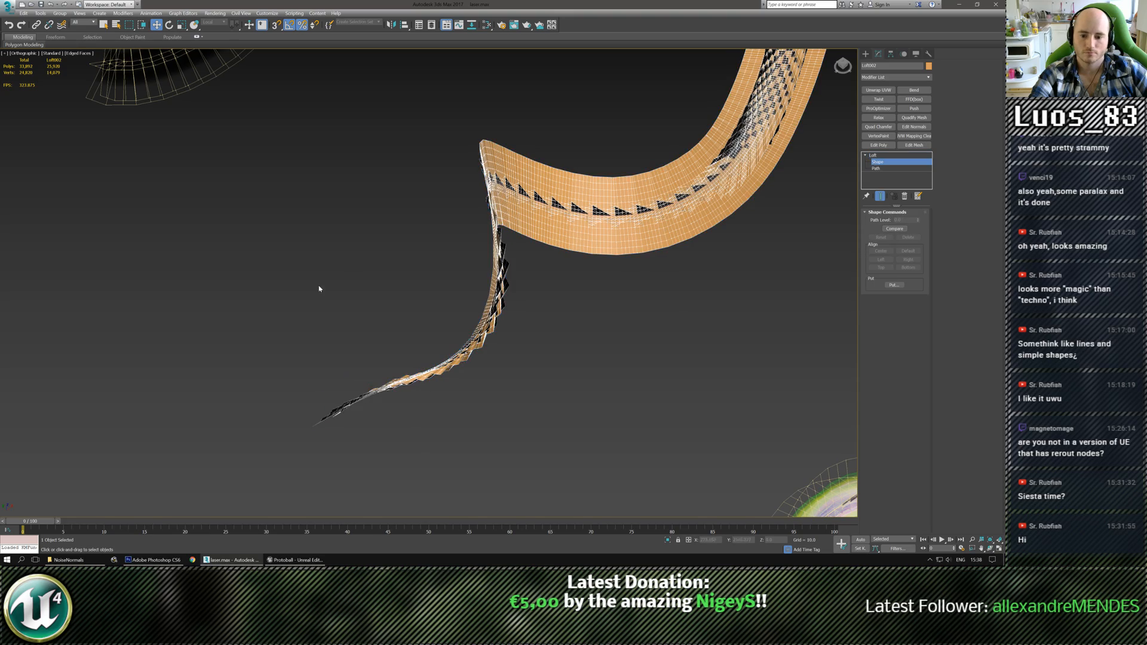
scroll(441, 458, down, 4)
drag(603, 286, 602, 285)
scroll(637, 265, up, 3)
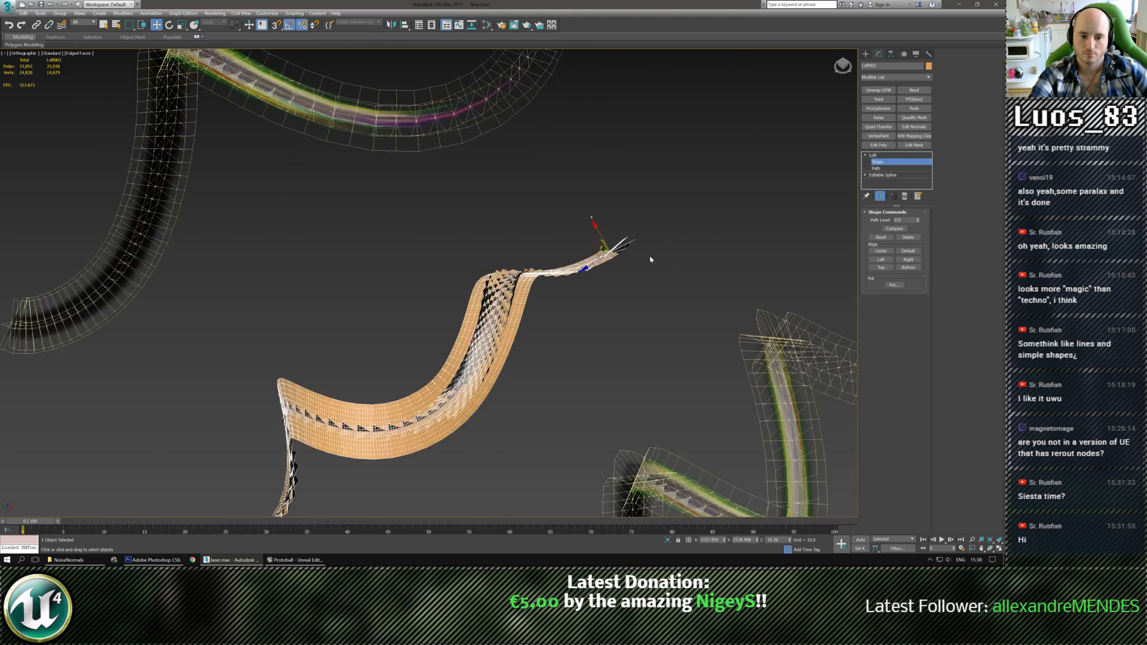
alt+middle_drag(650, 258, 573, 296)
key(e)
alt+middle_drag(584, 375, 597, 305)
scroll(592, 302, up, 3)
drag(446, 307, 479, 313)
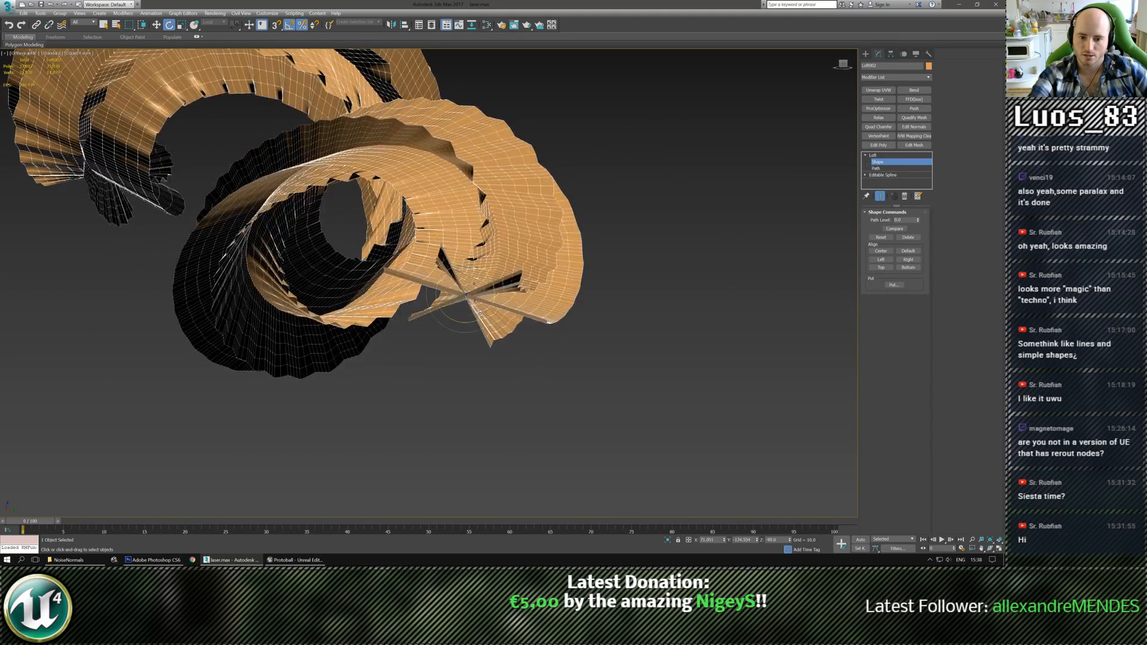
middle_drag(542, 310, 569, 351)
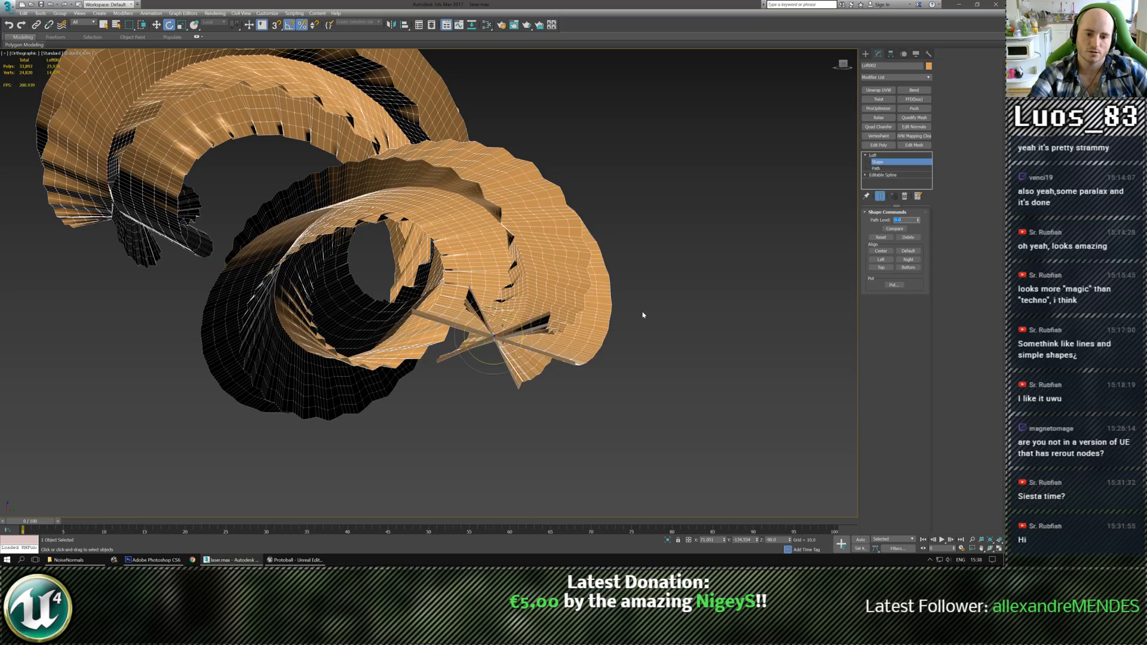
Undo the cross-section rotation and the loft, back to the bare spiral spline
scroll(643, 315, down, 5)
key(ctrl+z)
key(ctrl+z)
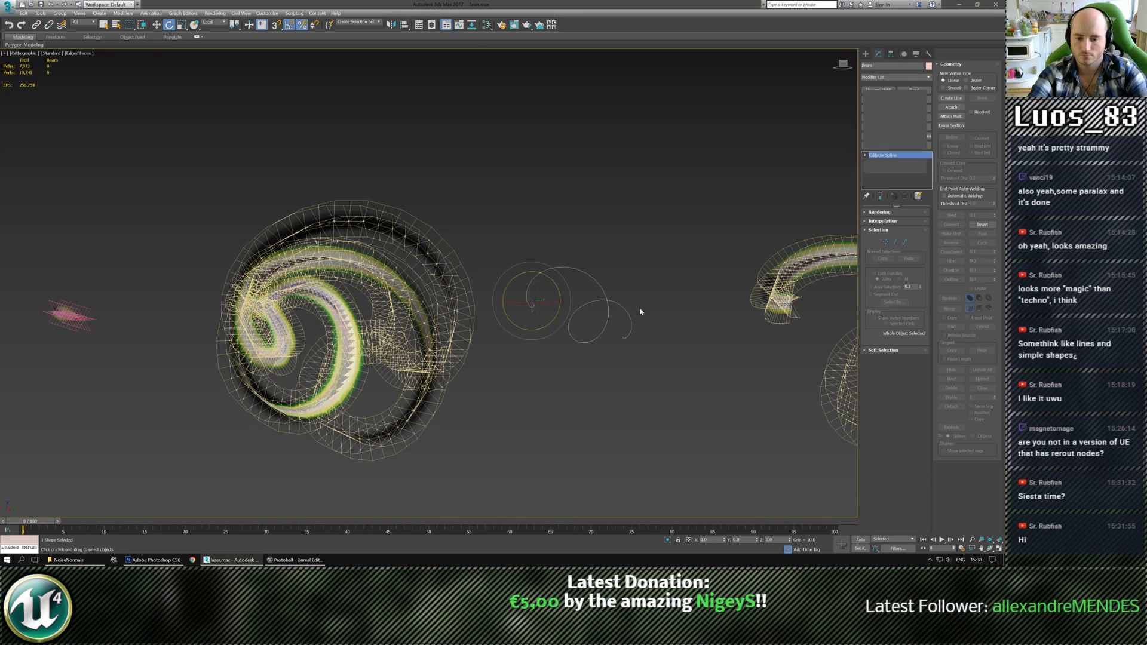
Loft the spiral spline again, picking the small cross-section shape beyond the row of effect meshes as an instance
click(909, 189)
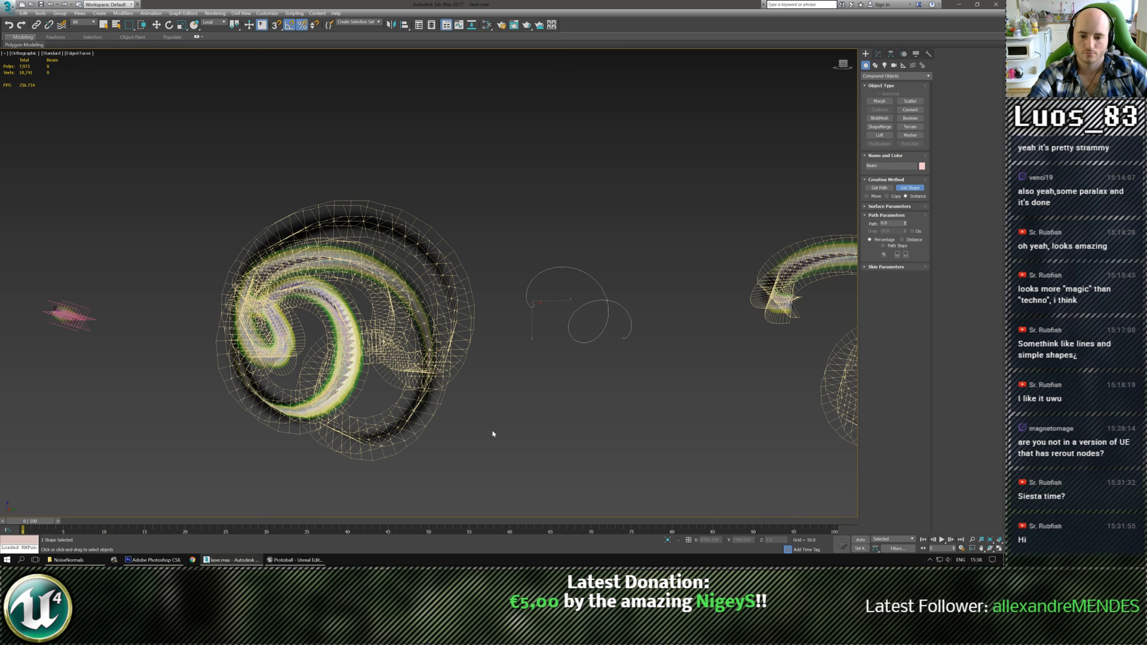
scroll(548, 331, down, 5)
alt+middle_drag(548, 331, 515, 386)
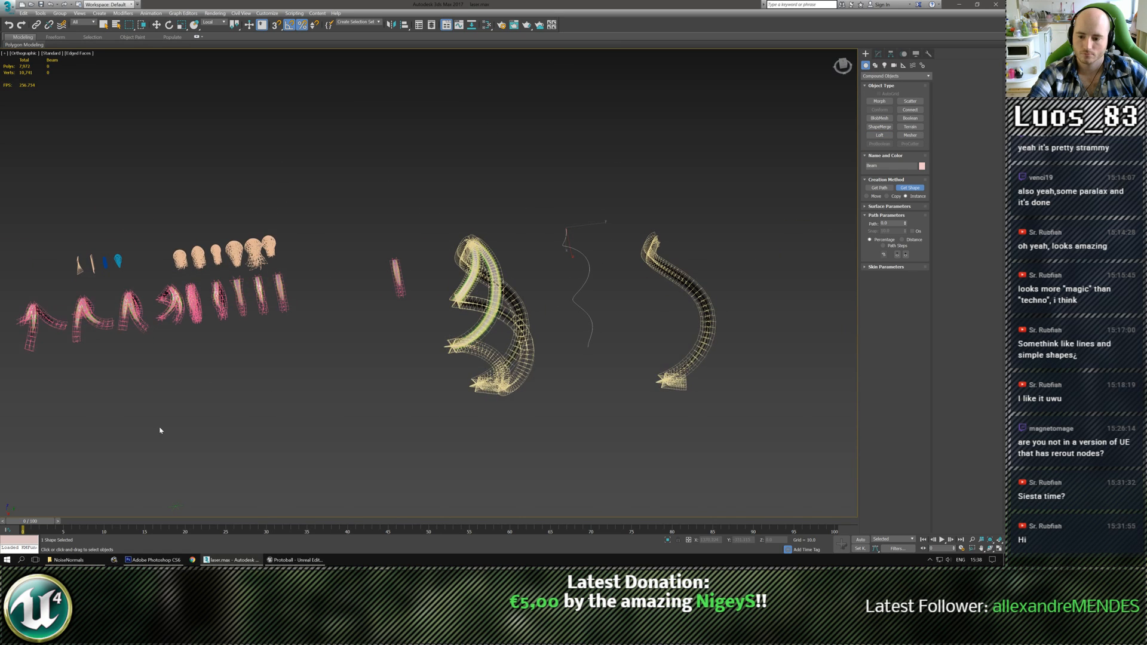
click(174, 505)
scroll(581, 351, up, 5)
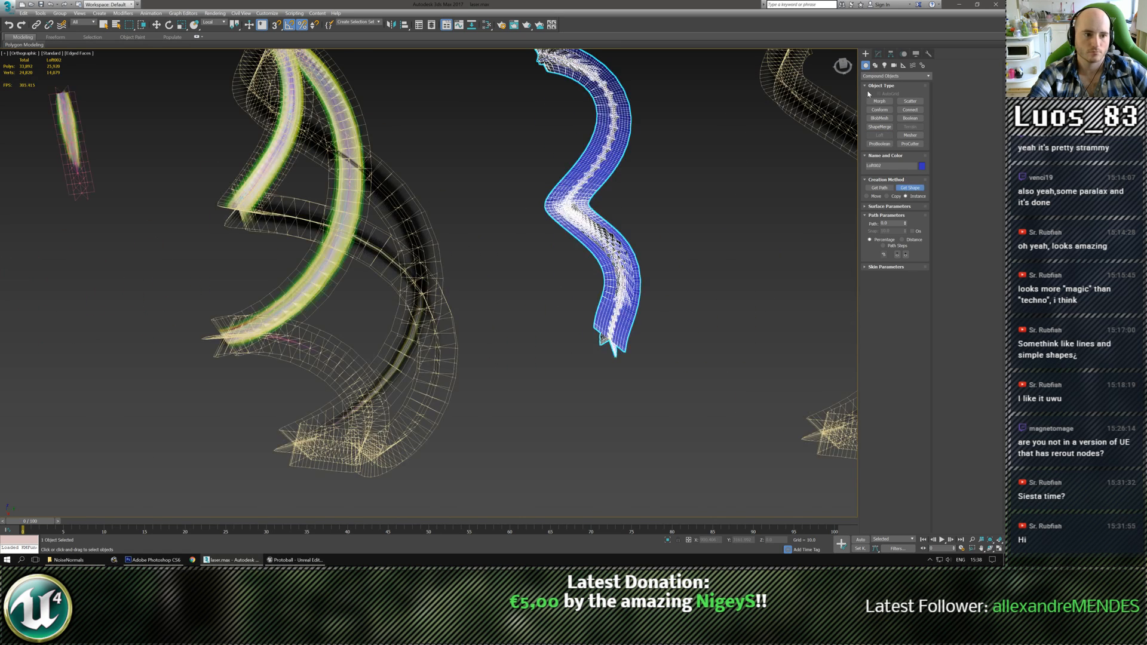
At Shape sub-object level, select the loft's cross-section at its path end and rotate it about the path
click(878, 54)
click(866, 155)
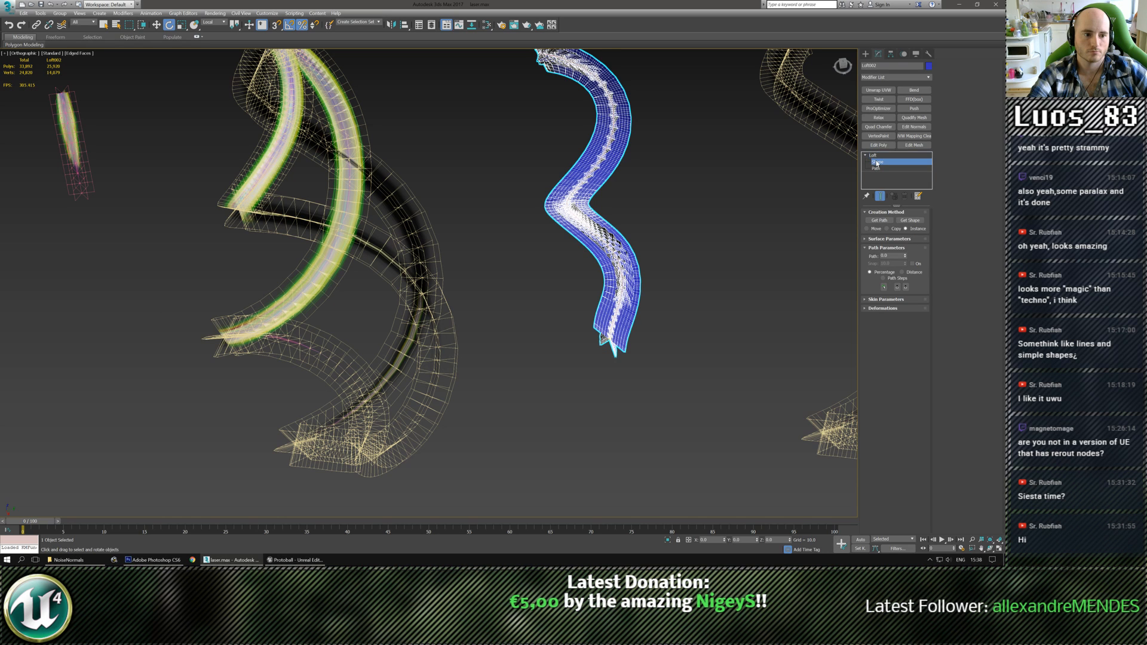
click(877, 162)
scroll(634, 364, up, 5)
alt+middle_drag(537, 350, 598, 289)
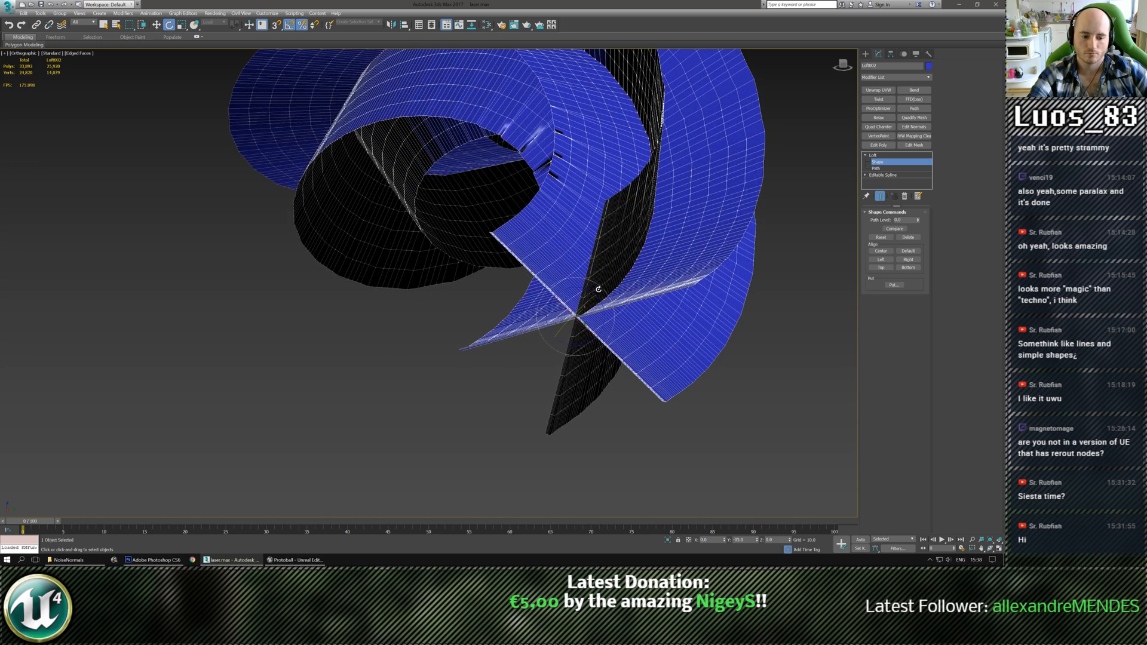
drag(599, 289, 596, 291)
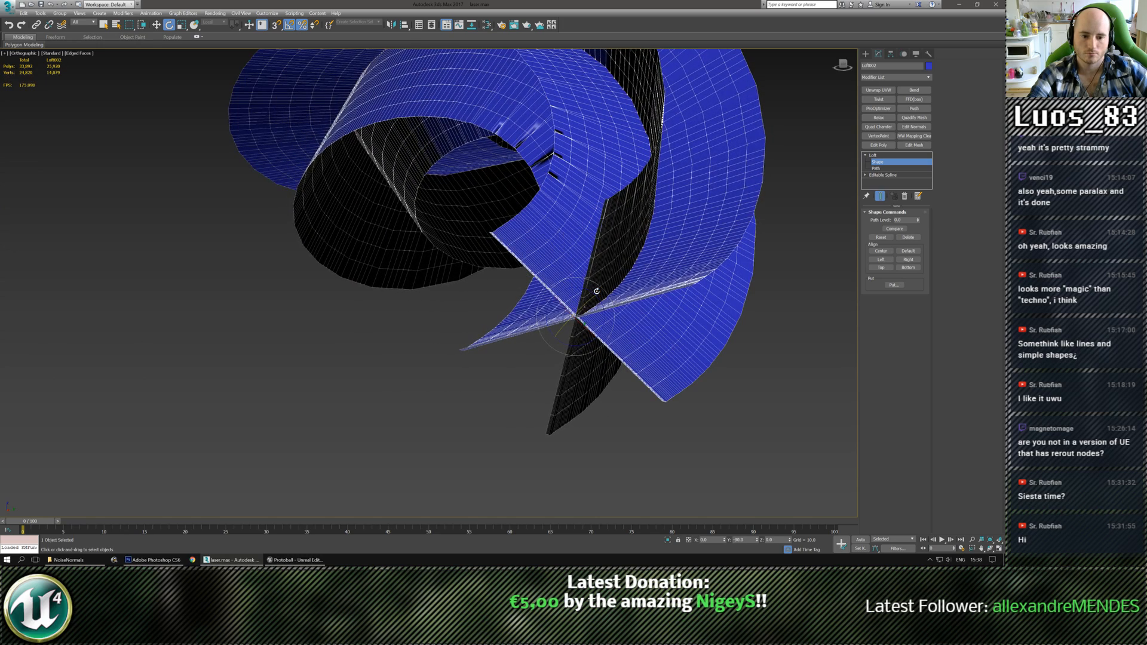
alt+middle_drag(596, 291, 421, 347)
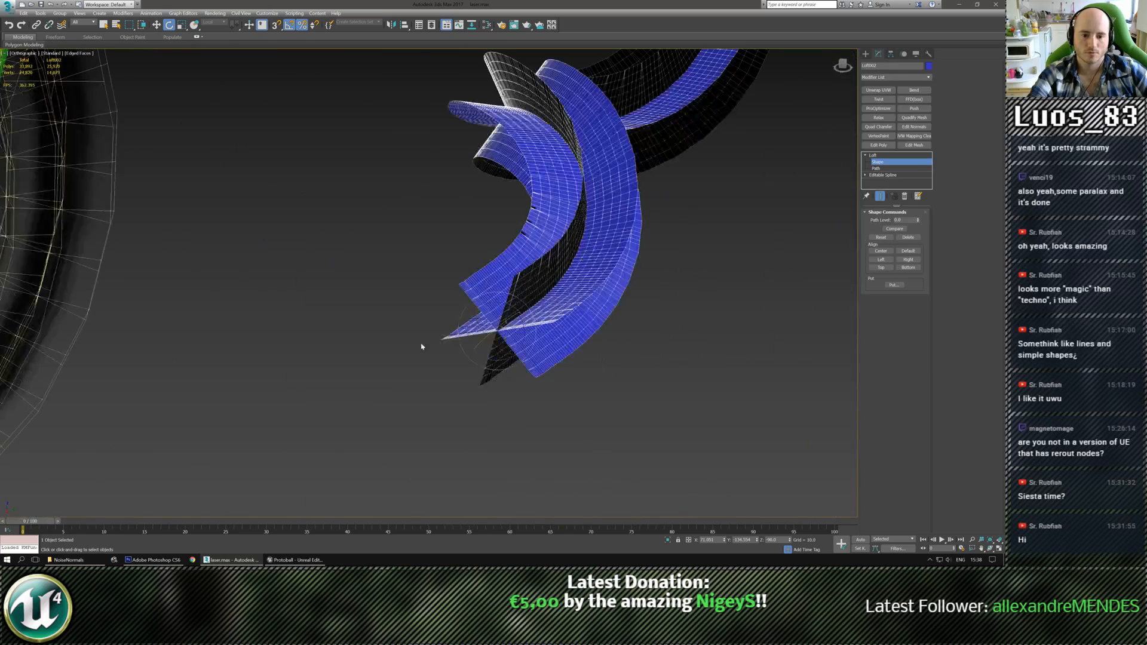
middle_drag(684, 298, 667, 346)
Return to the whole loft and turn on Apply Mapping for its surface
click(885, 159)
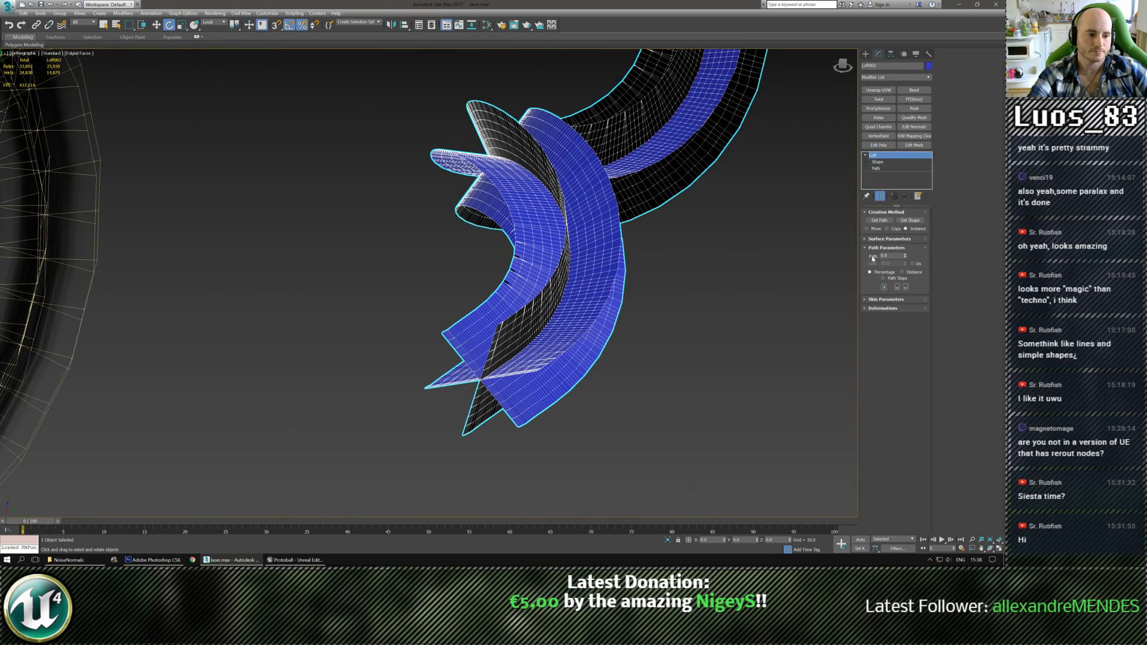
click(865, 239)
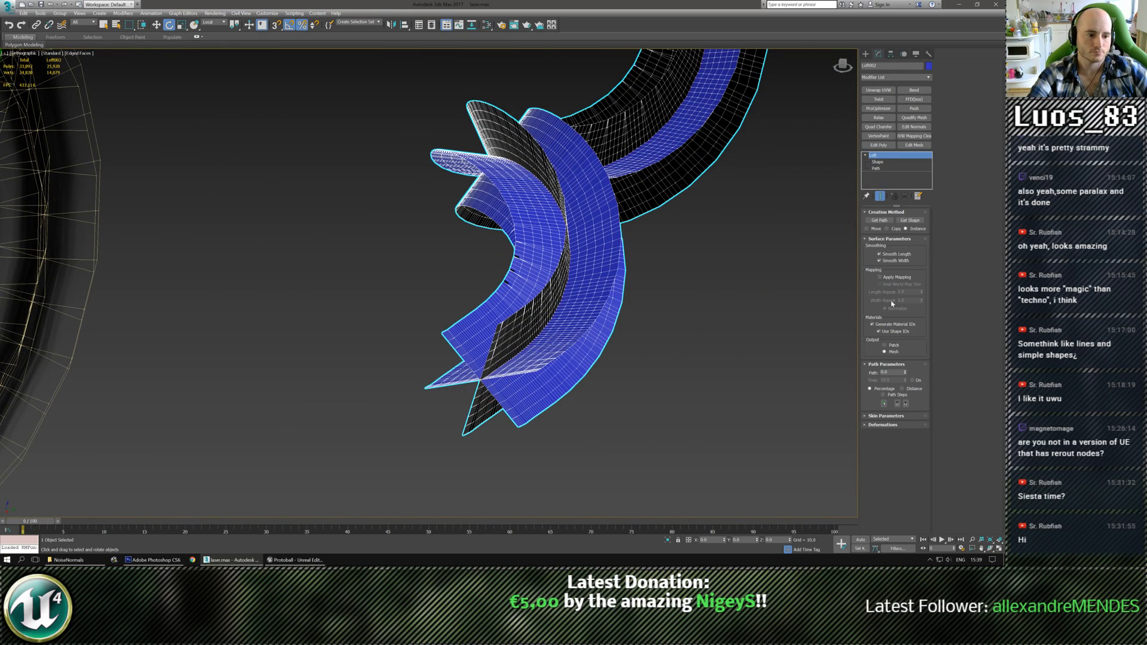
click(864, 416)
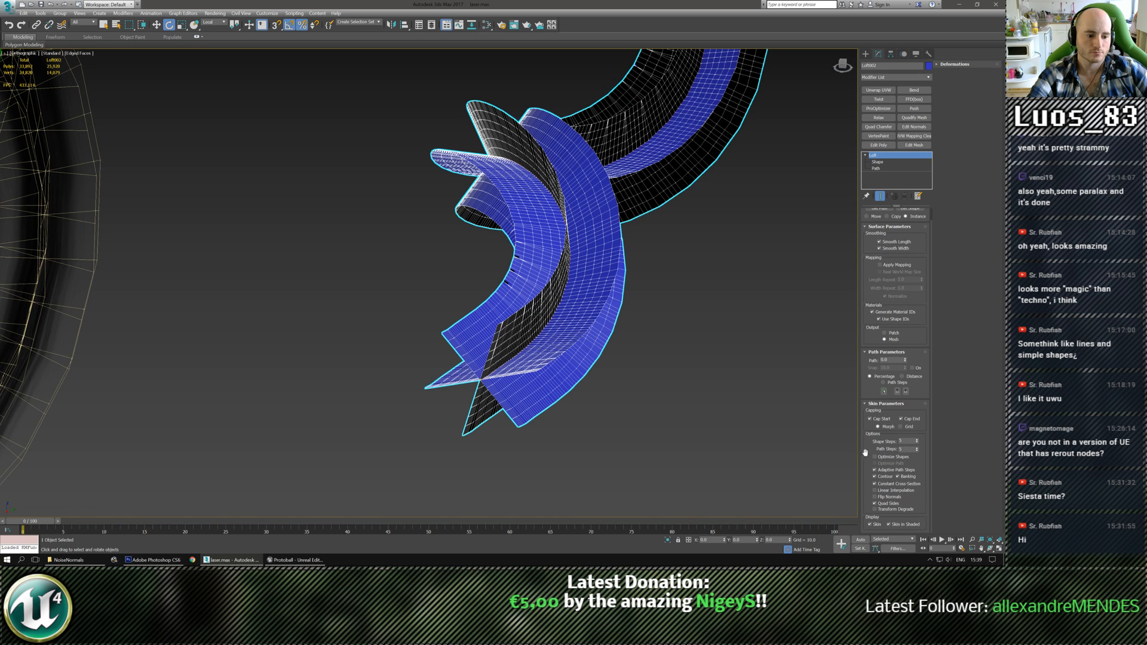
click(880, 265)
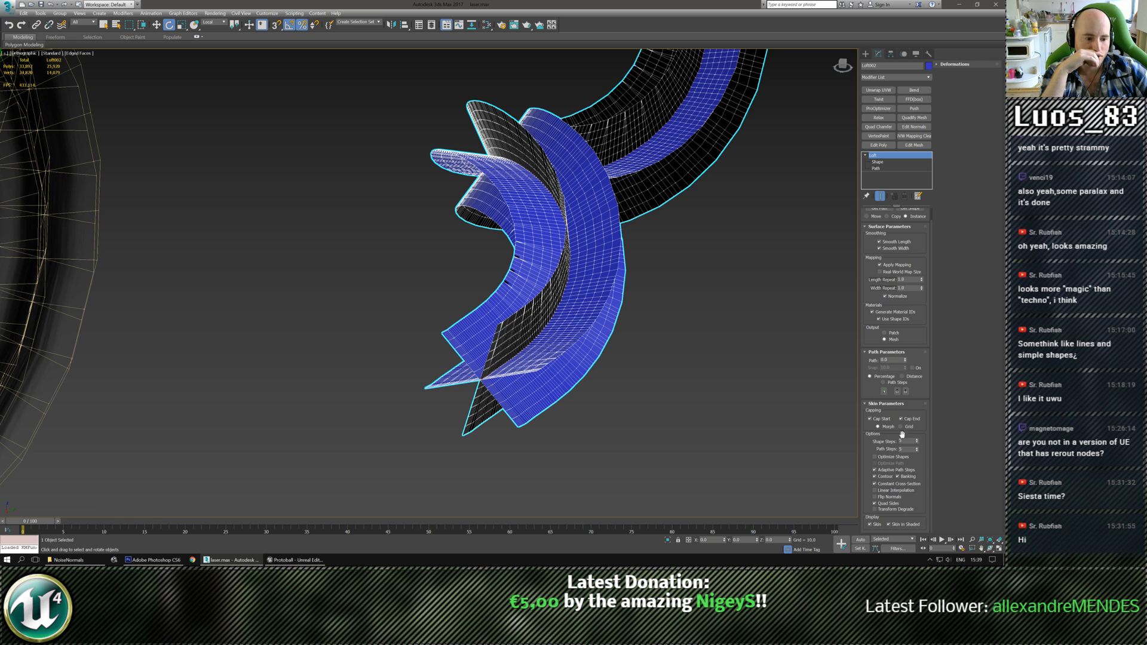
Set the loft's shape steps and path steps to 0
drag(907, 441, 891, 441)
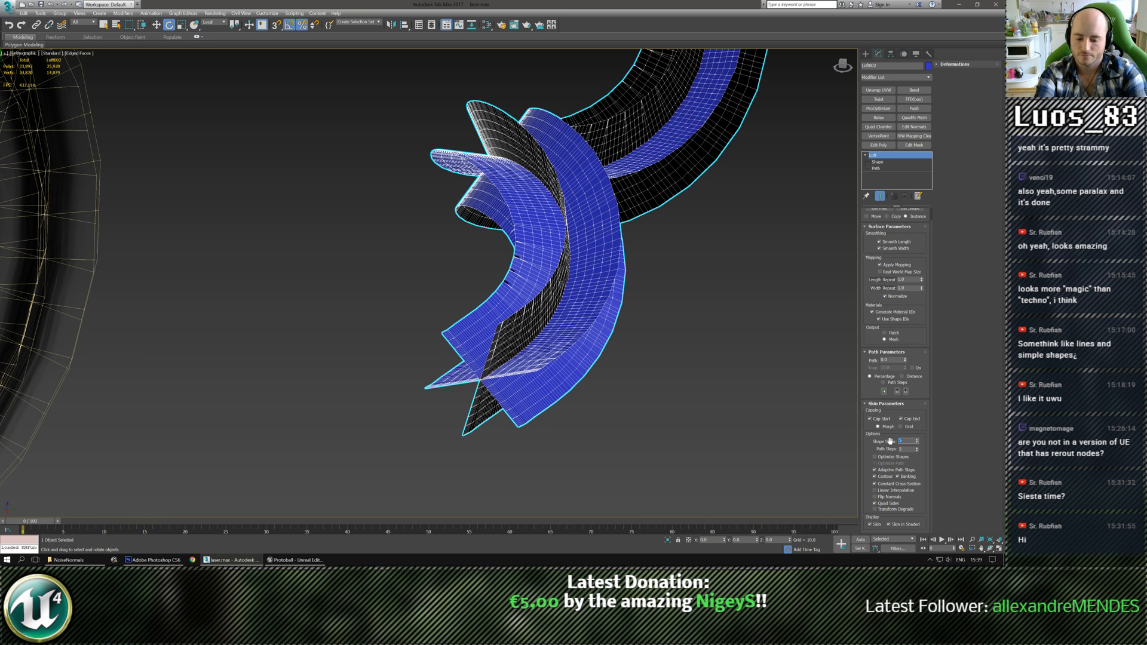
text(0)
key(Tab)
text(0)
key(Return)
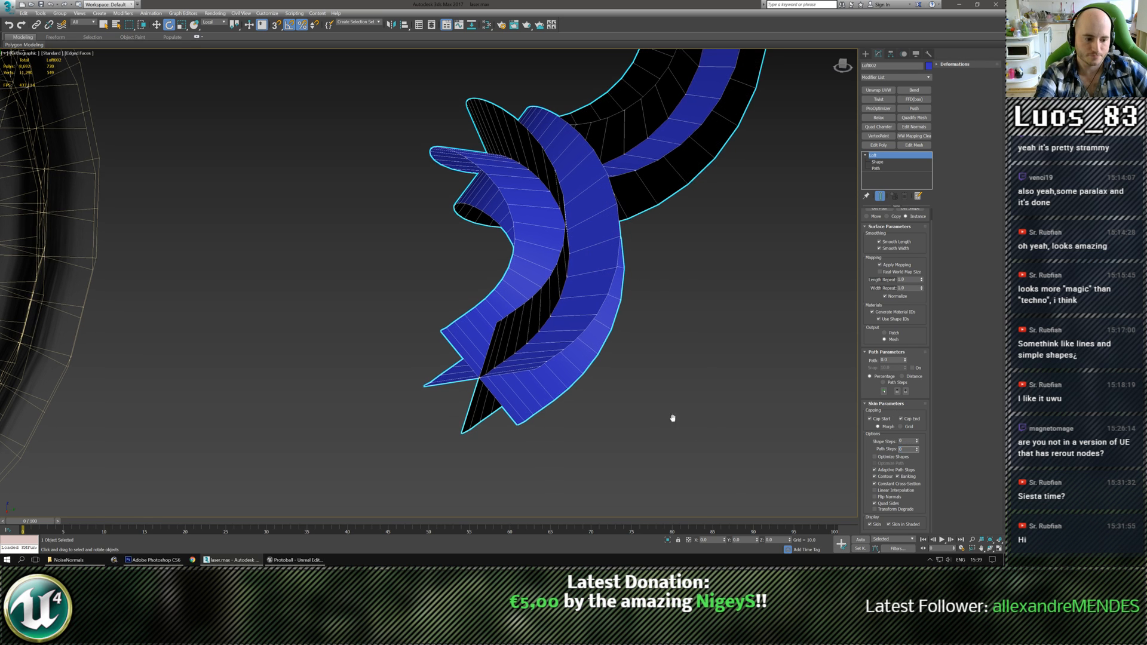
middle_drag(673, 418, 670, 387)
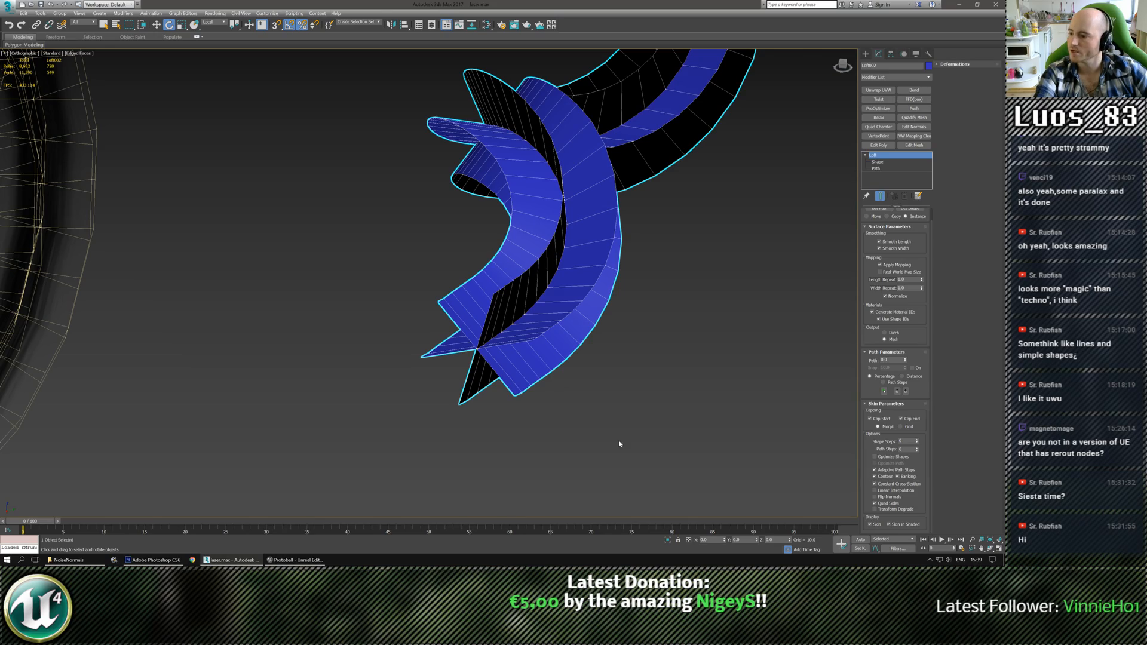
Convert the loft into an editable poly carrying the same glow material as the neighbouring beams
alt+middle_drag(570, 426, 556, 393)
scroll(582, 464, up, 3)
middle_drag(580, 455, 588, 316)
key(alt+e)
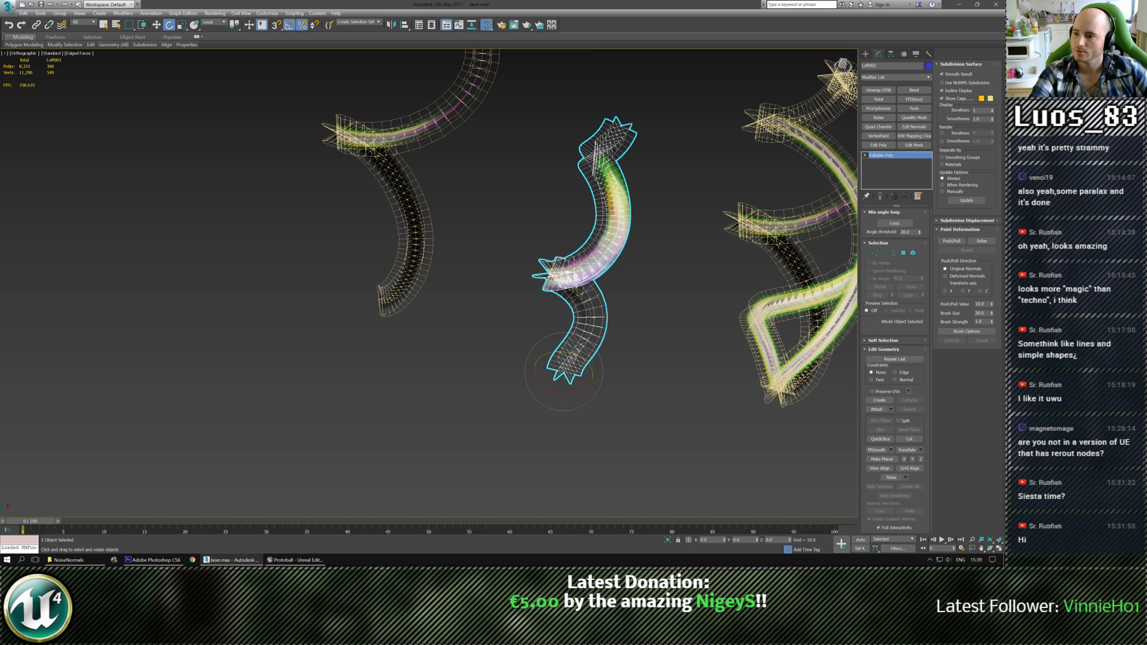
Add an Unwrap UVW modifier to the wavy beam and open its UV editor, placing the window clear of the screen corner
mouse_move(563, 286)
alt+middle_down()
mouse_move(454, 263)
mouse_move(475, 275)
mouse_move(491, 266)
mouse_move(489, 282)
alt+middle_up()
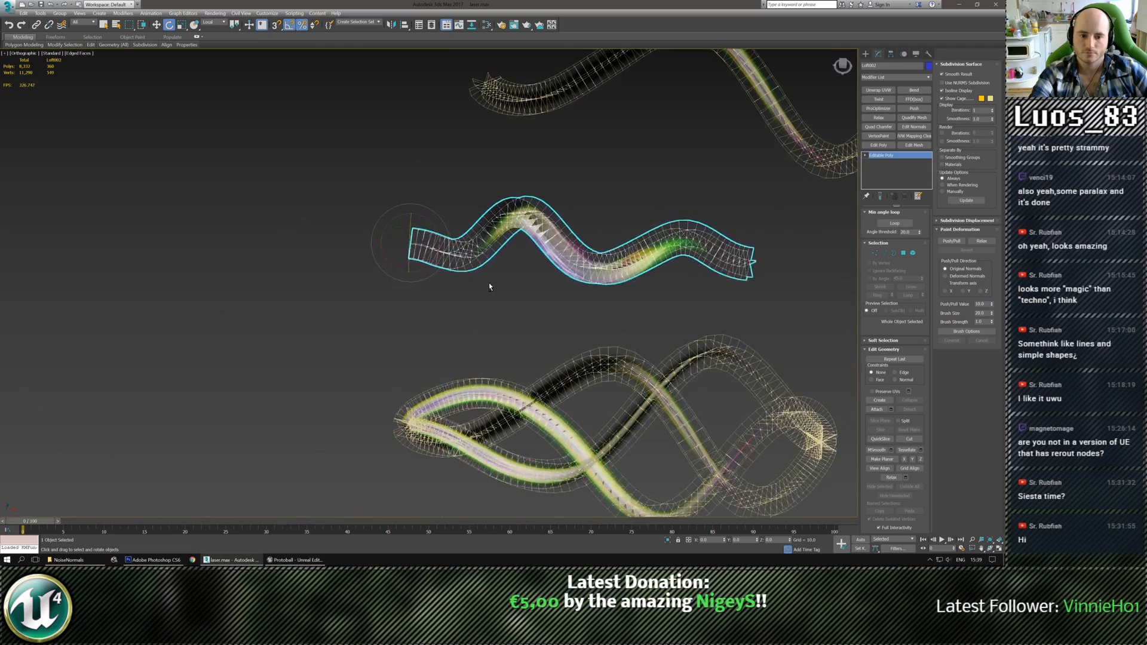
scroll(577, 235, up, 5)
mouse_move(577, 235)
alt+middle_down()
mouse_move(532, 263)
mouse_move(502, 251)
mouse_move(514, 297)
mouse_move(546, 300)
mouse_move(520, 303)
alt+middle_up()
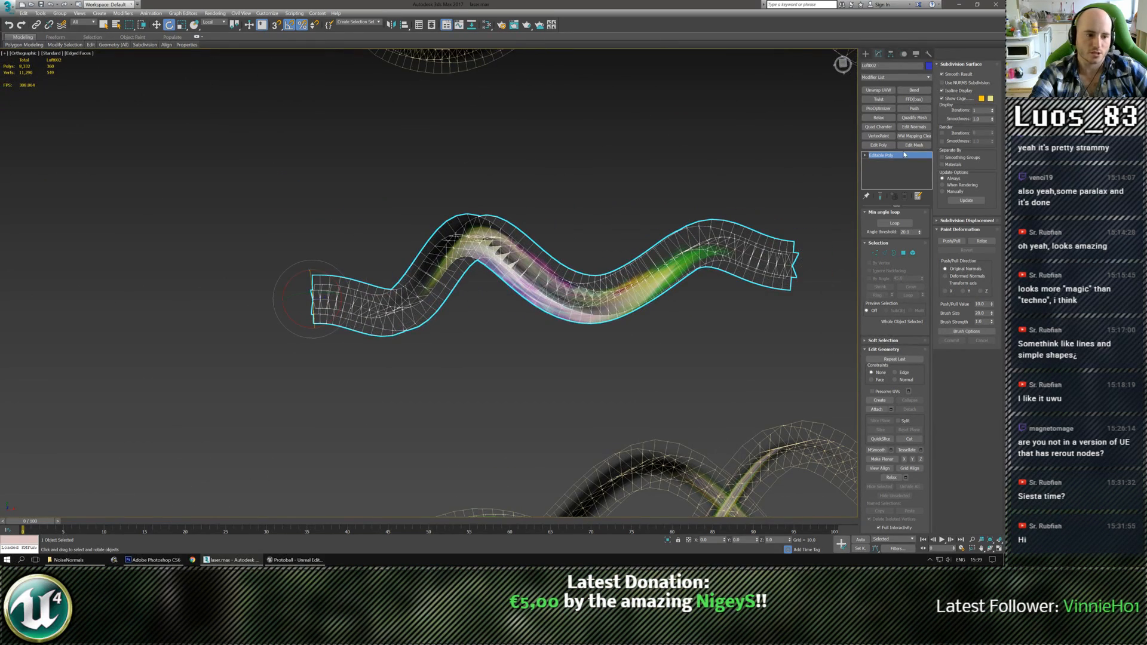
click(879, 90)
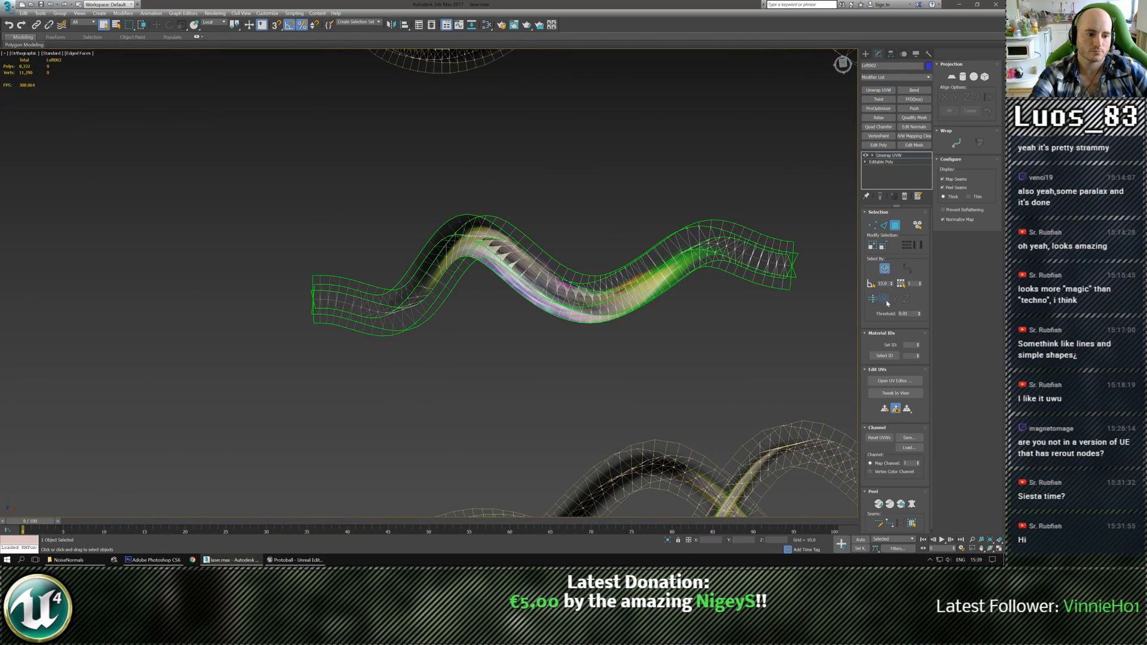
click(894, 381)
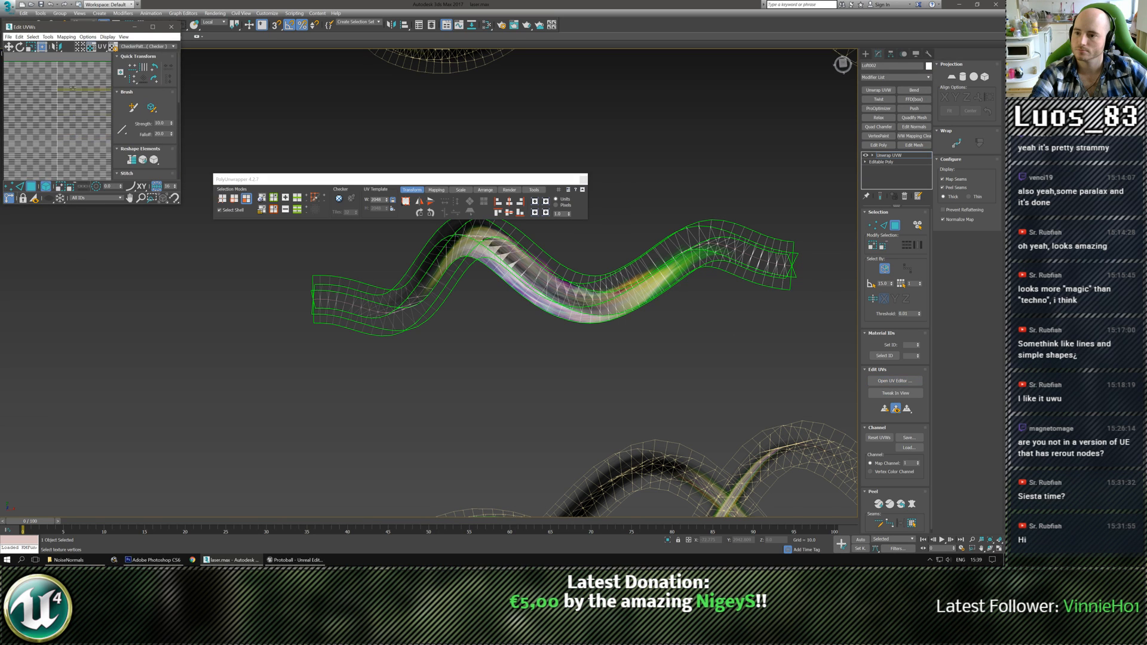
drag(102, 30, 147, 105)
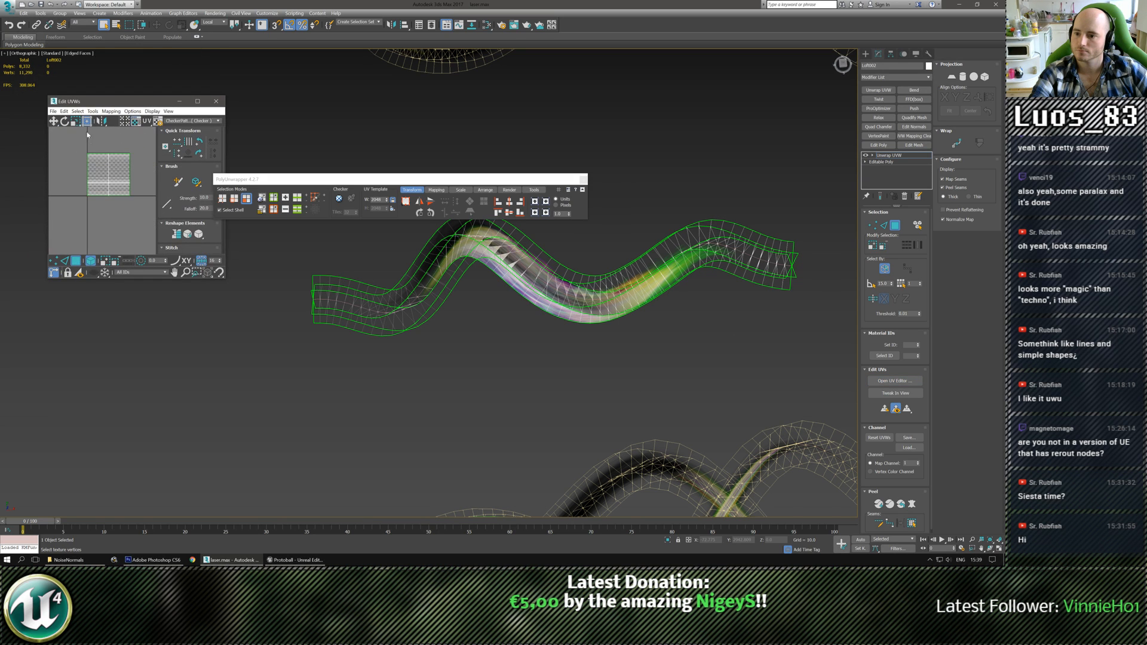
Select the wavy beam's entire UV shell, align it with the glow texture's direction and collapse the unwrap into the editable poly
drag(88, 135, 145, 219)
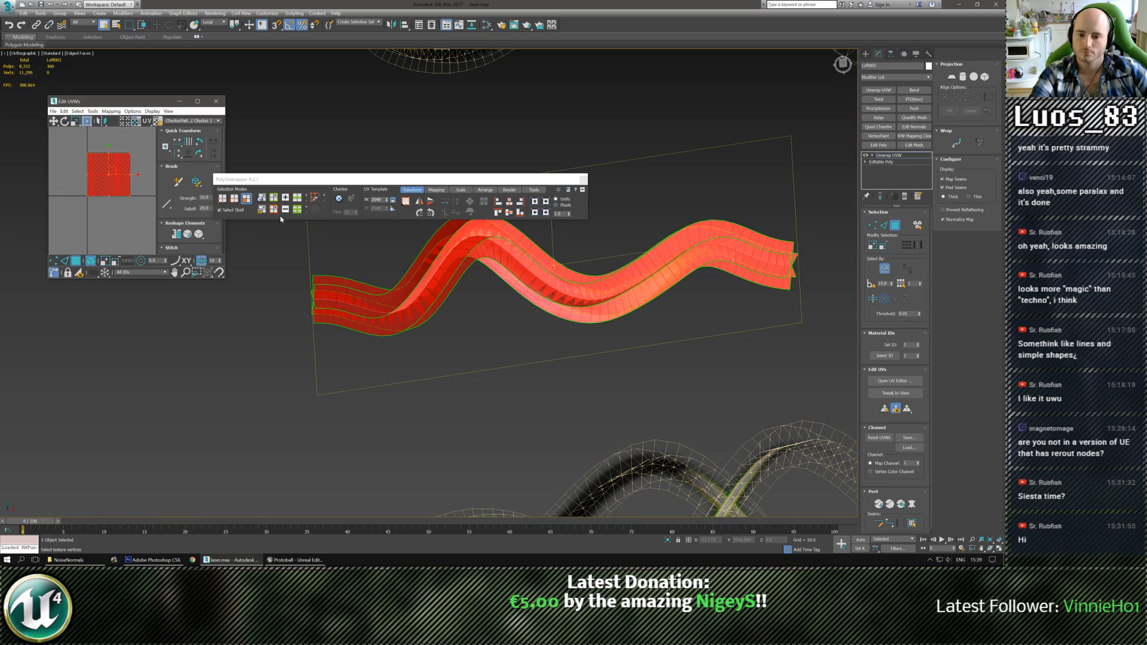
click(478, 396)
alt+middle_drag(478, 397, 379, 295)
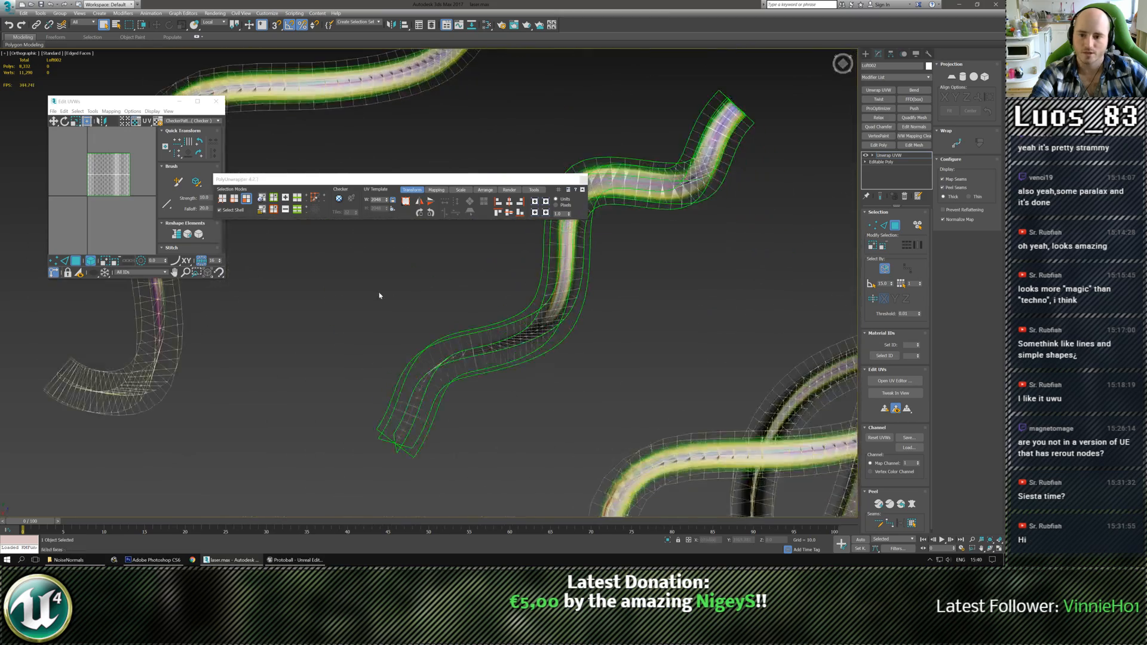
click(216, 101)
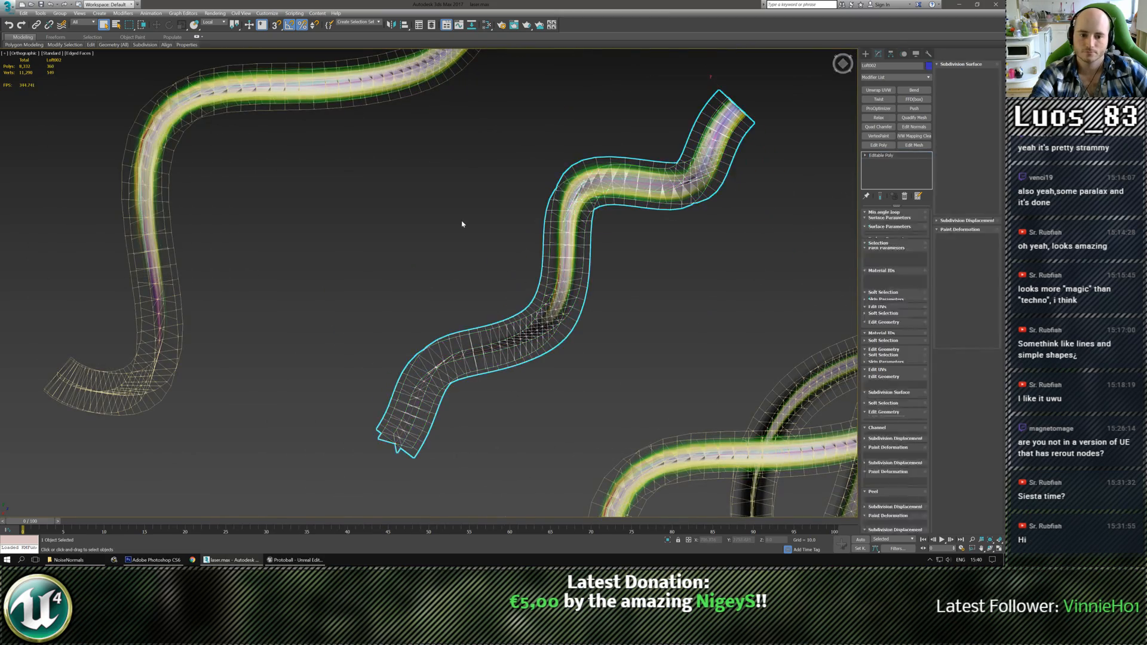
Rotate-clone the wavy beam around its base into two additional copies so the three strands form a twisted bundle
alt+middle_drag(463, 223, 338, 162)
scroll(534, 289, down, 5)
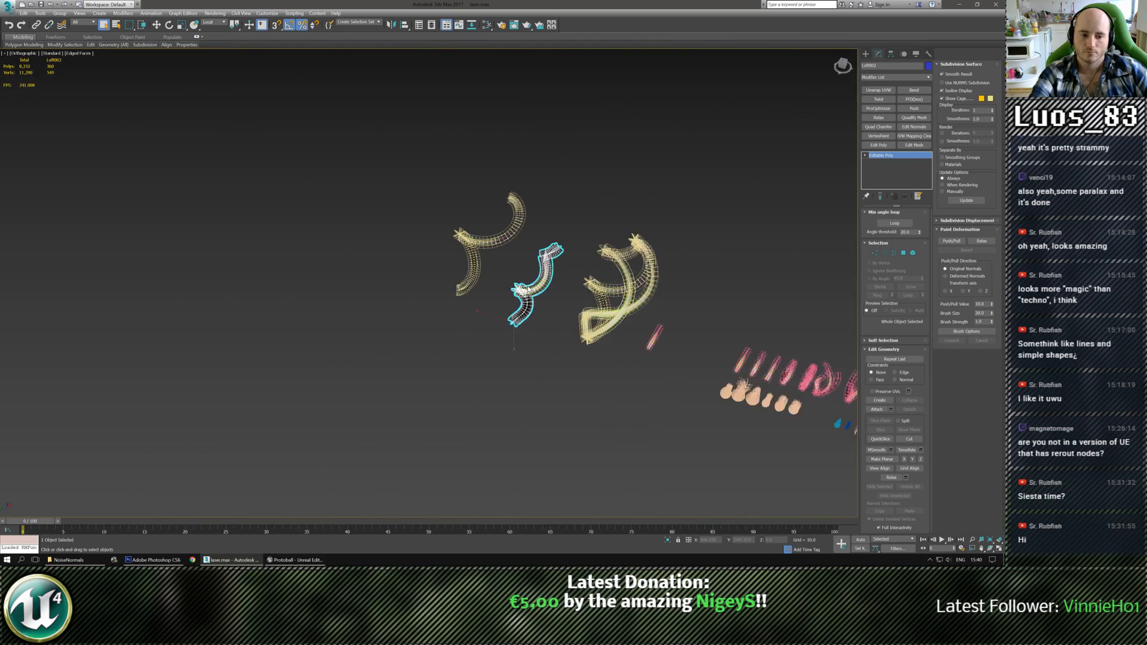
scroll(498, 318, up, 5)
alt+middle_drag(467, 324, 541, 379)
shift+drag(565, 421, 628, 429)
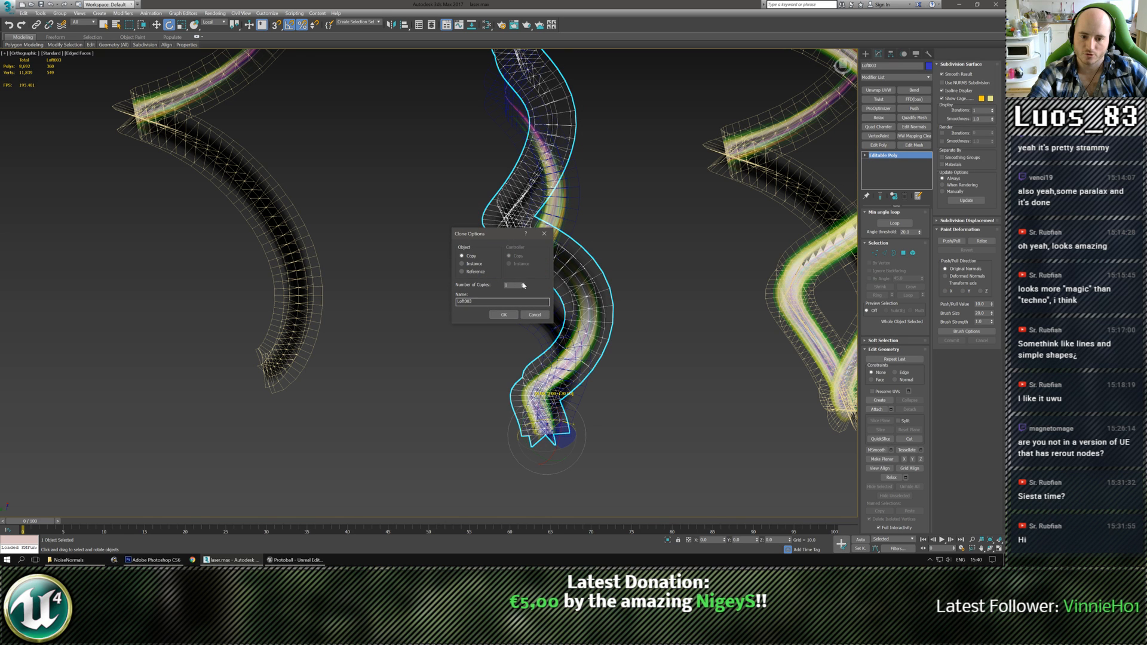
click(506, 317)
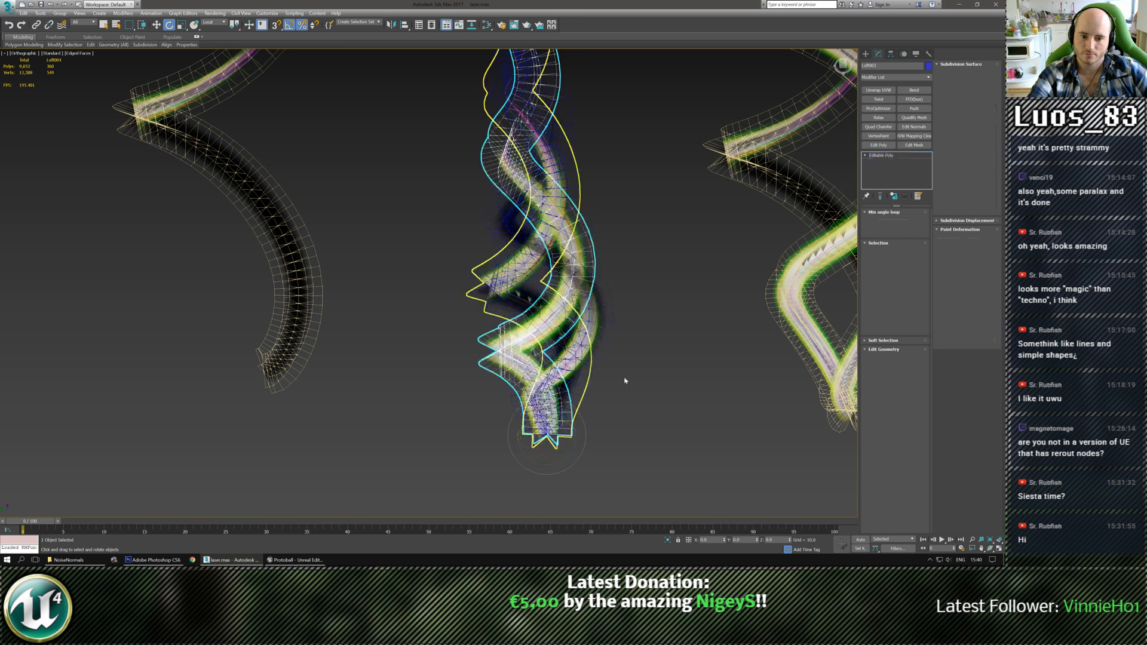
Select the three twisted strands together with their spline and turn off the edged faces display
click(671, 428)
scroll(671, 428, down, 4)
mouse_move(671, 428)
alt+middle_down()
mouse_move(635, 425)
mouse_move(684, 427)
mouse_move(468, 328)
alt+middle_up()
scroll(468, 329, up, 2)
drag(619, 361, 619, 361)
key(F4)
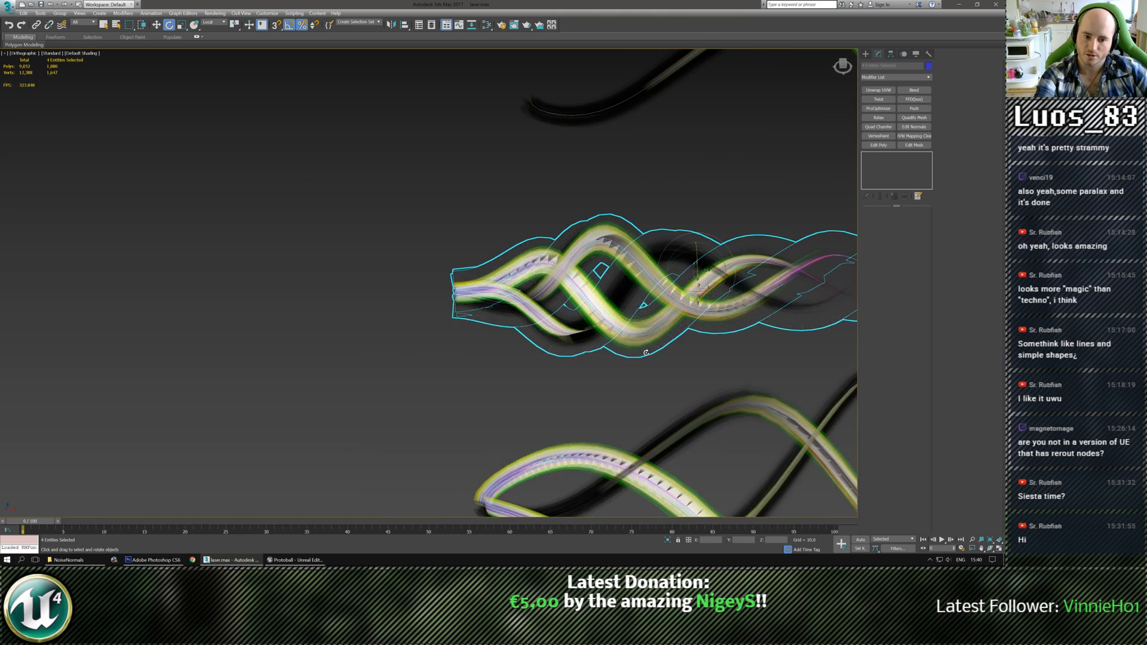
Try rotating the selected twisted strands to preview the swirl, switching the reference coordinate system to View
scroll(550, 384, up, 4)
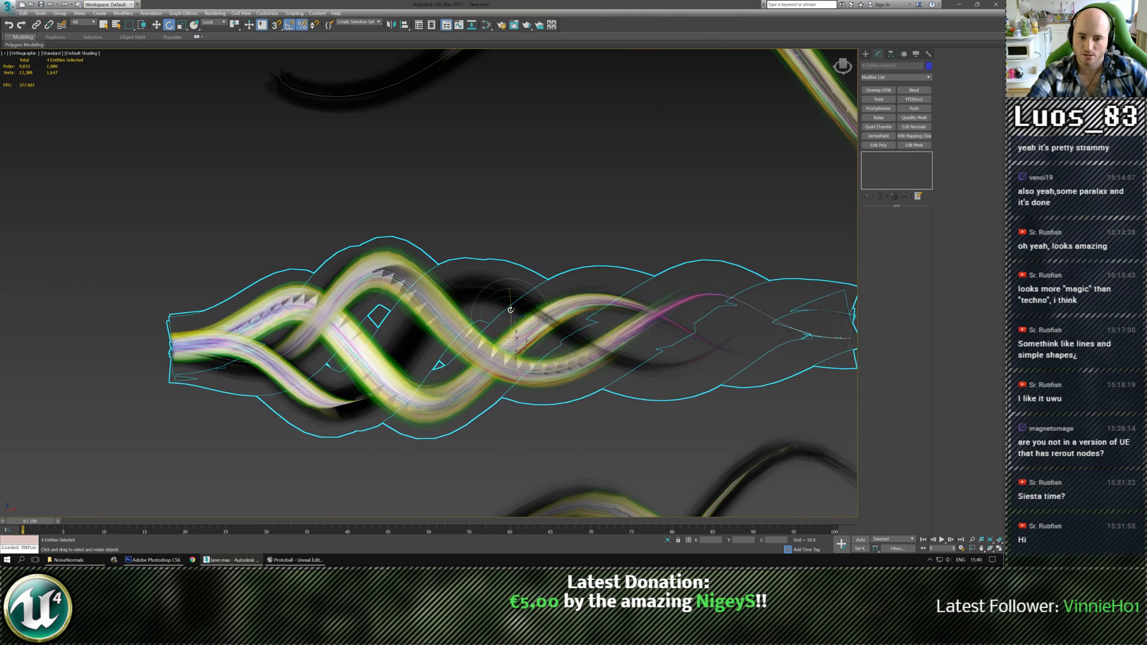
drag(510, 310, 589, 55)
alt+middle_drag(342, 209, 402, 169)
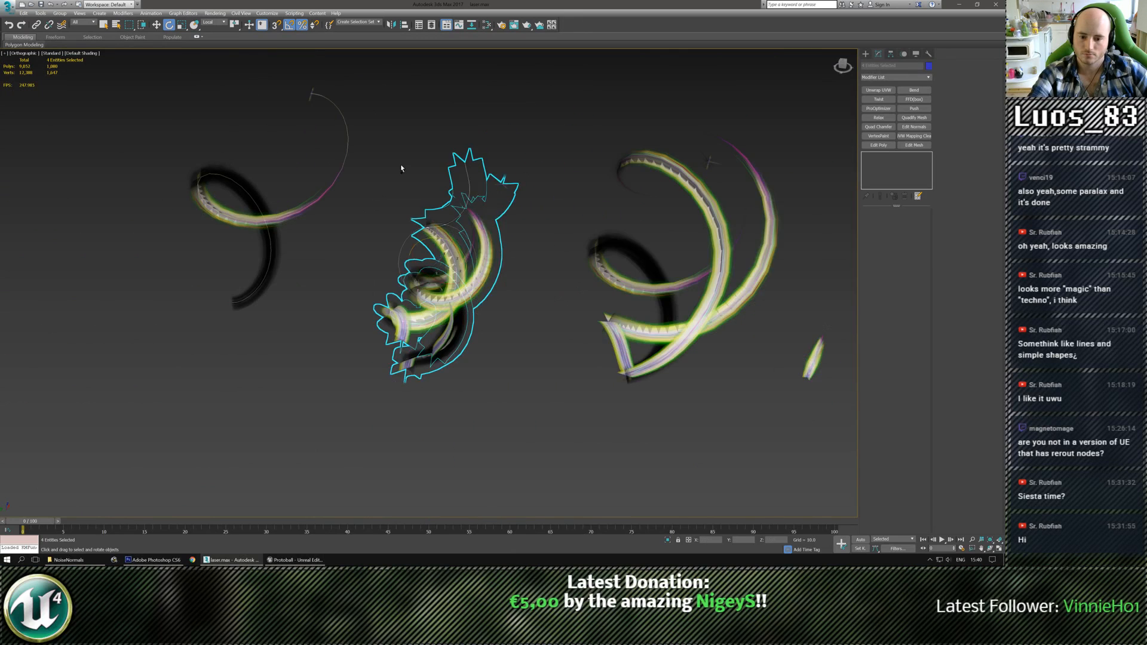
key(ctrl+z)
scroll(435, 334, up, 4)
alt+middle_drag(499, 314, 436, 335)
scroll(435, 335, down, 2)
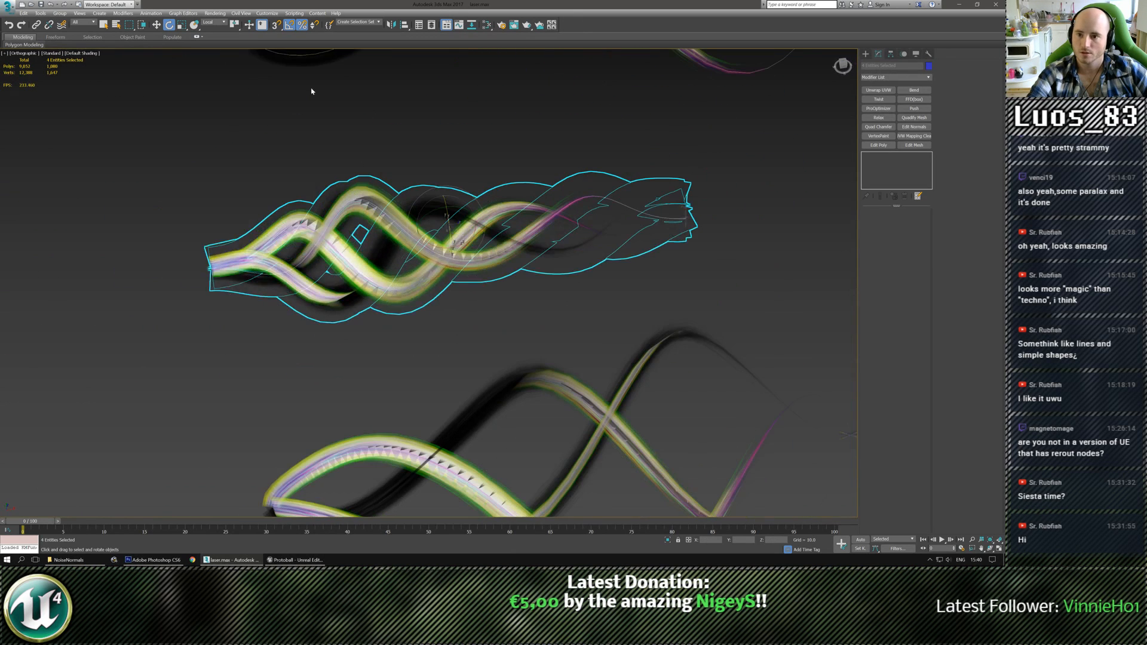
scroll(356, 152, up, 2)
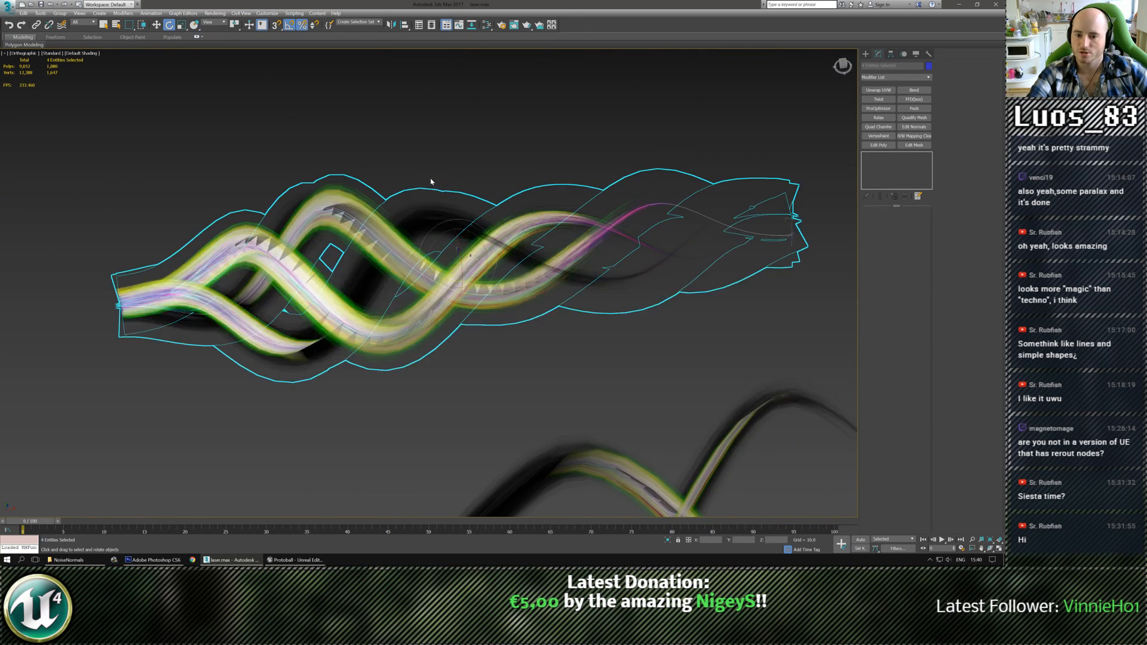
drag(493, 269, 650, 388)
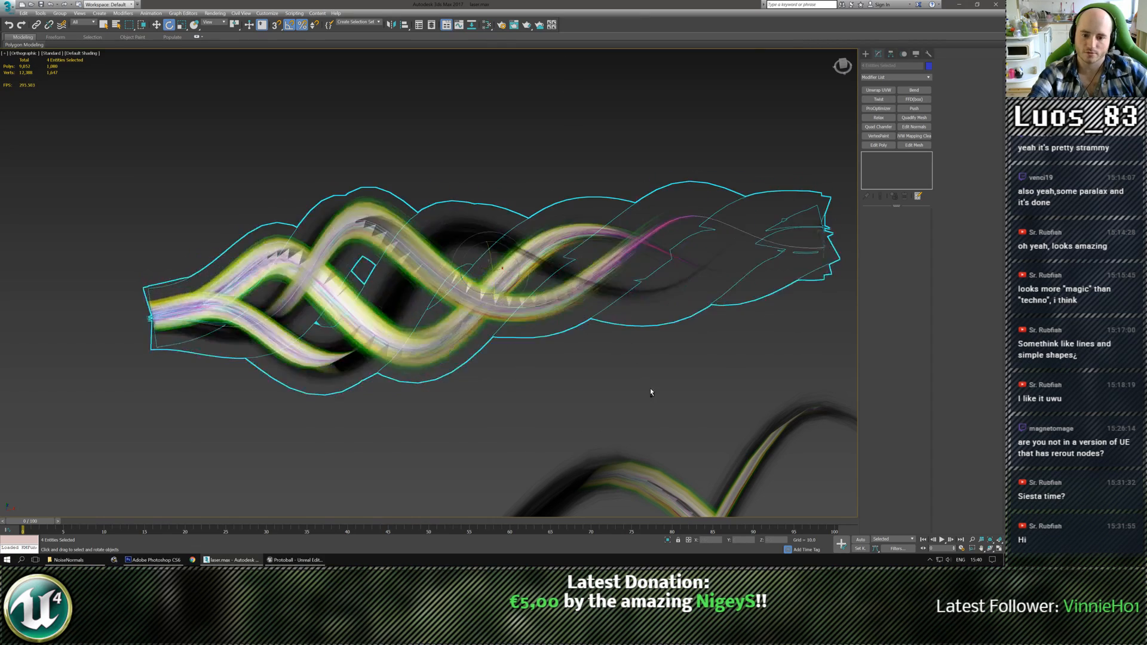
Compare the larger swirl, reselect the twisted strands with their spline and save the scene
scroll(650, 388, down, 5)
click(483, 421)
alt+middle_drag(483, 421, 510, 320)
click(534, 353)
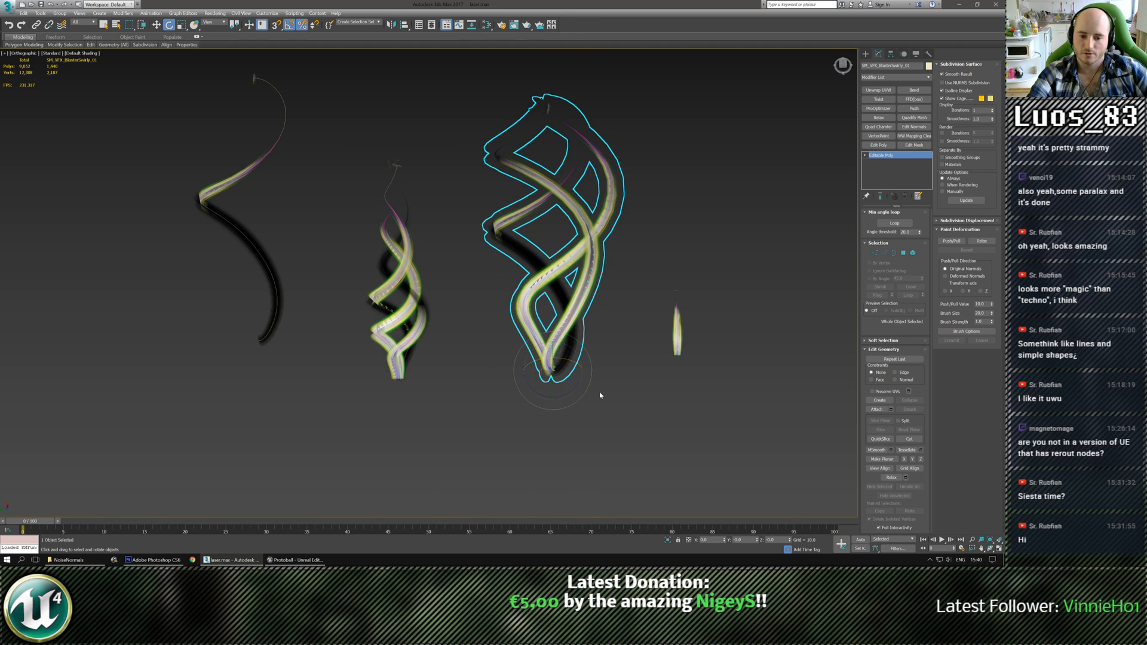
scroll(451, 399, up, 4)
drag(317, 366, 316, 367)
scroll(352, 353, down, 3)
middle_drag(468, 376, 473, 404)
key(ctrl+s)
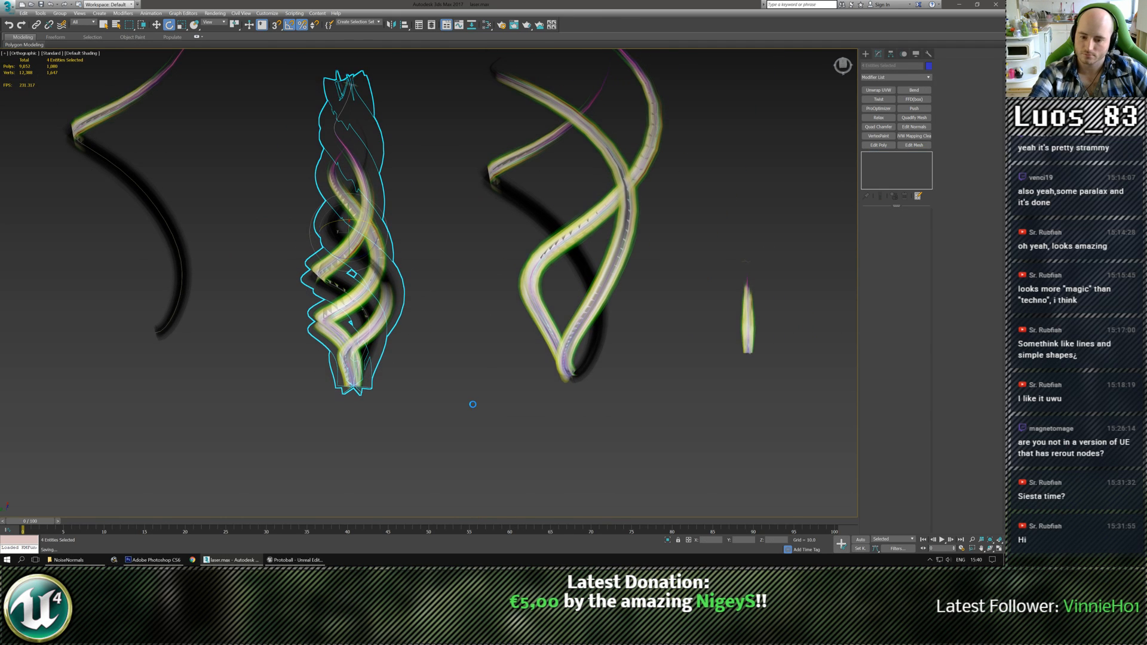
Try placing the twisted strands inside the larger swirl and select both effects together
middle_drag(432, 359, 432, 378)
key(w)
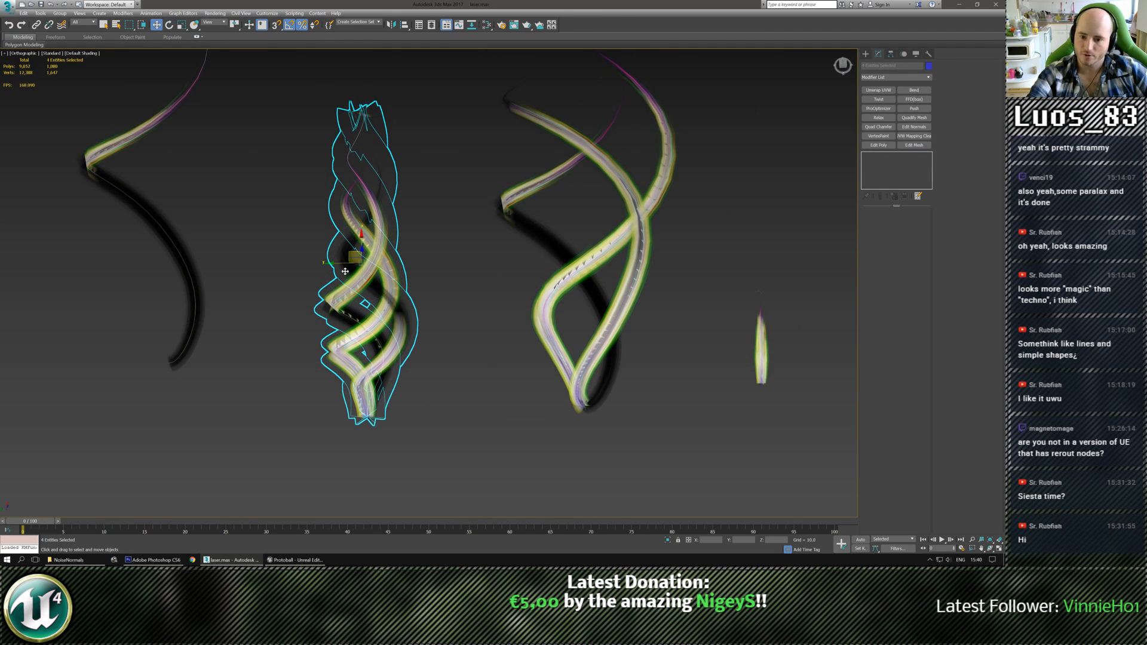
drag(339, 263, 564, 263)
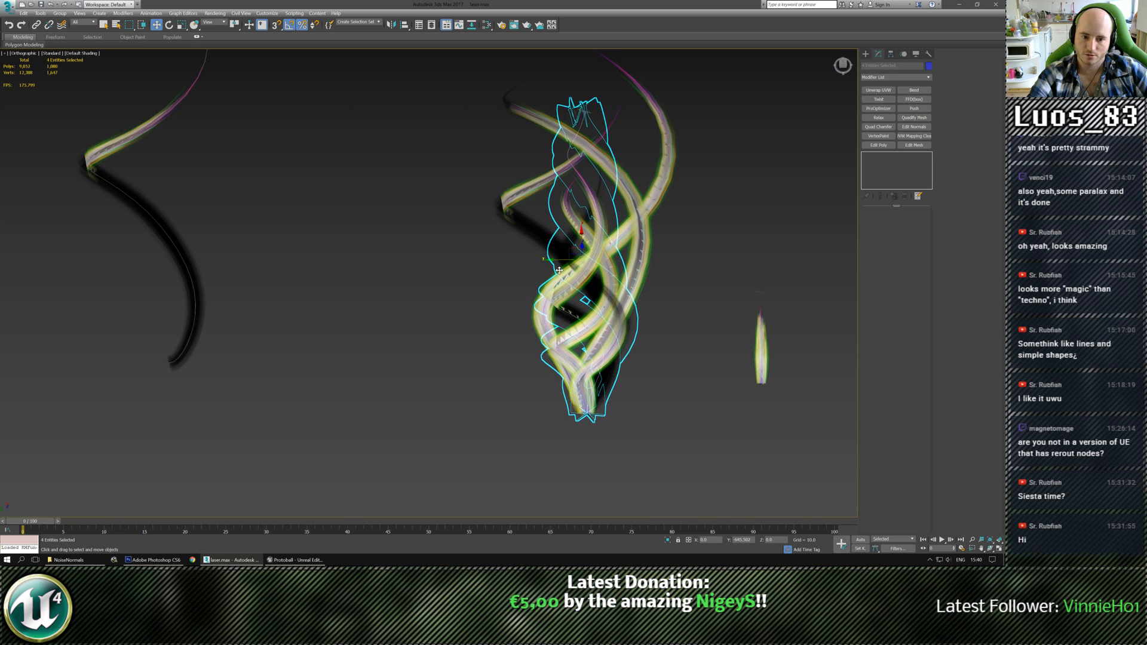
alt+middle_drag(588, 395, 554, 396)
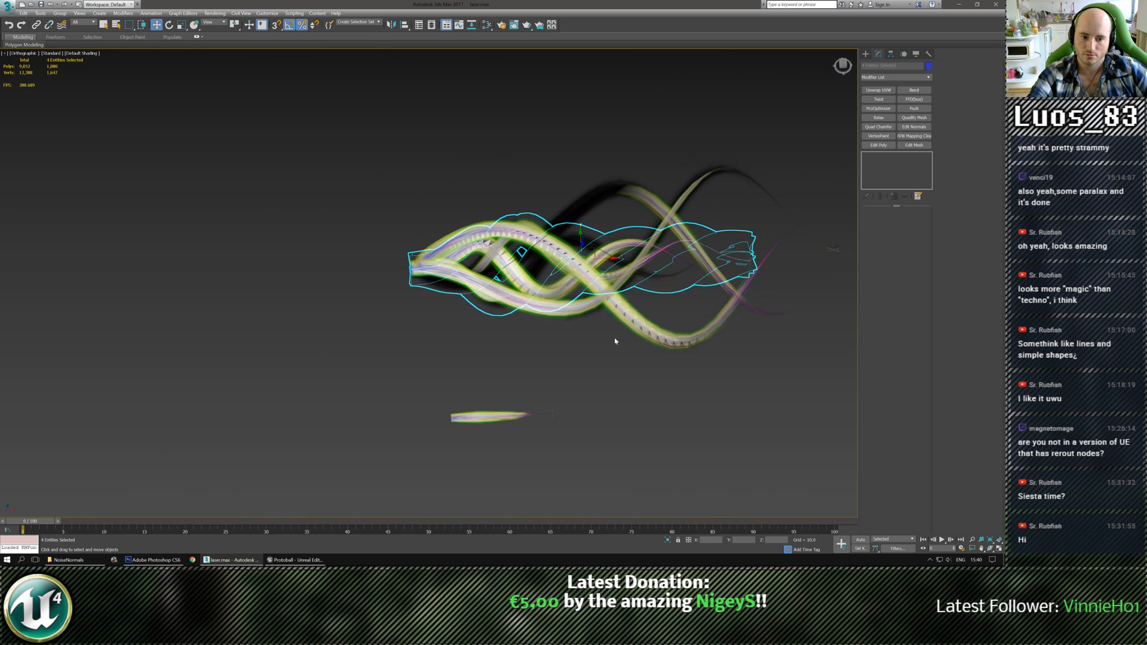
middle_drag(615, 340, 590, 364)
drag(370, 233, 487, 377)
scroll(576, 329, up, 2)
middle_drag(576, 329, 488, 347)
scroll(487, 346, down, 2)
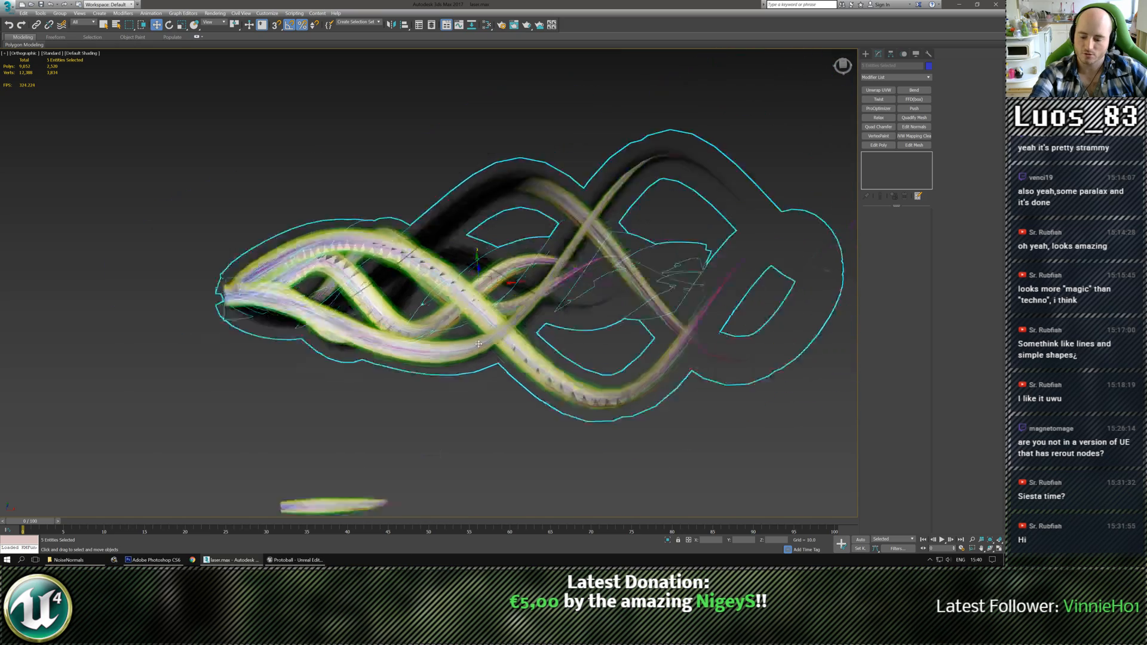
Try rotating the nested swirls as one group, and undo the rotation
key(e)
drag(477, 301, 593, 366)
key(ctrl+z)
key(ctrl+z)
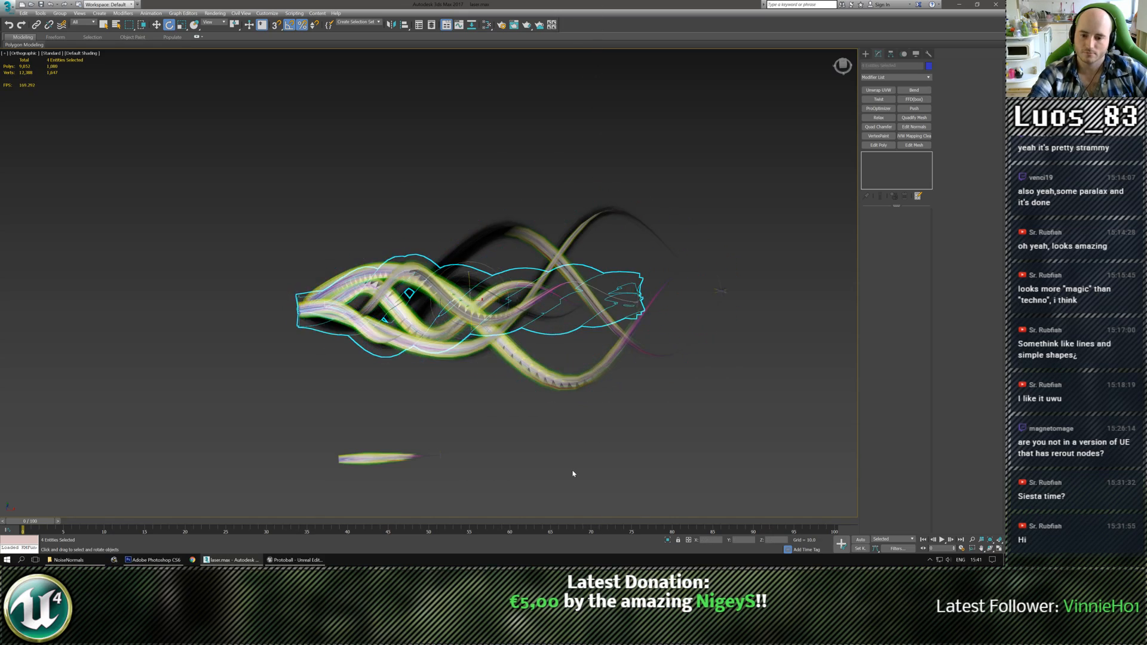
Clear the selection and look over the whole set of beam, swirl and spike meshes from several angles
click(433, 404)
scroll(355, 396, down, 5)
middle_drag(356, 397, 439, 329)
scroll(259, 282, up, 5)
scroll(533, 399, down, 4)
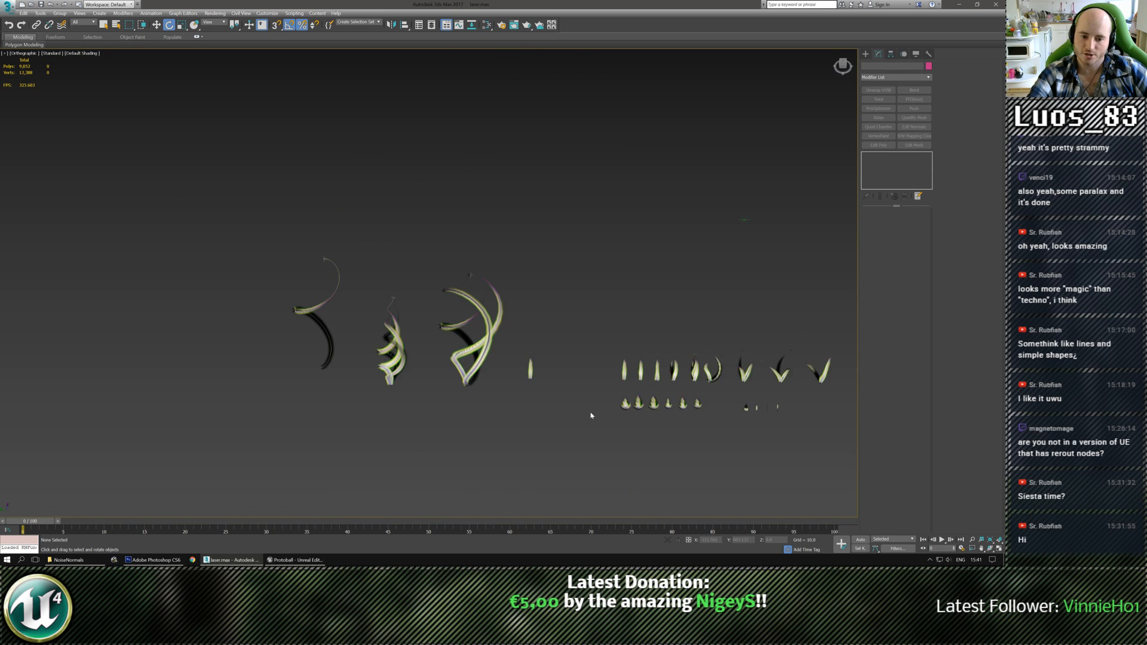
middle_drag(592, 415, 420, 373)
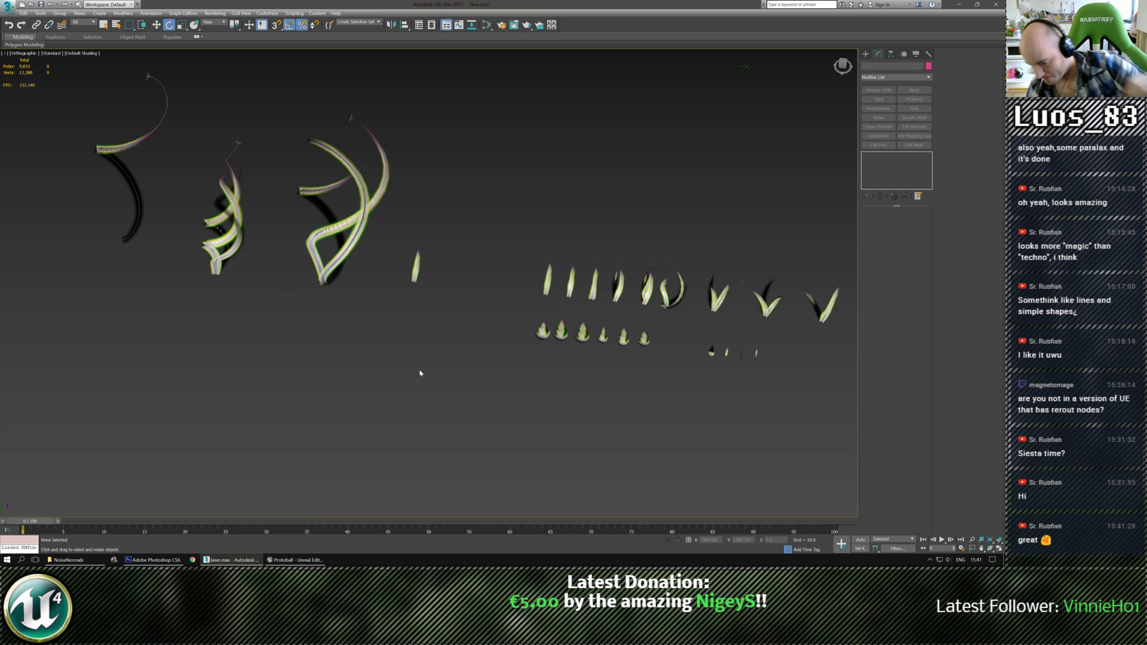
alt+middle_drag(402, 303, 552, 291)
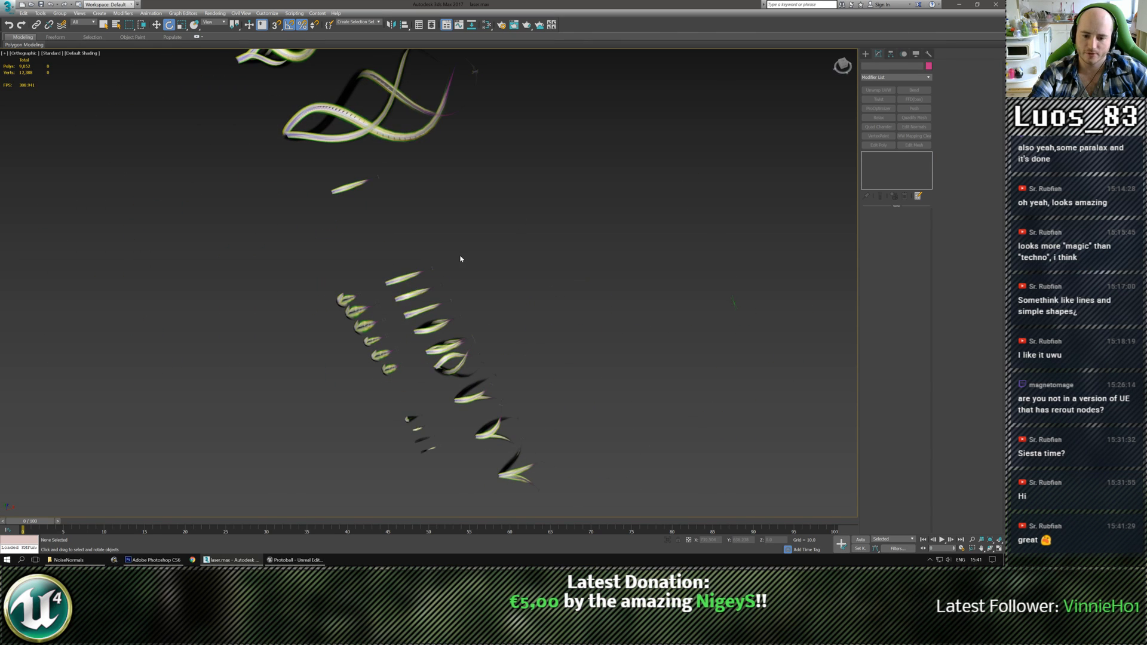
alt+middle_drag(465, 384, 737, 172)
Bring up the Standard Primitives for object creation and frame the empty area beside the swirls
click(866, 53)
alt+middle_drag(642, 223, 621, 200)
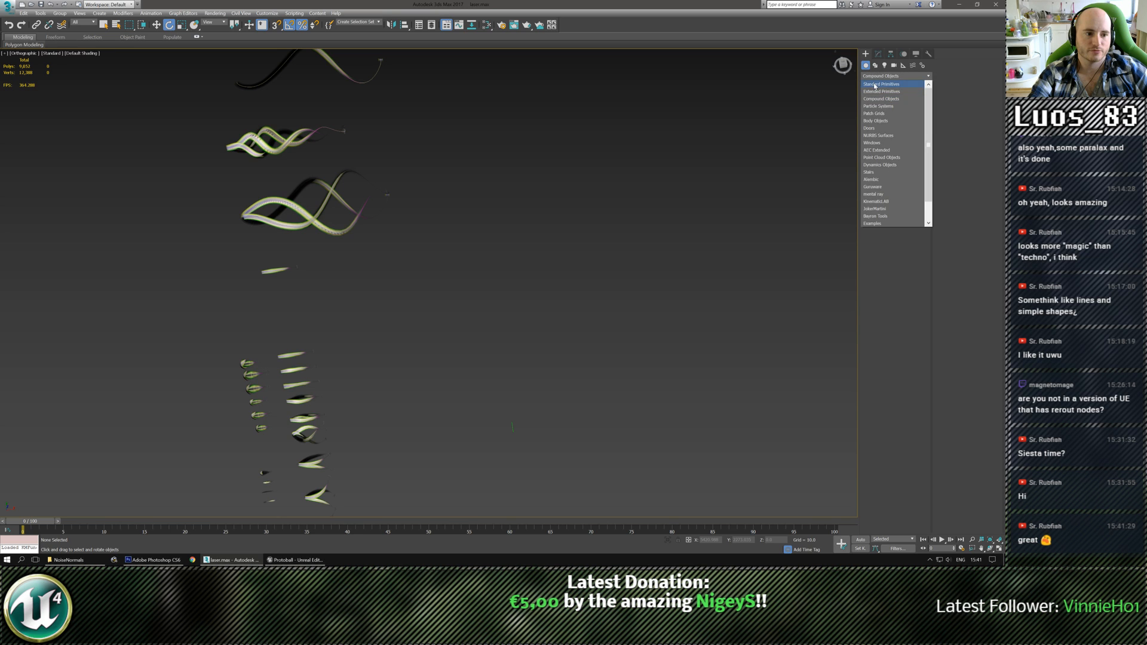
click(874, 84)
middle_drag(186, 168, 228, 233)
scroll(230, 234, up, 4)
middle_drag(412, 308, 349, 292)
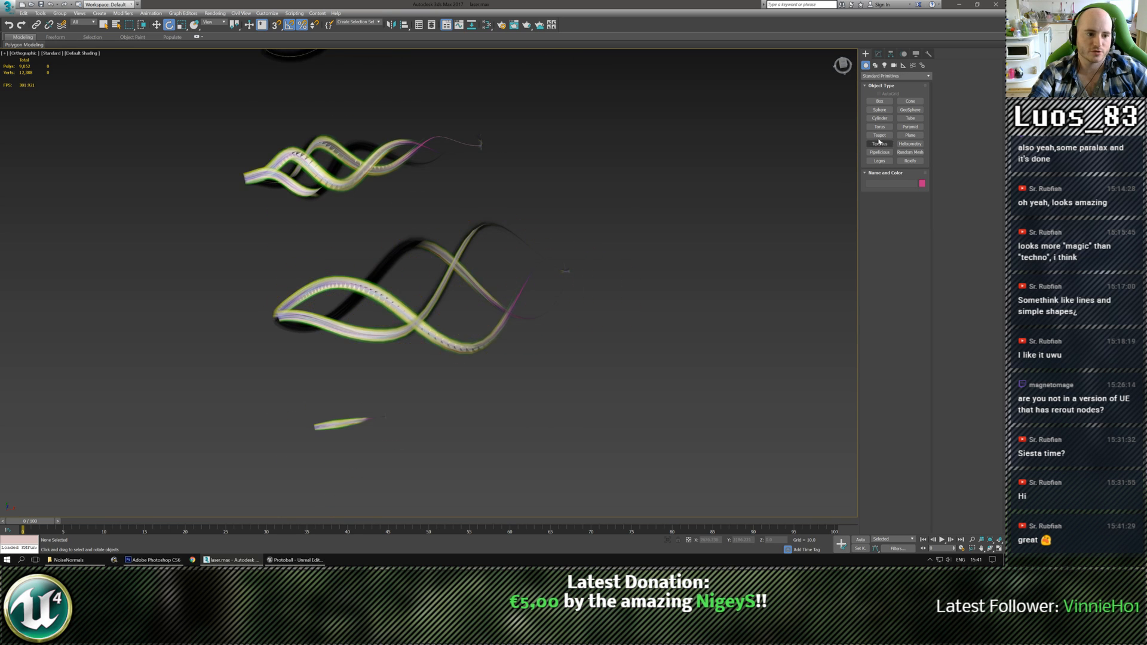
middle_drag(698, 225, 492, 266)
Create a trial cone with a base radius of about 400 beside the swirls, and delete it
click(914, 102)
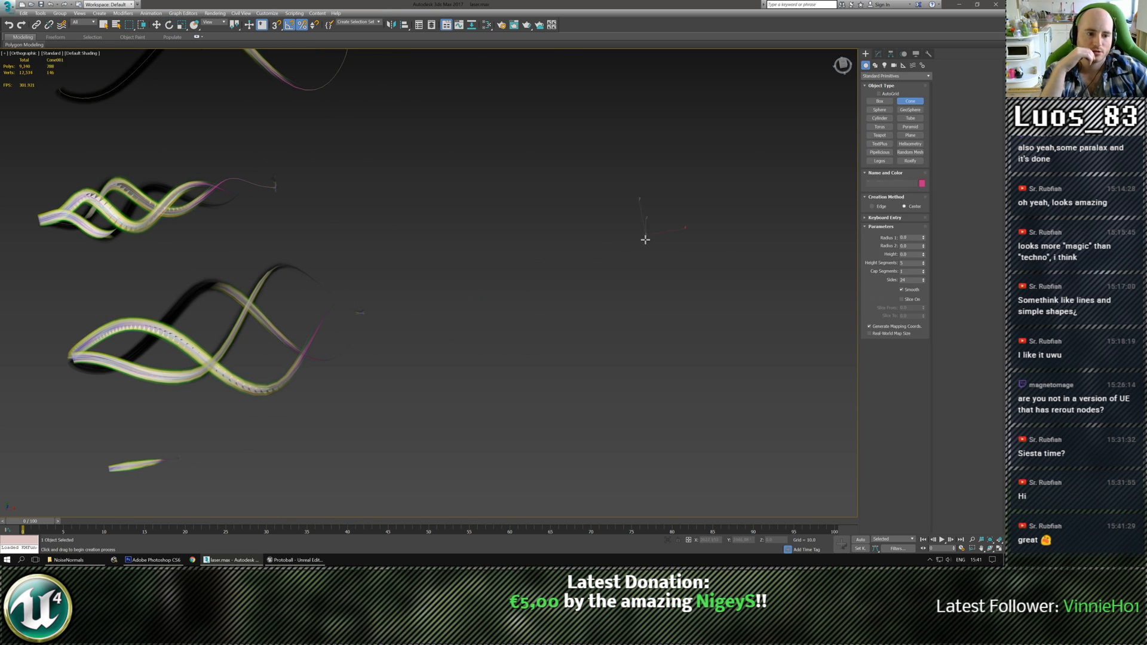
drag(646, 235, 741, 245)
click(733, 178)
click(728, 232)
scroll(727, 232, down, 2)
middle_drag(725, 228, 567, 351)
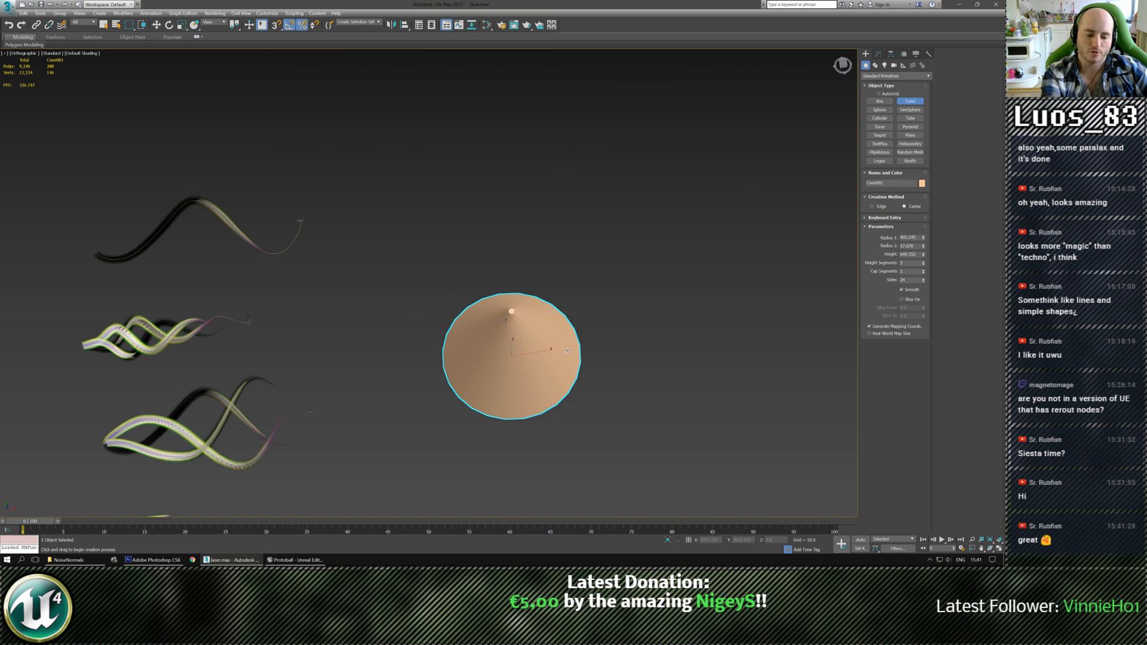
key(Delete)
Create a trial geosphere with a radius of about 400 in the empty area, and delete it
click(910, 110)
drag(650, 248, 670, 308)
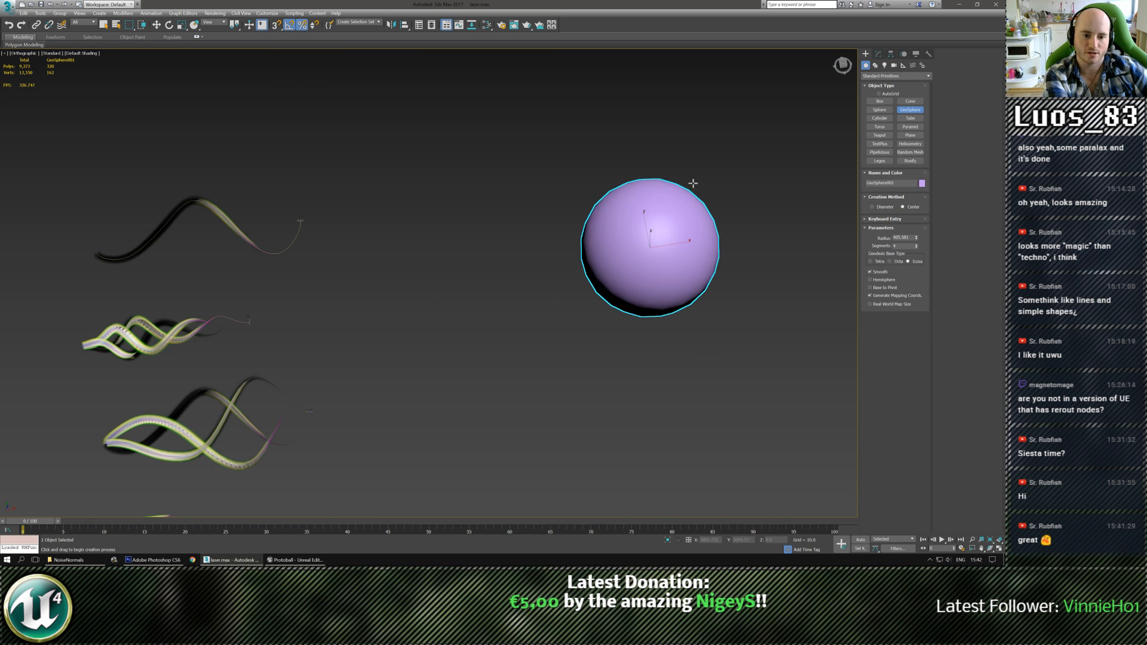
middle_drag(668, 302, 660, 316)
key(Delete)
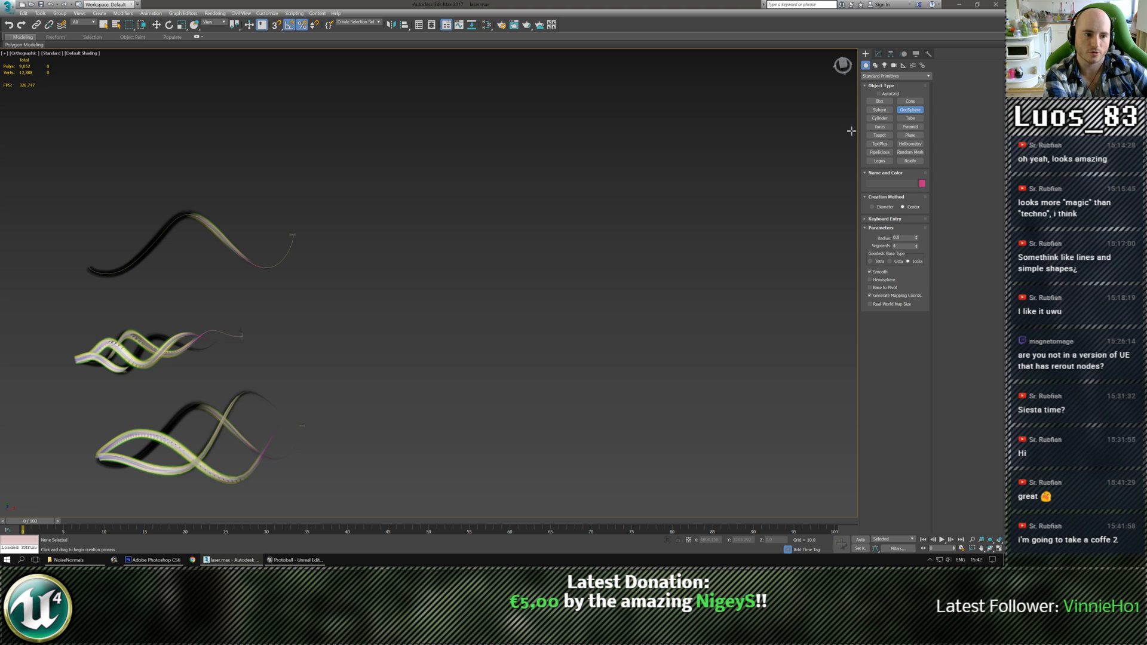
Create a trial cylinder in the empty area beside the swirls, and delete it
click(886, 118)
drag(615, 248, 610, 326)
click(610, 209)
key(Delete)
middle_drag(663, 258, 660, 261)
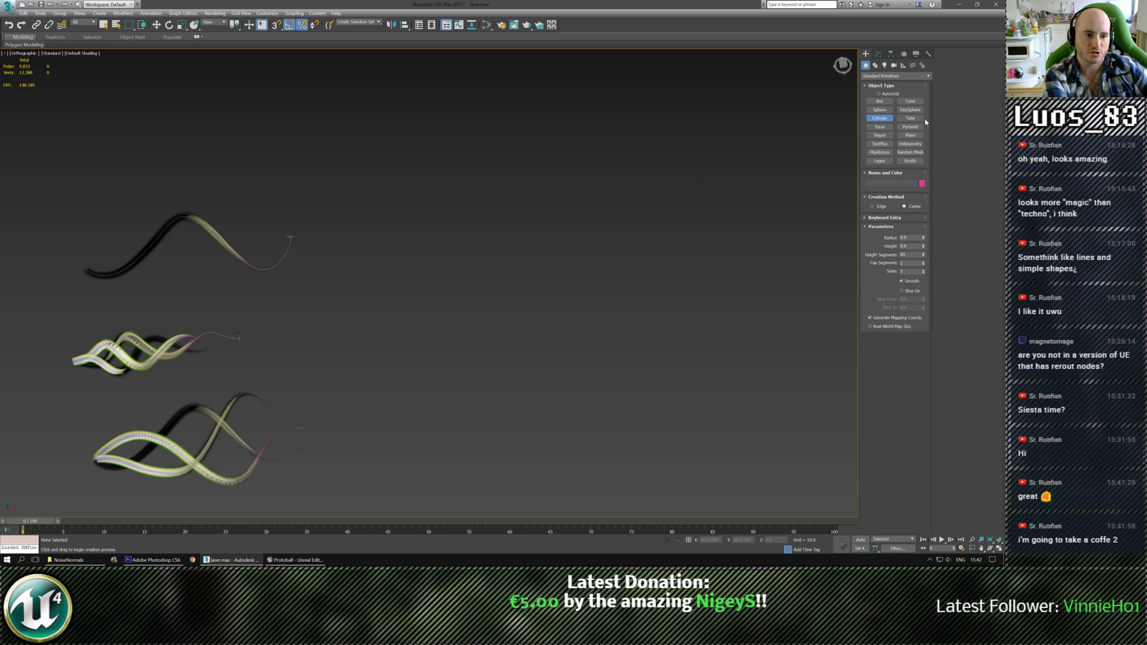
Create a trial tube with radii of about 650 and 350, and delete it
click(910, 118)
drag(598, 240, 669, 322)
click(617, 221)
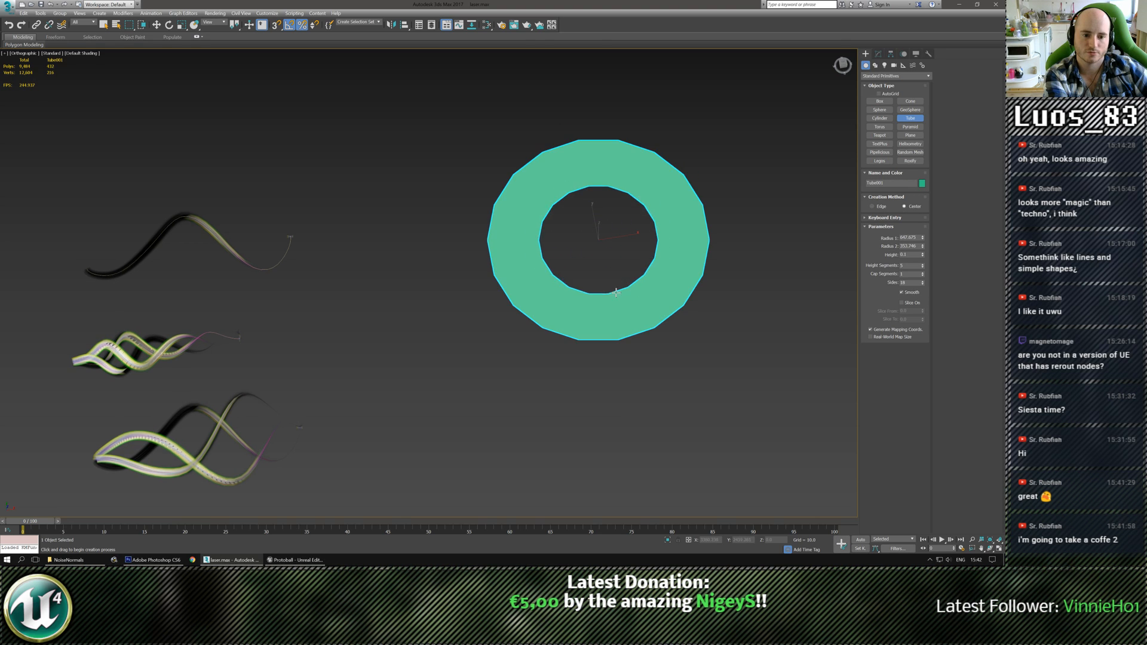
click(629, 287)
click(631, 140)
middle_drag(621, 264, 476, 315)
key(Delete)
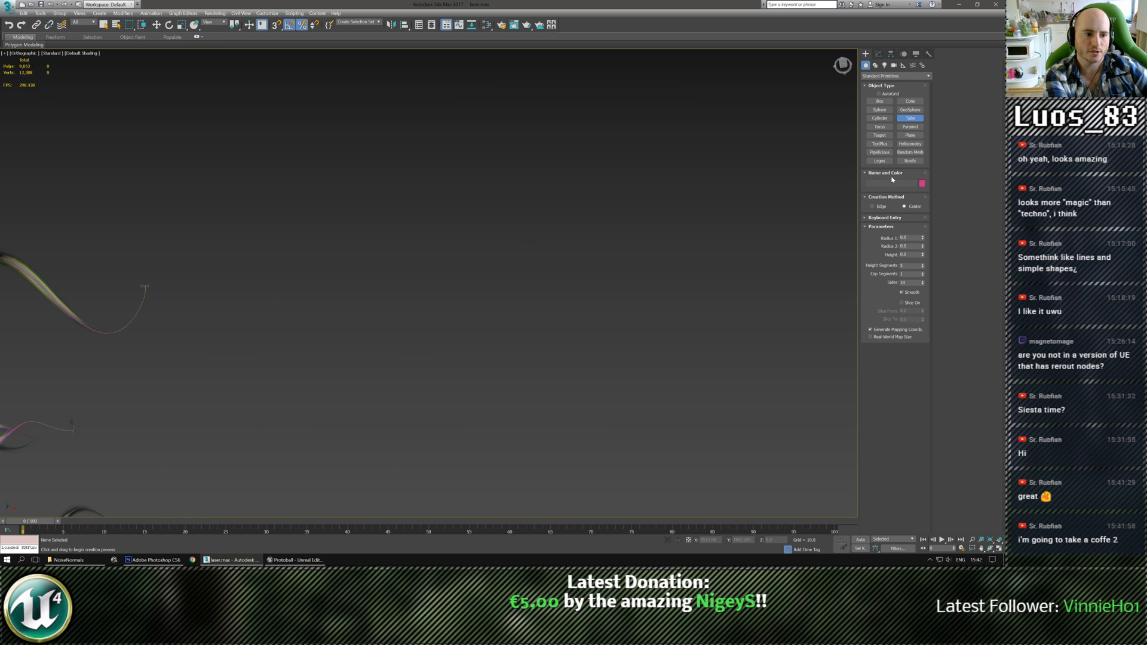
Create a trial torus with a thin ring in the empty area, and delete it
click(880, 126)
drag(658, 215, 658, 295)
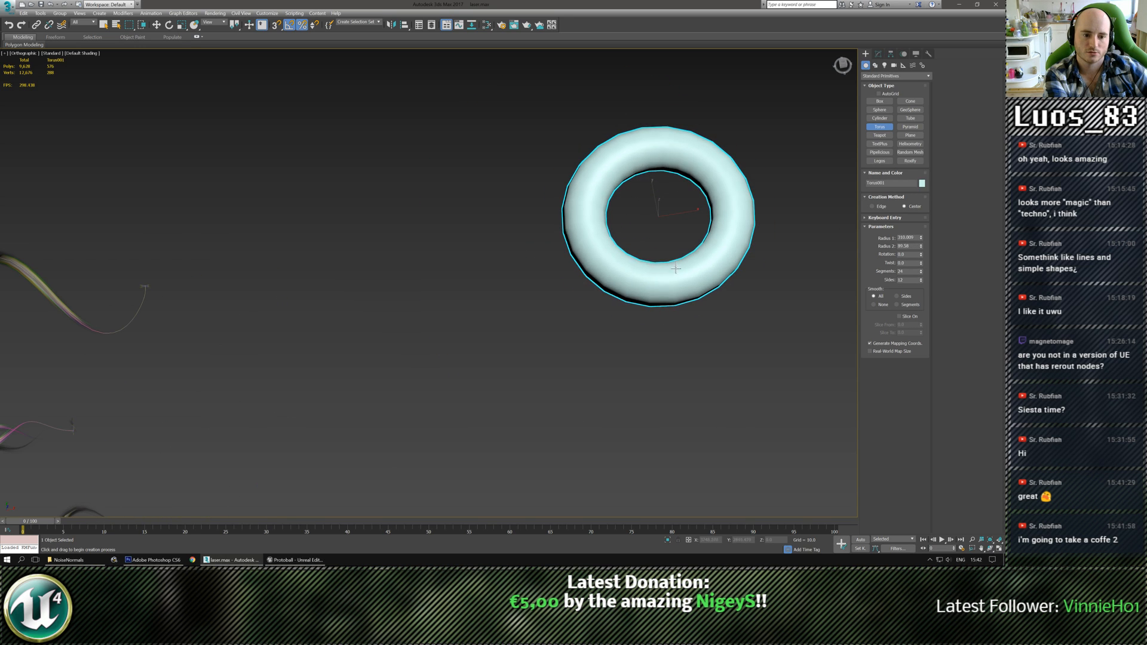
middle_drag(594, 303, 558, 345)
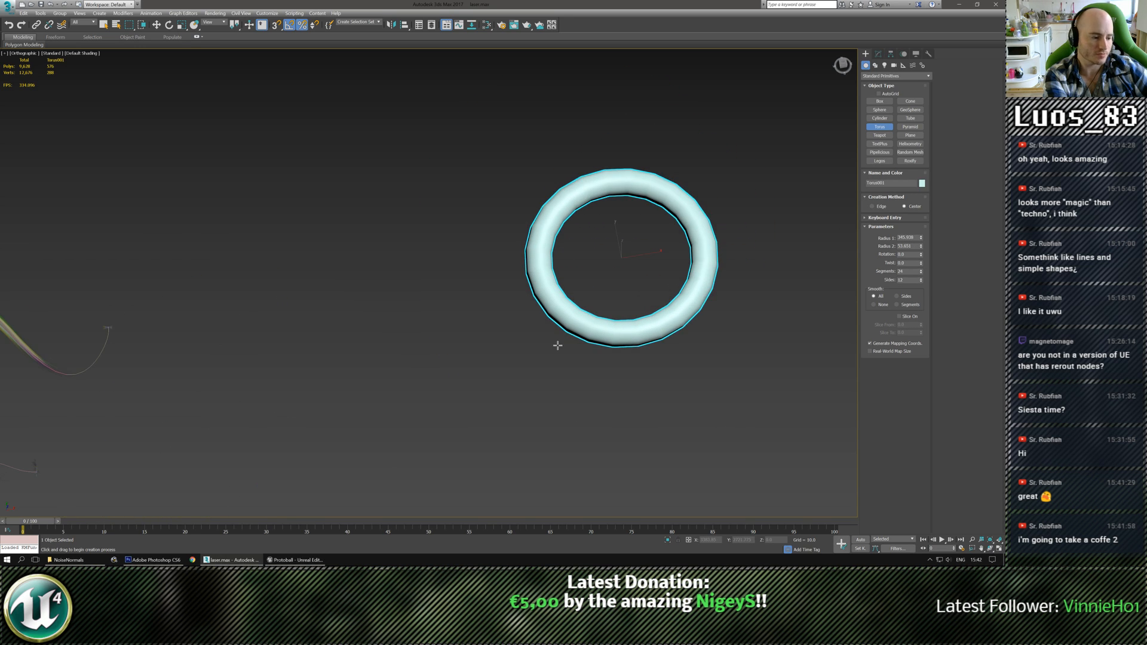
key(Delete)
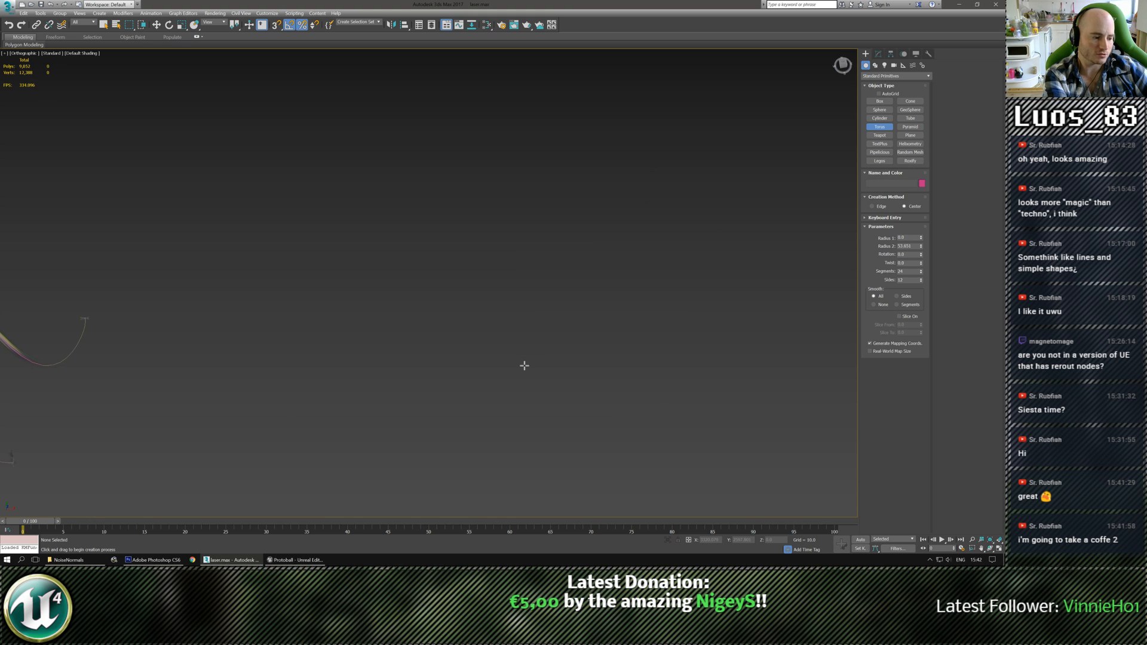
Create a trial pyramid with a long, narrow base in the empty area, and delete it
click(916, 128)
drag(521, 264, 561, 388)
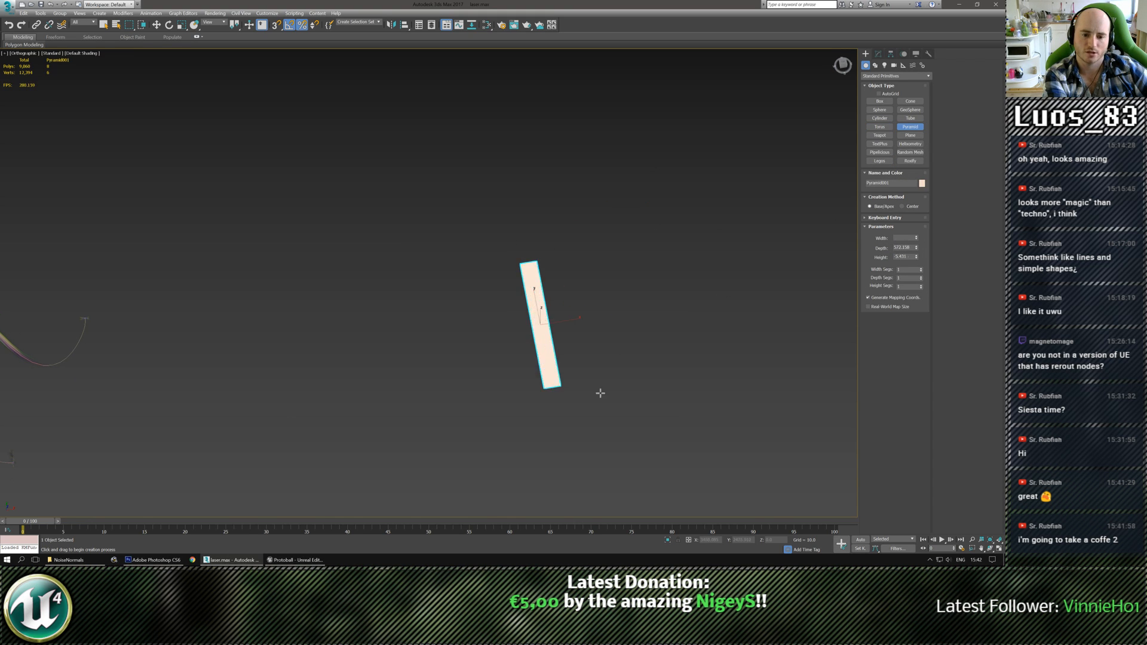
key(Delete)
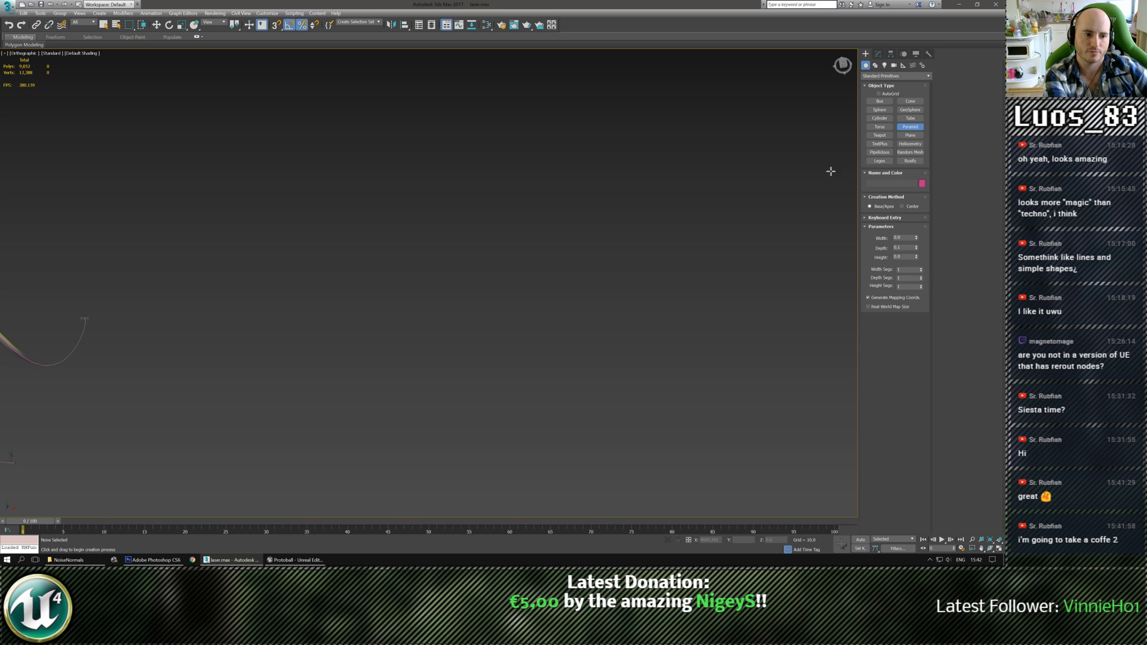
Create a trial plane in the empty area beside the swirls, and delete it
click(880, 135)
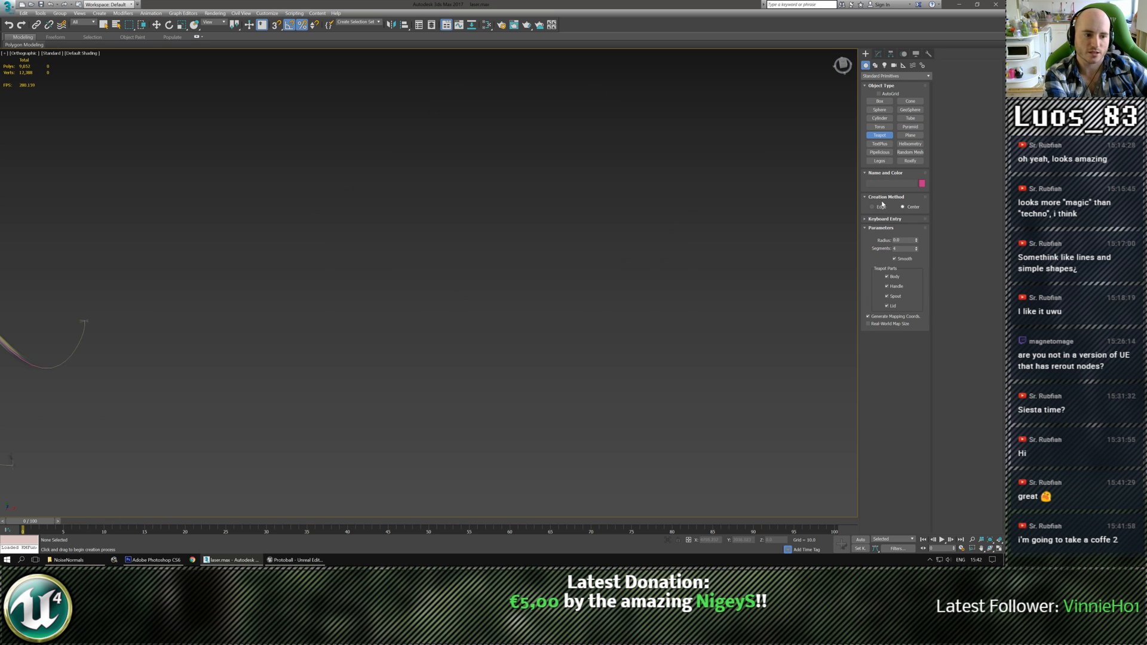
click(910, 136)
drag(597, 303, 721, 366)
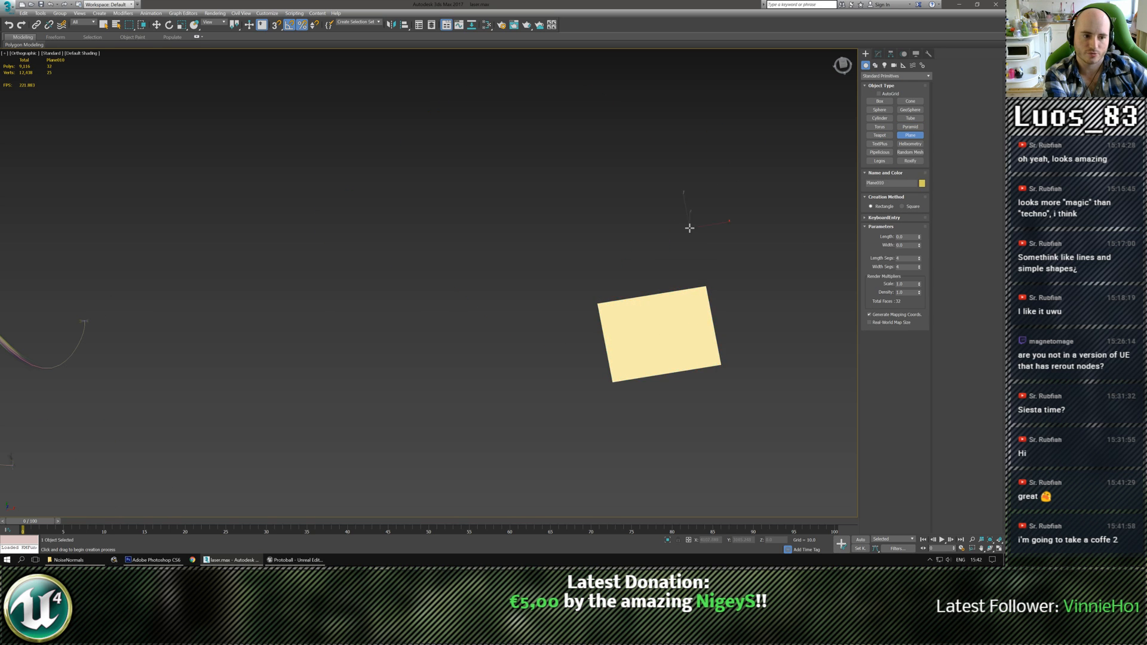
key(Delete)
Create a trial TextPlus region and a trial helix geometry in the empty area, and delete them
click(880, 144)
drag(568, 240, 699, 393)
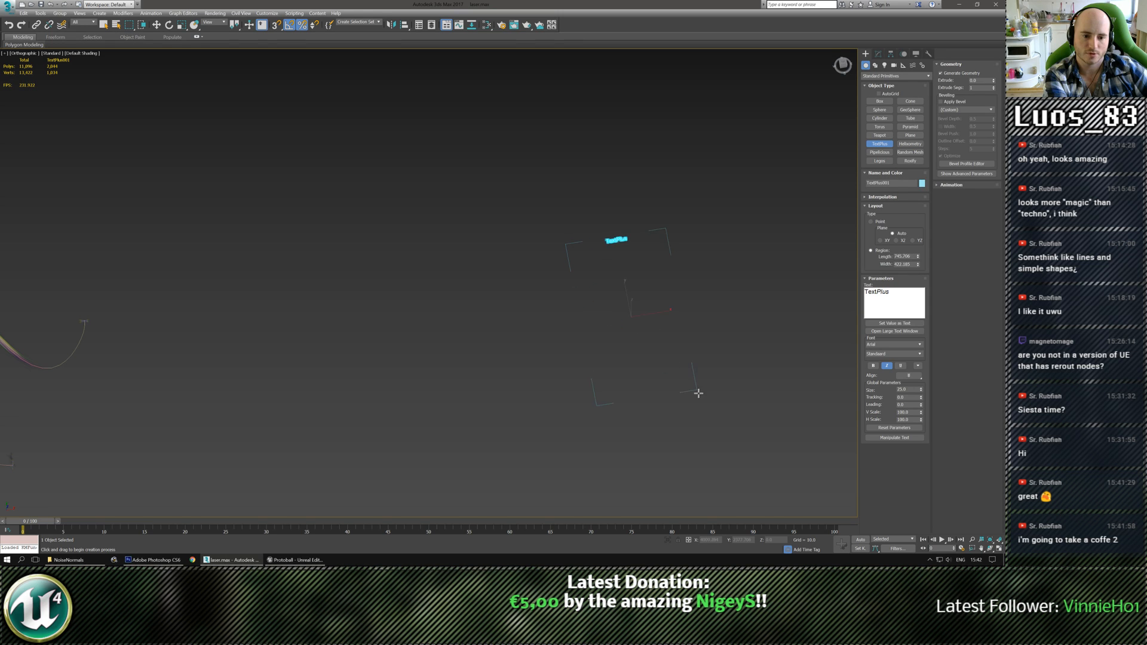
click(904, 146)
drag(524, 295, 609, 392)
key(Delete)
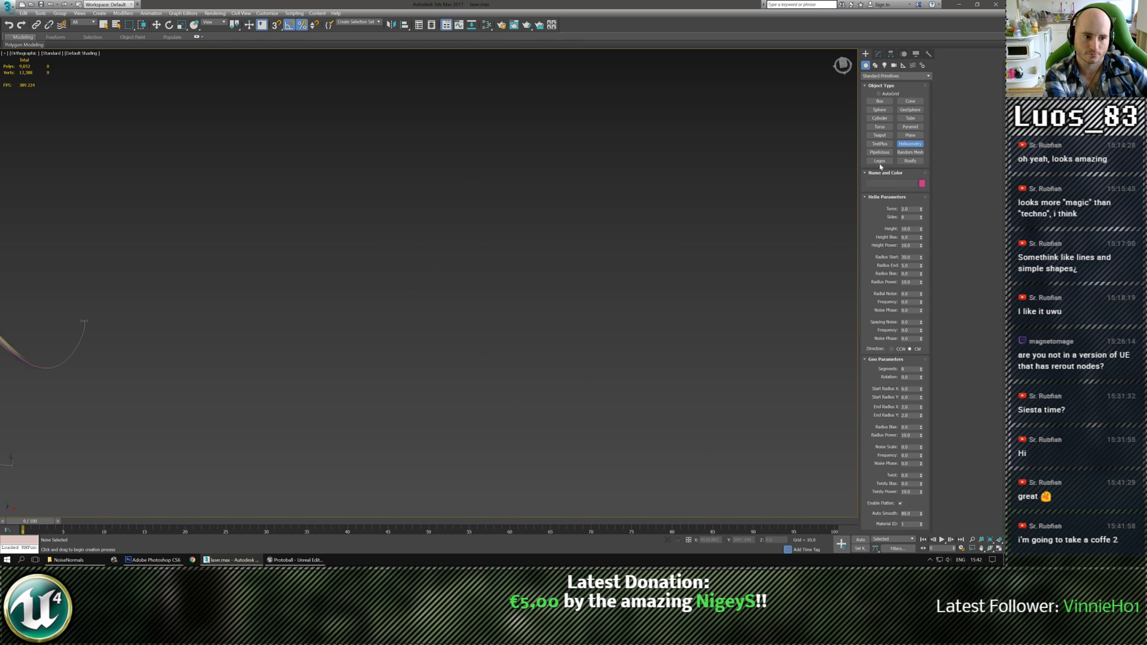
Create a trial Pipelicious object in the empty area, and delete it
click(875, 156)
drag(510, 252, 595, 367)
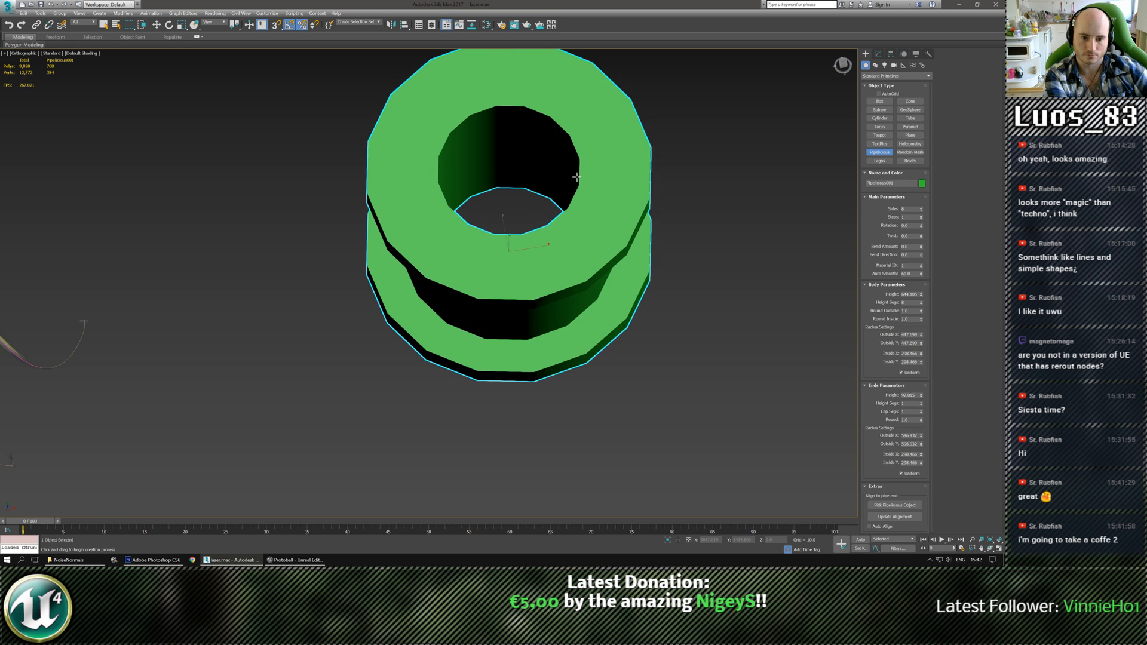
click(575, 178)
scroll(560, 318, down, 2)
key(Delete)
Create three trial random meshes of different sizes in the empty area, and delete them all
click(910, 152)
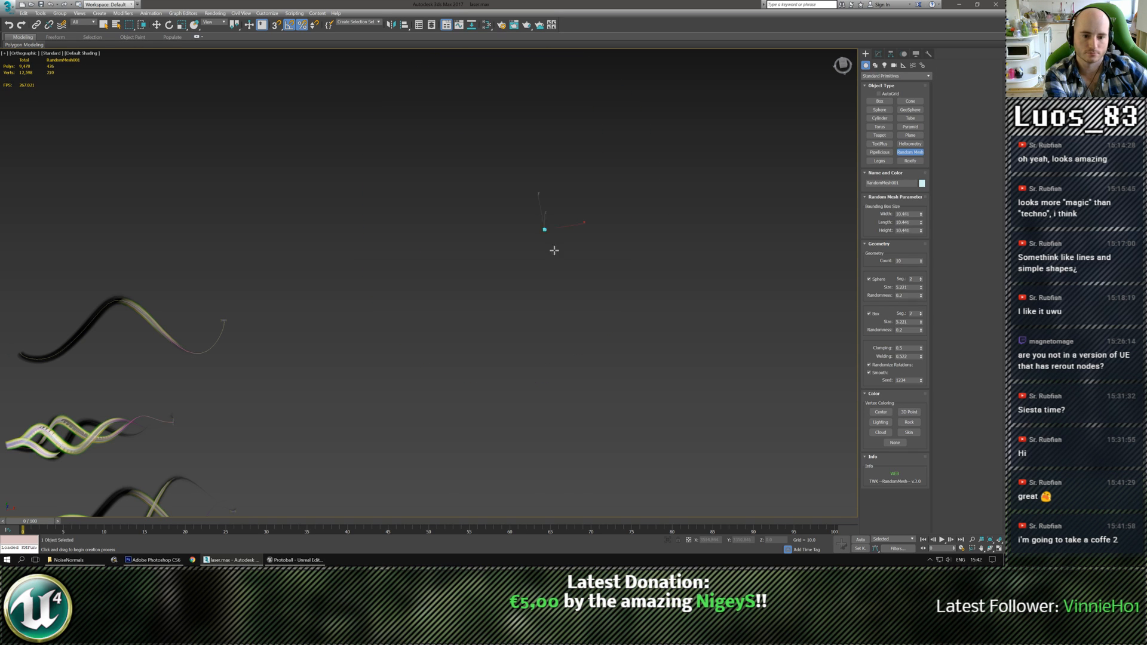
drag(545, 234, 689, 446)
middle_drag(620, 329, 621, 352)
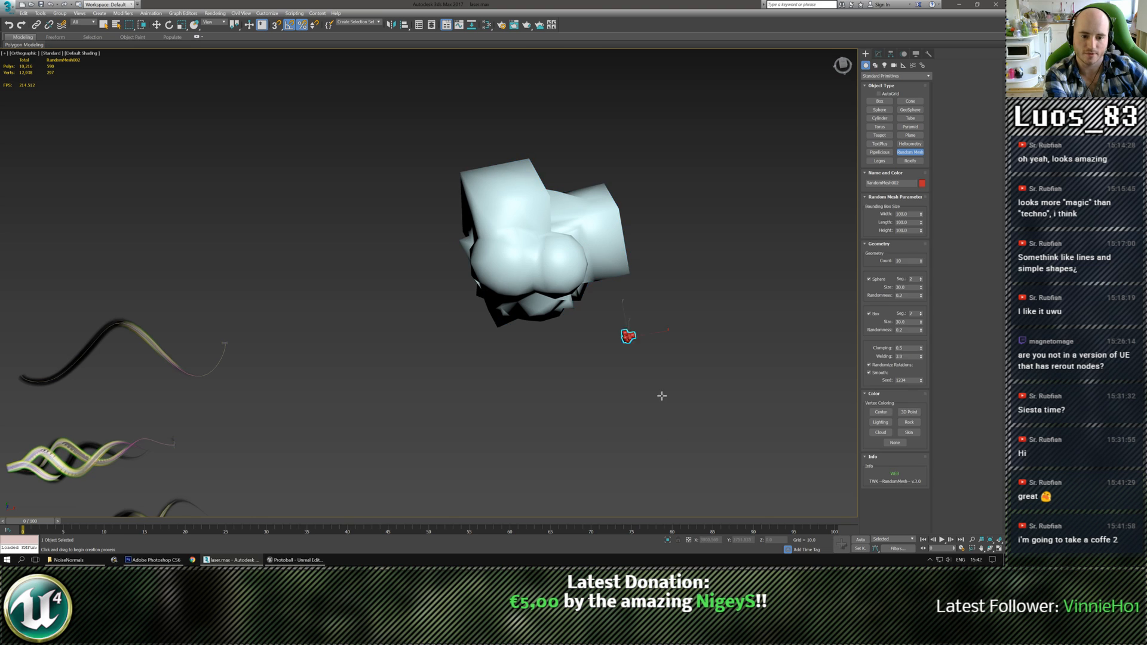
drag(662, 396, 706, 472)
drag(709, 278, 629, 316)
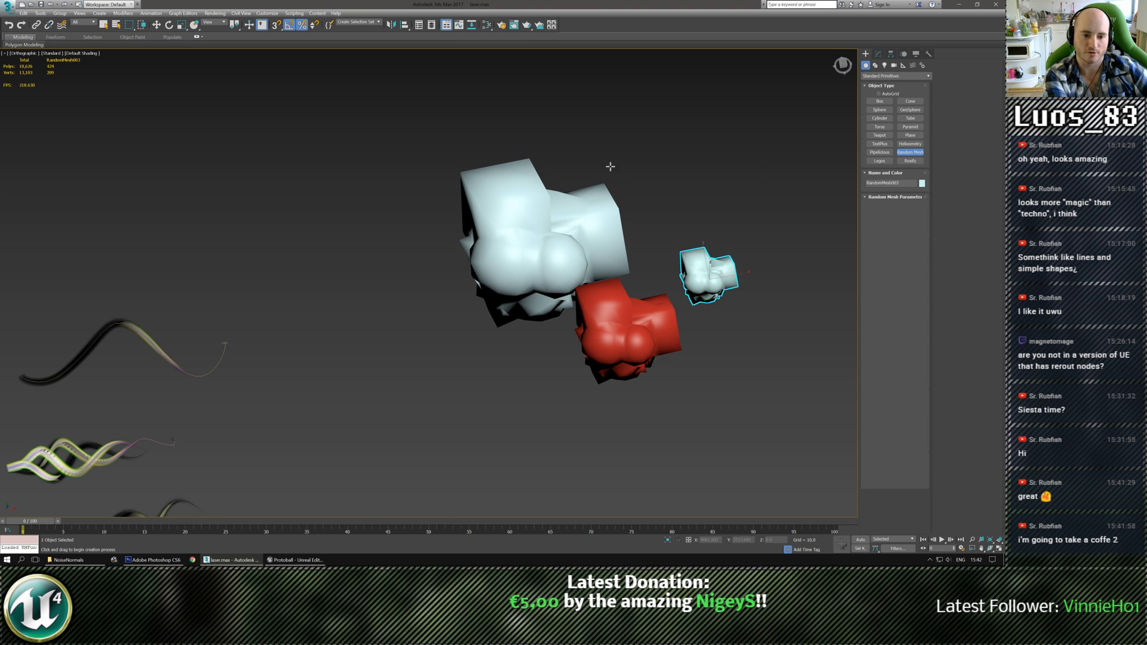
key(Delete)
click(157, 25)
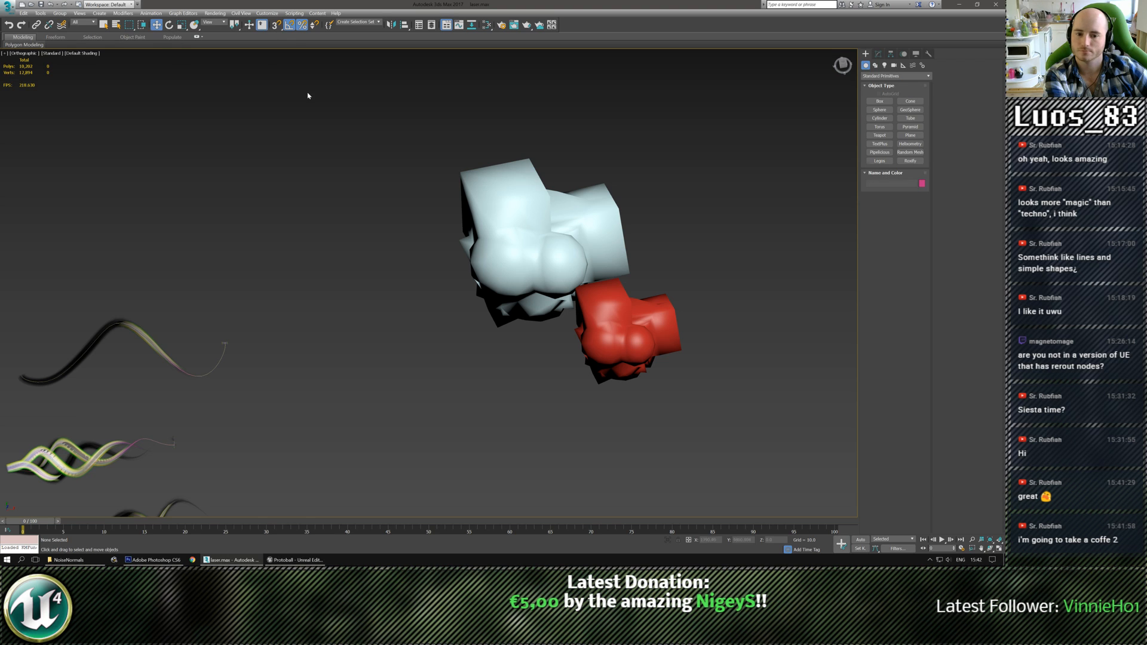
drag(538, 227, 581, 448)
key(Delete)
click(628, 334)
key(Delete)
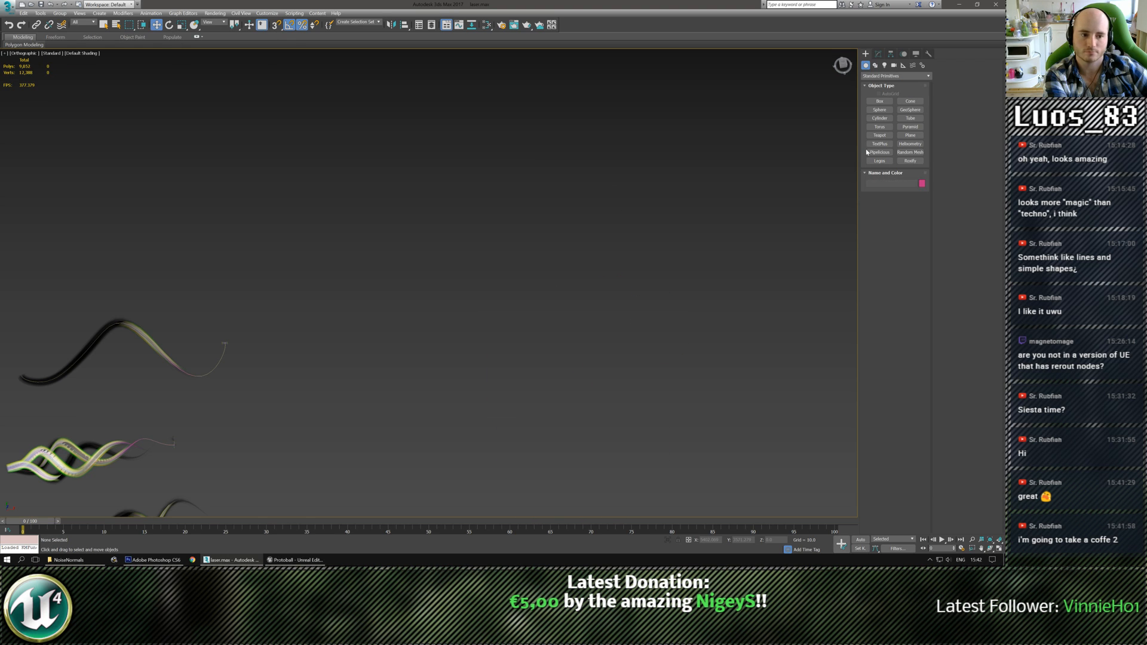
Switch to the extended primitives, create a trial hedra in the empty area, and delete it
click(879, 55)
click(867, 55)
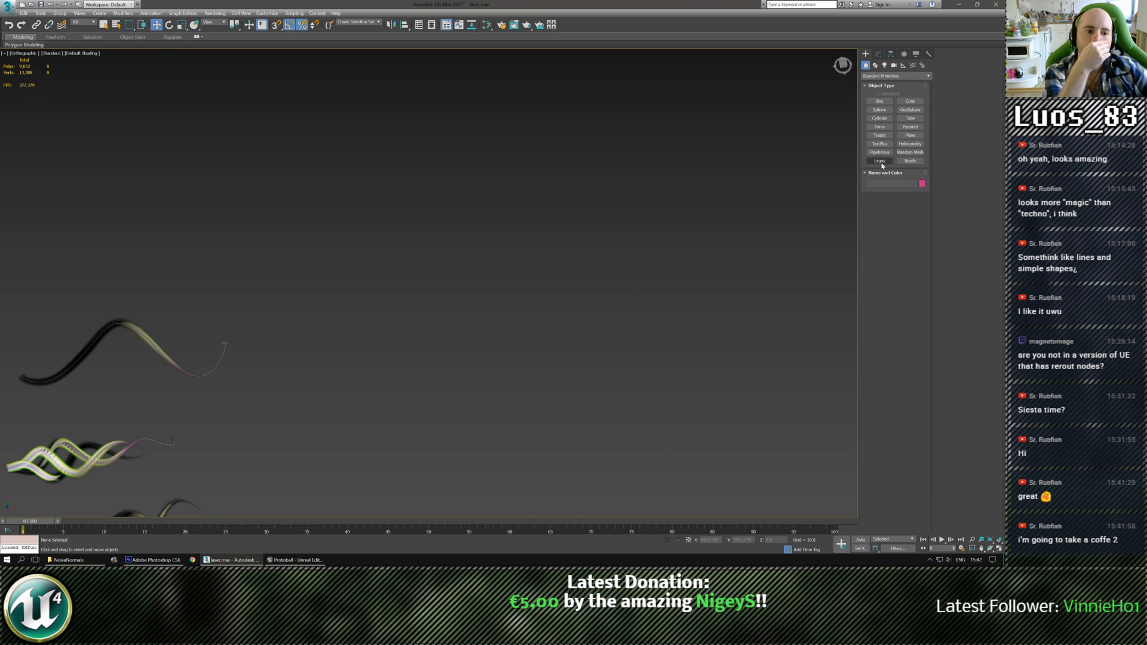
click(874, 77)
click(873, 91)
click(876, 101)
drag(585, 209, 616, 139)
key(Delete)
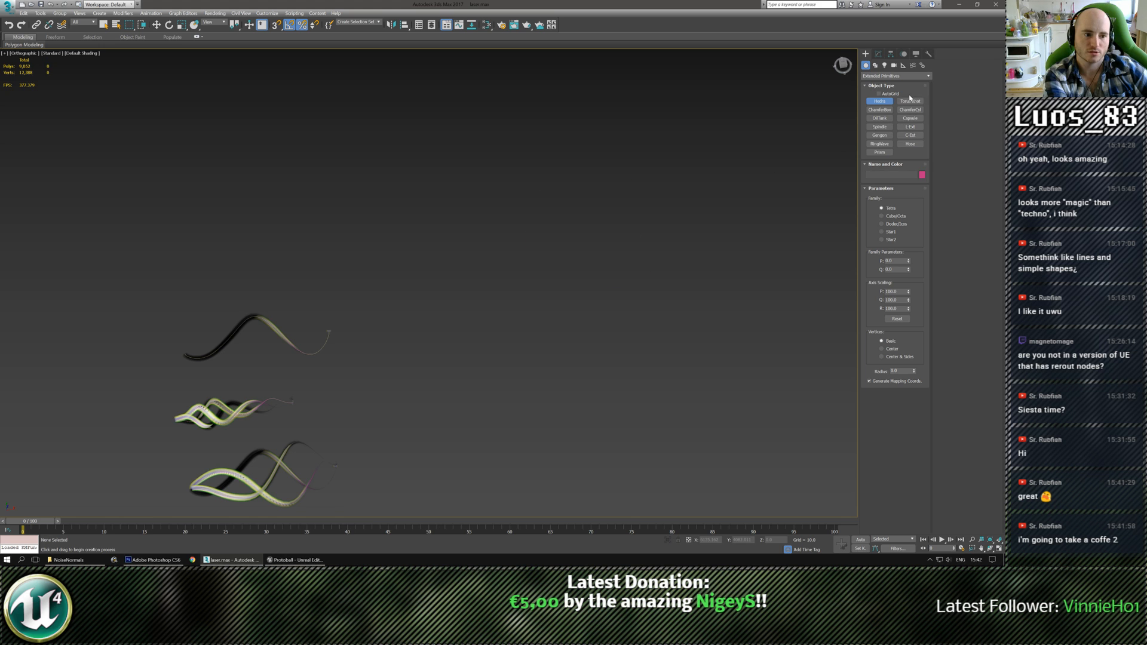
Create a trial torus knot with a thick cross section in the empty area, and delete it
click(907, 102)
drag(598, 224, 603, 310)
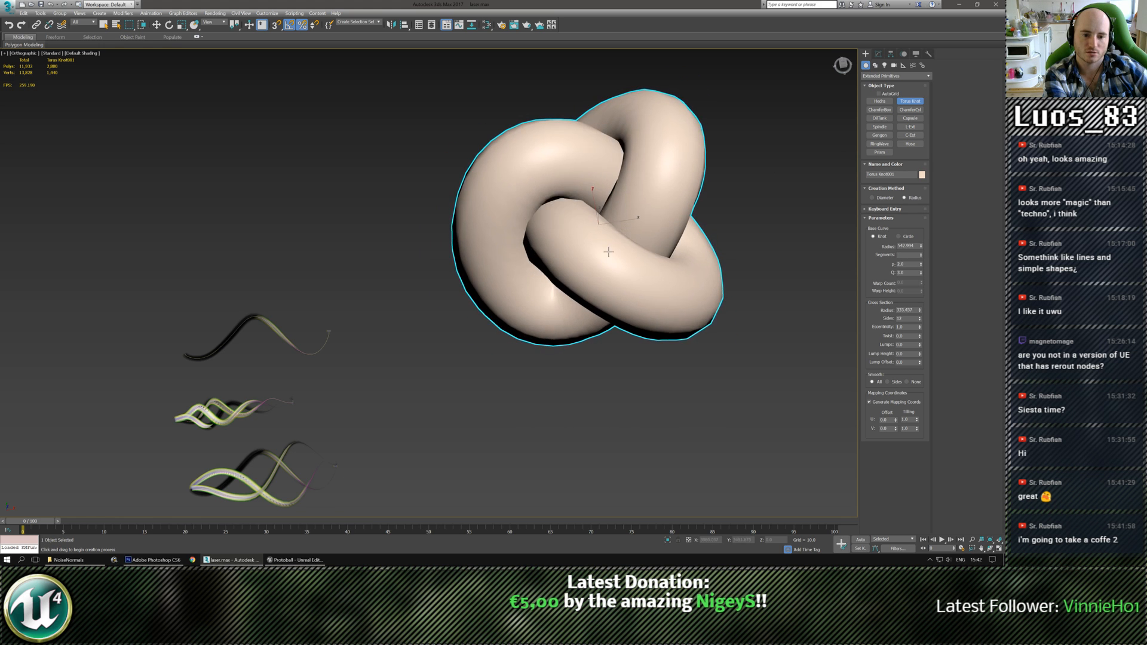
middle_drag(614, 259, 613, 302)
key(Delete)
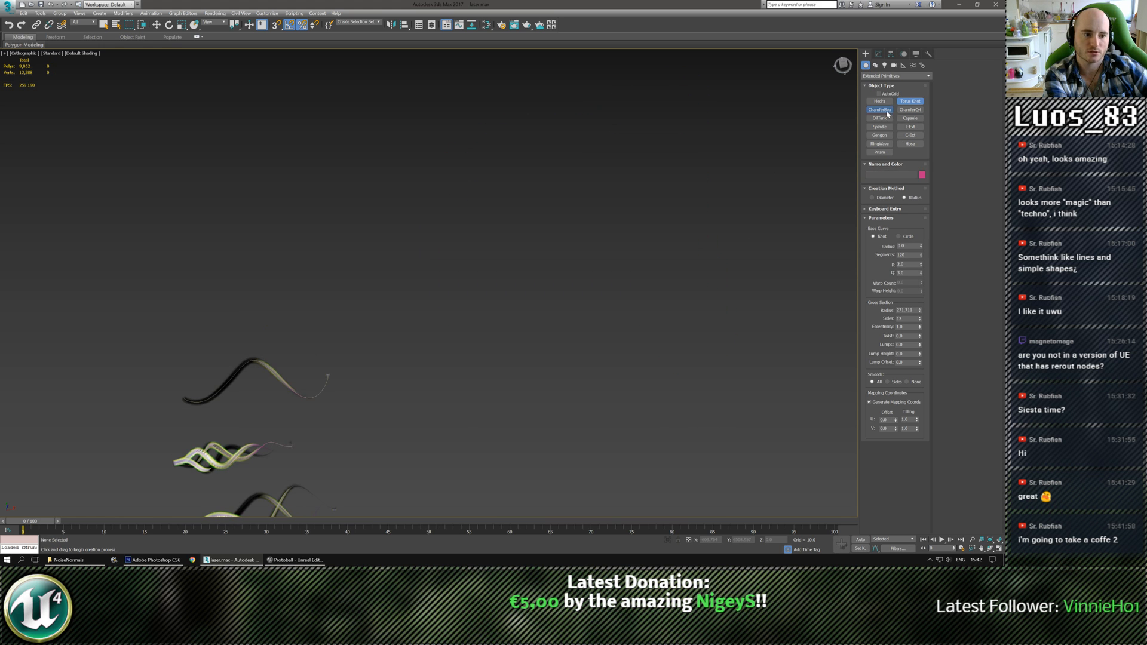
Create a trial chamfer box about 1037 long and 112 wide in the empty area
click(882, 110)
drag(635, 230, 642, 345)
click(713, 244)
click(720, 253)
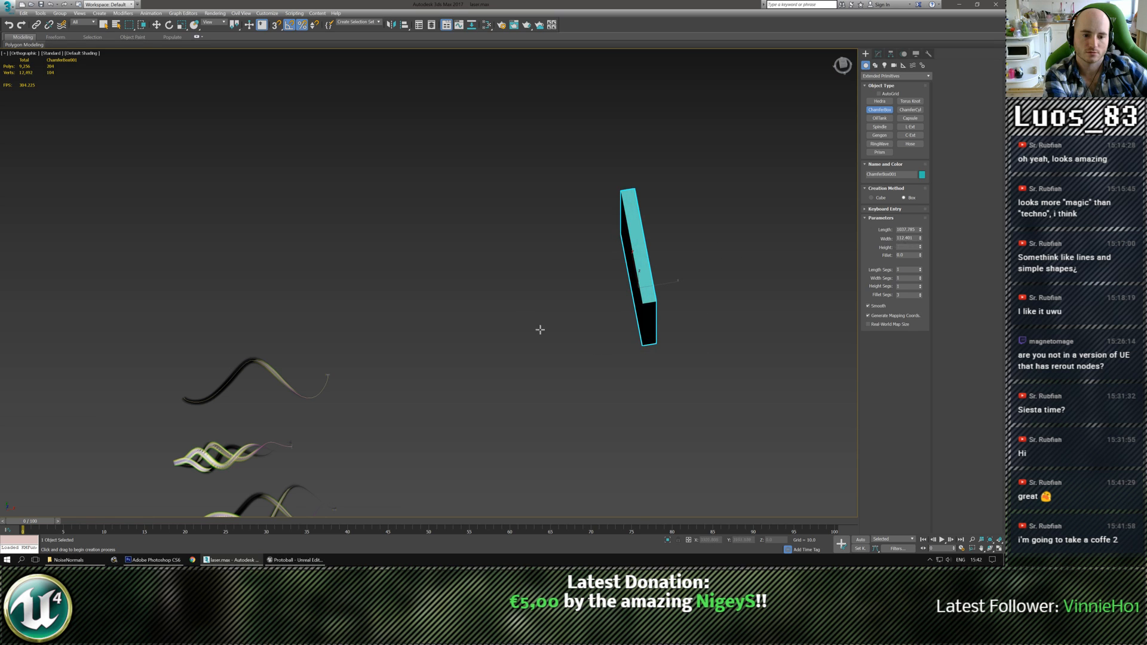
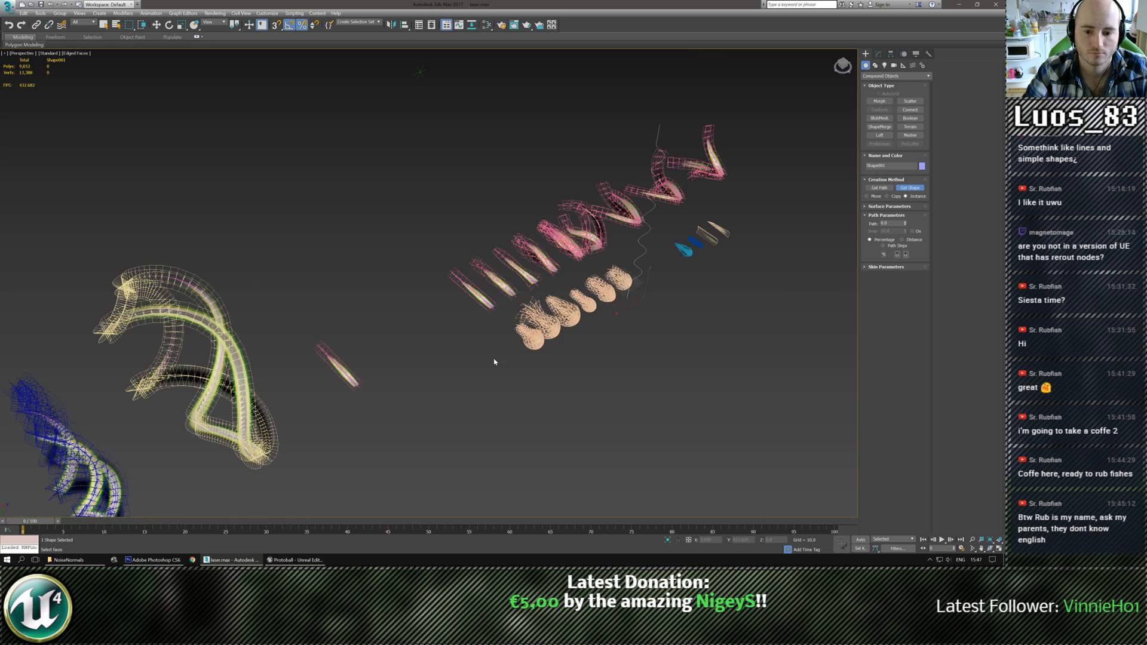
Loft the selected wavy spline using the small star-shaped cross spline as its cross-section
scroll(494, 361, down, 2)
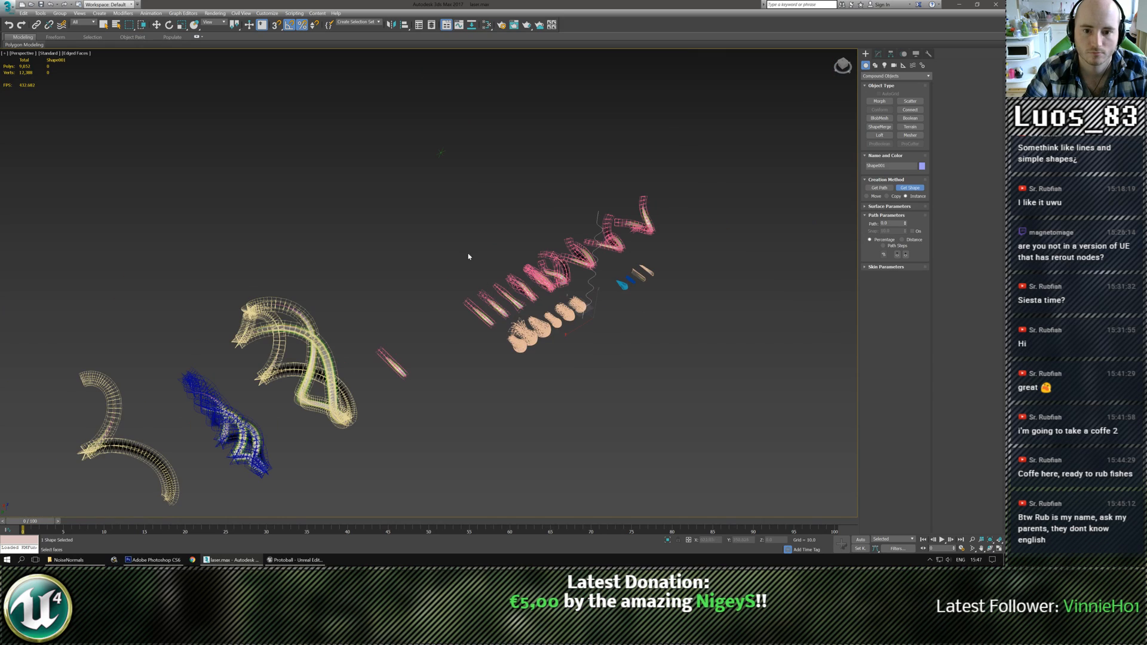
click(441, 152)
scroll(636, 291, up, 5)
alt+middle_drag(538, 308, 410, 384)
scroll(410, 384, up, 4)
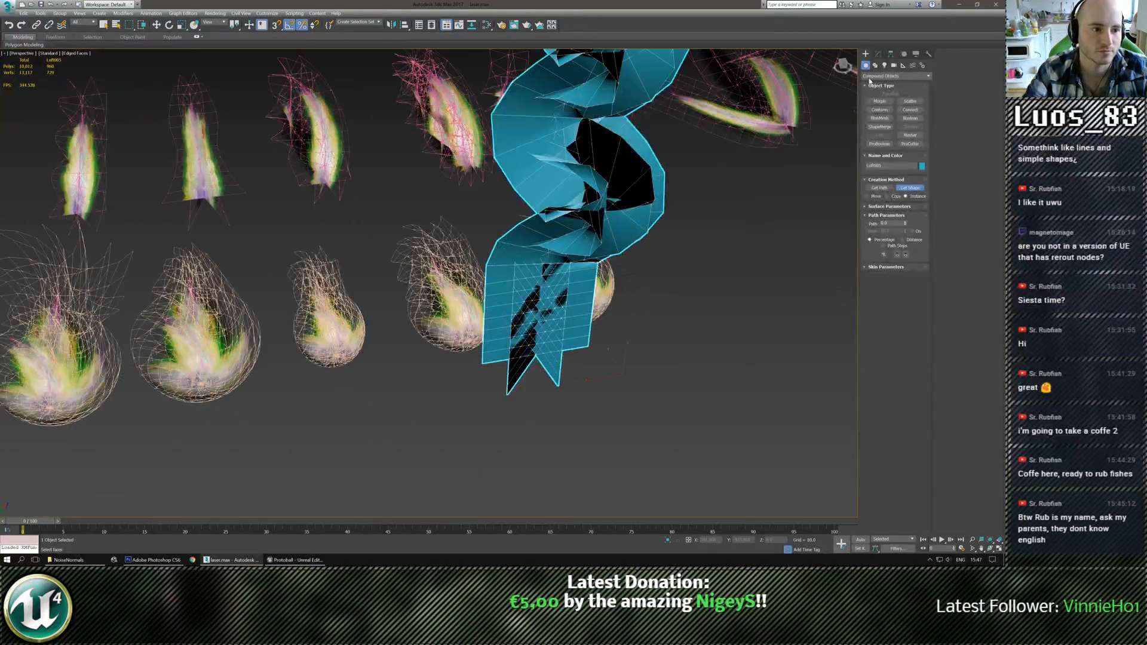
Select the loft's cross-section shape at its lower end and rotate it 90 degrees
click(878, 54)
click(865, 155)
click(877, 162)
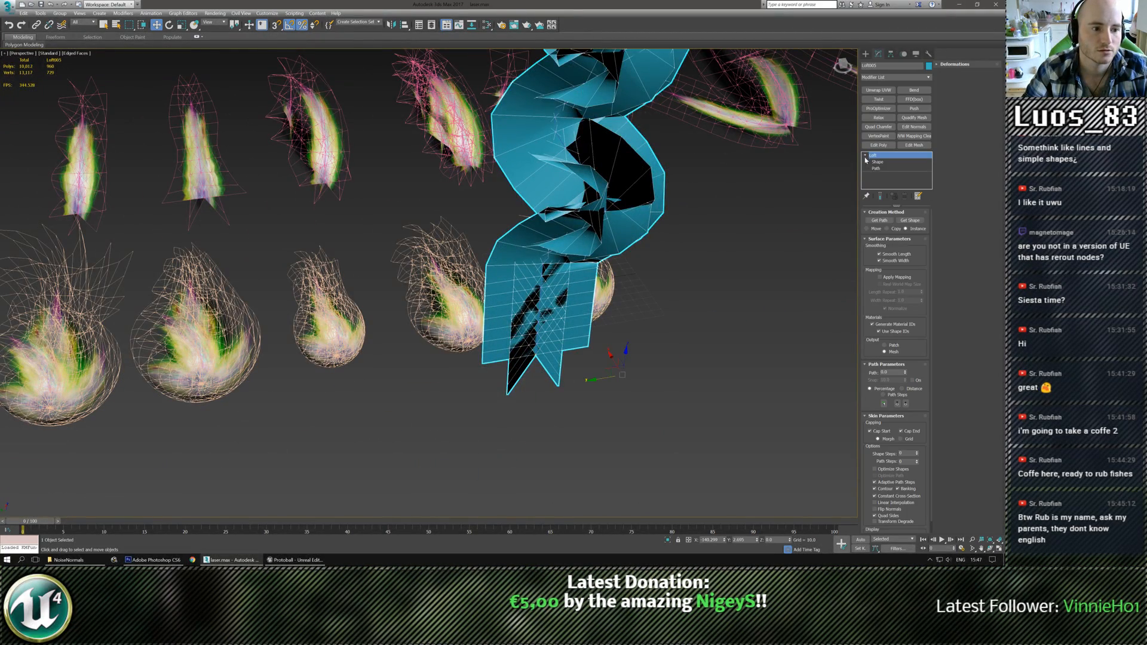
key(w)
click(536, 353)
alt+middle_drag(533, 369, 579, 359)
key(e)
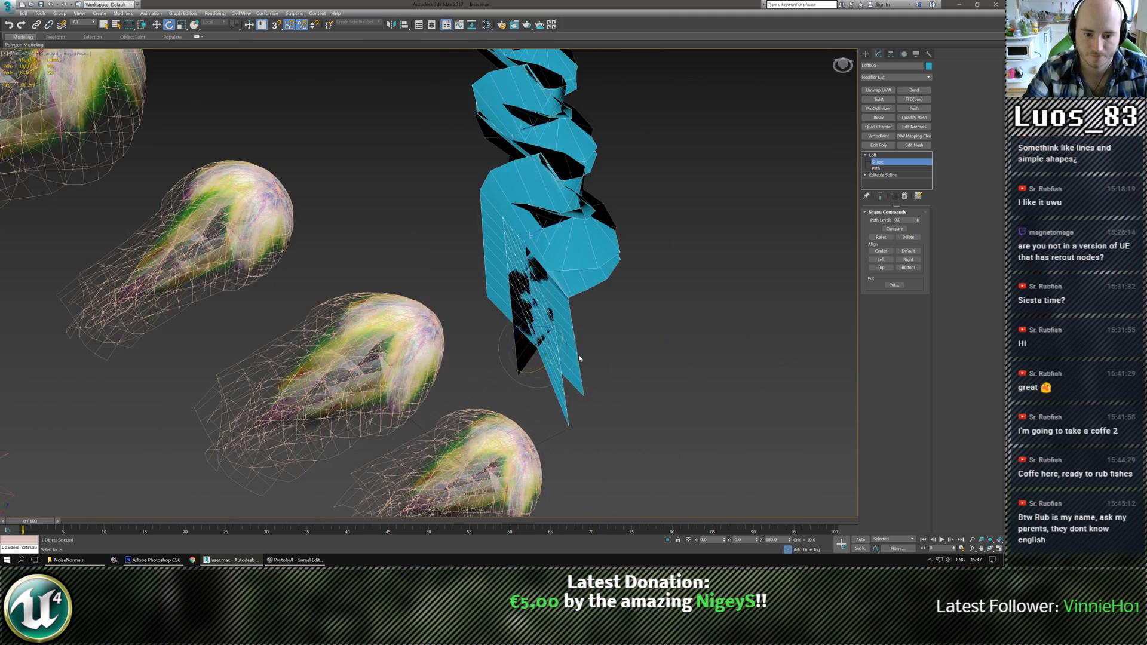
drag(555, 357, 508, 377)
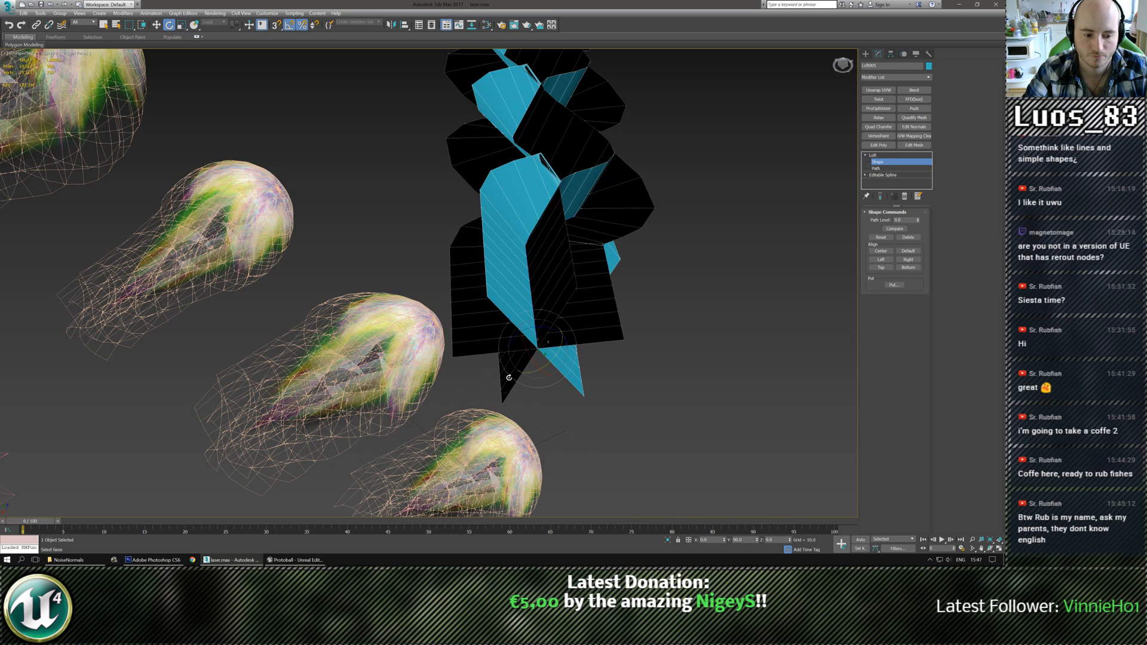
scroll(510, 378, down, 4)
alt+middle_drag(510, 378, 607, 279)
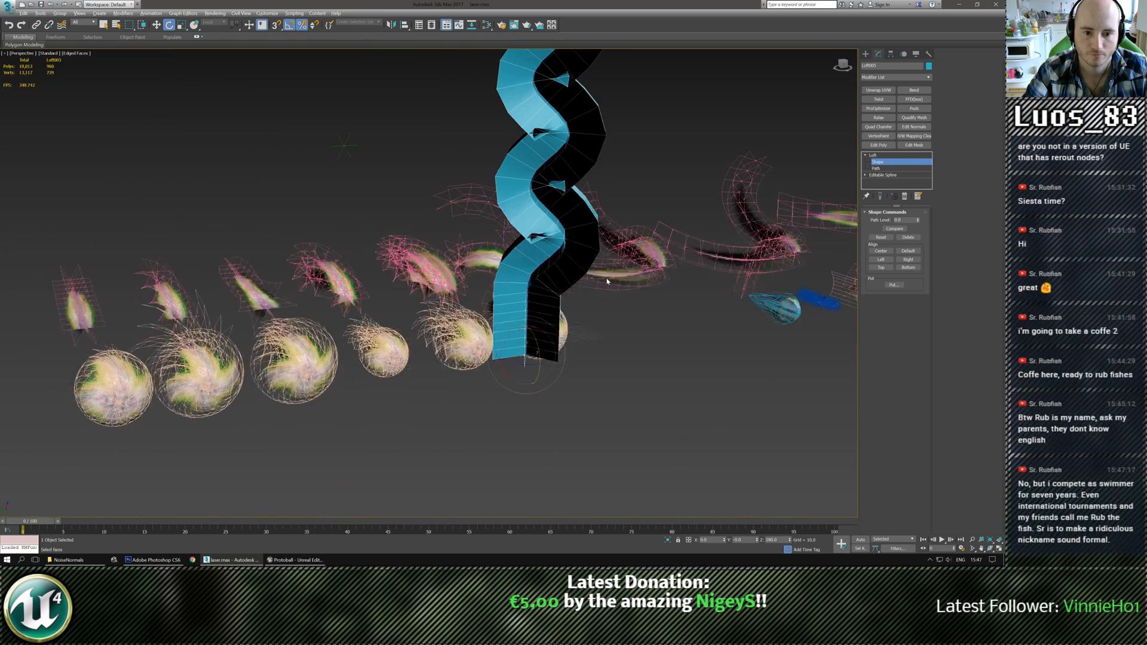
middle_drag(626, 226, 654, 345)
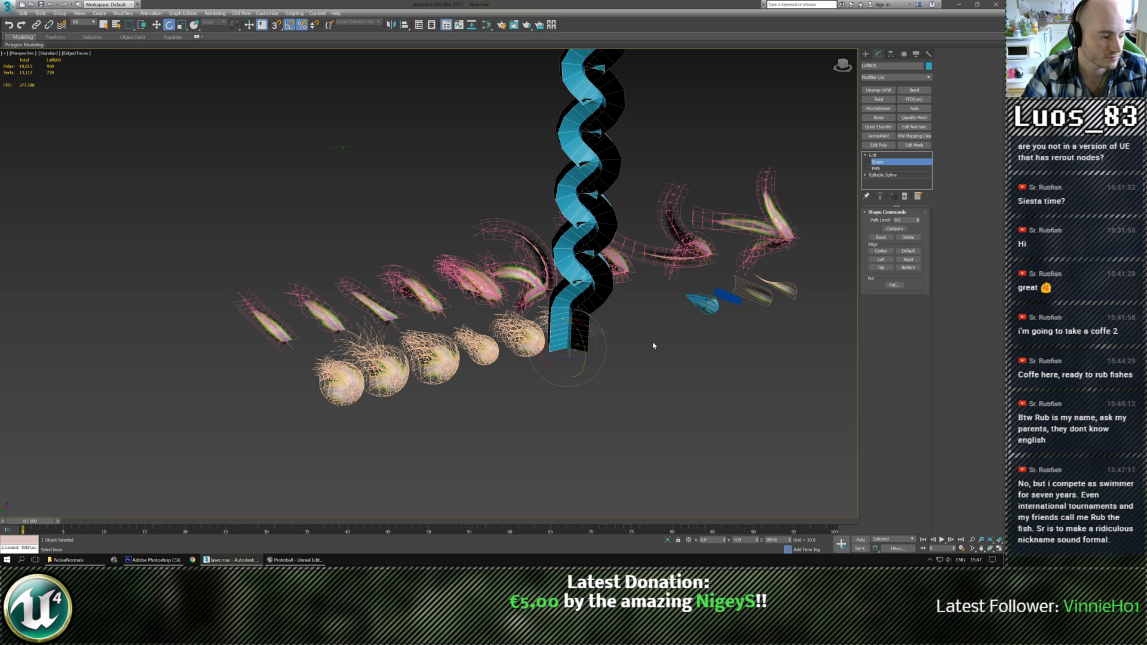
Scale down the loft's cross-section shape to make the wavy strand narrower
scroll(591, 401, up, 3)
middle_drag(543, 301, 562, 384)
scroll(561, 384, up, 2)
key(r)
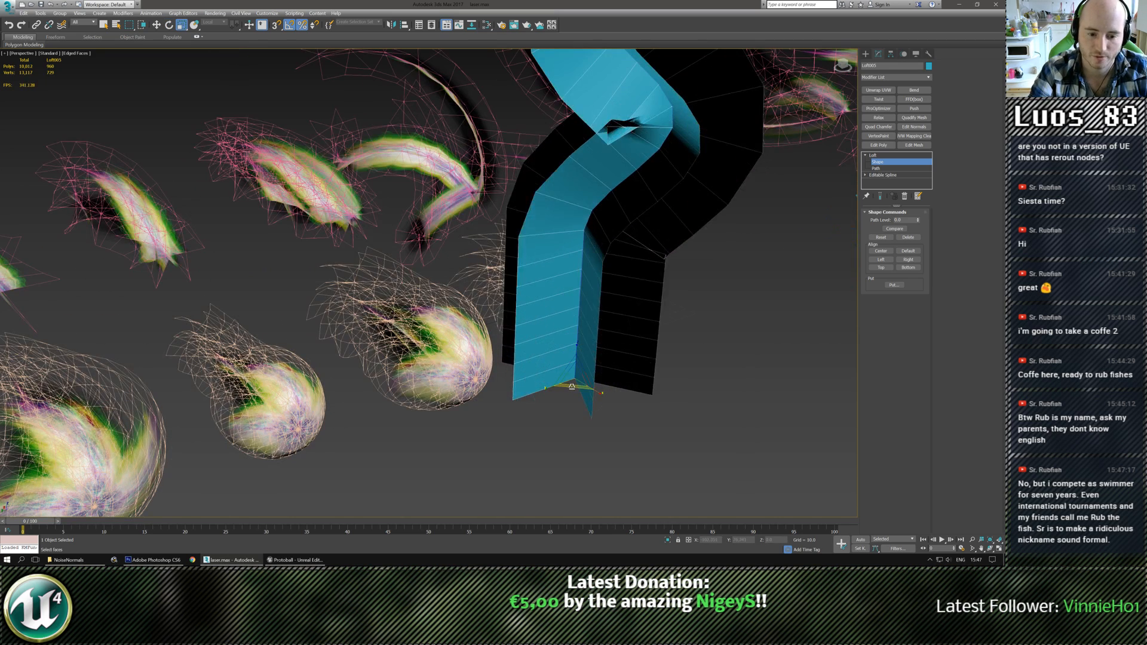
drag(571, 388, 572, 372)
scroll(590, 318, down, 3)
middle_drag(592, 318, 499, 386)
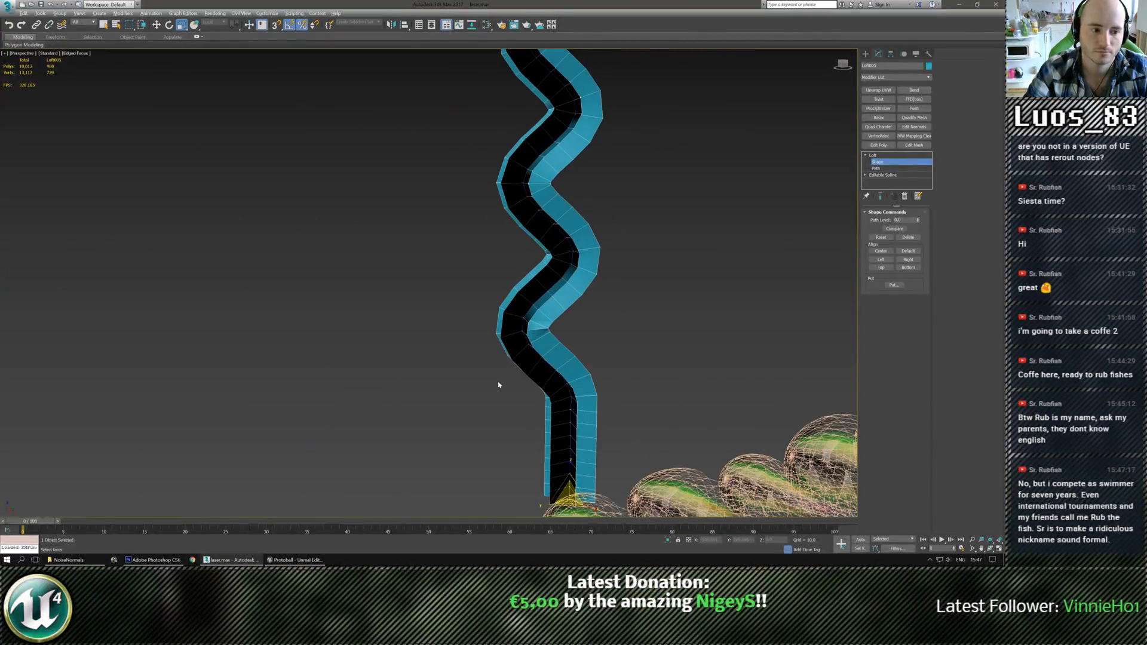
Return to the loft's object level and enable Apply Mapping for its surface
click(880, 156)
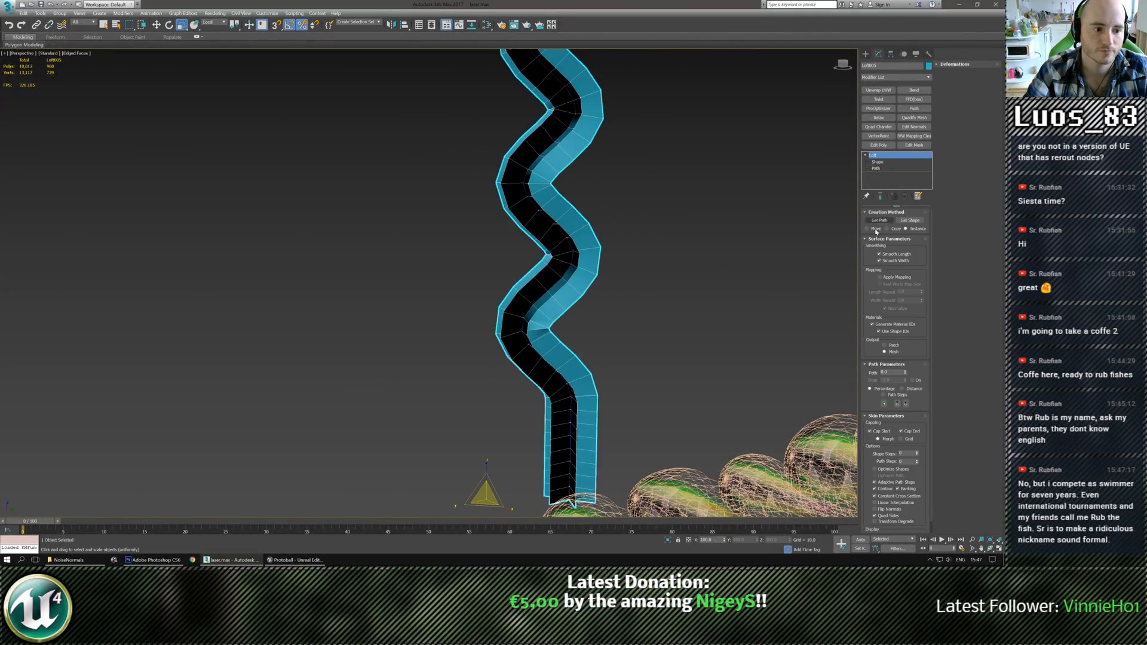
click(881, 278)
scroll(696, 311, down, 3)
middle_drag(697, 311, 666, 308)
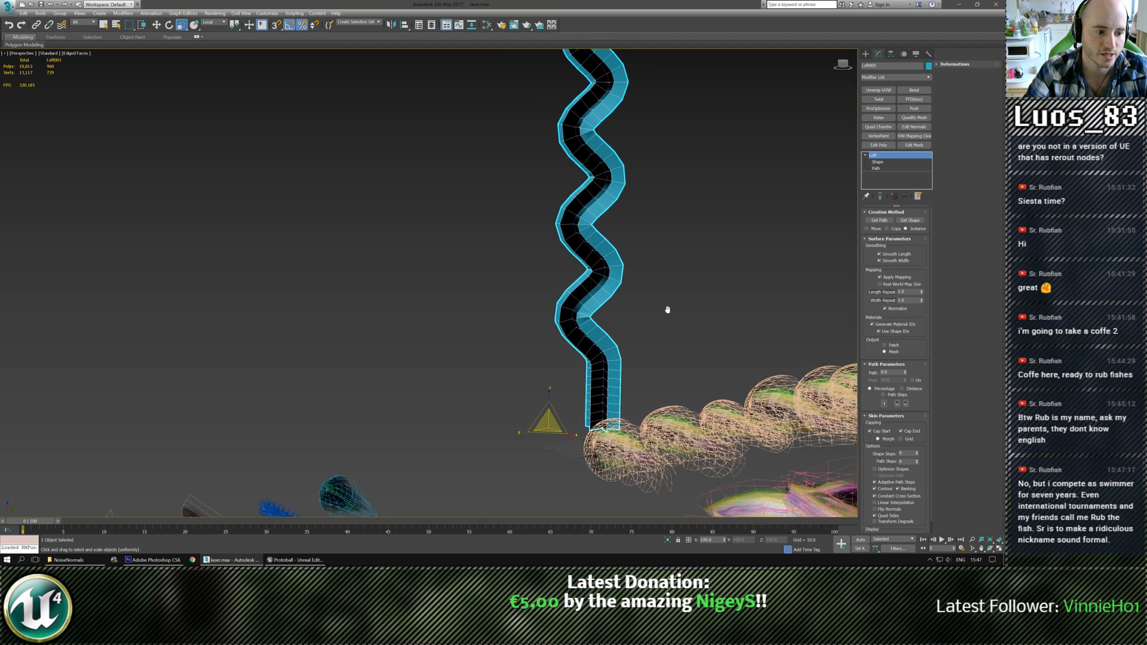
middle_drag(647, 363, 626, 387)
scroll(627, 388, up, 2)
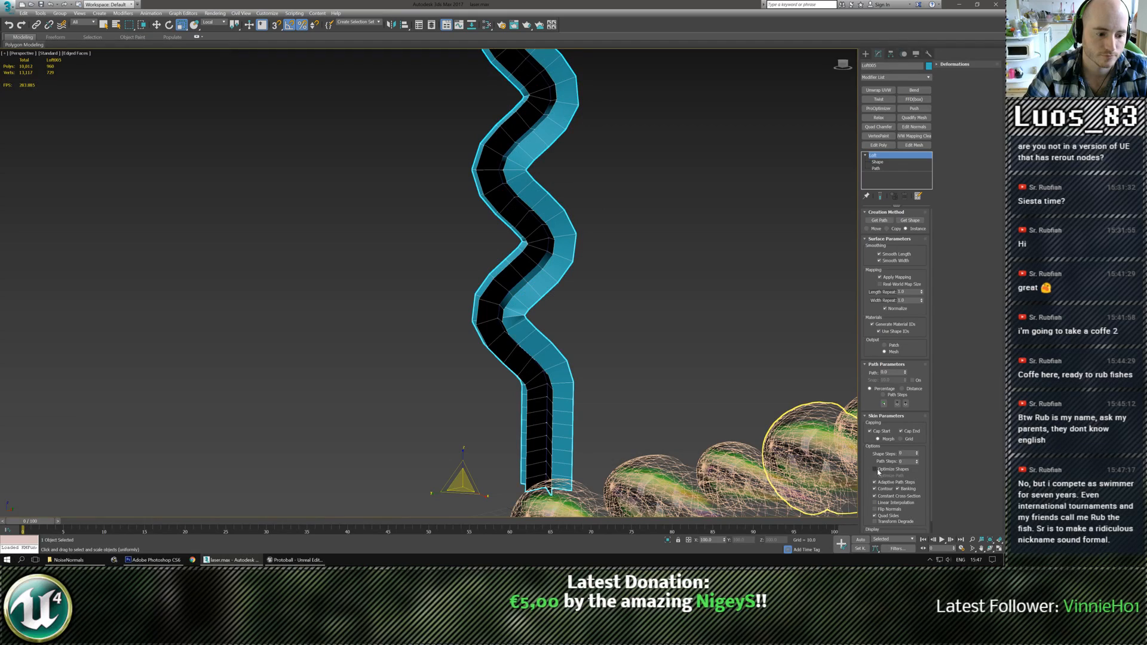
Toggle the loft's Contour and Banking options off and back on to compare their effect
click(875, 489)
click(874, 489)
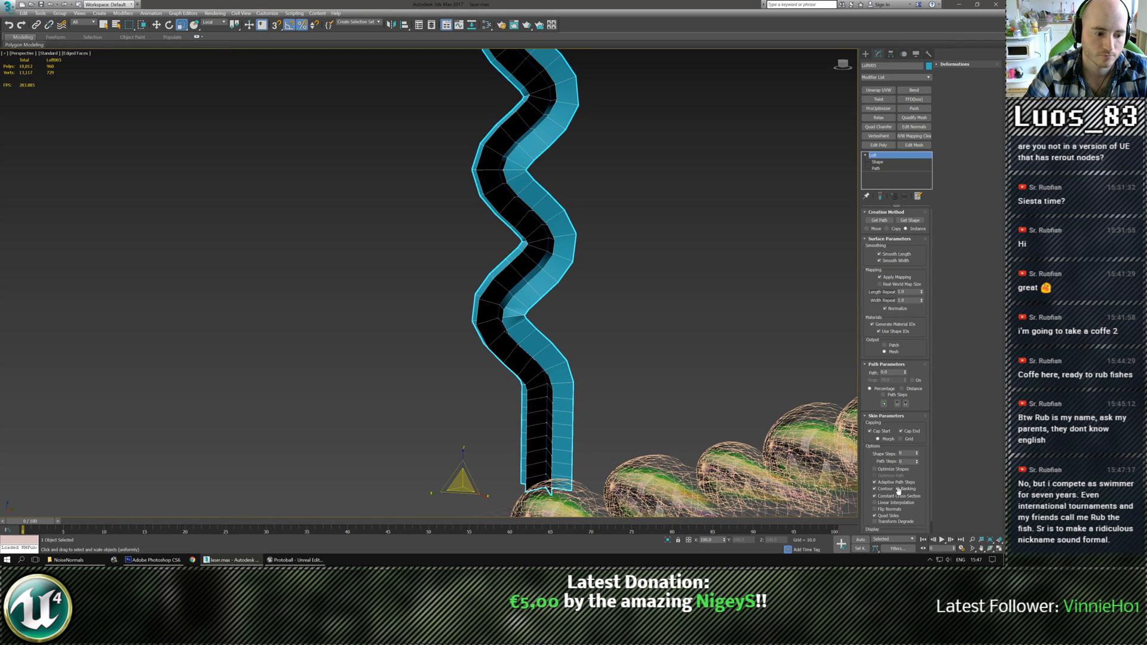
click(898, 490)
click(898, 489)
Convert the wavy loft to an editable poly and isolate it from the other meshes
mouse_move(645, 430)
alt+middle_down()
mouse_move(732, 374)
mouse_move(605, 452)
alt+middle_up()
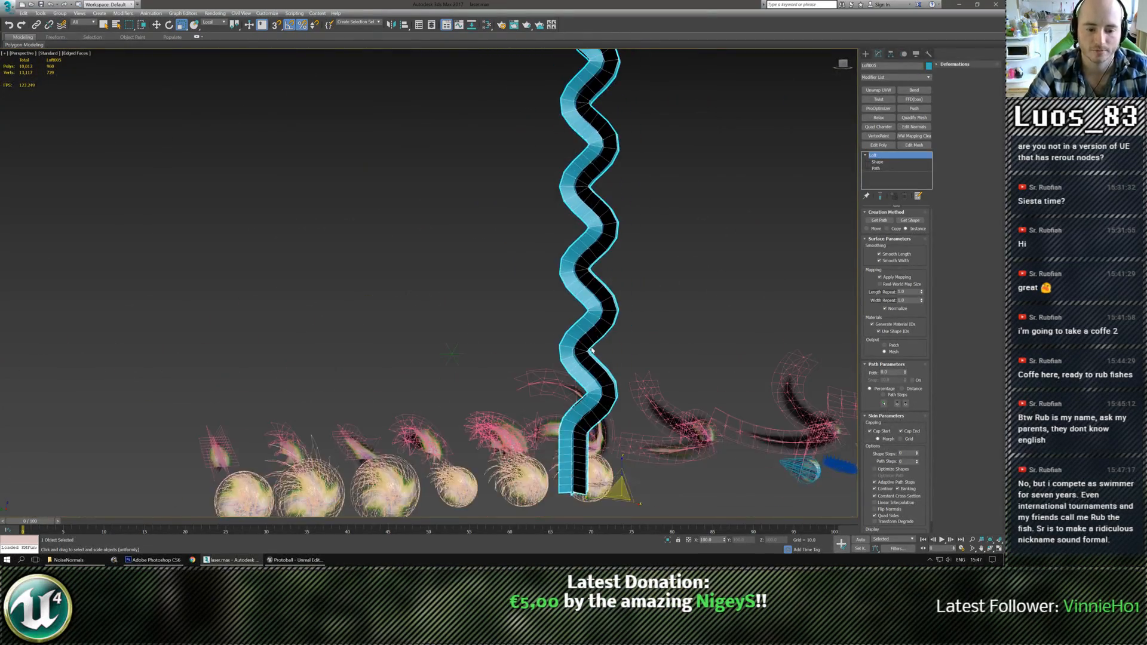
alt+middle_drag(621, 239, 567, 279)
scroll(567, 279, up, 6)
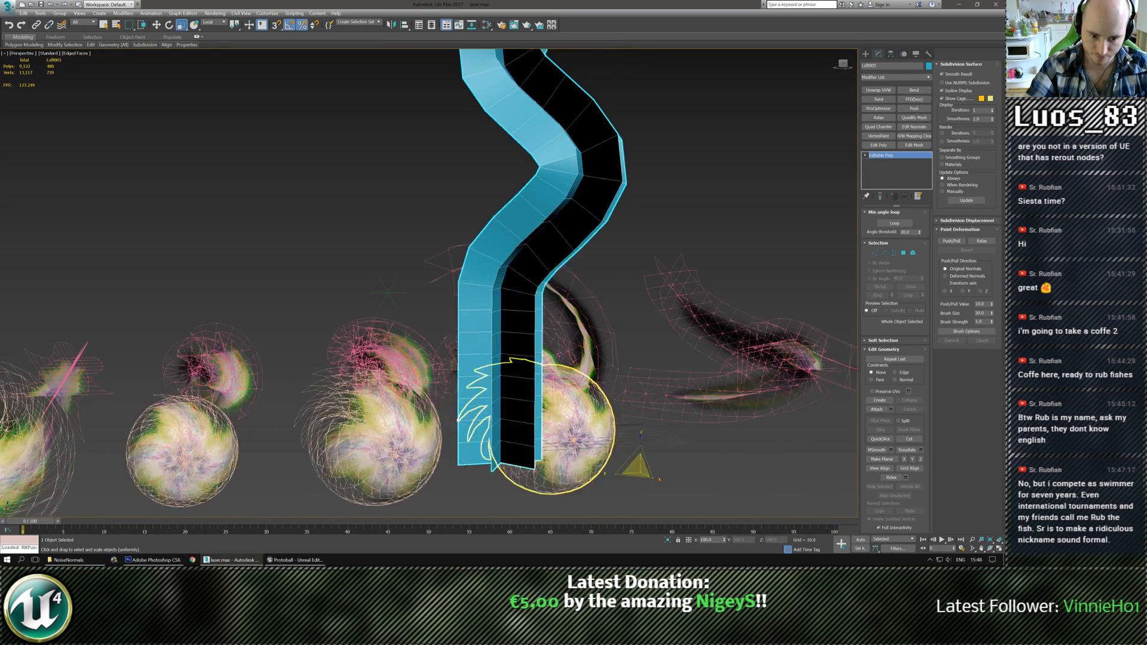
key(w)
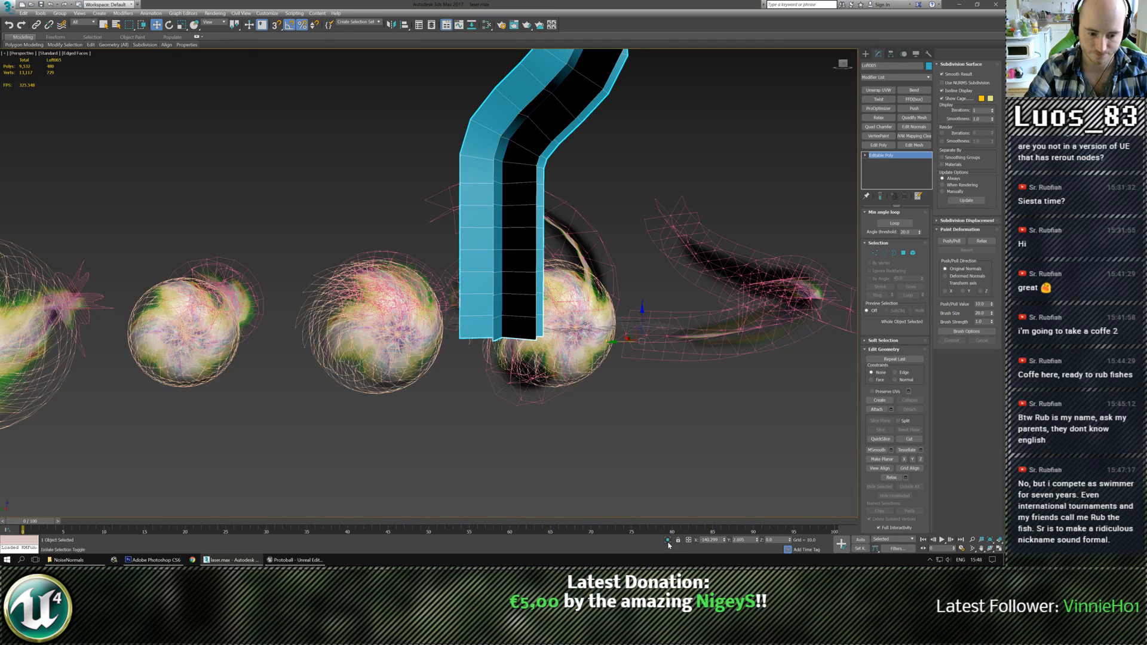
key(alt+q)
alt+middle_drag(484, 389, 455, 478)
scroll(455, 478, up, 5)
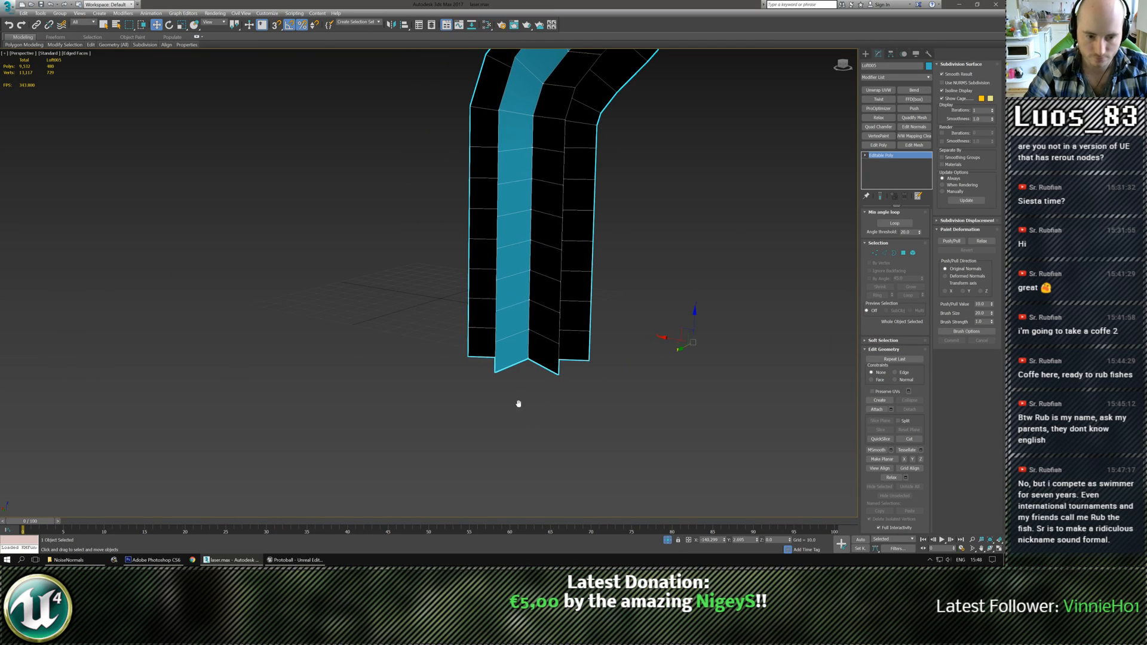
Move only the wavy strand's pivot to the centre of its bottom cross-shaped end, using grid snapping
click(891, 54)
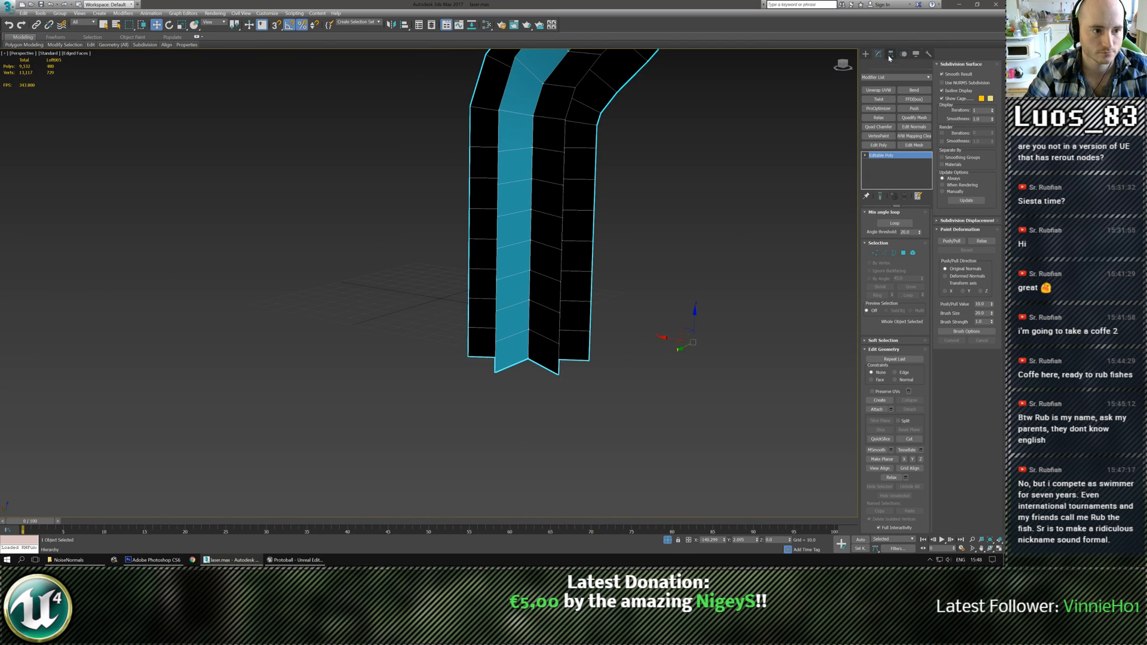
click(894, 104)
alt+middle_drag(746, 221, 637, 351)
scroll(637, 351, up, 4)
key(s)
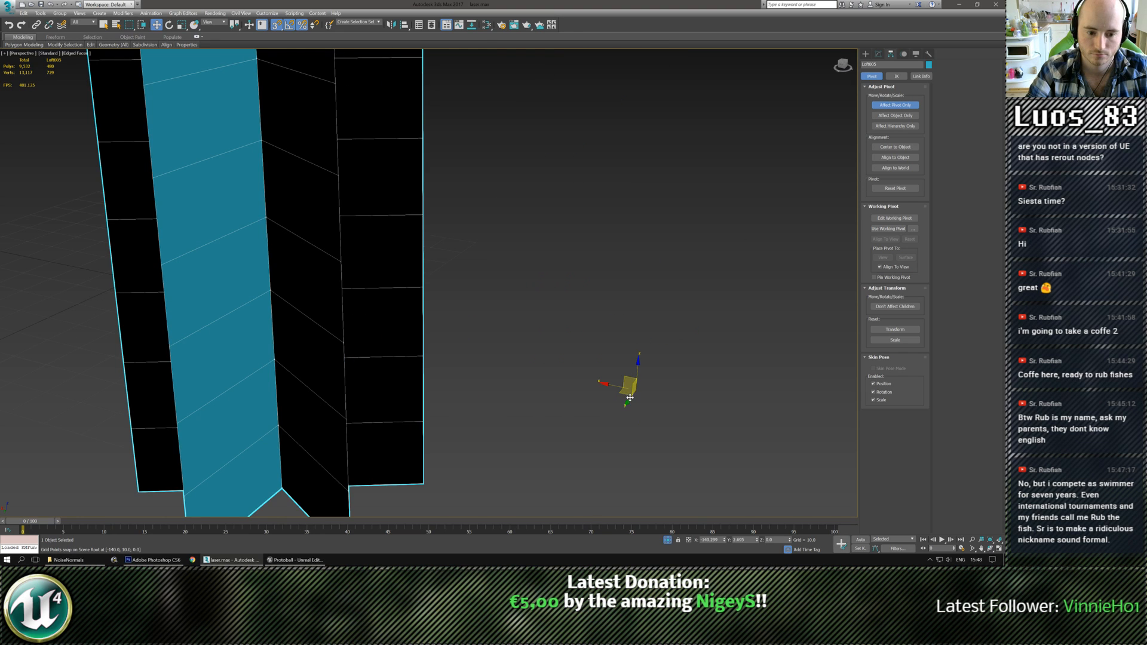
drag(635, 389, 489, 468)
scroll(489, 469, up, 3)
middle_drag(489, 468, 579, 384)
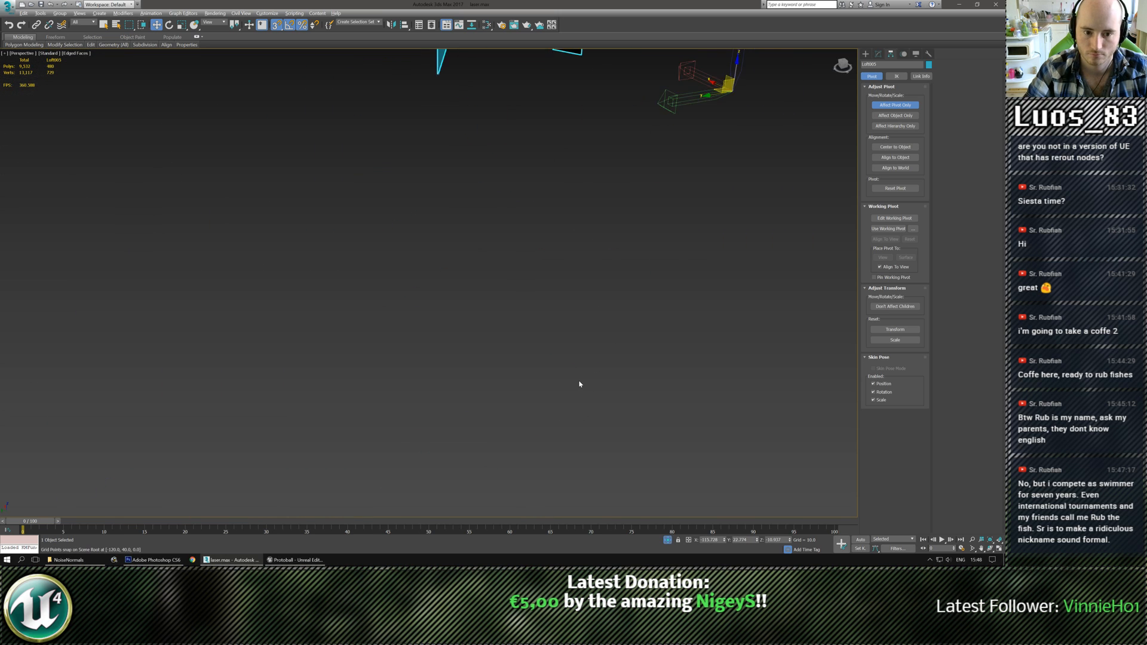
scroll(579, 384, down, 4)
scroll(607, 305, up, 3)
middle_drag(608, 305, 603, 333)
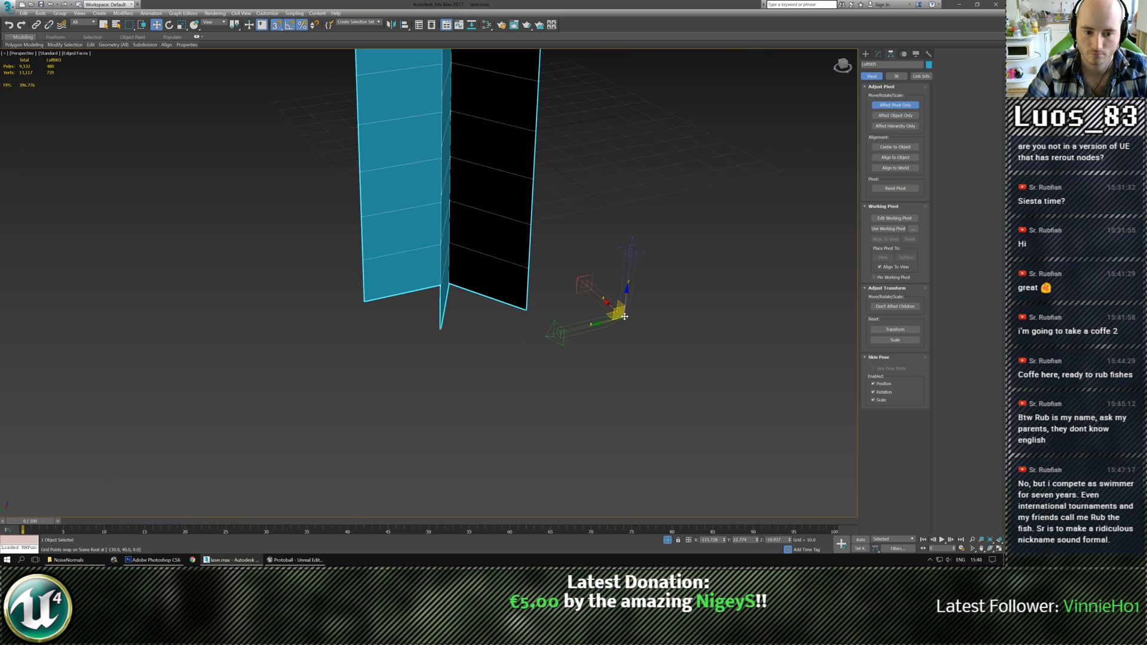
drag(623, 317, 451, 278)
alt+middle_drag(463, 321, 503, 361)
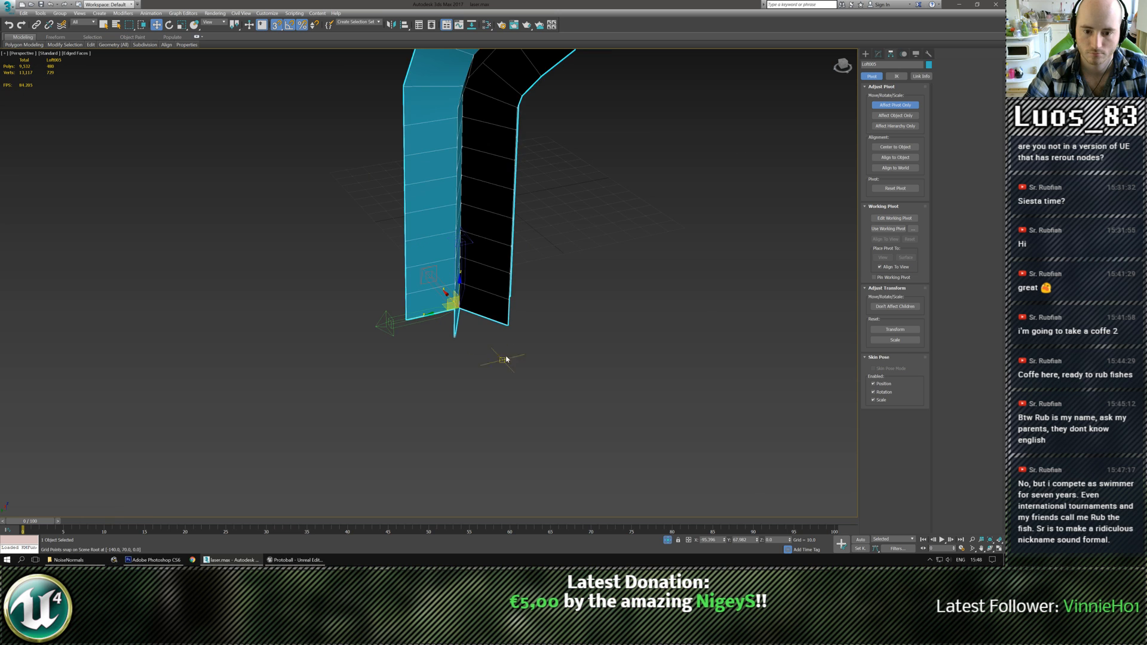
click(880, 108)
click(866, 54)
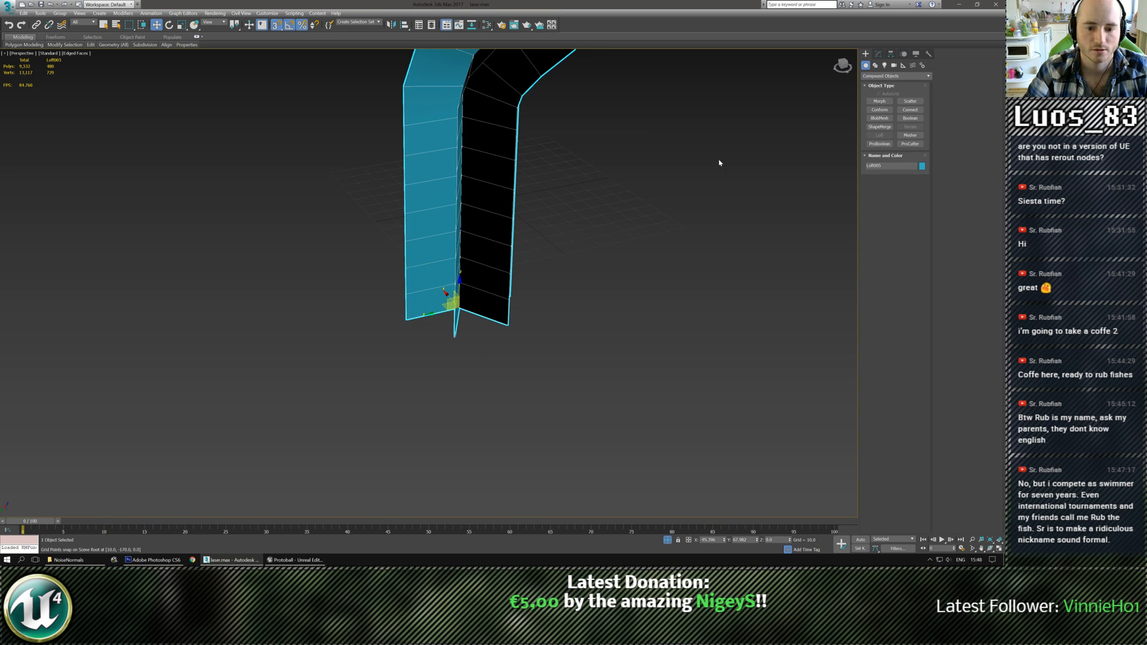
Rotate the upright strand 90 degrees about the Y axis with angle snap so it lies horizontally
scroll(570, 263, down, 5)
middle_drag(568, 276, 546, 376)
alt+middle_drag(547, 376, 499, 369)
key(e)
key(a)
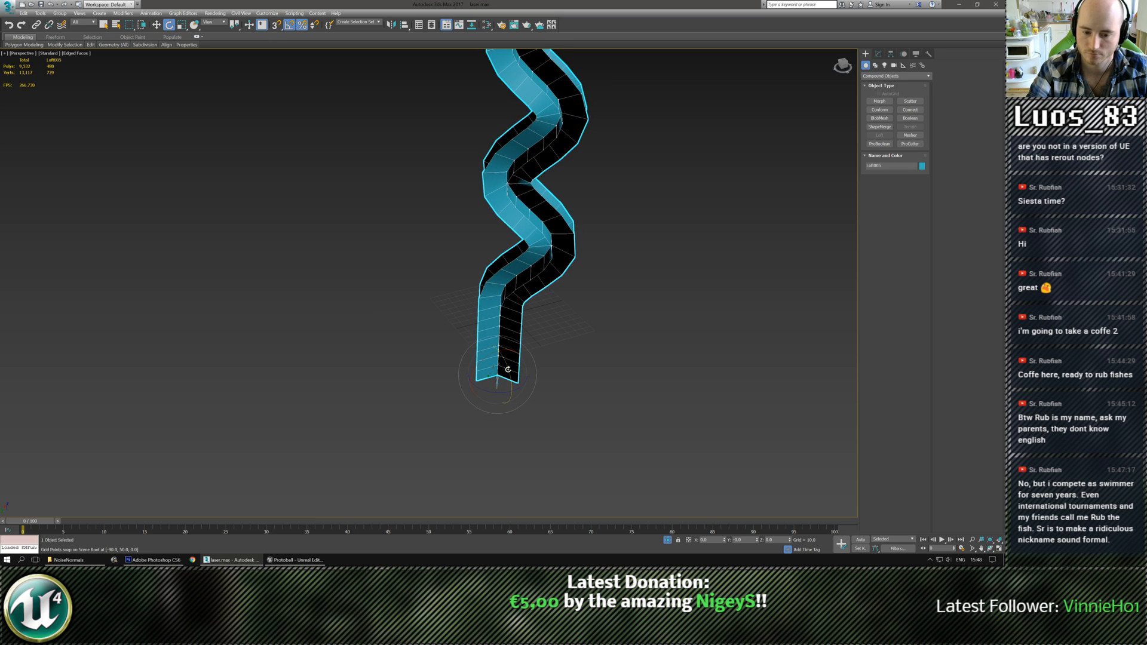
drag(499, 369, 472, 312)
middle_drag(331, 132, 397, 192)
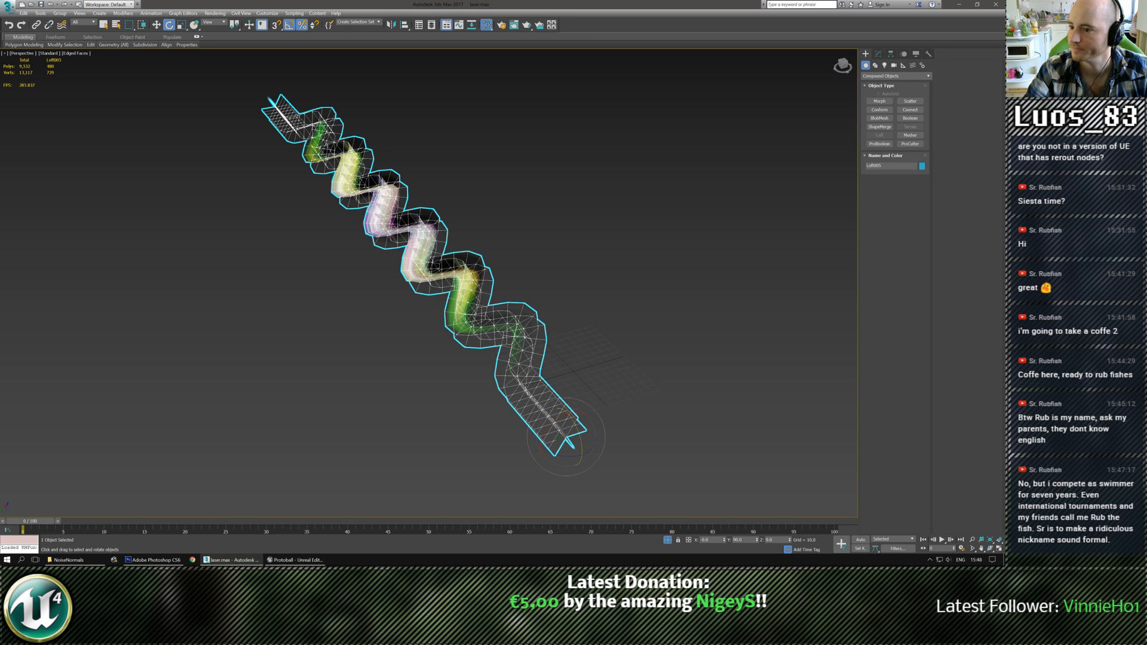
Add an Unwrap UVW modifier to the strand and rotate all its UVs 90 degrees in the UV editor
click(878, 53)
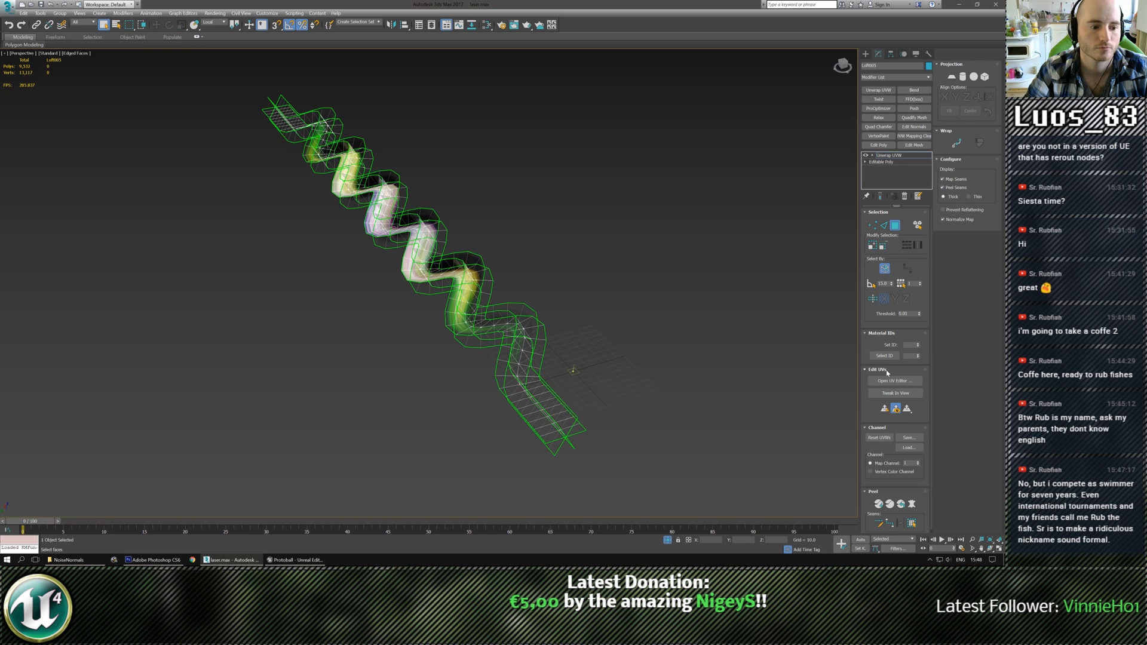
click(896, 380)
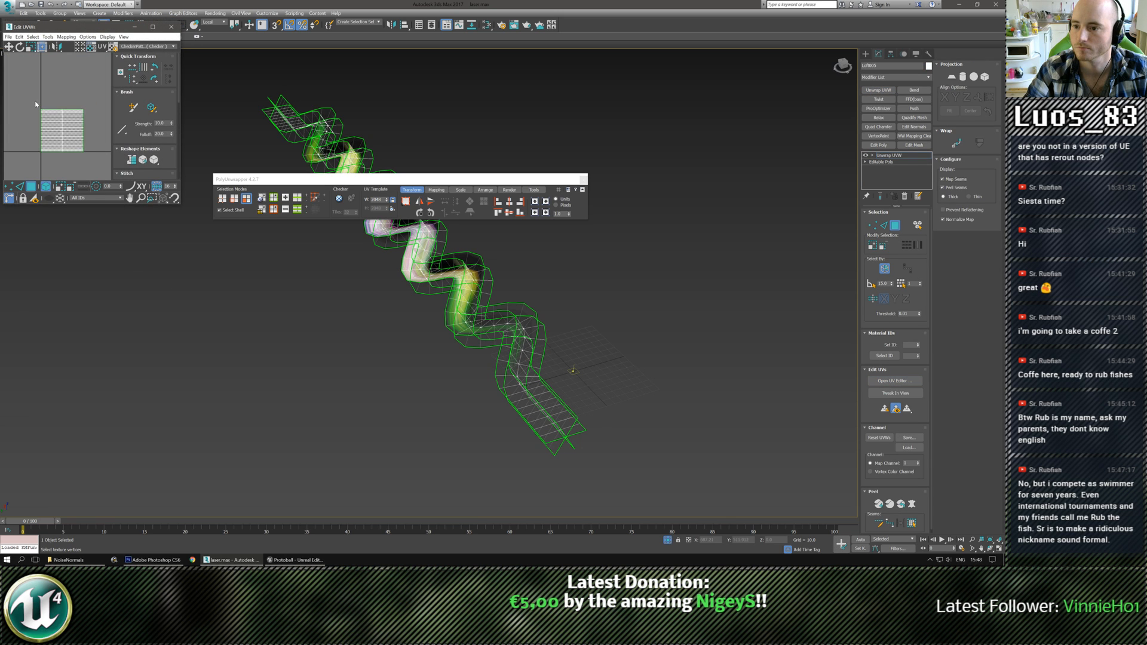
key(ctrl+a)
click(369, 349)
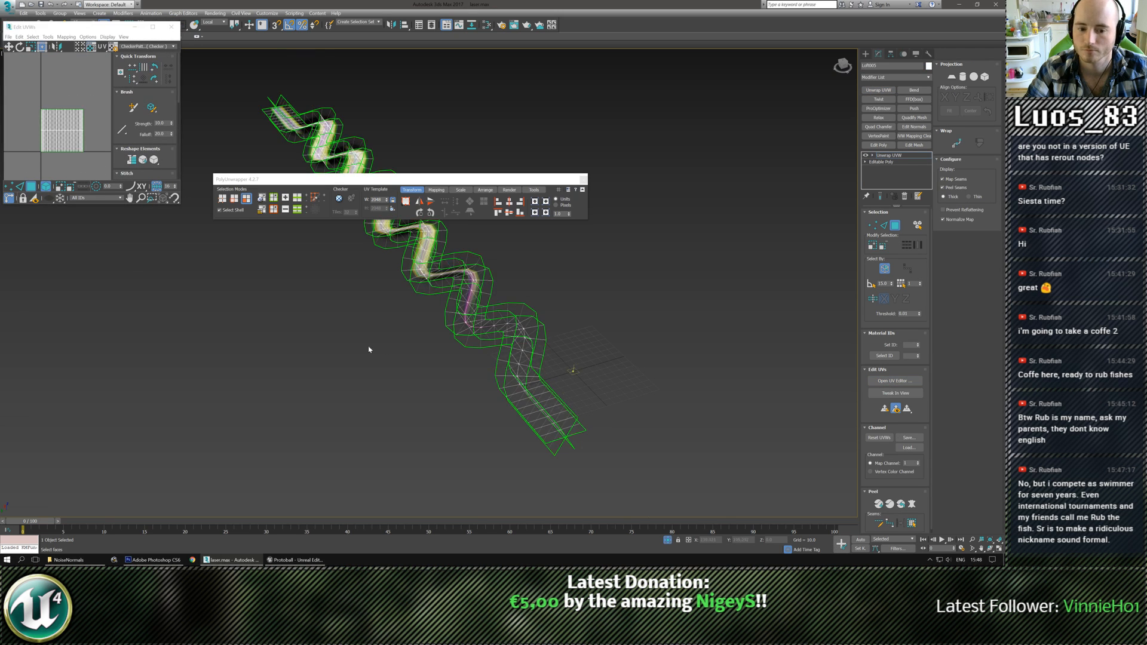
Reverse the UV layout so the texture is solid at the strand's base and fades toward its far end
middle_drag(419, 312, 484, 324)
drag(40, 102, 108, 173)
click(396, 311)
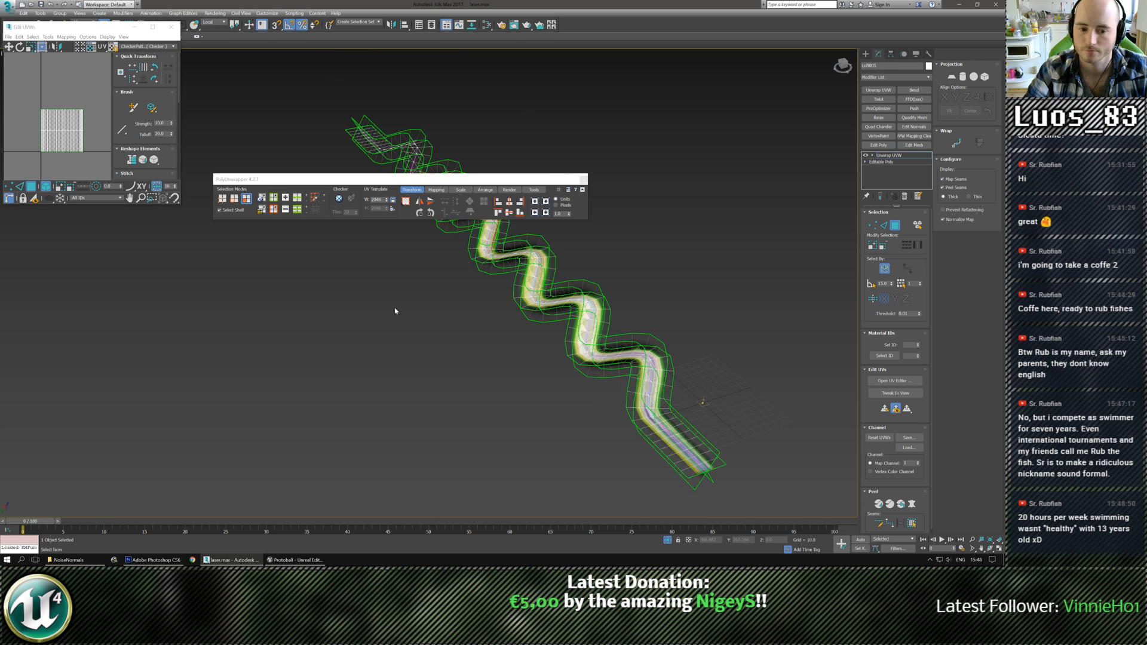
middle_drag(491, 334, 463, 322)
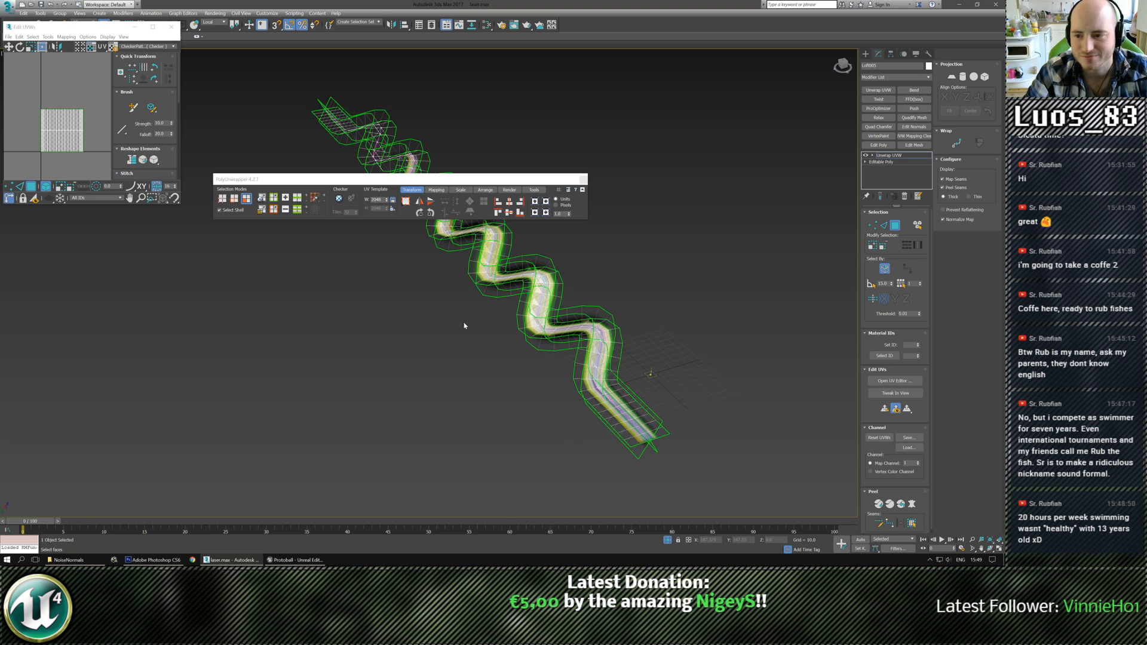
Close the UV editor and collapse the unwrapped strand back to an editable poly
click(171, 27)
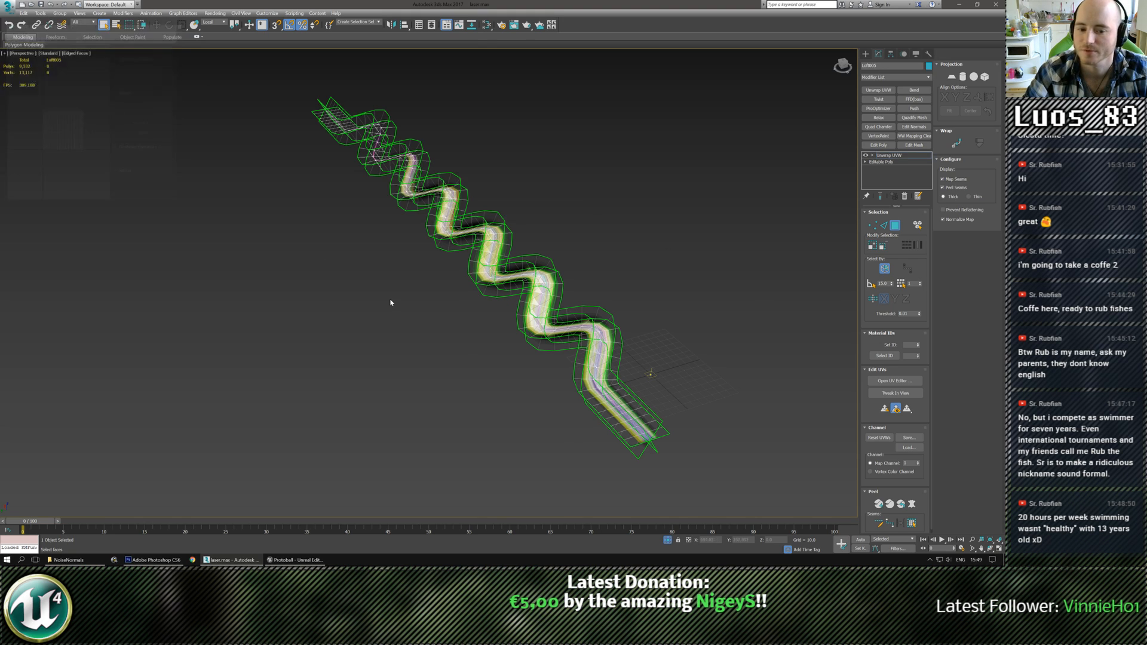
key(ctrl+e)
scroll(567, 378, up, 4)
scroll(586, 387, down, 2)
middle_drag(586, 387, 545, 354)
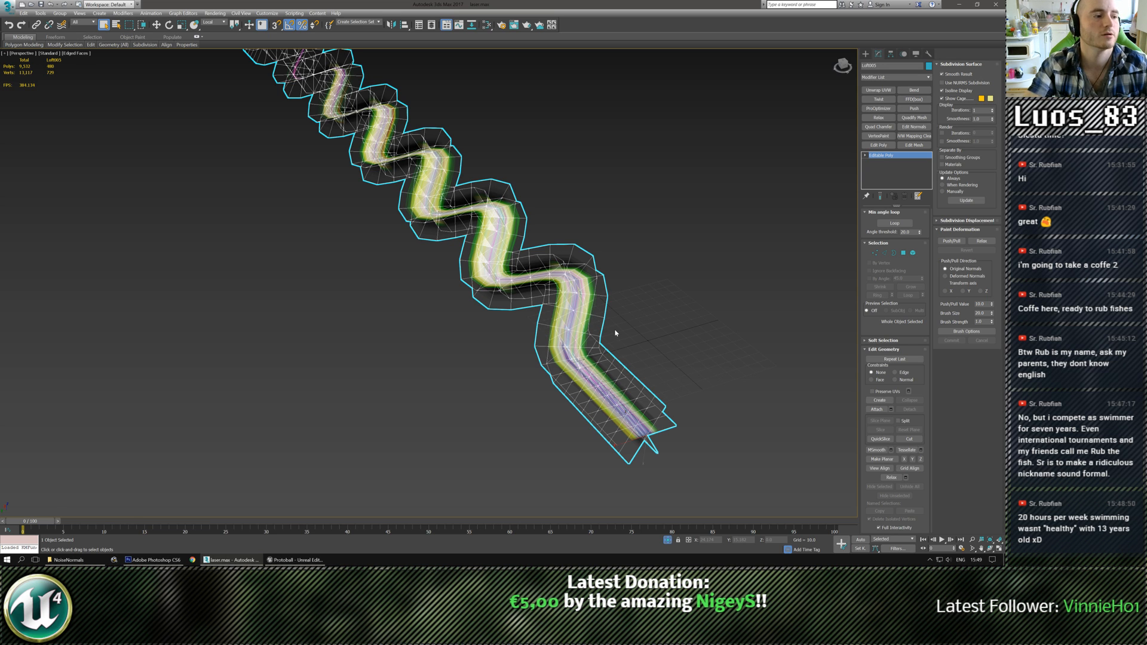
Place the strand's pivot end at the world origin by resetting its X and Y positions to 0
scroll(589, 389, down, 5)
alt+middle_drag(520, 343, 504, 381)
key(w)
scroll(493, 384, up, 8)
scroll(492, 383, down, 6)
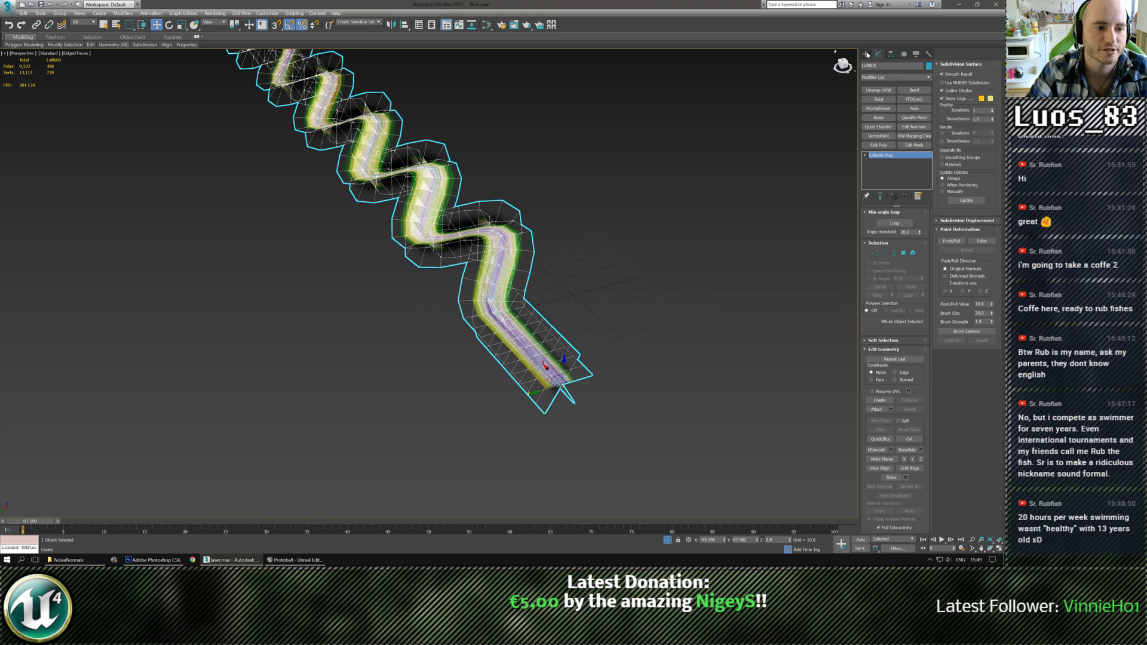
click(866, 53)
right_click(725, 541)
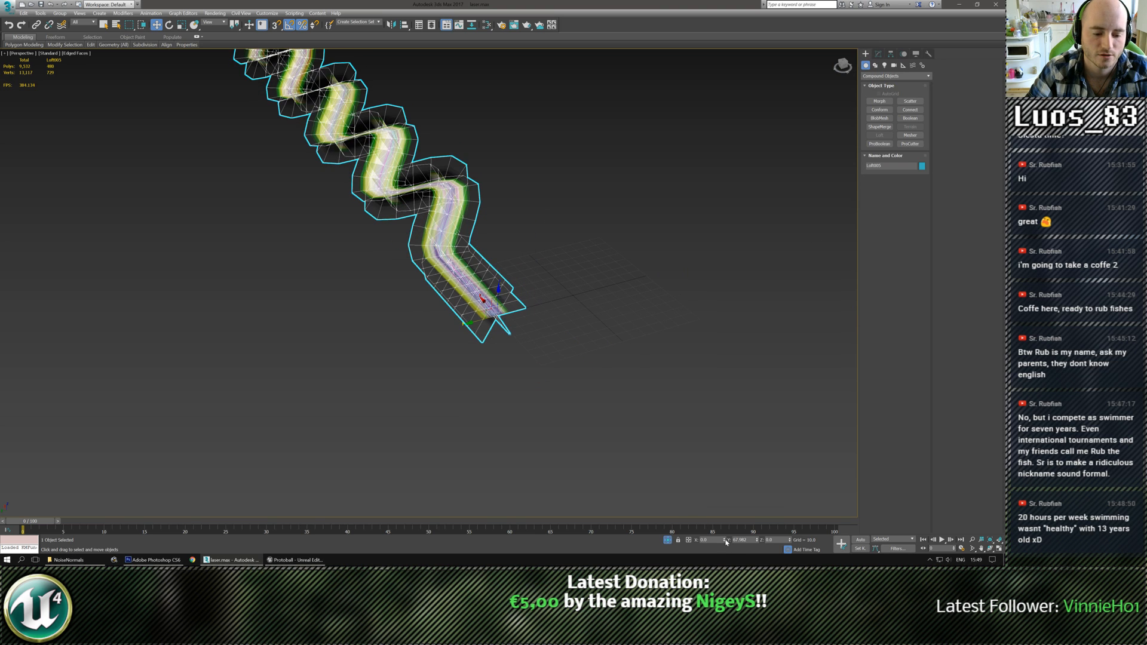
right_click(756, 540)
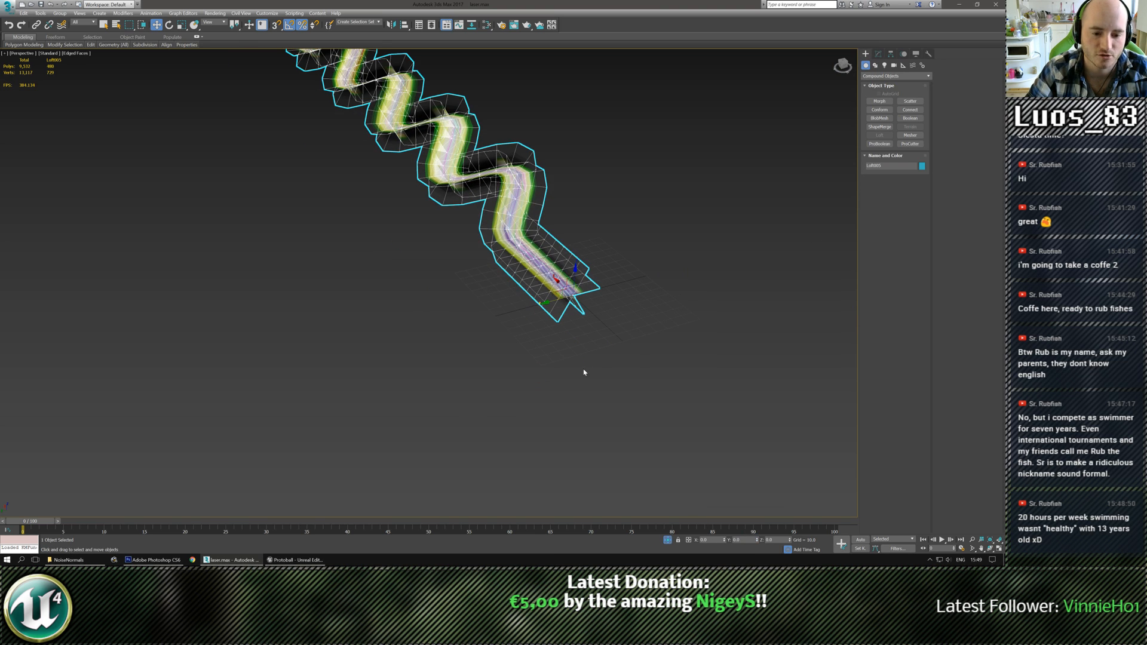
middle_drag(585, 372, 597, 397)
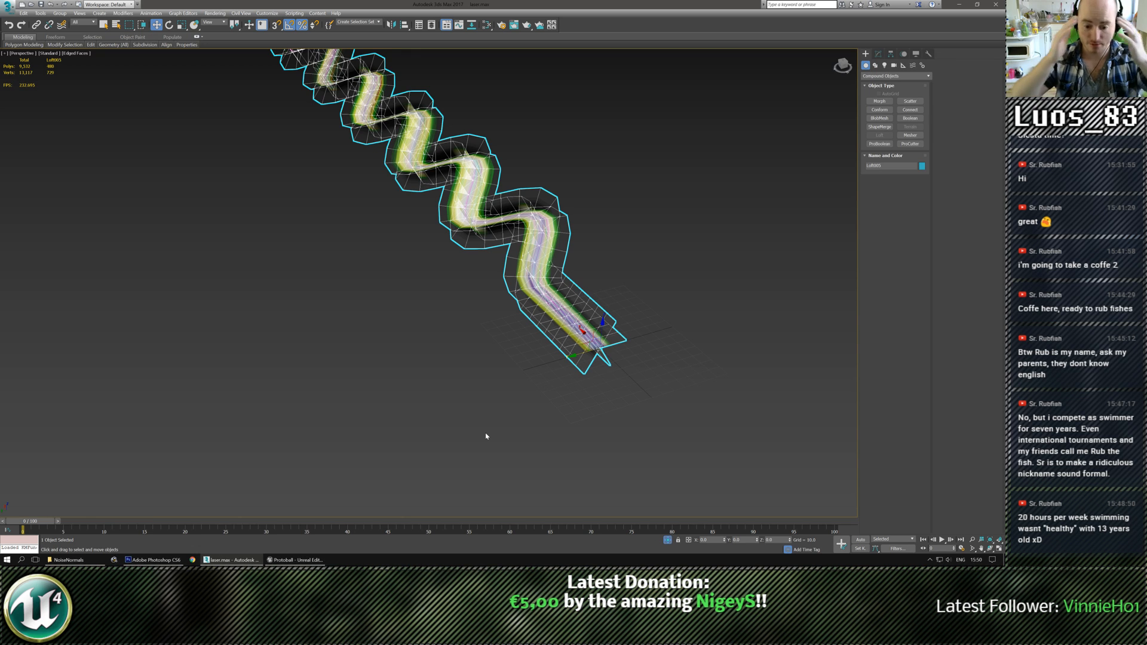
Create two rotated copies of the strand around its long axis to form a three-strand swirl
middle_drag(586, 398, 475, 383)
key(e)
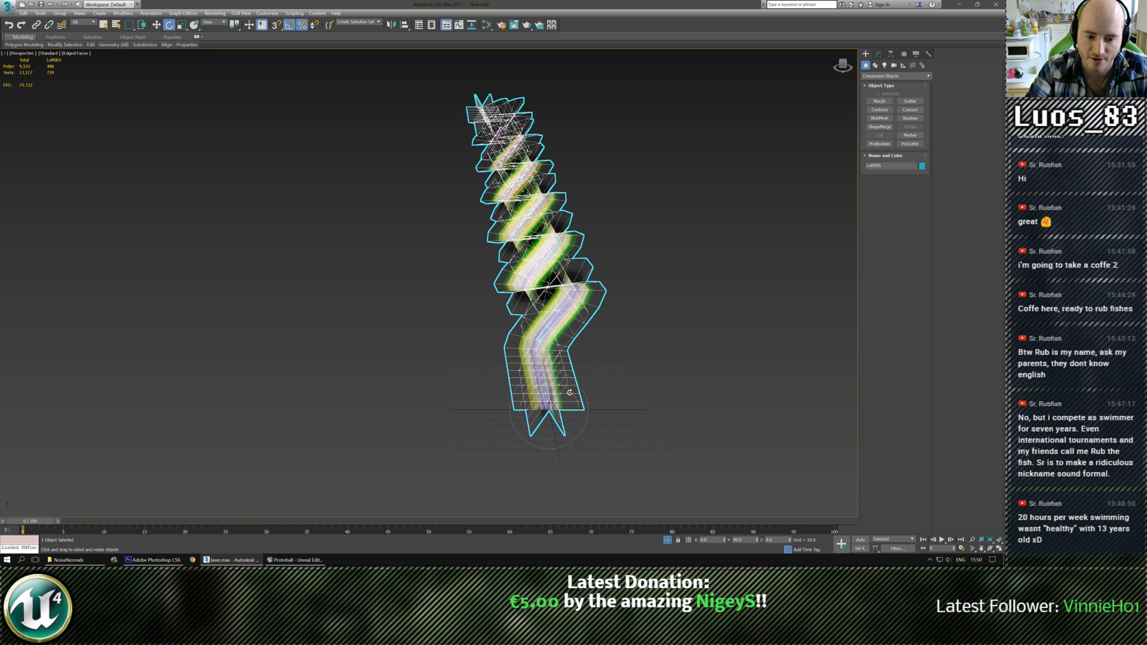
mouse_move(556, 406)
shift+mouse_down()
mouse_move(554, 391)
mouse_move(477, 389)
shift+mouse_up()
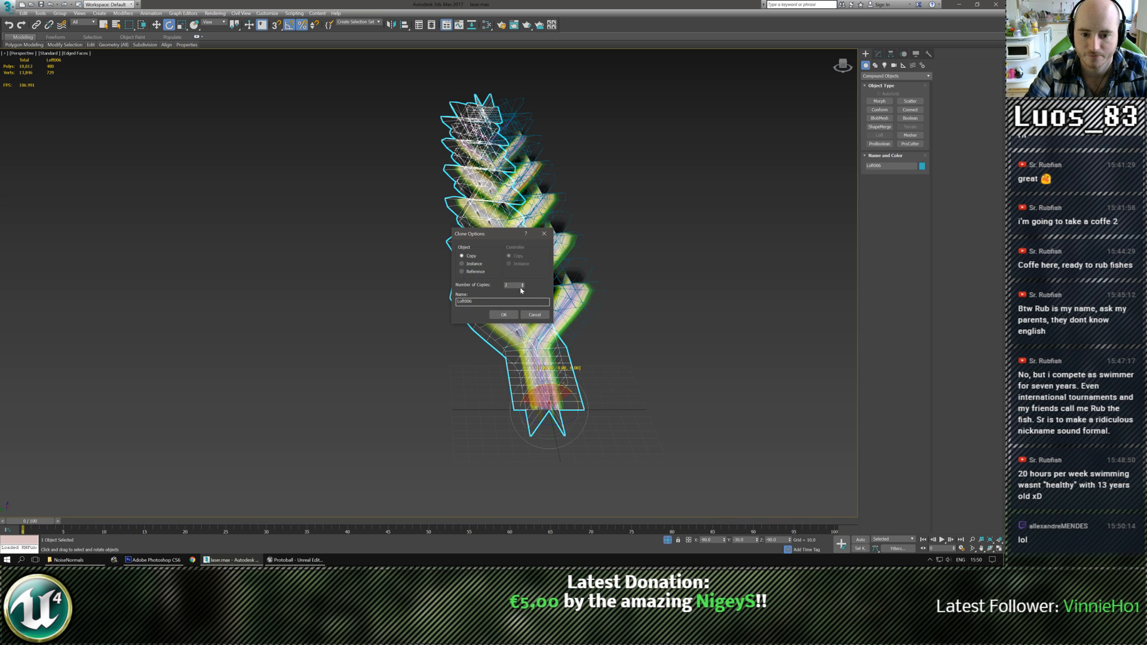
click(504, 314)
click(446, 365)
Examine the three intertwined strands, with all of them selected, for their overall shape and texture flow
alt+middle_drag(446, 365, 586, 359)
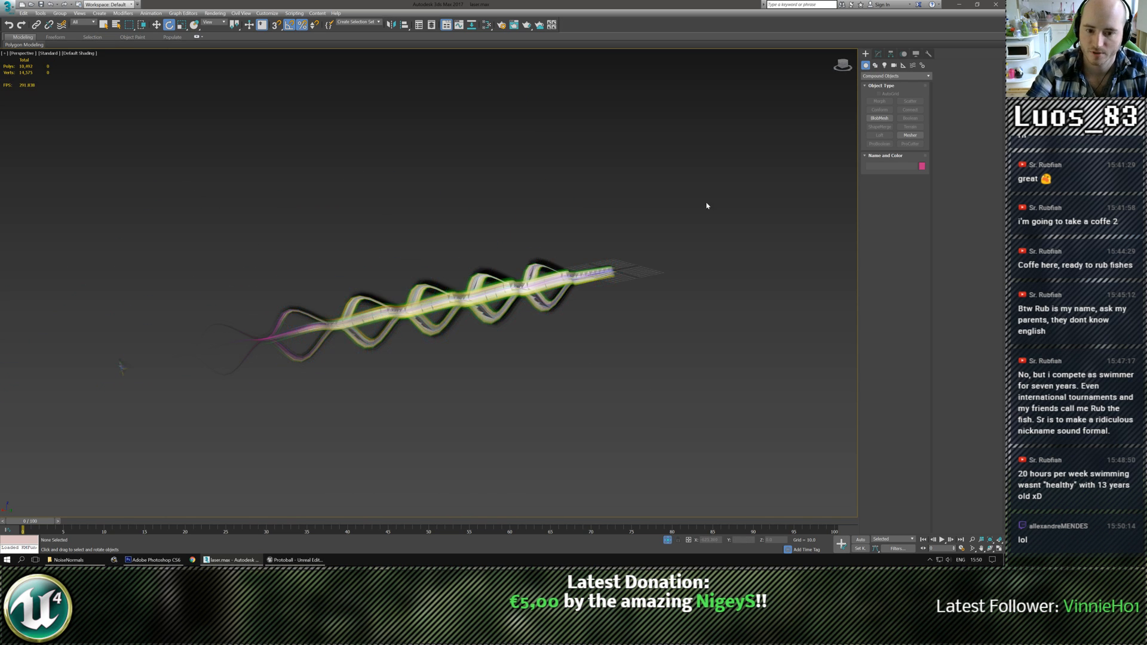
alt+middle_drag(425, 359, 496, 360)
scroll(425, 379, up, 3)
middle_drag(425, 379, 509, 403)
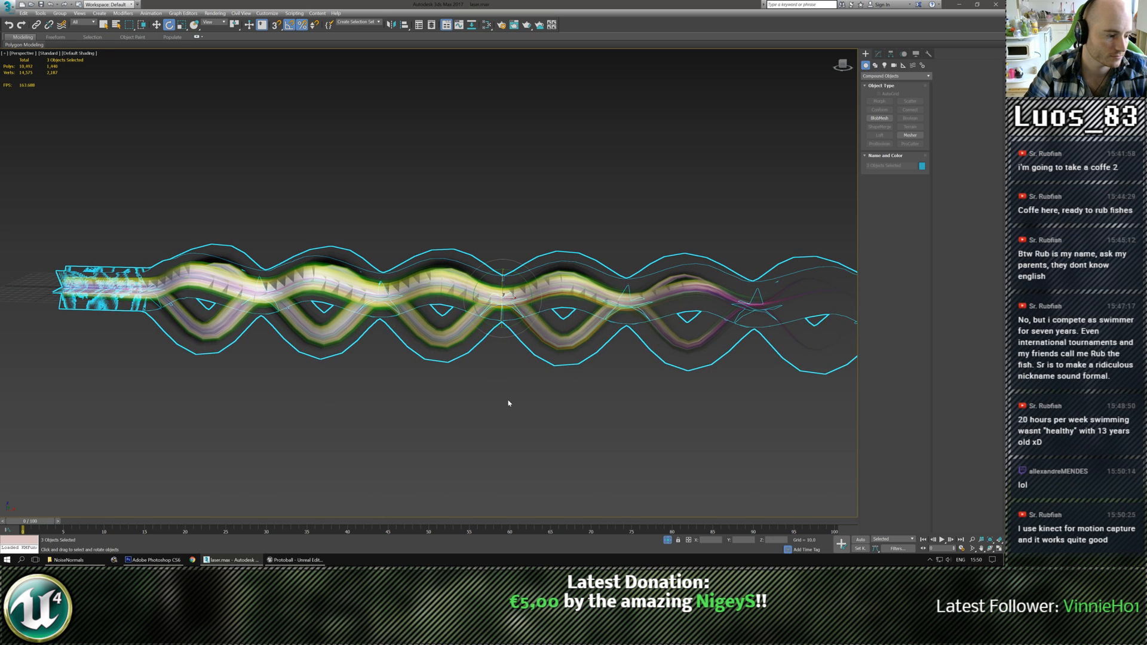
middle_drag(586, 406, 572, 394)
scroll(567, 376, up, 3)
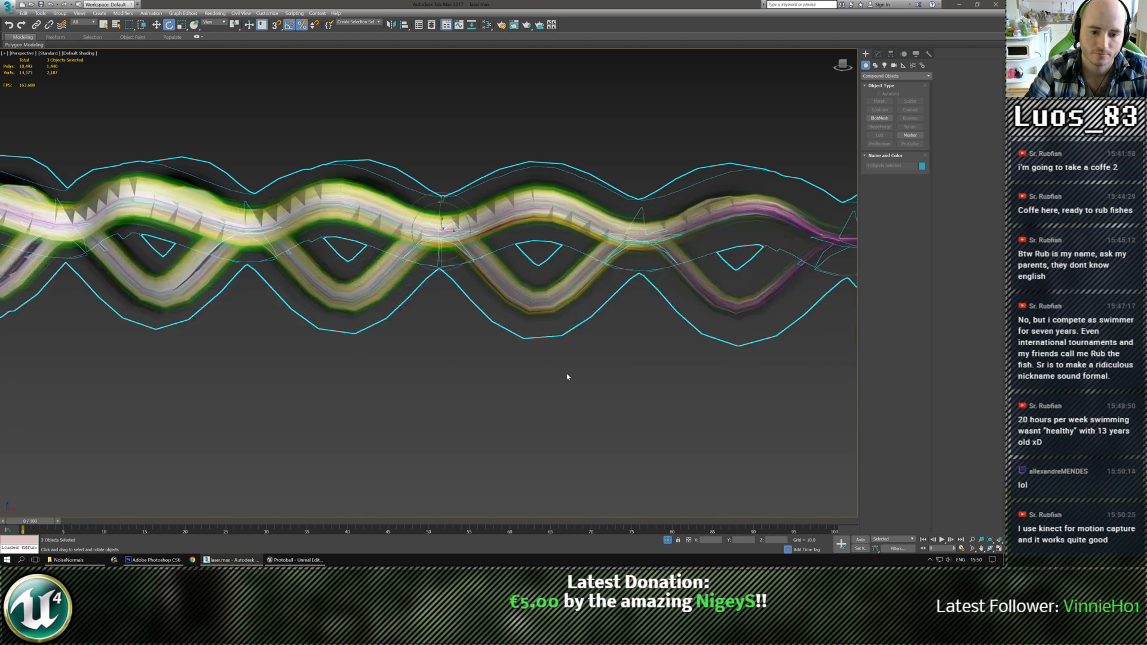
alt+middle_drag(502, 366, 512, 304)
scroll(449, 320, down, 2)
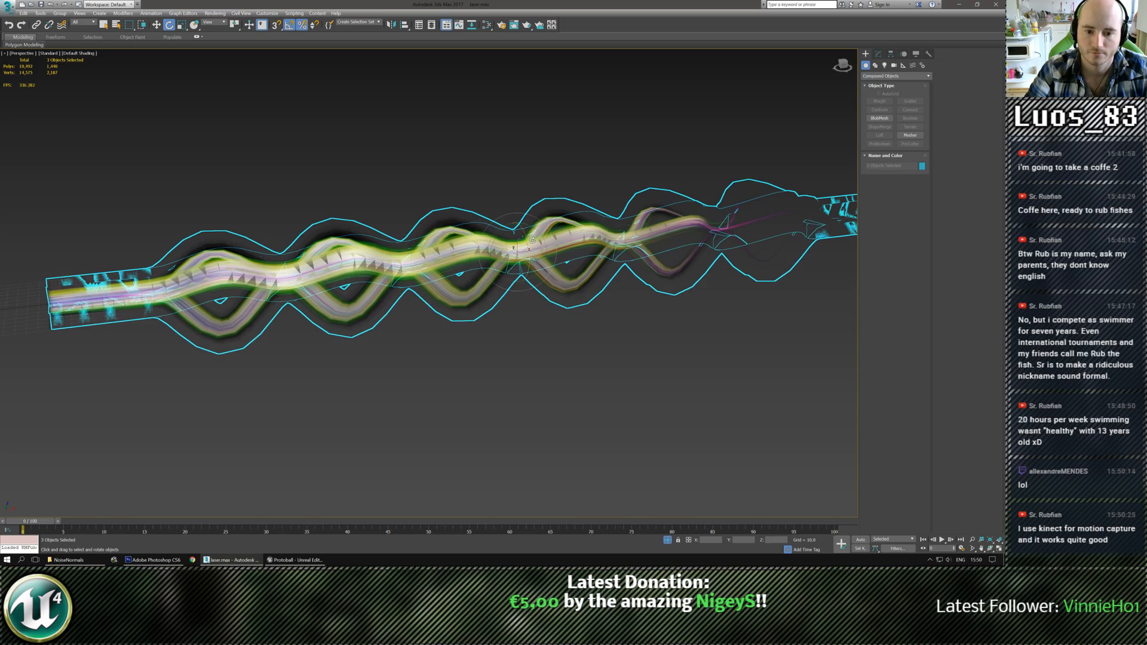
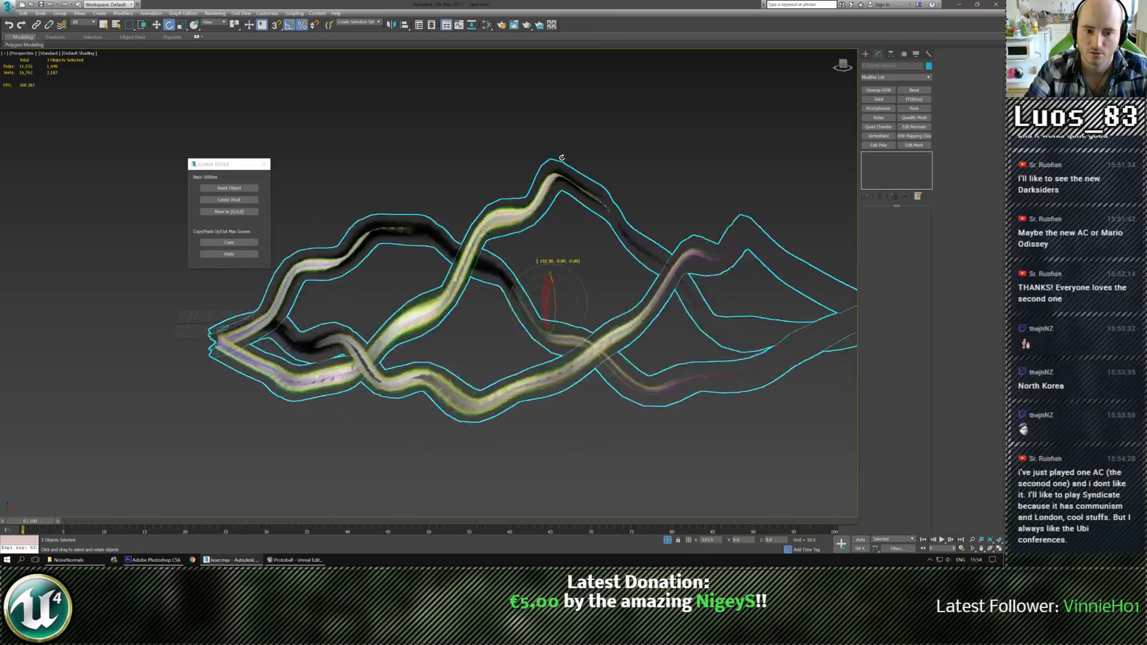
Undo the last rotation of the three strands and deselect them
key(ctrl+z)
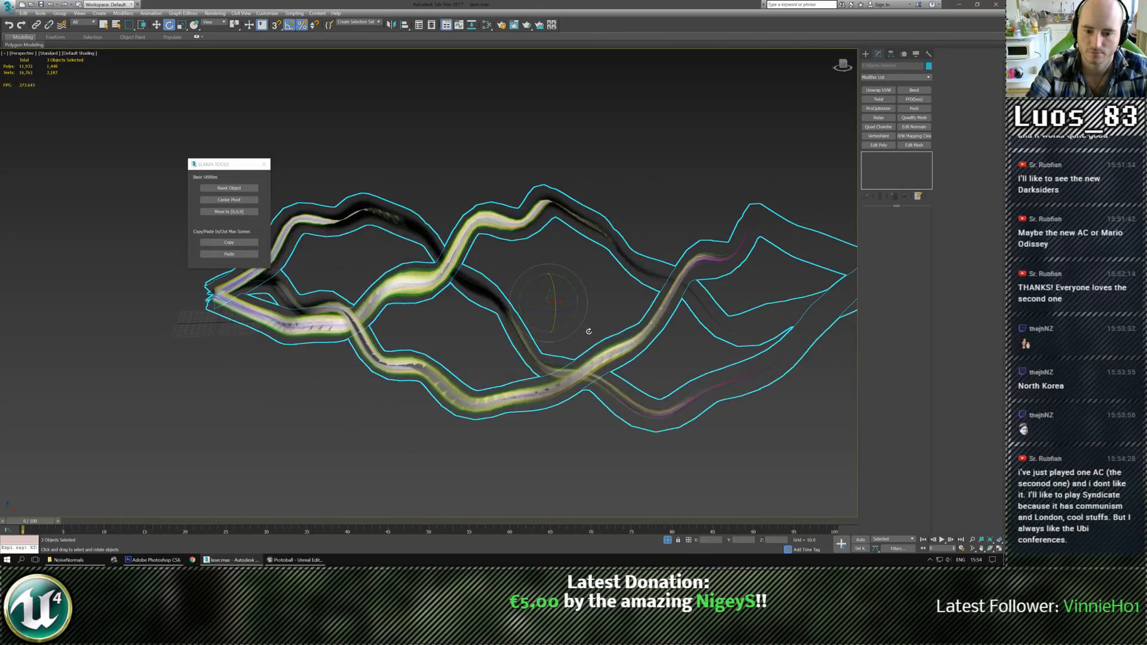
scroll(587, 332, down, 3)
alt+middle_drag(587, 331, 625, 361)
key(w)
click(606, 441)
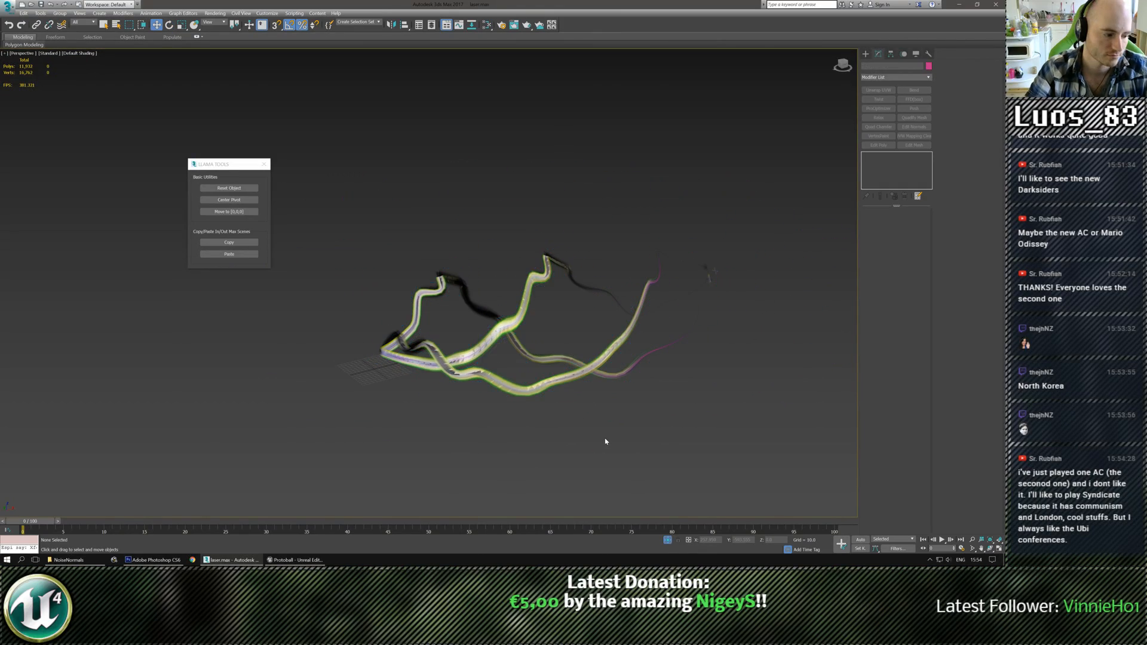
scroll(606, 440, down, 3)
middle_drag(602, 433, 591, 398)
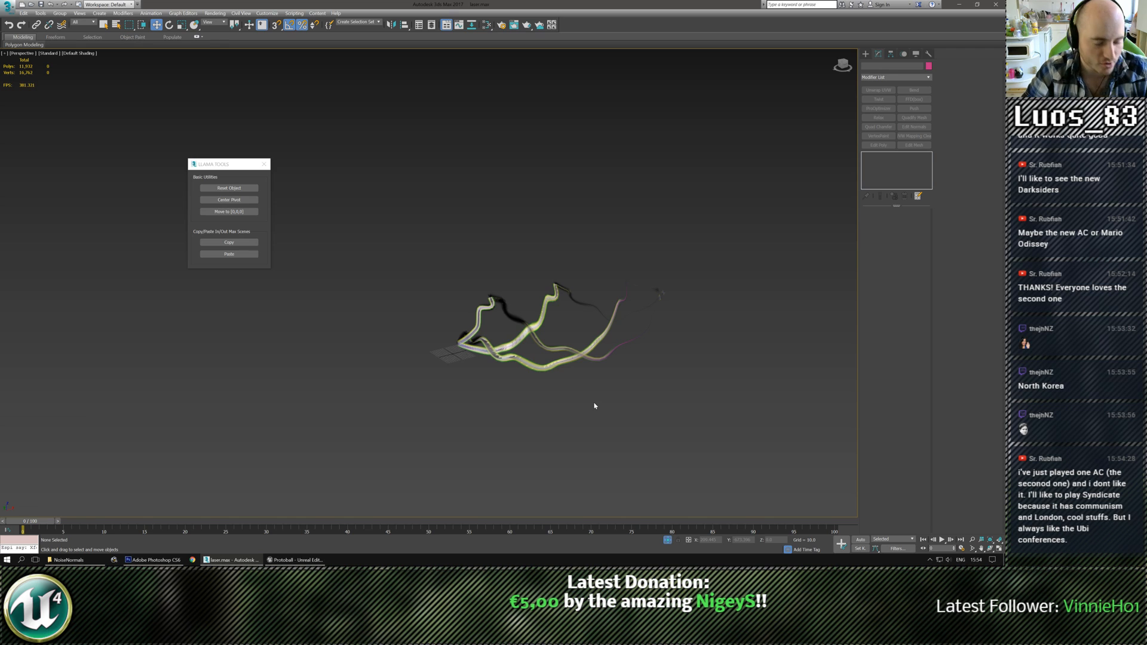
Select all three strands and exit isolation to bring back the other meshes
drag(490, 274, 491, 274)
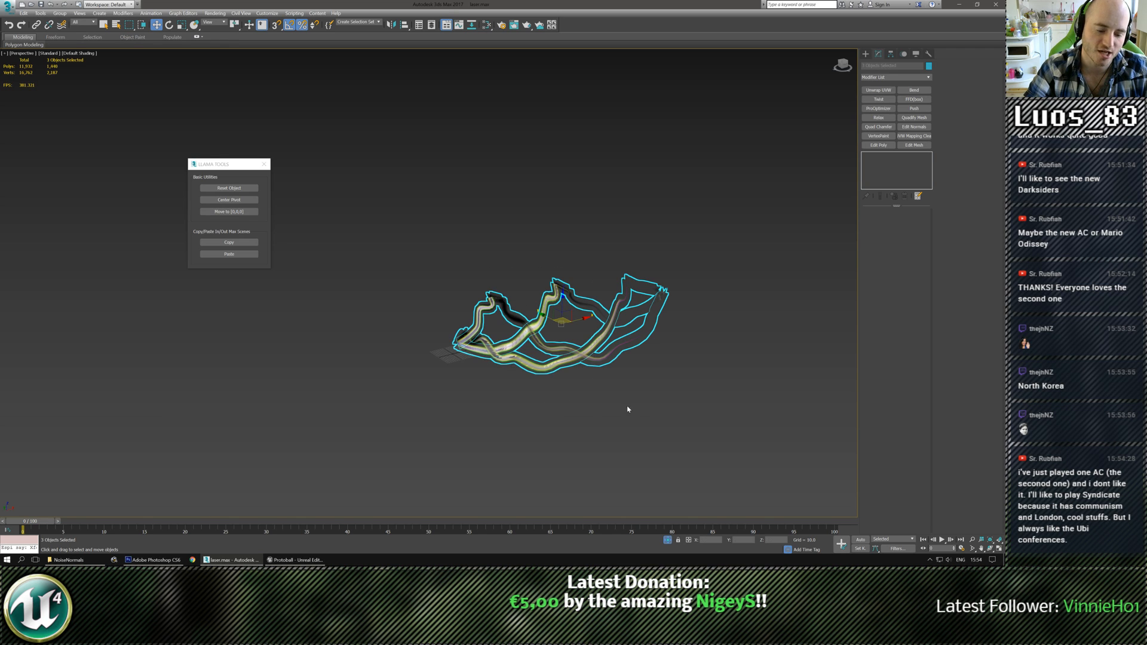
click(668, 540)
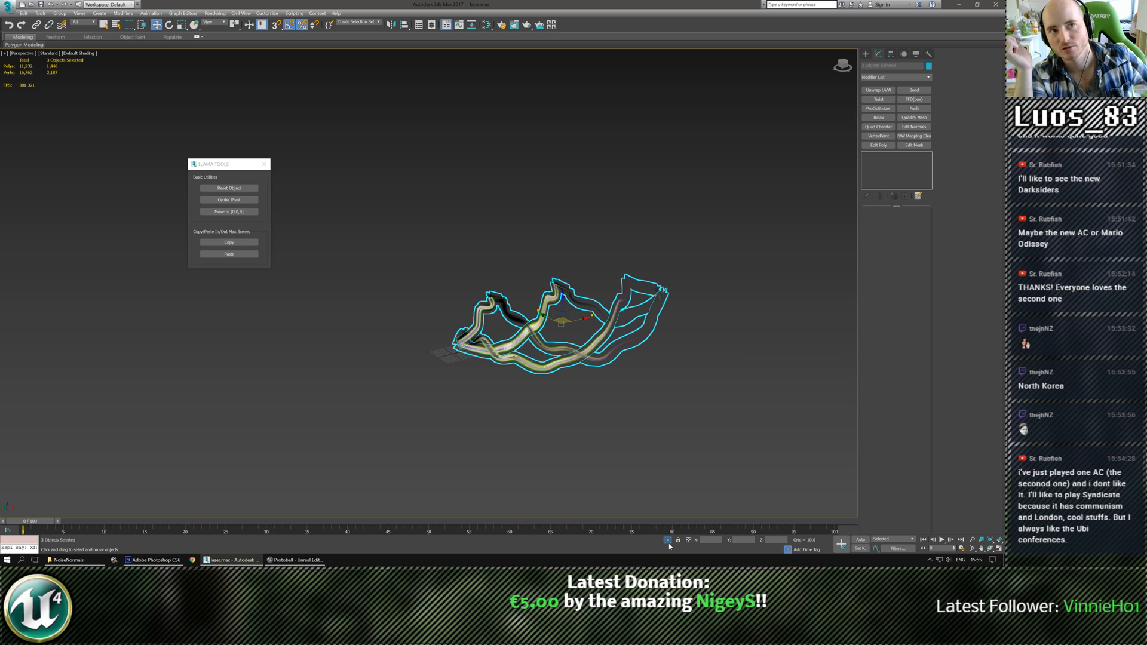
click(668, 540)
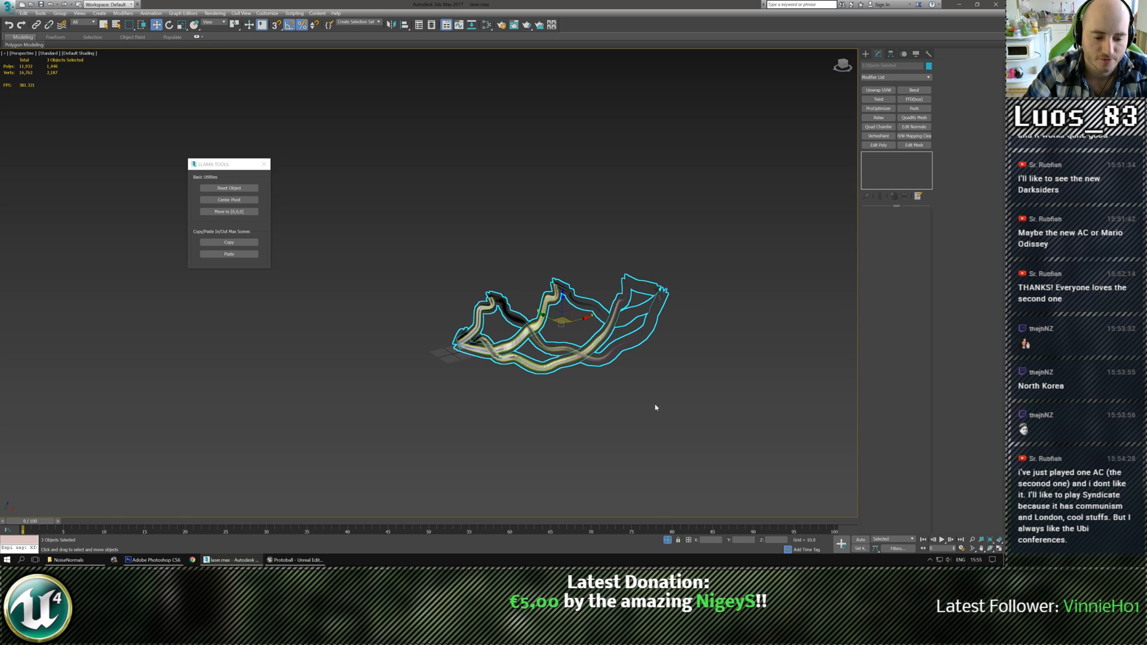
scroll(586, 382, up, 3)
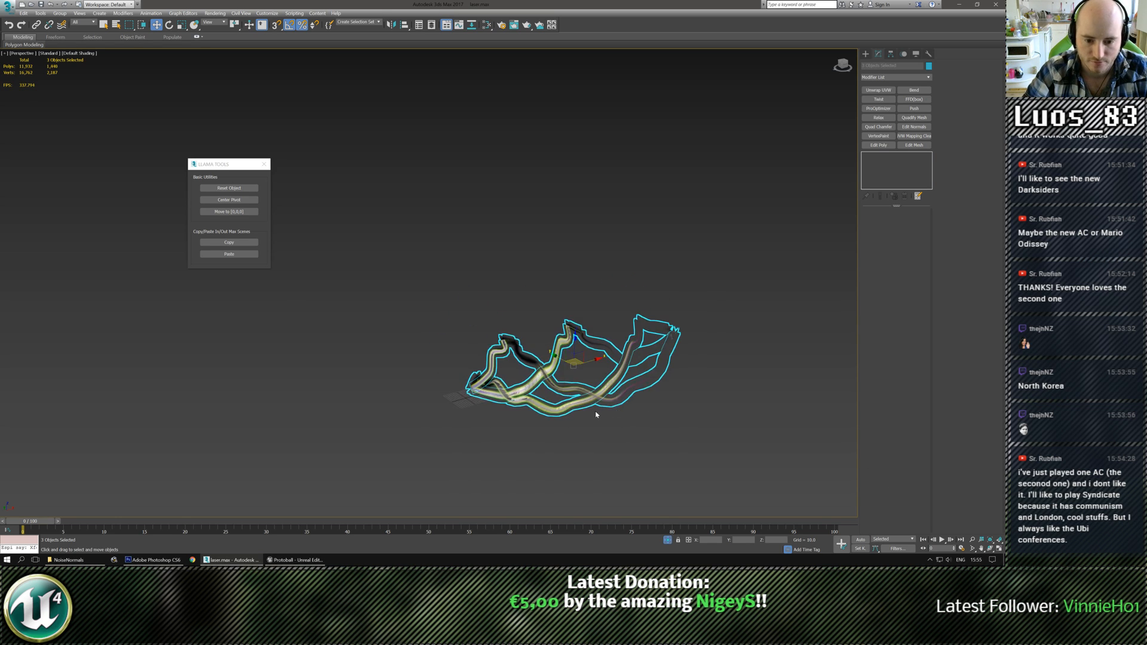
scroll(593, 413, down, 3)
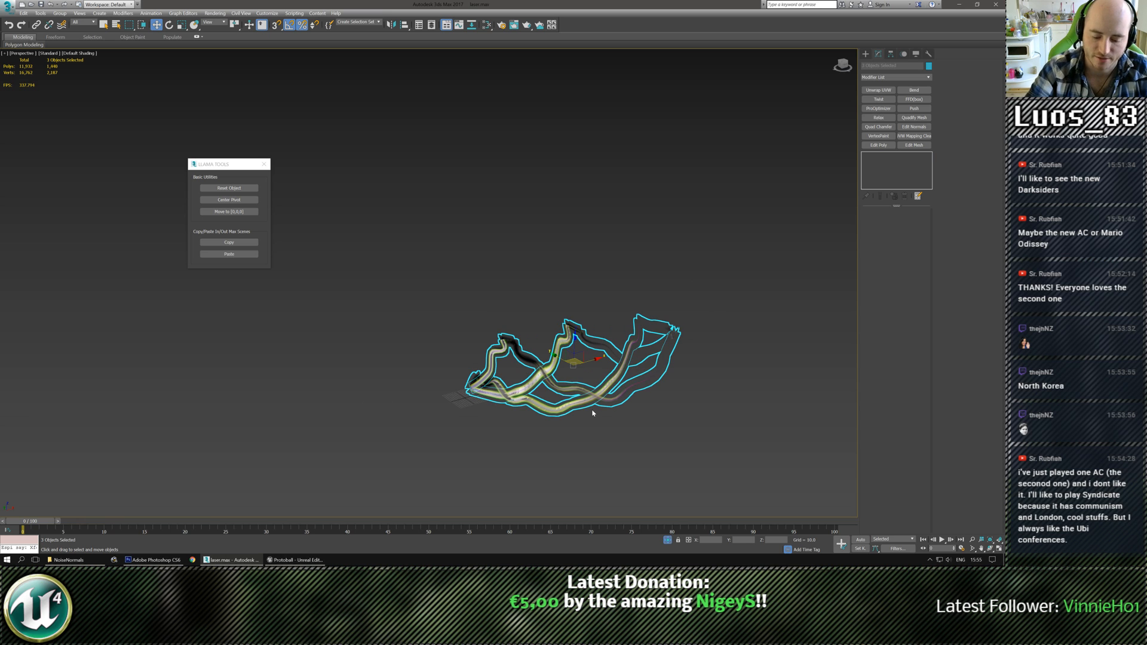
click(668, 540)
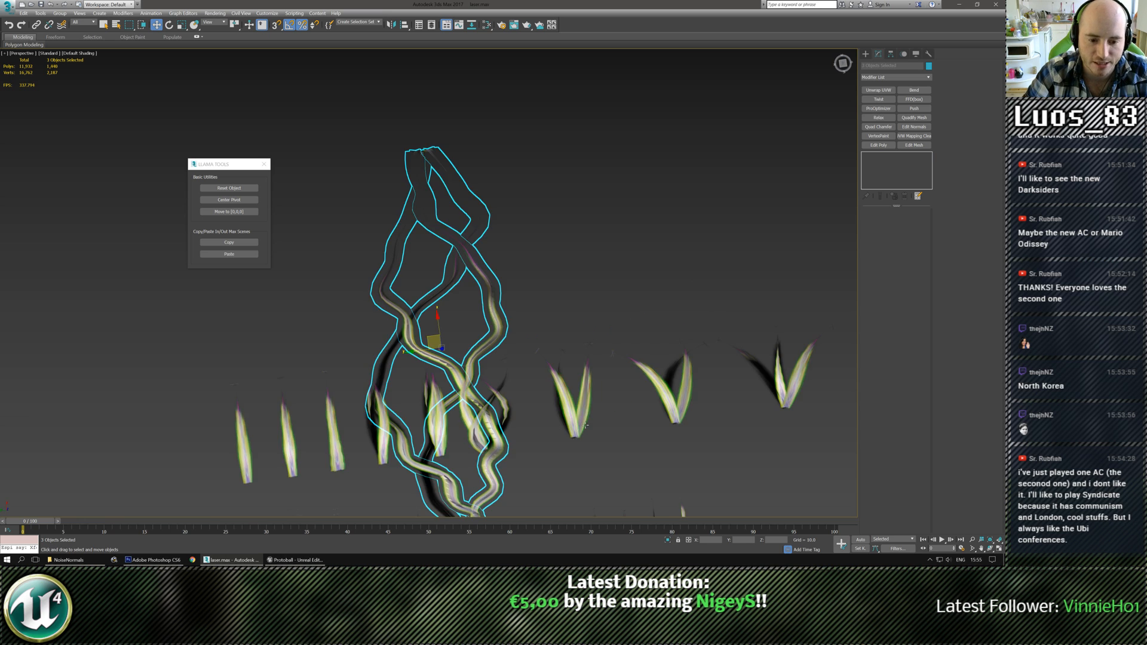
Move the selected three-strand swirl along the row to just beyond the narrow braided swirl, and deselect it
scroll(576, 418, up, 2)
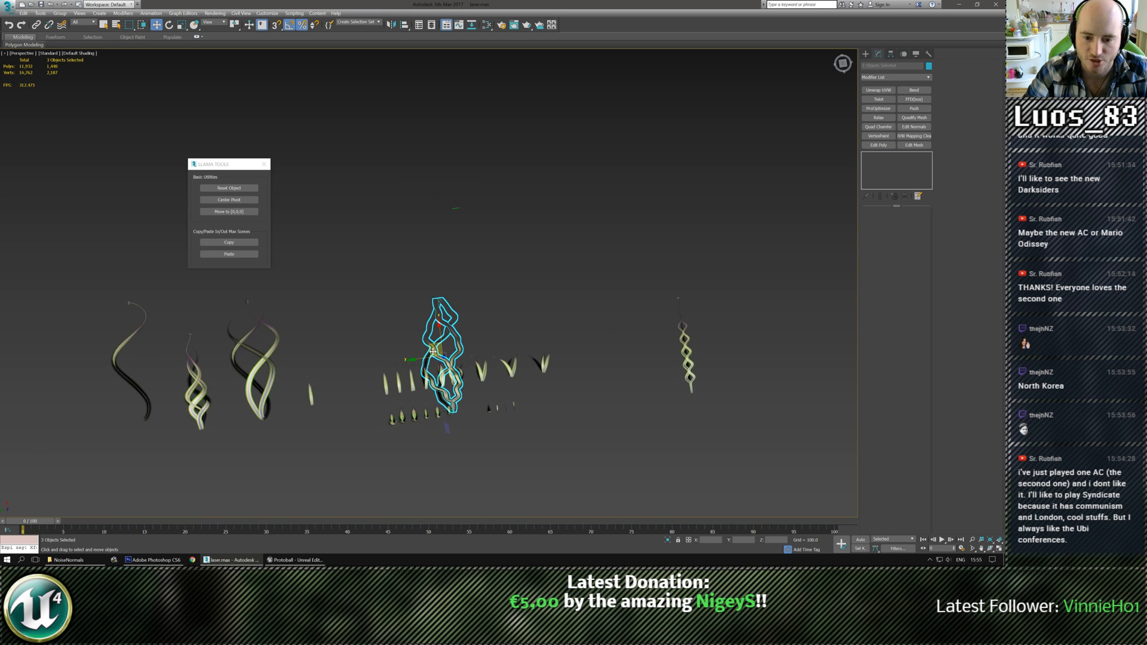
drag(433, 350, 729, 328)
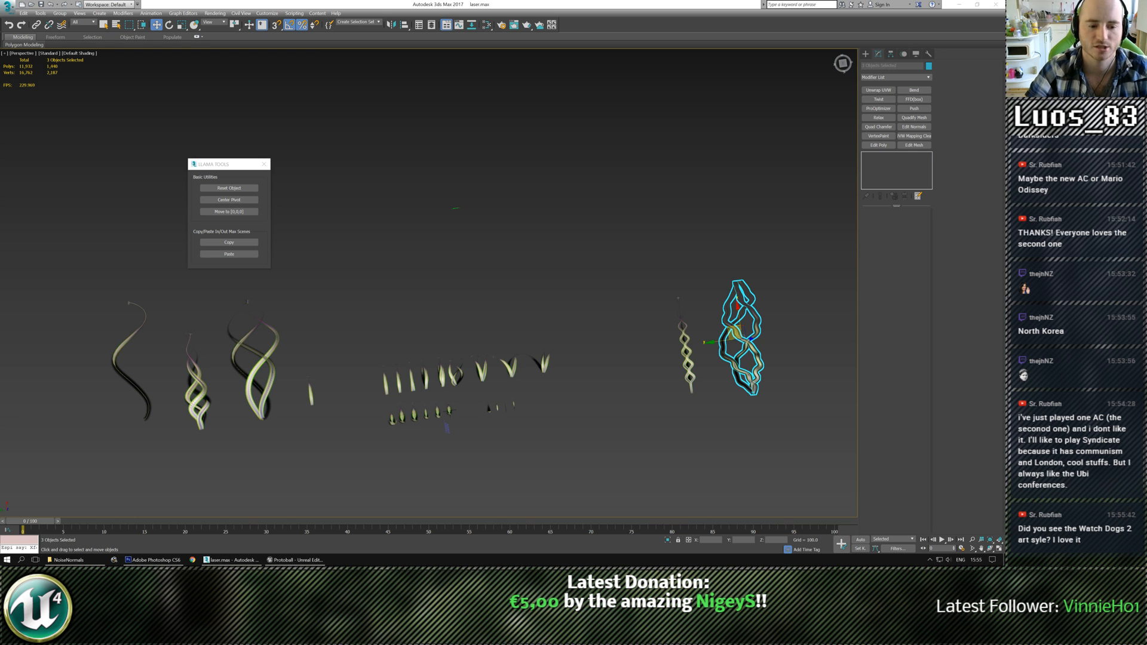
click(644, 430)
Examine the moved three-strand swirl from its base end, with its strands unselected and selected
scroll(710, 352, up, 10)
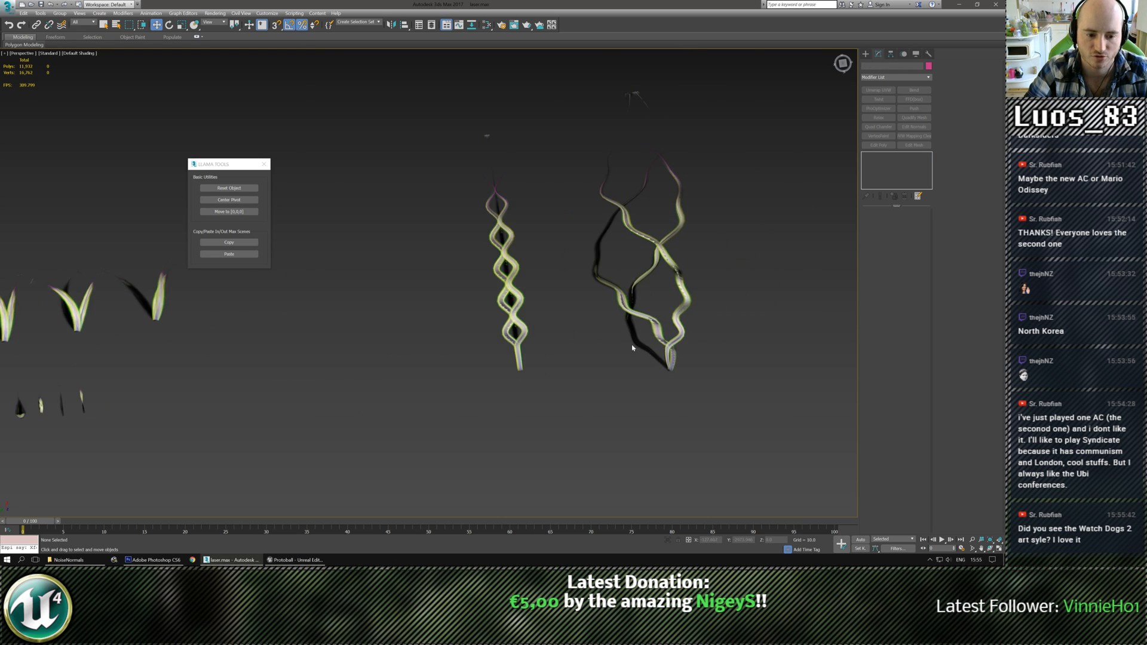
alt+middle_drag(781, 427, 628, 323)
scroll(567, 393, up, 4)
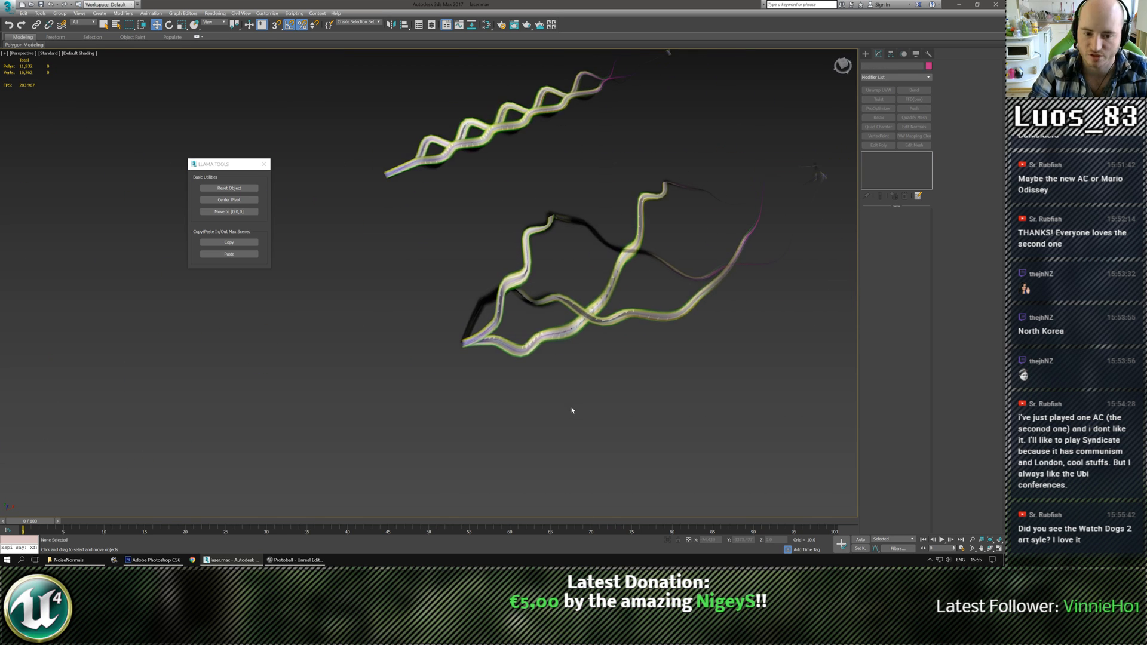
scroll(574, 395, down, 2)
scroll(445, 343, up, 4)
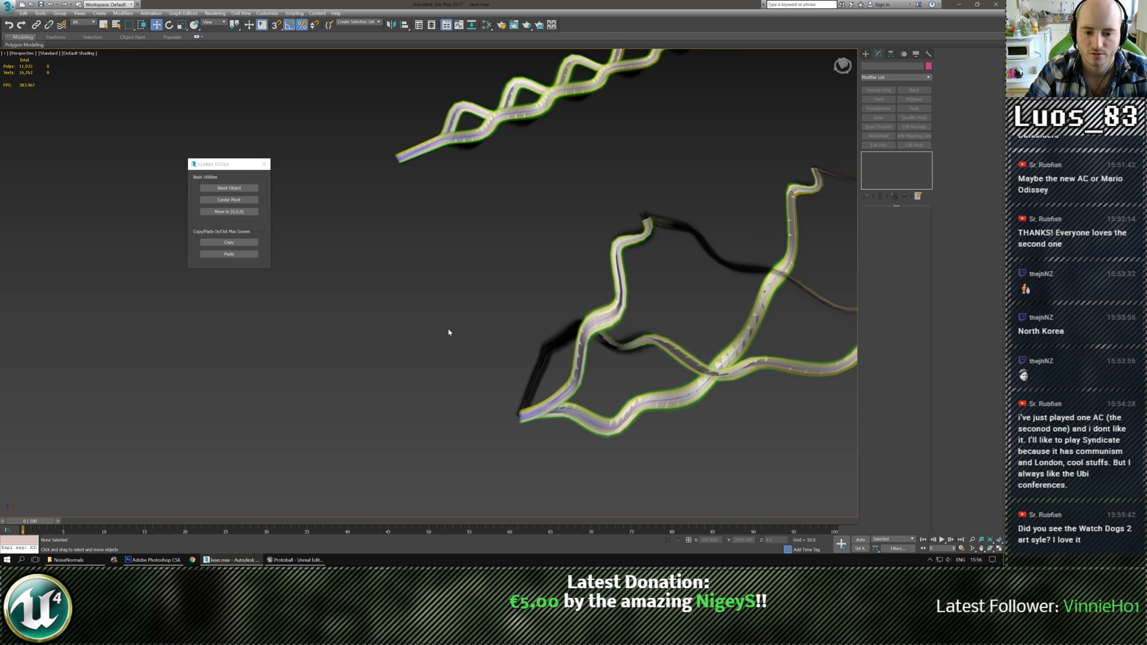
scroll(450, 330, down, 3)
drag(464, 295, 516, 413)
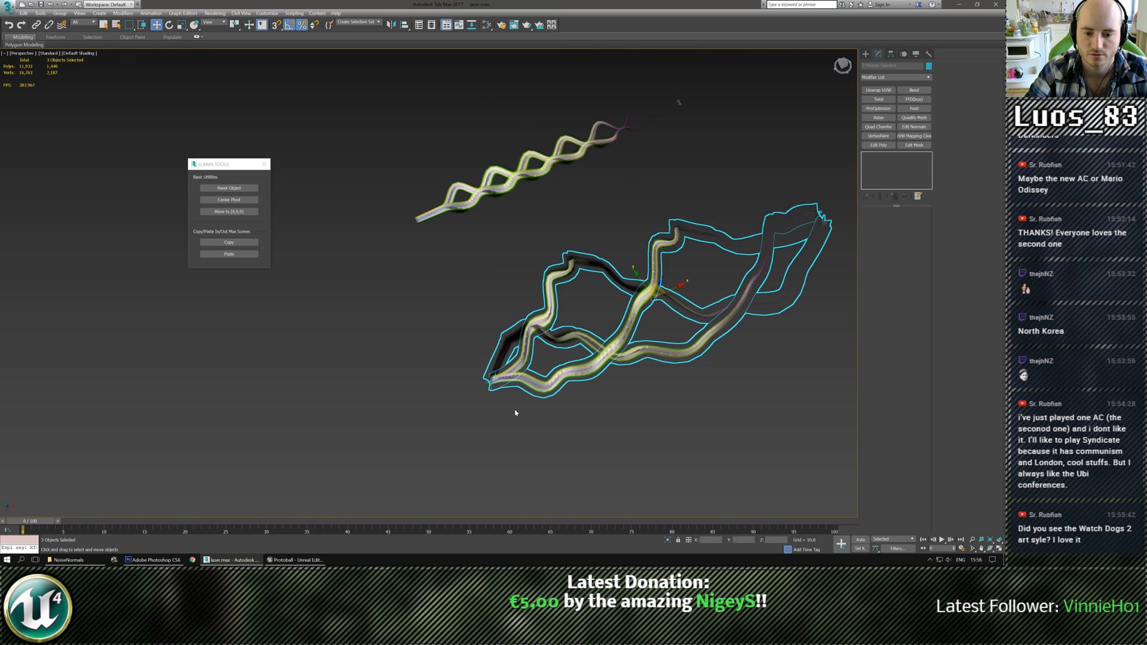
click(447, 379)
drag(444, 331, 504, 414)
scroll(504, 414, down, 3)
scroll(509, 415, up, 3)
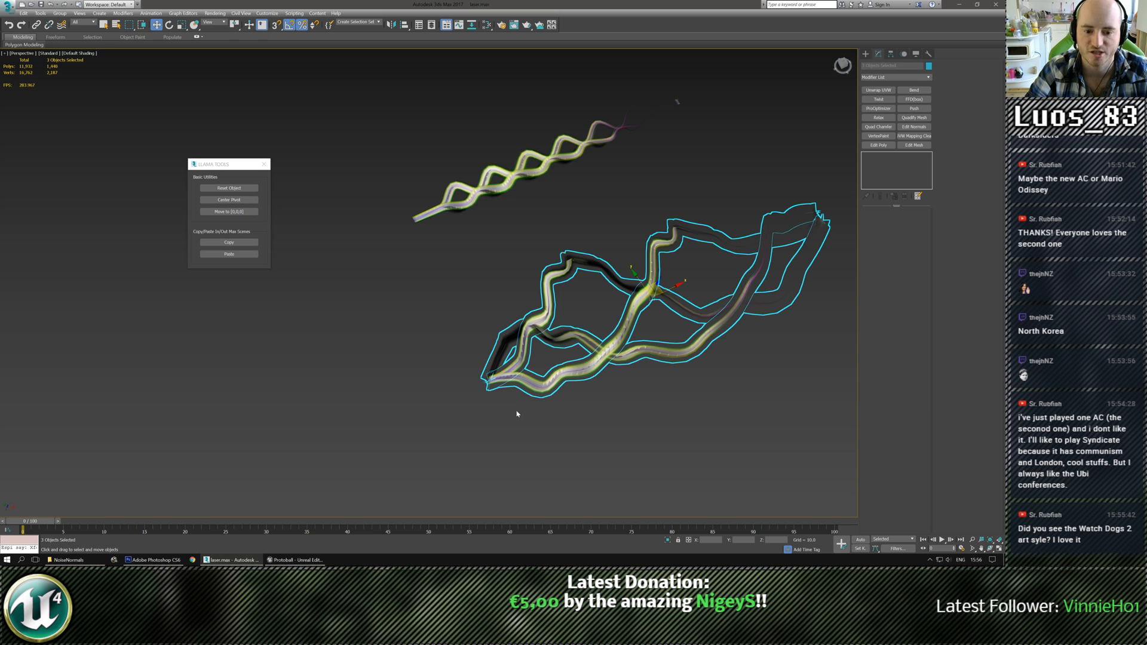
alt+middle_drag(554, 410, 549, 409)
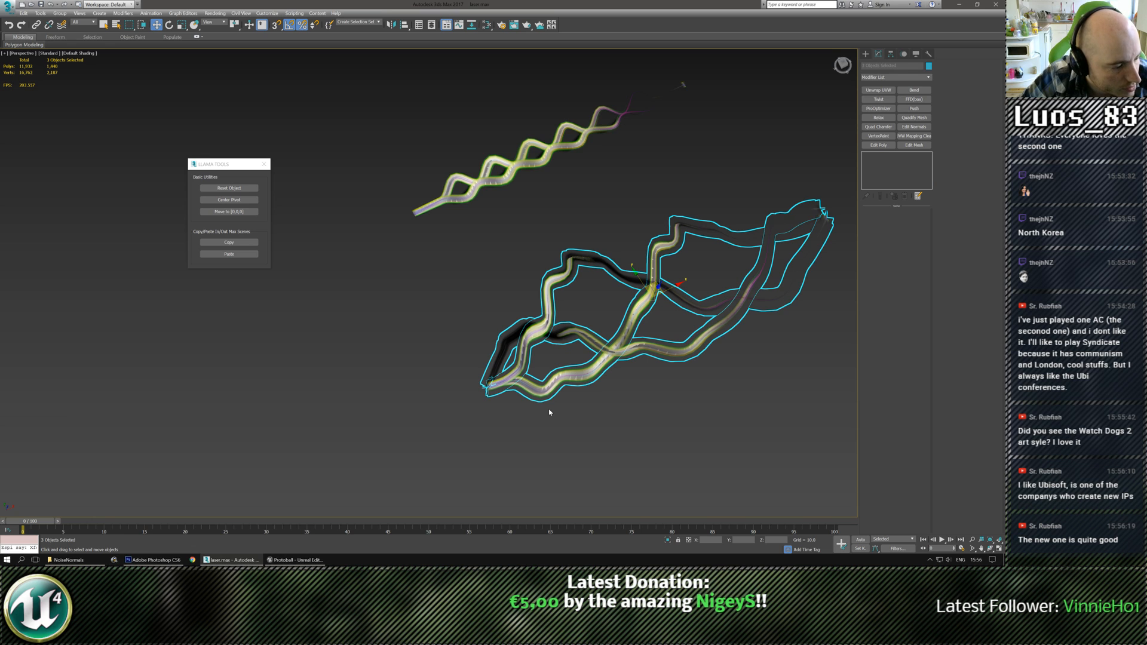
Check the swirl's individual strands and compare their shape and shared base with the narrow braided swirl
click(549, 413)
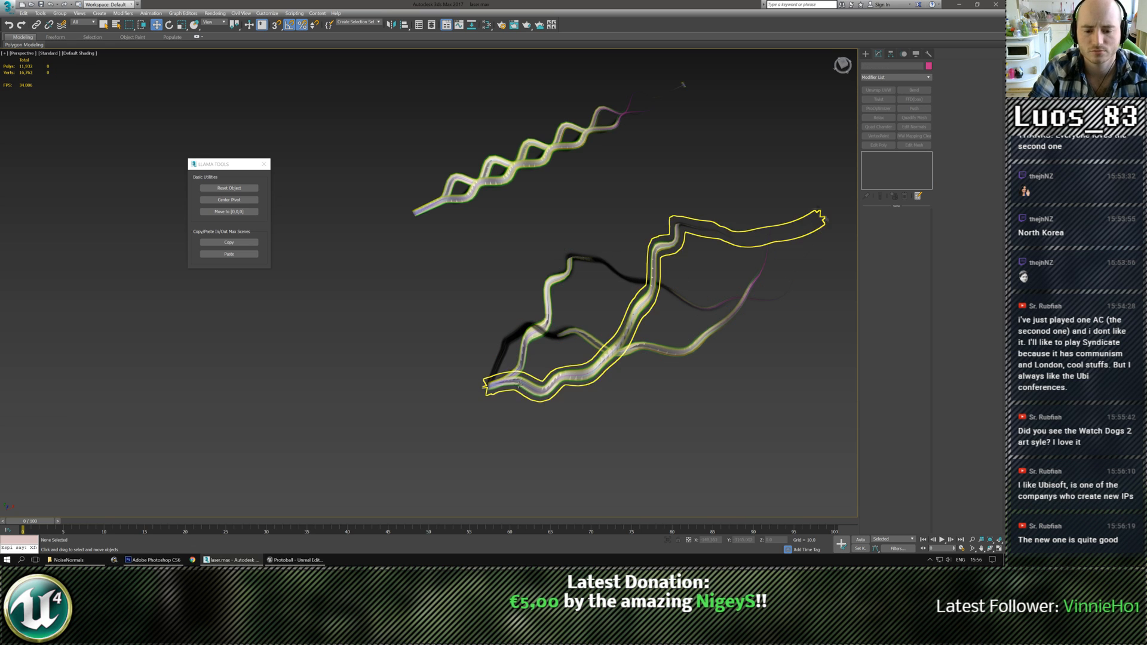
click(516, 362)
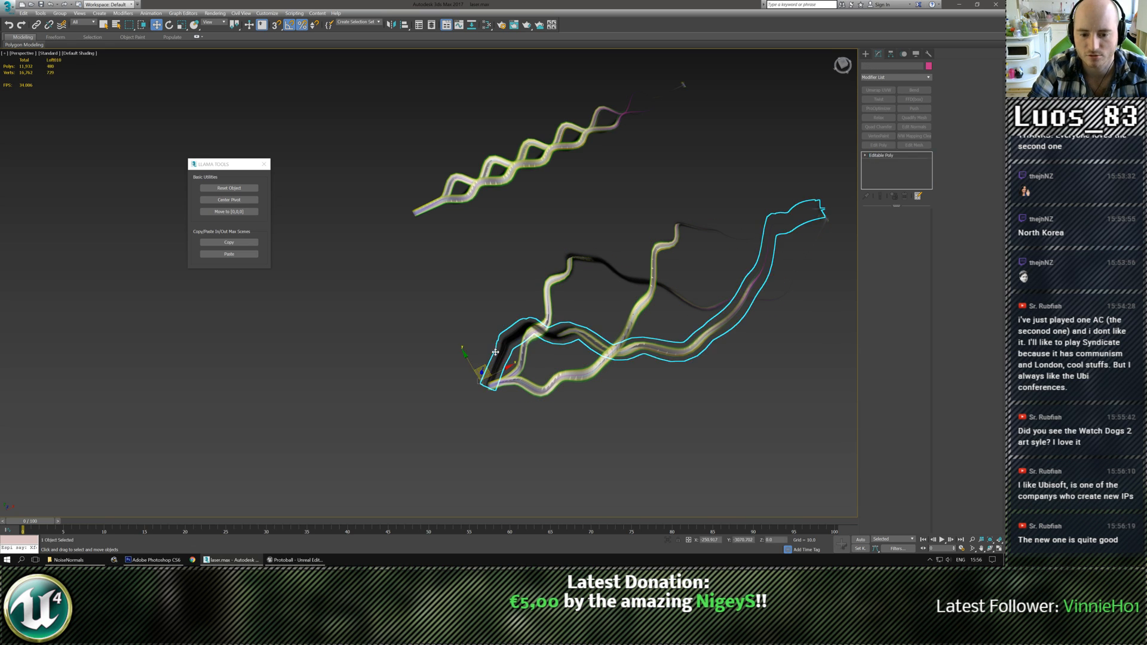
click(545, 438)
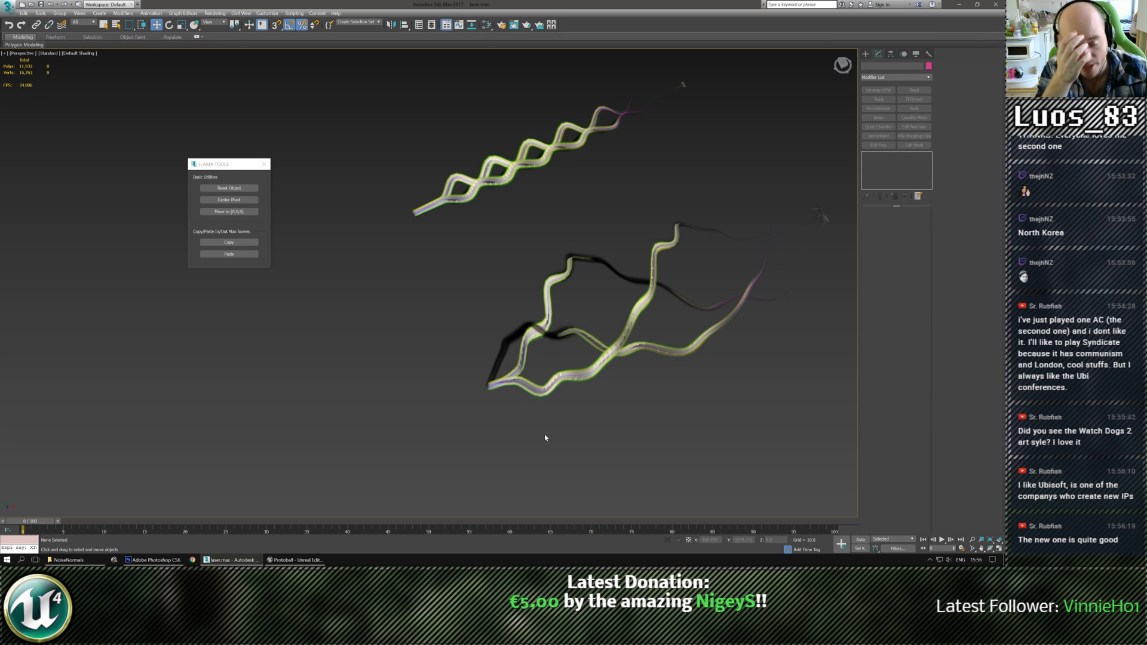
drag(520, 422, 520, 417)
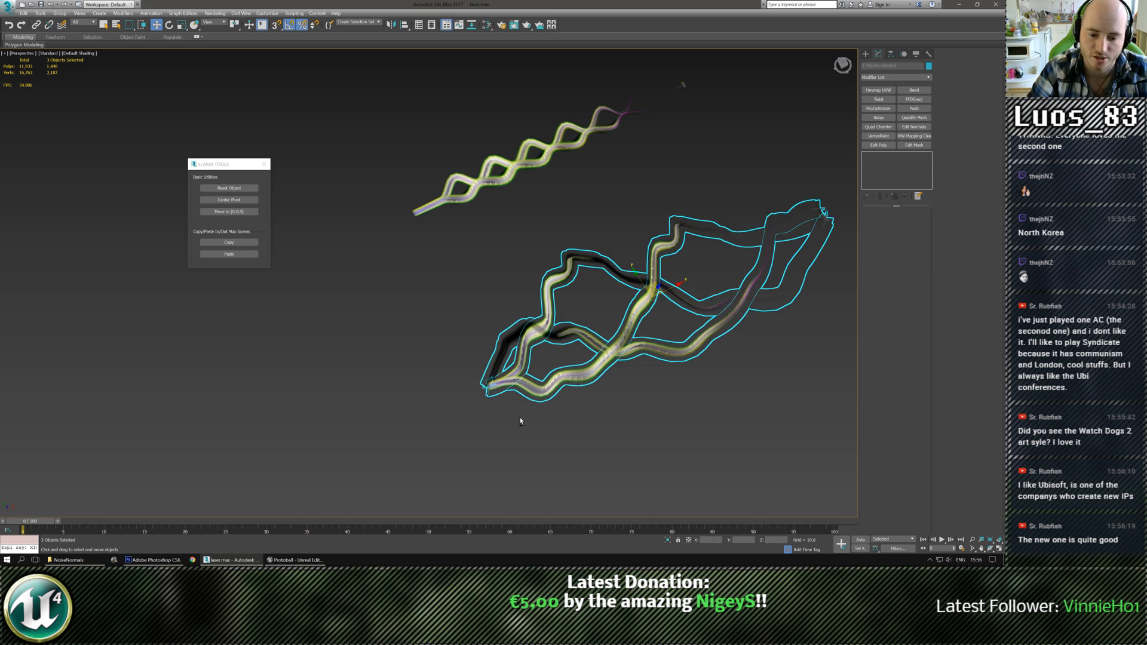
alt+middle_drag(520, 417, 511, 411)
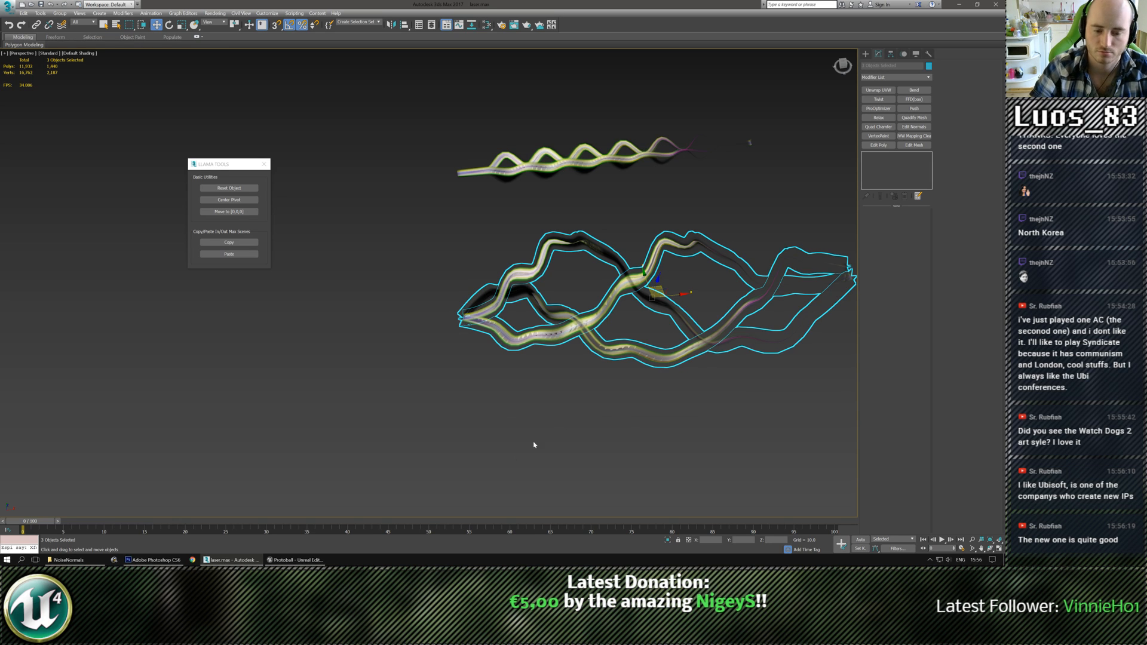
alt+middle_drag(553, 398, 589, 402)
click(589, 402)
scroll(568, 380, down, 3)
scroll(454, 289, up, 5)
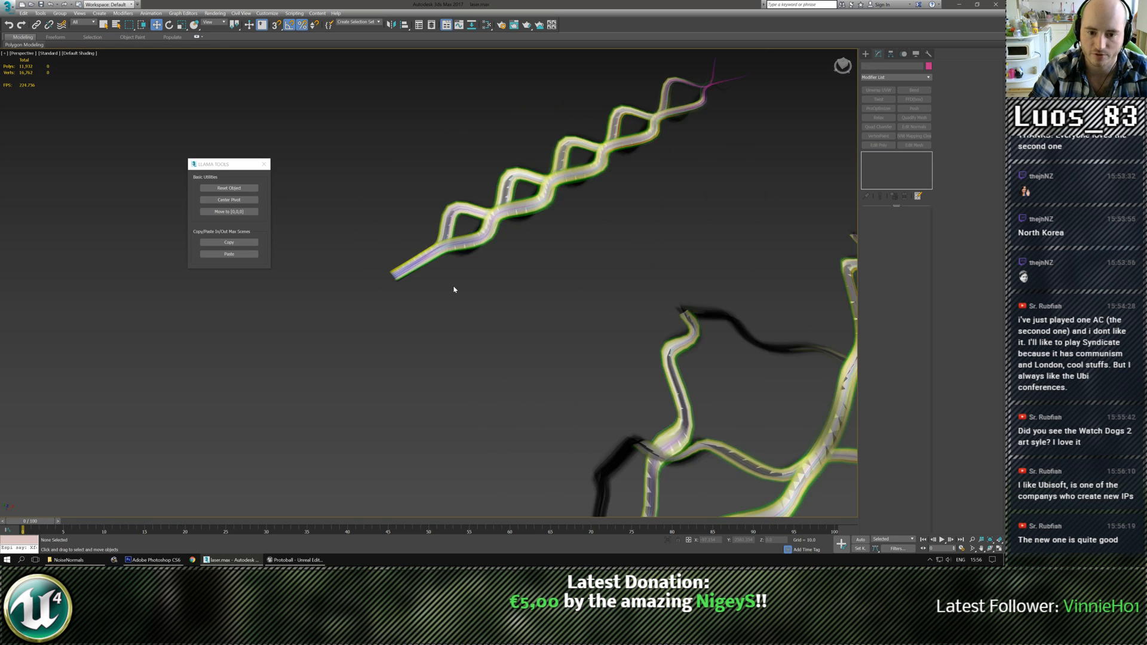
click(412, 266)
scroll(481, 346, down, 3)
click(518, 376)
middle_drag(520, 376, 498, 330)
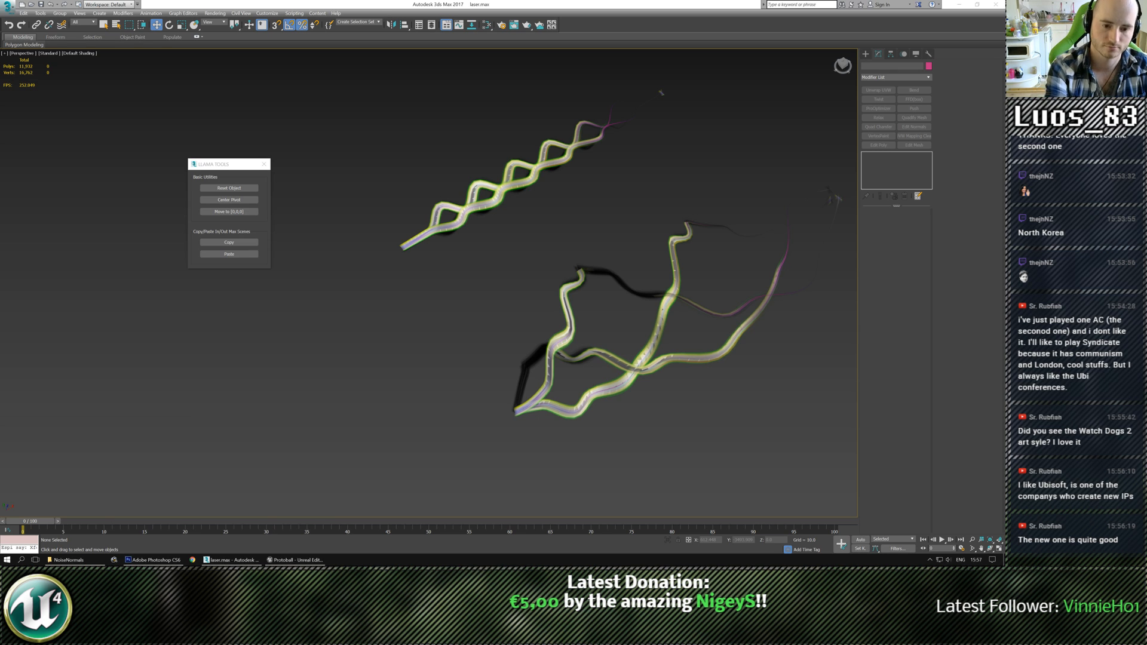
Survey the whole row of meshes, comparing the braided swirls, the leaf shapes and the two smooth multi-strand swirls
scroll(550, 307, down, 6)
alt+middle_drag(257, 282, 519, 380)
scroll(499, 410, down, 3)
alt+middle_drag(519, 380, 522, 428)
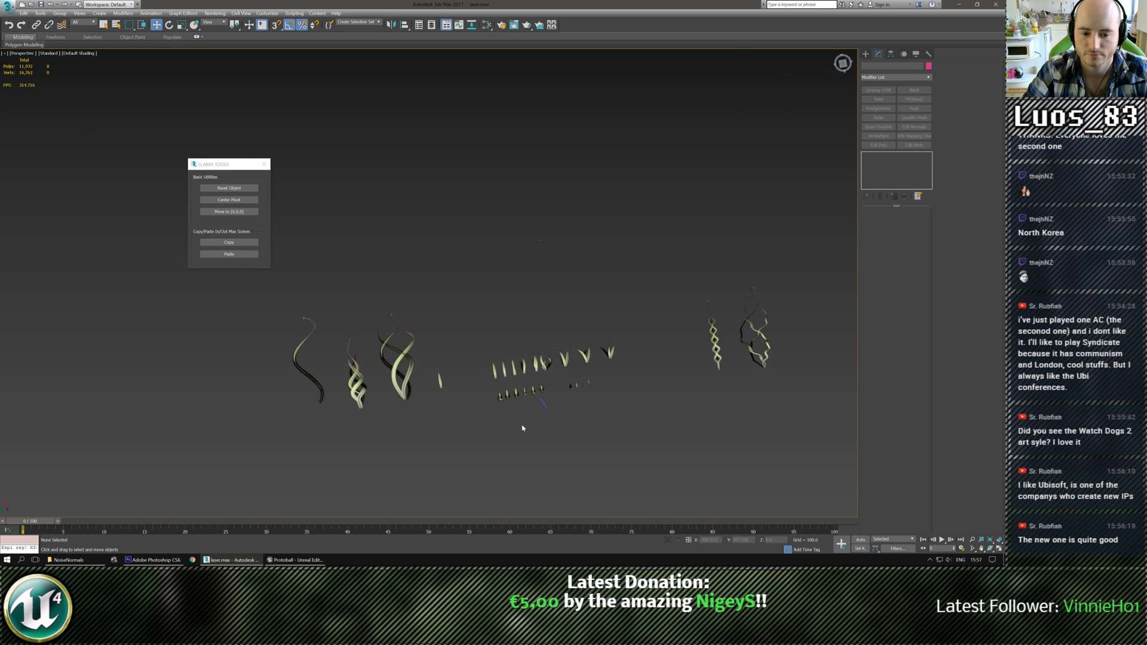
scroll(550, 379, up, 5)
scroll(550, 379, down, 5)
middle_drag(716, 383, 569, 339)
scroll(696, 343, up, 3)
scroll(517, 323, up, 6)
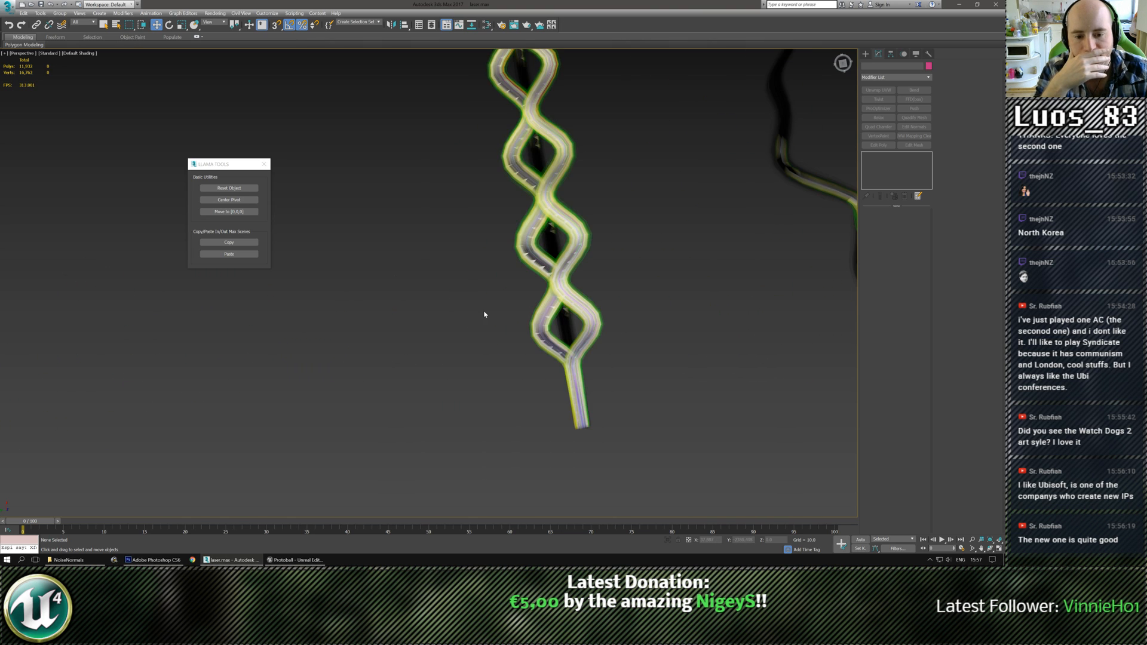
scroll(485, 313, down, 10)
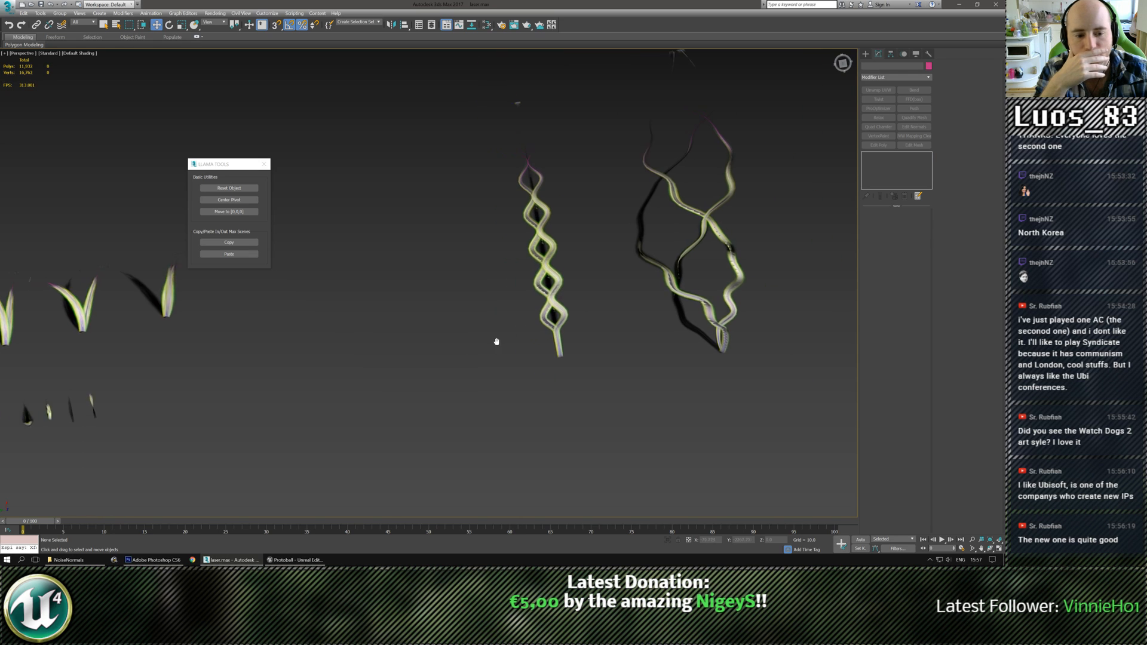
middle_drag(438, 379, 543, 364)
middle_drag(473, 397, 609, 374)
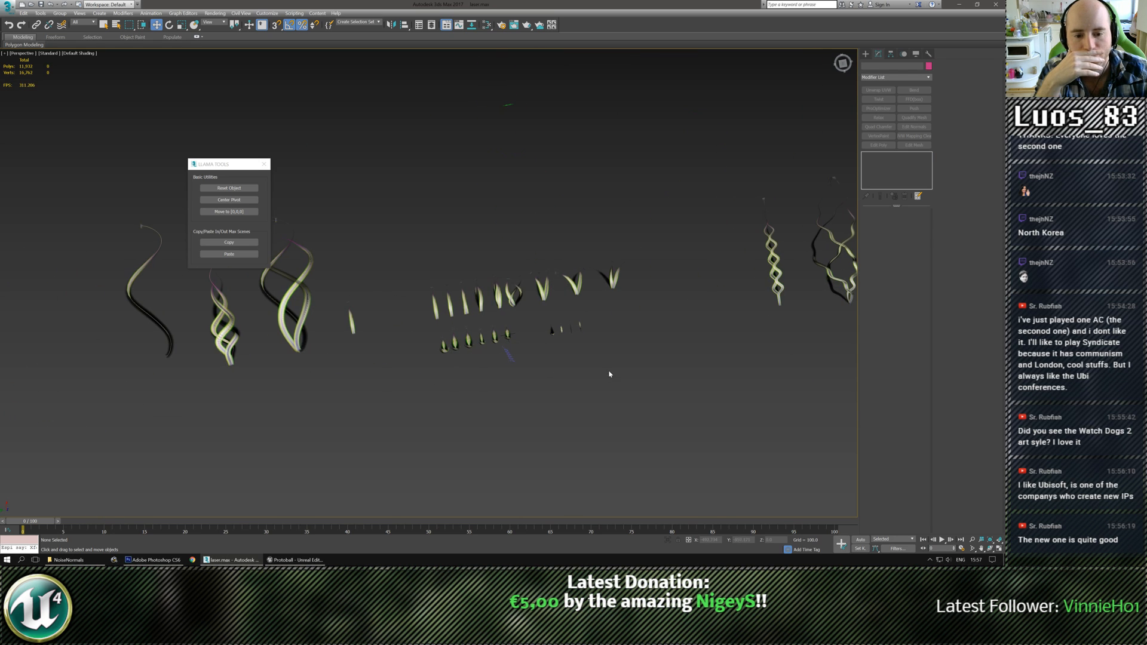
scroll(518, 404, up, 8)
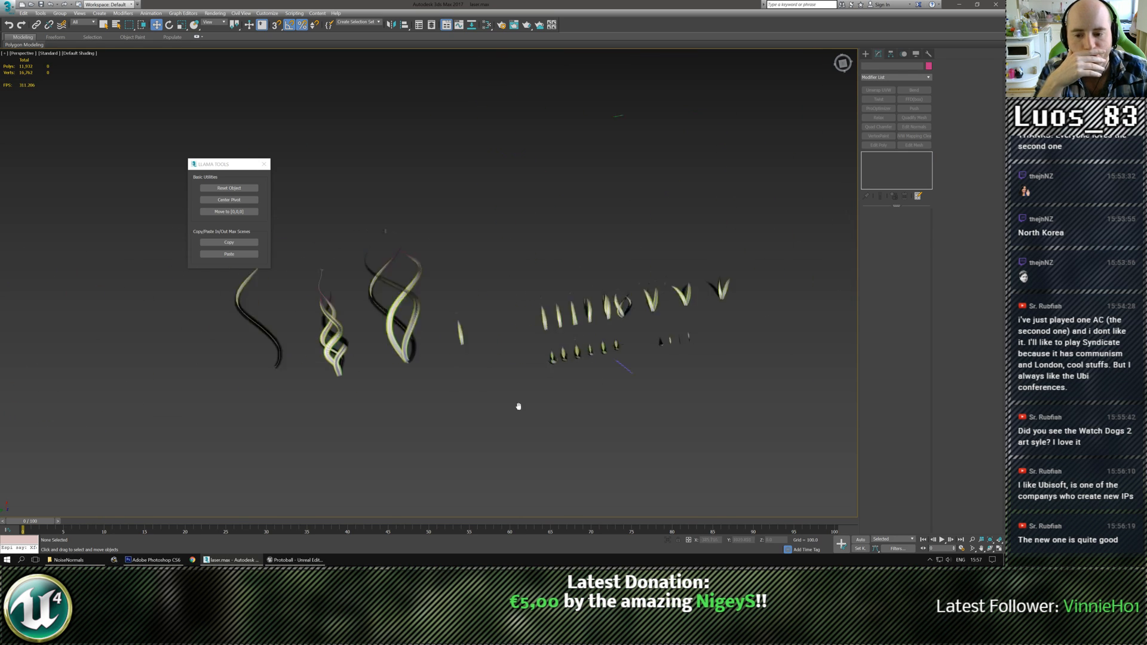
drag(324, 375, 602, 379)
scroll(595, 392, down, 3)
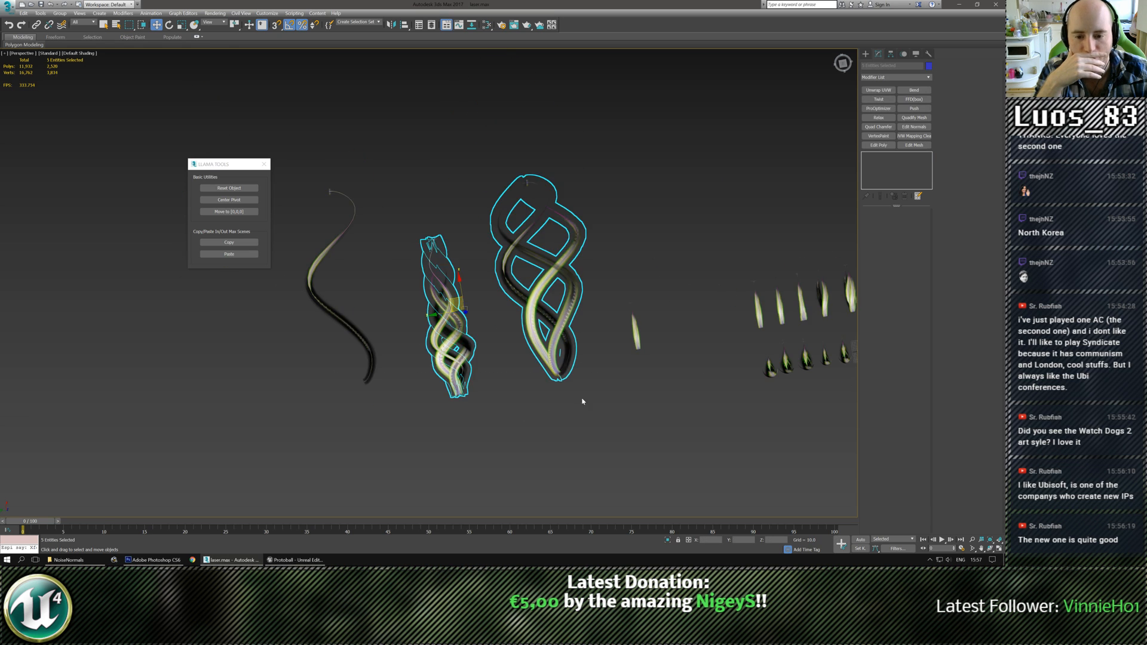
click(589, 436)
scroll(589, 433, down, 5)
middle_drag(644, 432, 607, 423)
scroll(591, 417, up, 3)
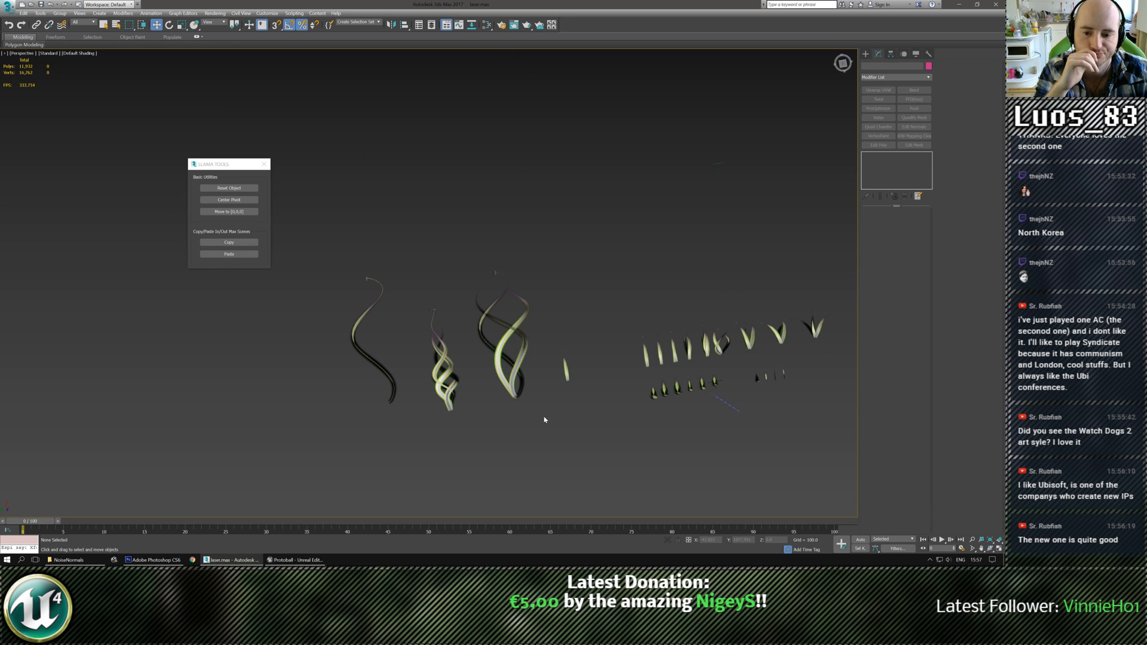
Copy the single curved strand to a free spot at the outer end of the row
click(395, 402)
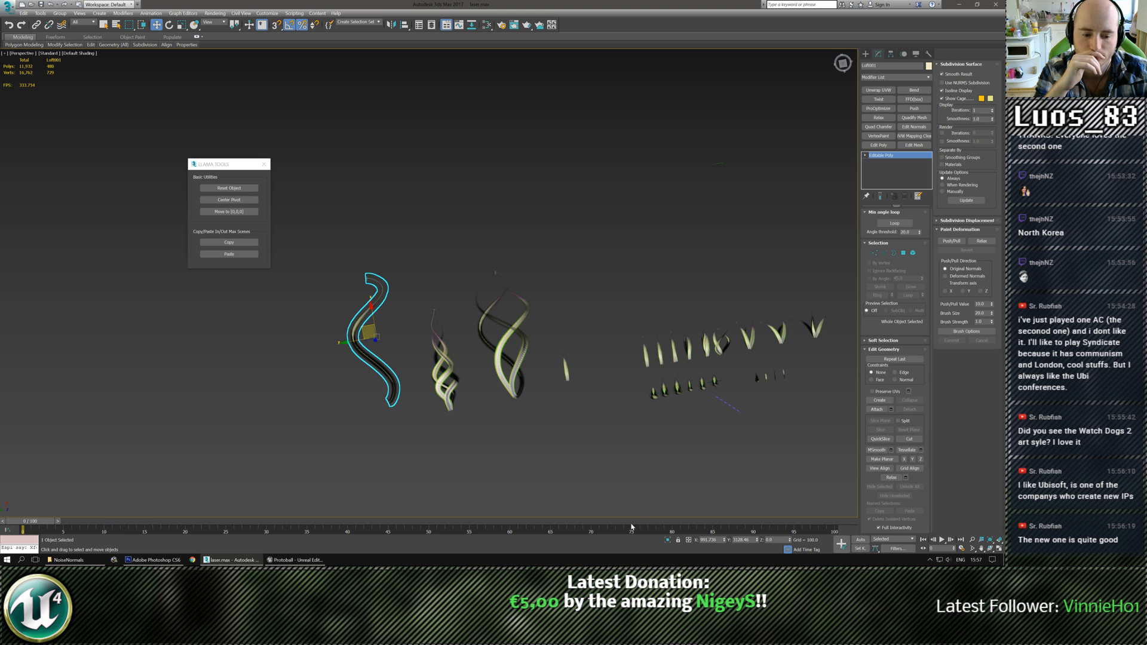
middle_drag(507, 433, 556, 429)
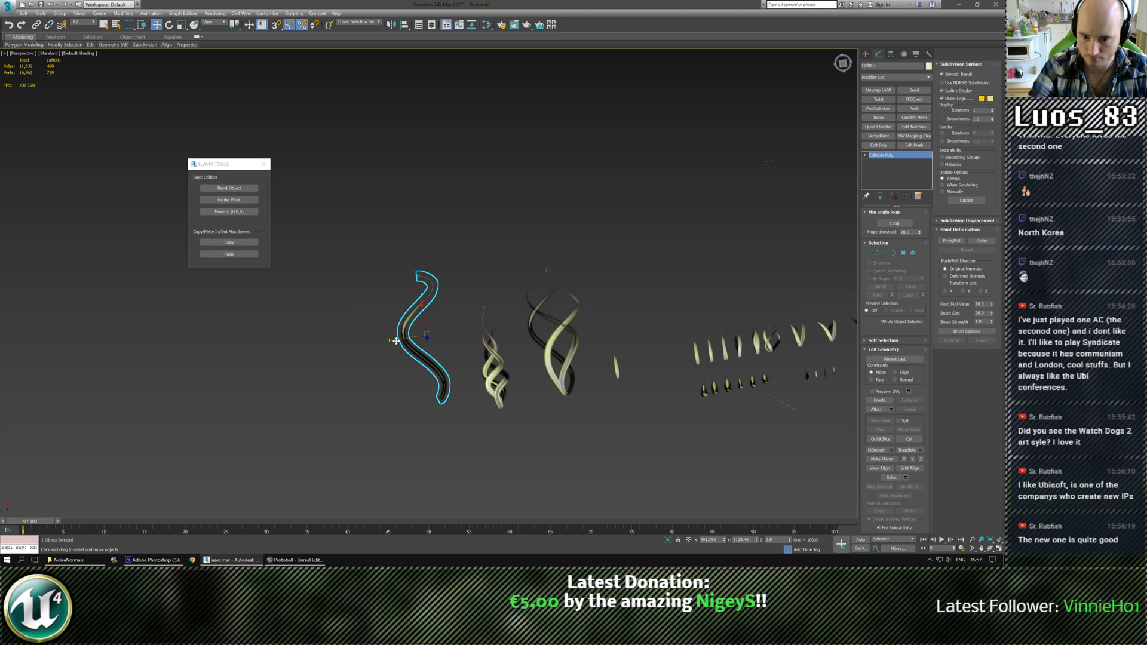
shift+drag(395, 340, 257, 342)
click(499, 313)
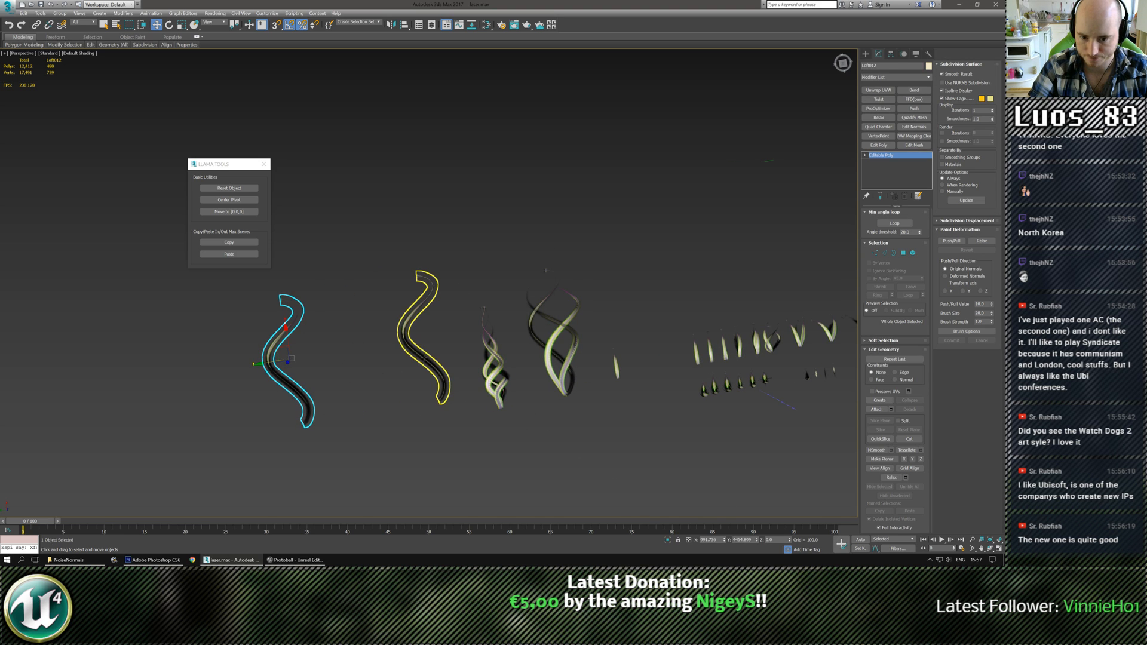
Examine the original curved strand and the two smooth multi-strand swirls side by side for shape and texture
click(443, 387)
alt+middle_drag(469, 401, 598, 286)
scroll(422, 344, up, 2)
scroll(526, 346, down, 2)
scroll(537, 347, up, 2)
scroll(540, 350, down, 4)
scroll(621, 215, up, 2)
middle_drag(577, 424, 609, 343)
click(601, 388)
middle_drag(600, 389, 628, 407)
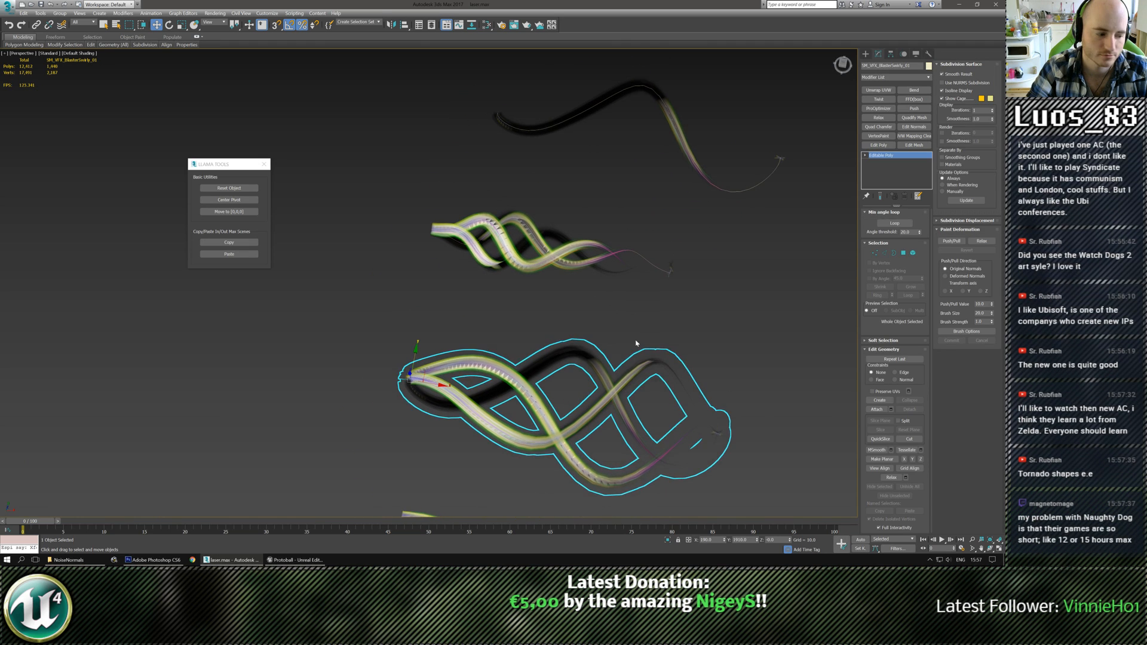
click(660, 332)
middle_drag(660, 331, 662, 362)
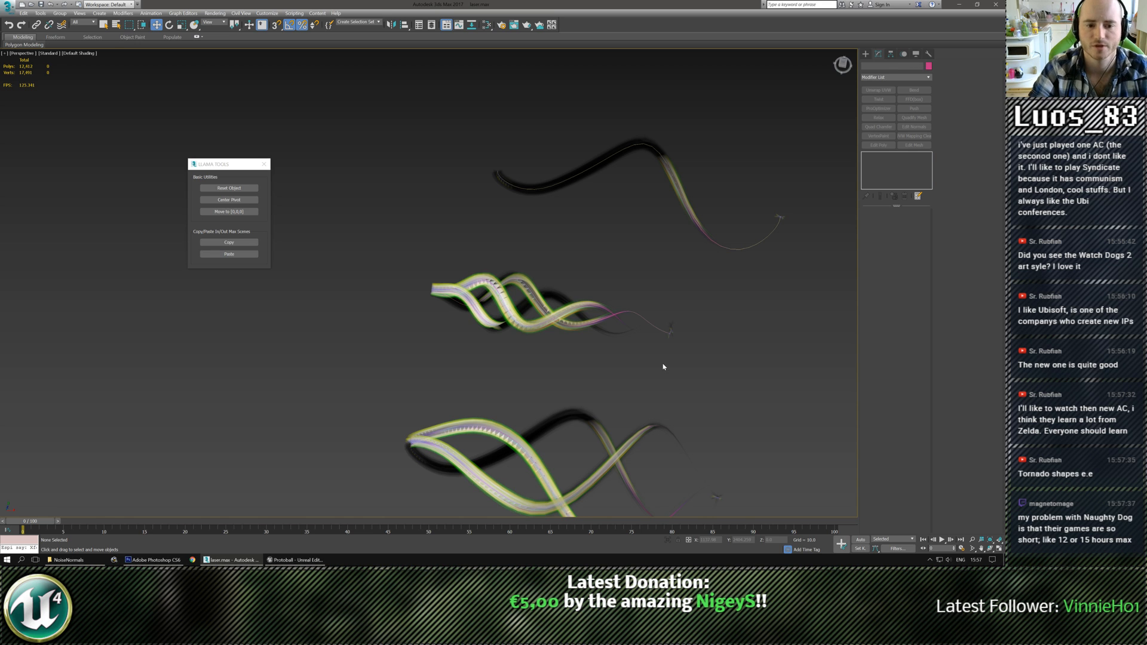
Examine the original curved strand together with its path spline, framed up close and viewed from several angles
drag(496, 140, 604, 257)
scroll(625, 273, up, 3)
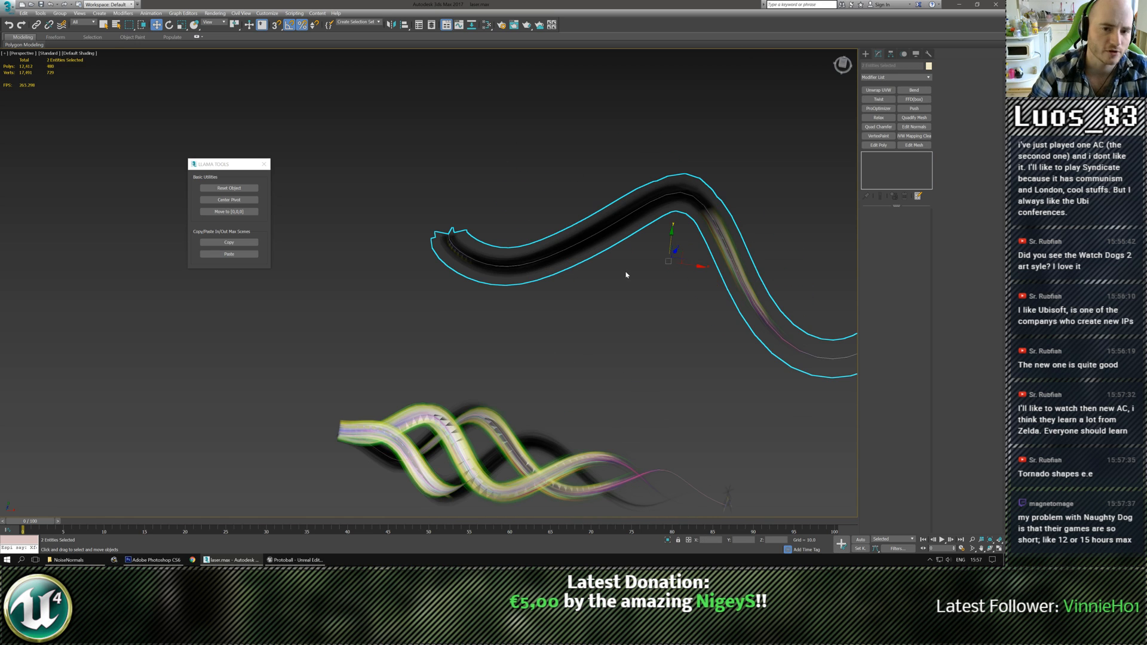
middle_drag(628, 272, 588, 289)
key(z)
scroll(588, 289, down, 5)
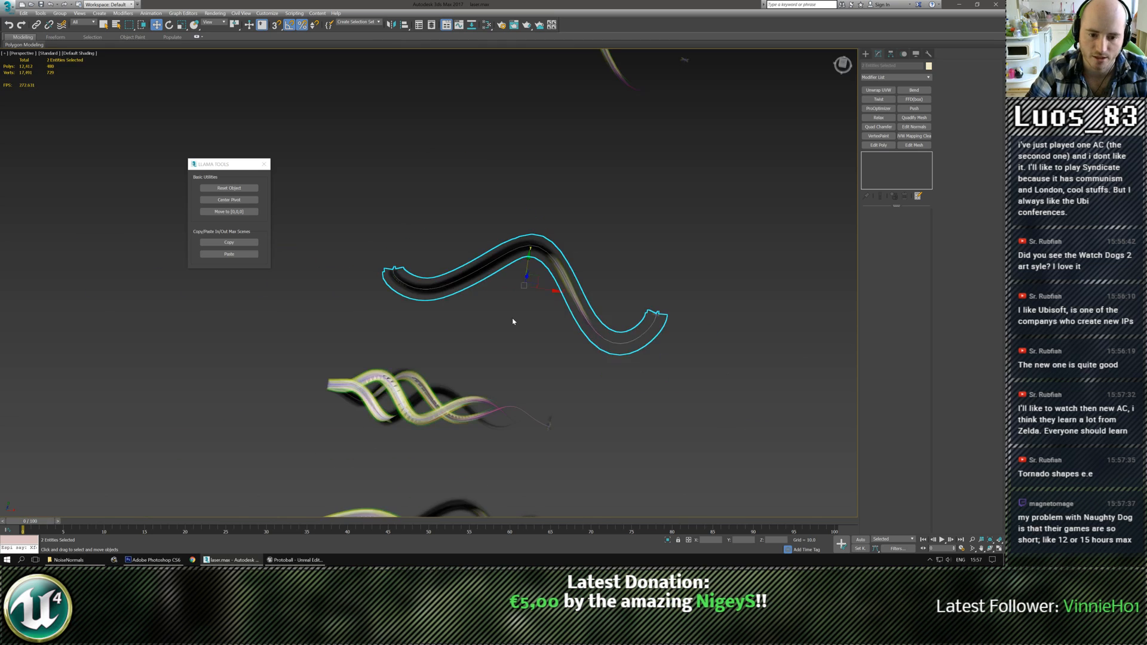
scroll(559, 326, up, 3)
middle_drag(512, 320, 555, 317)
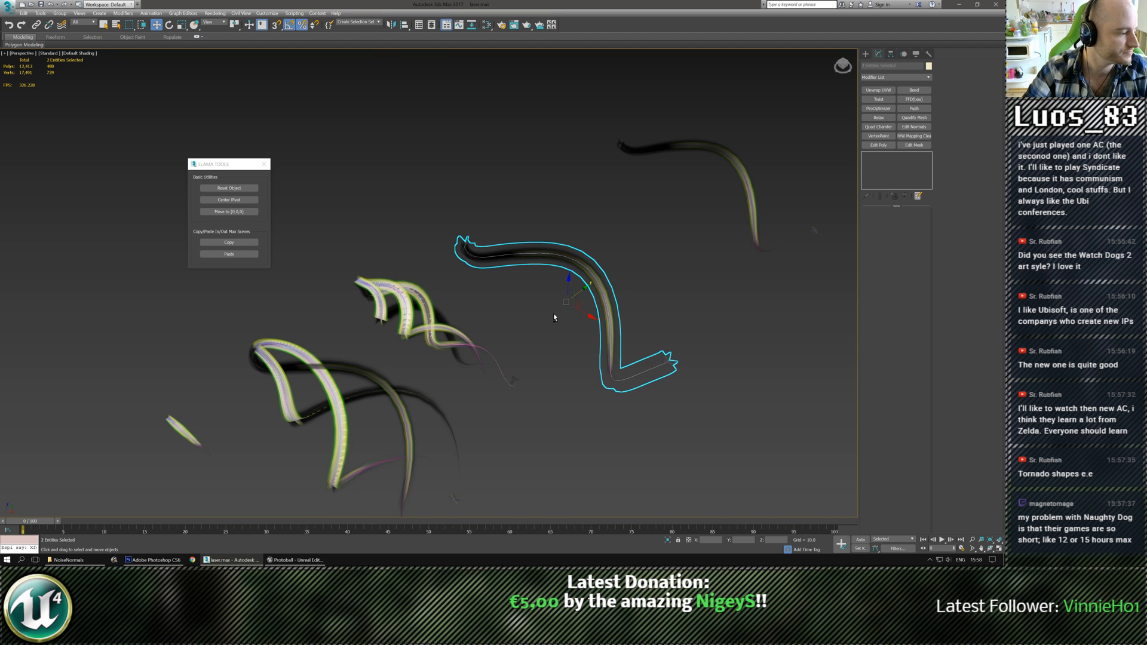
alt+middle_drag(554, 314, 509, 296)
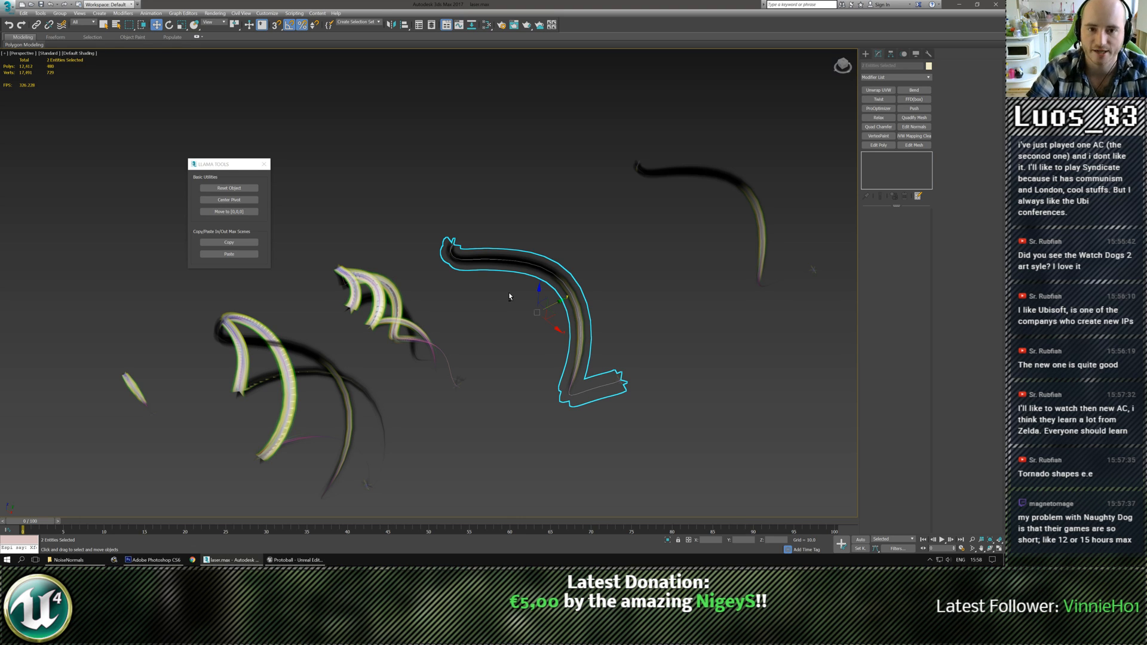
scroll(510, 297, up, 3)
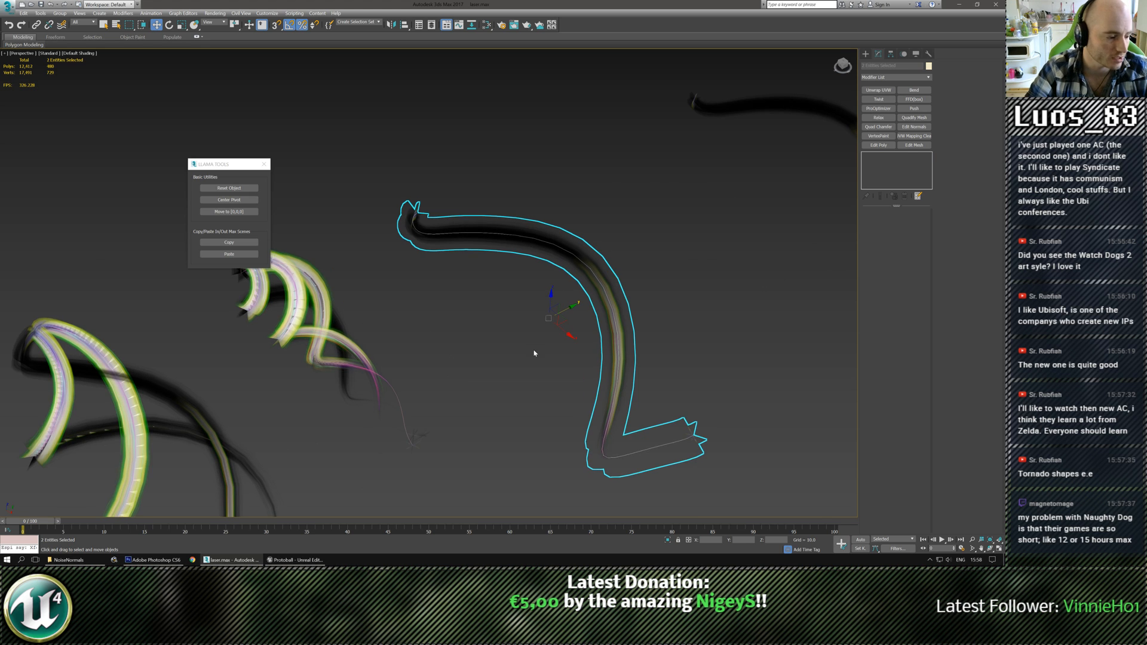
scroll(541, 335, up, 3)
scroll(548, 318, down, 3)
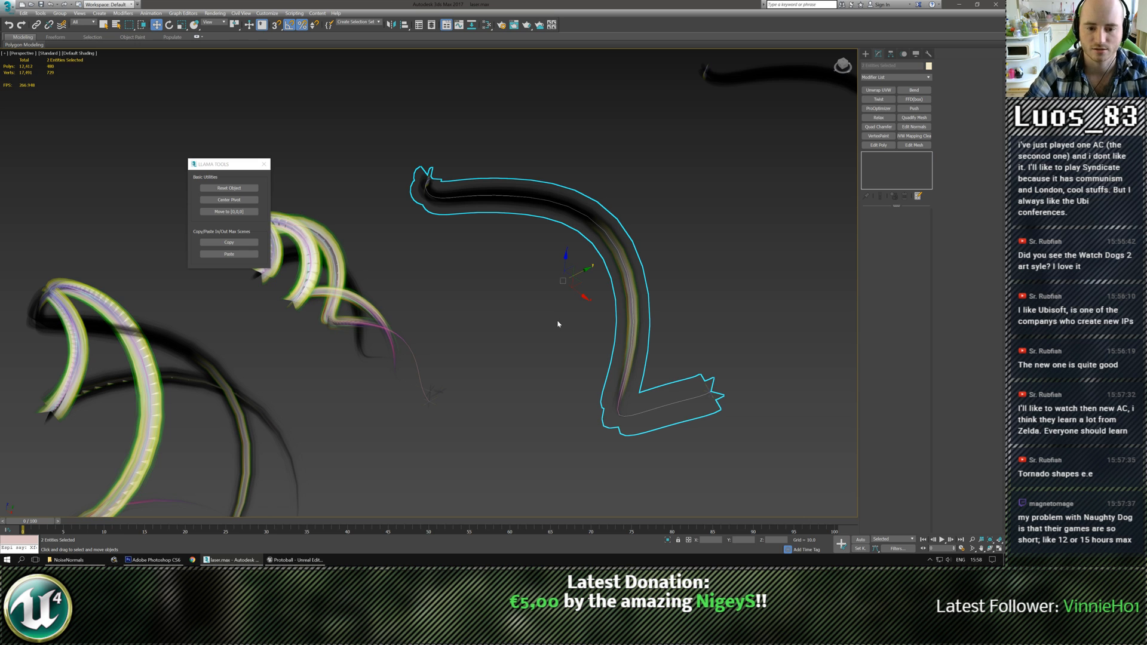
alt+middle_drag(558, 324, 514, 307)
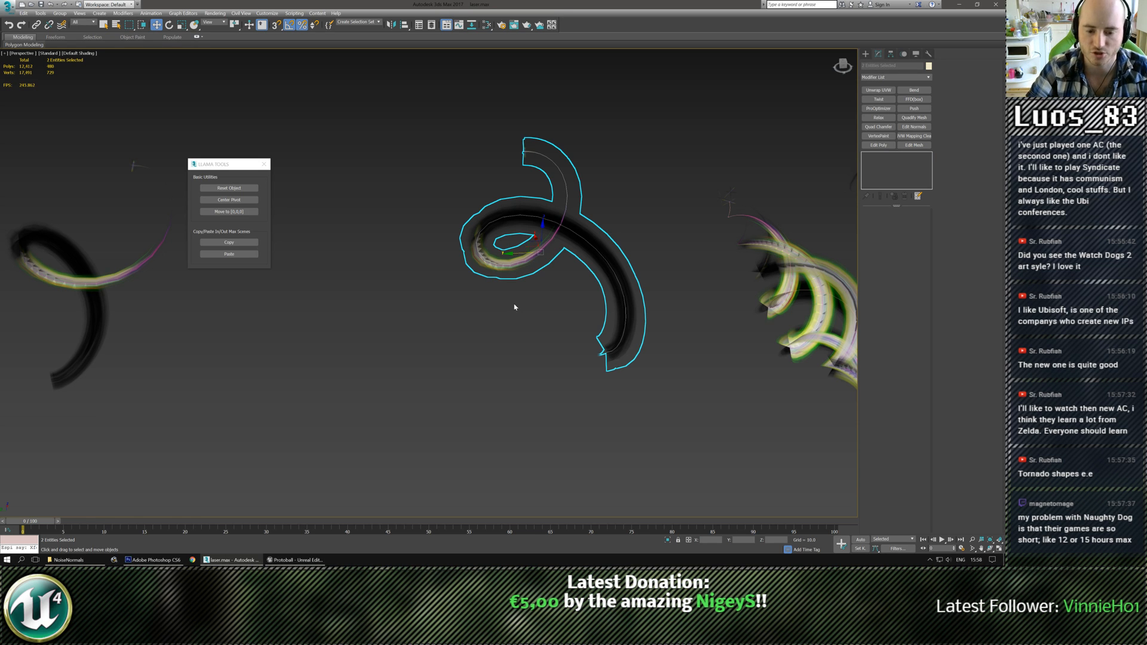
alt+middle_drag(514, 307, 518, 340)
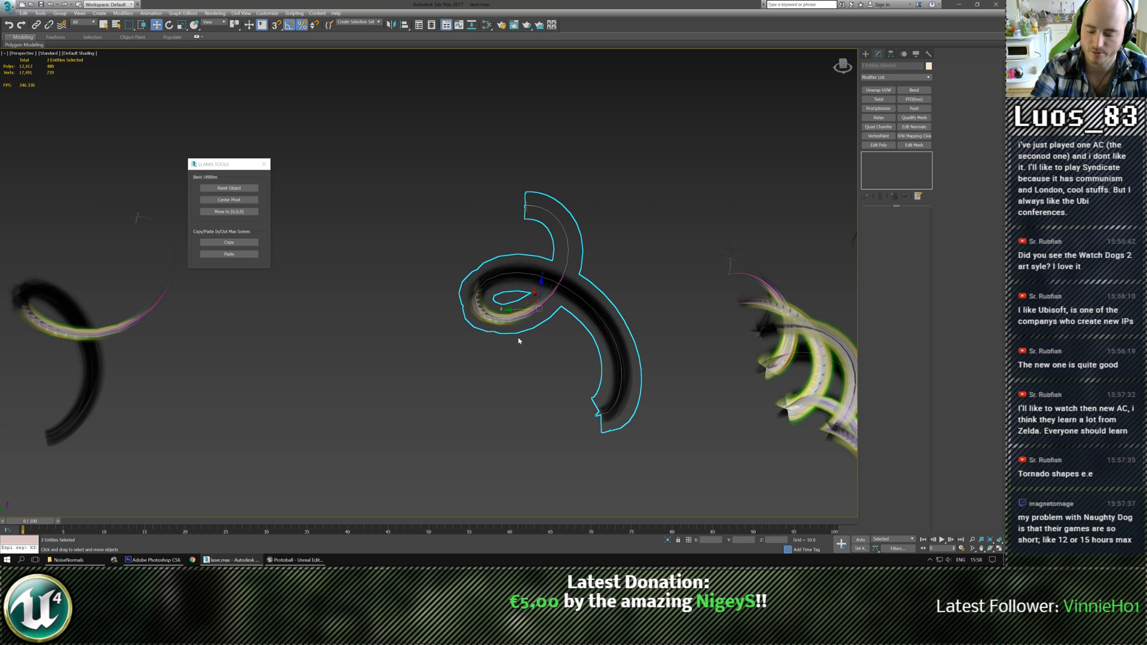
Add a Bend modifier to the copied strand and its path, trying each axis and bending about 146.5 degrees along X
key(e)
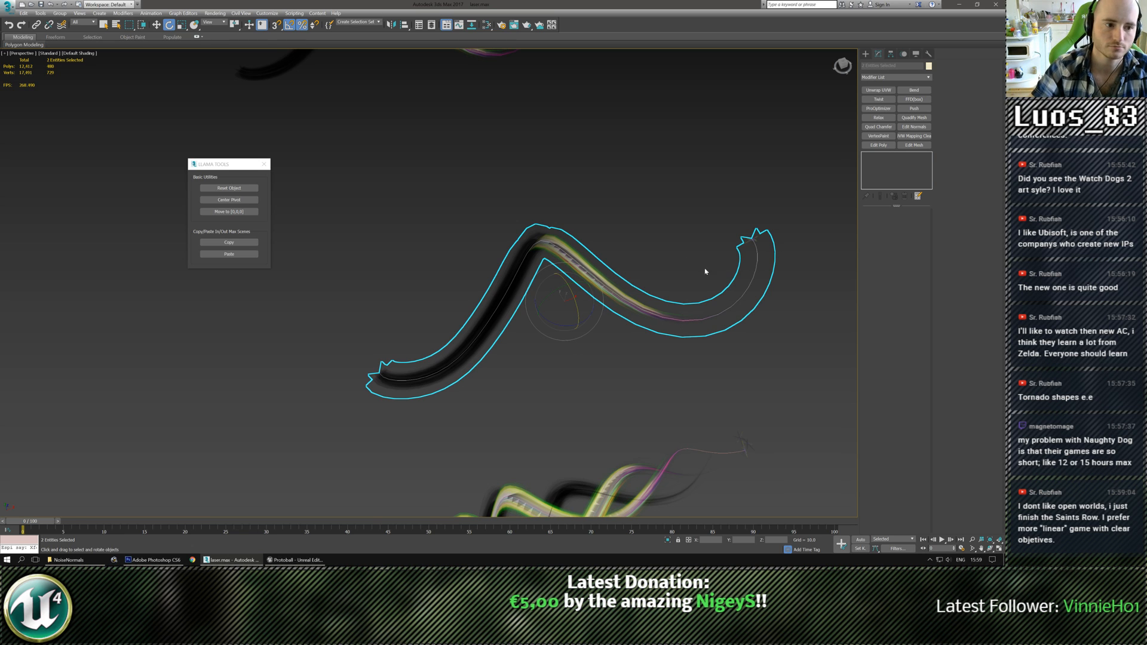
click(913, 89)
alt+middle_drag(722, 246, 719, 230)
drag(916, 227, 882, 252)
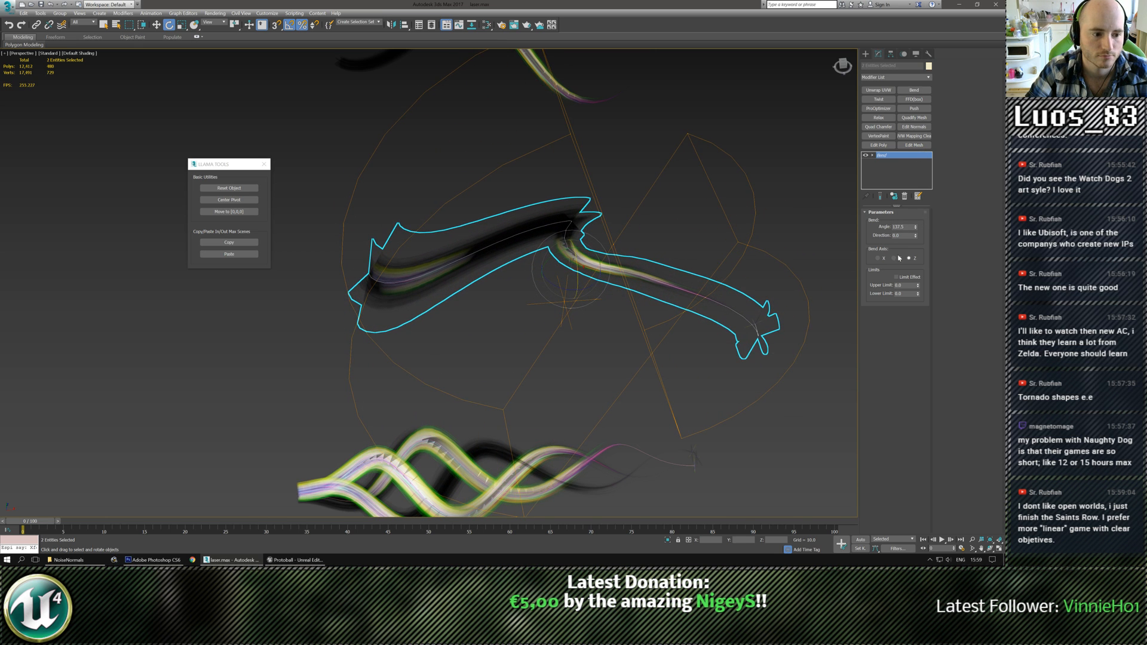
click(897, 258)
alt+middle_drag(717, 256, 671, 303)
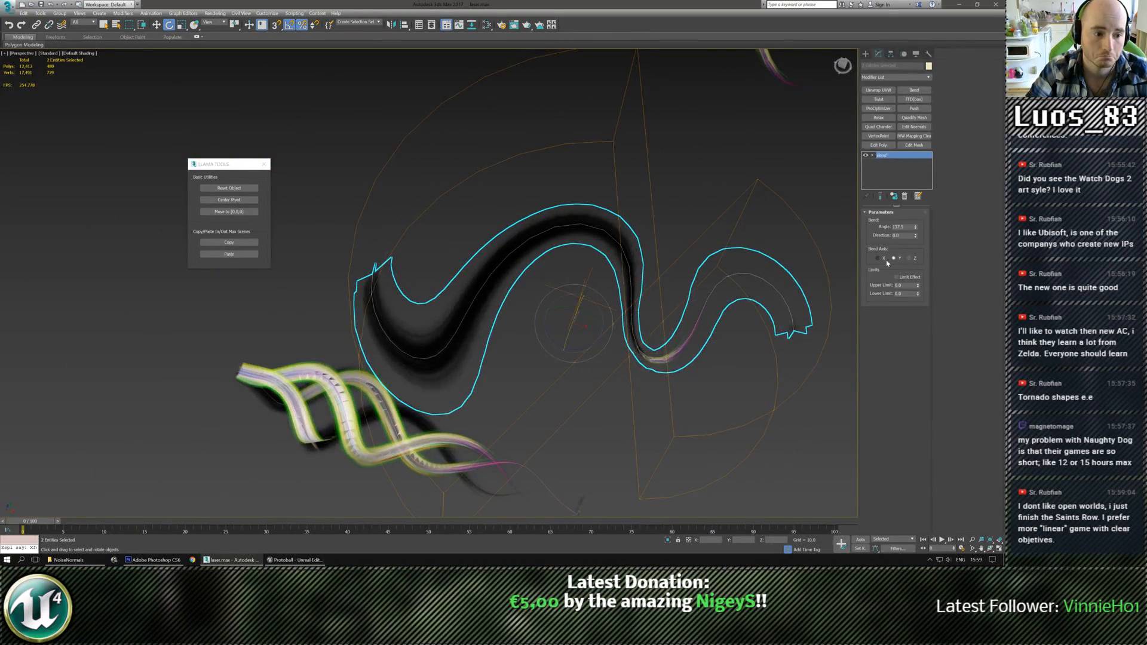
click(879, 258)
alt+middle_drag(717, 262, 896, 256)
drag(917, 228, 918, 224)
Set the Bend angle of the copied strand to 140 and check the curl from another side
scroll(613, 297, up, 5)
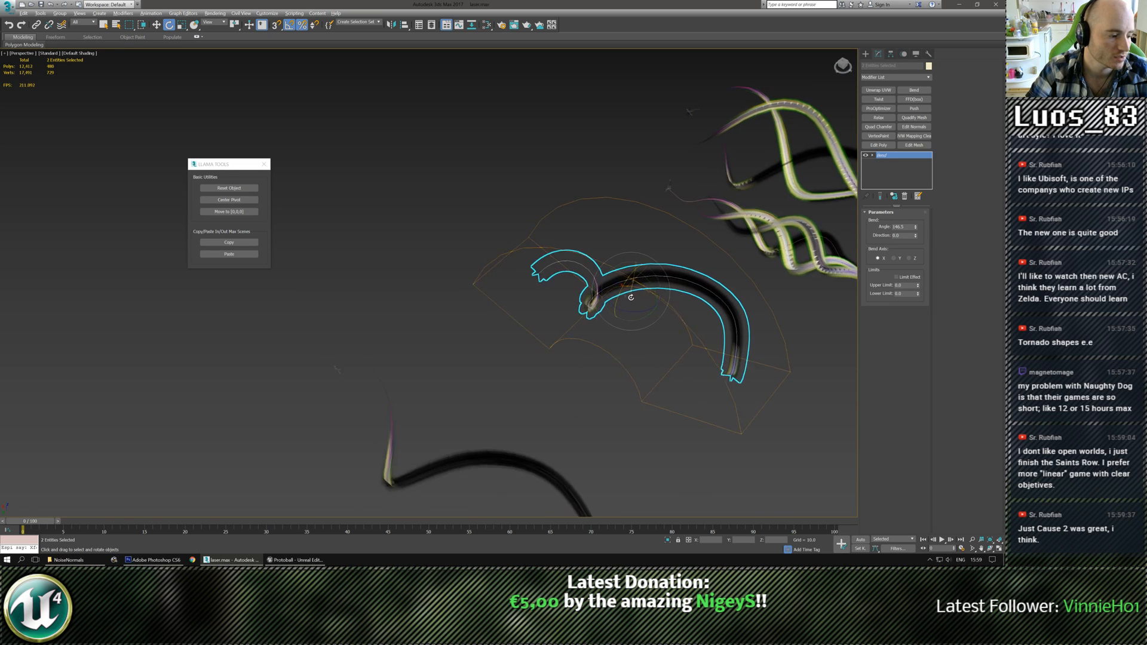
scroll(618, 291, up, 3)
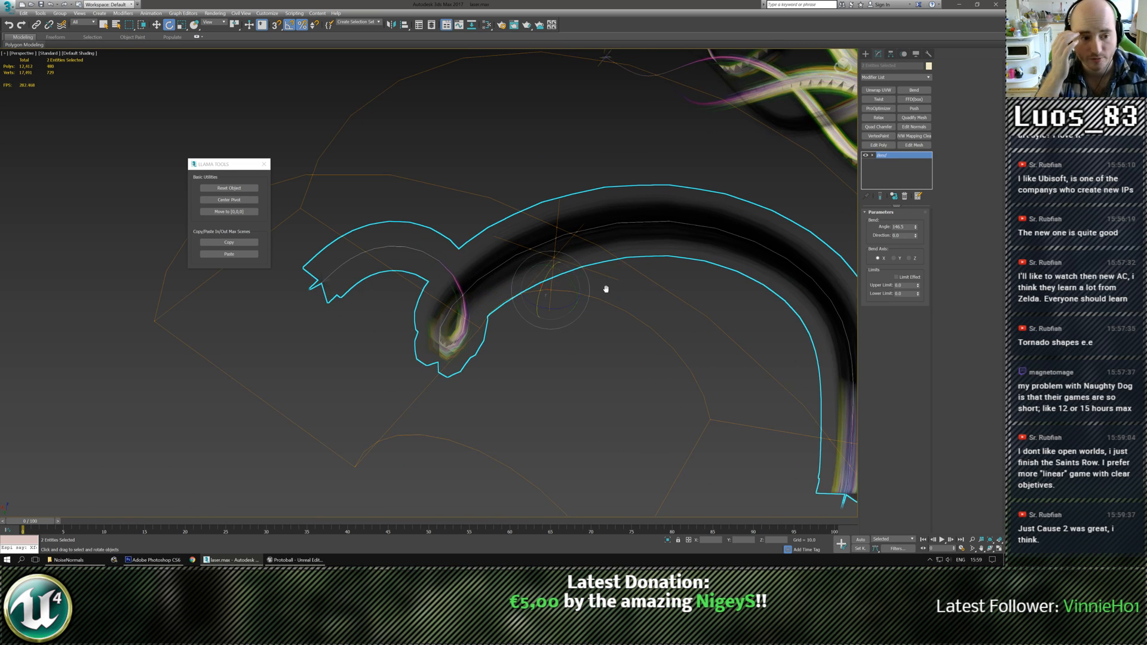
double_click(894, 227)
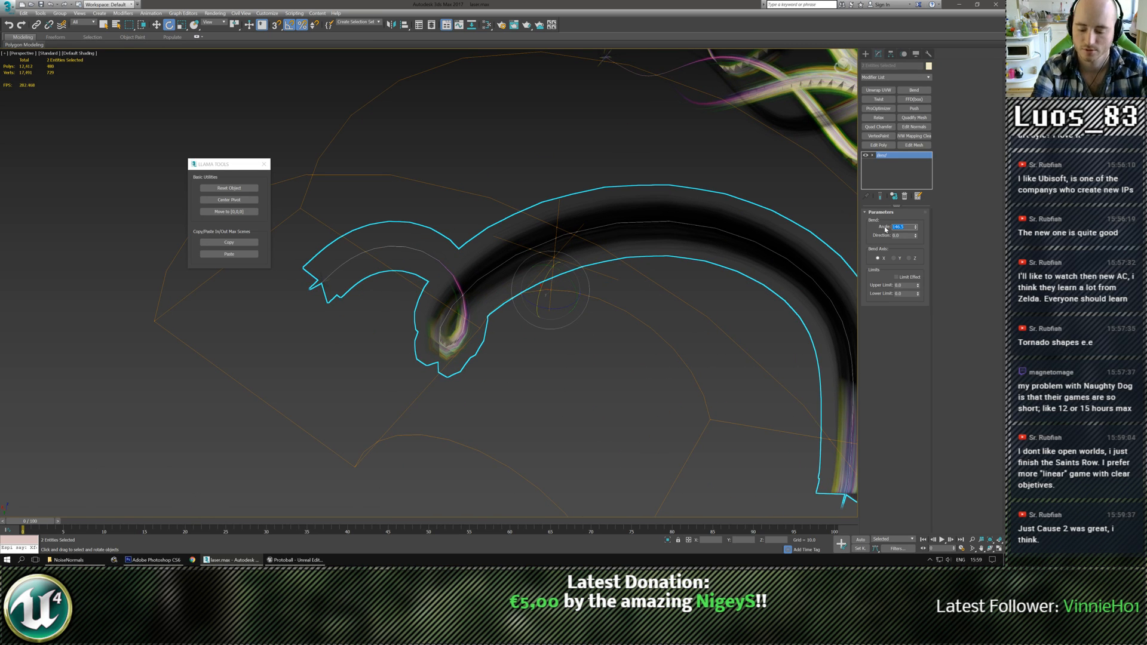
text(140)
key(Return)
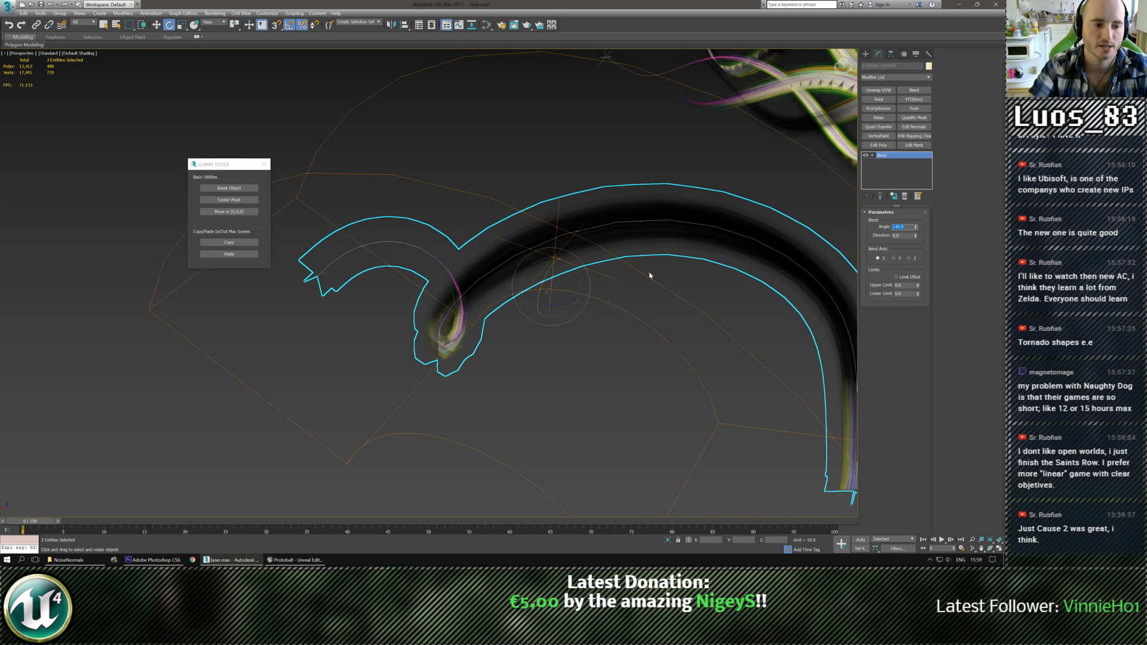
scroll(551, 296, down, 4)
key(w)
alt+middle_drag(552, 295, 579, 328)
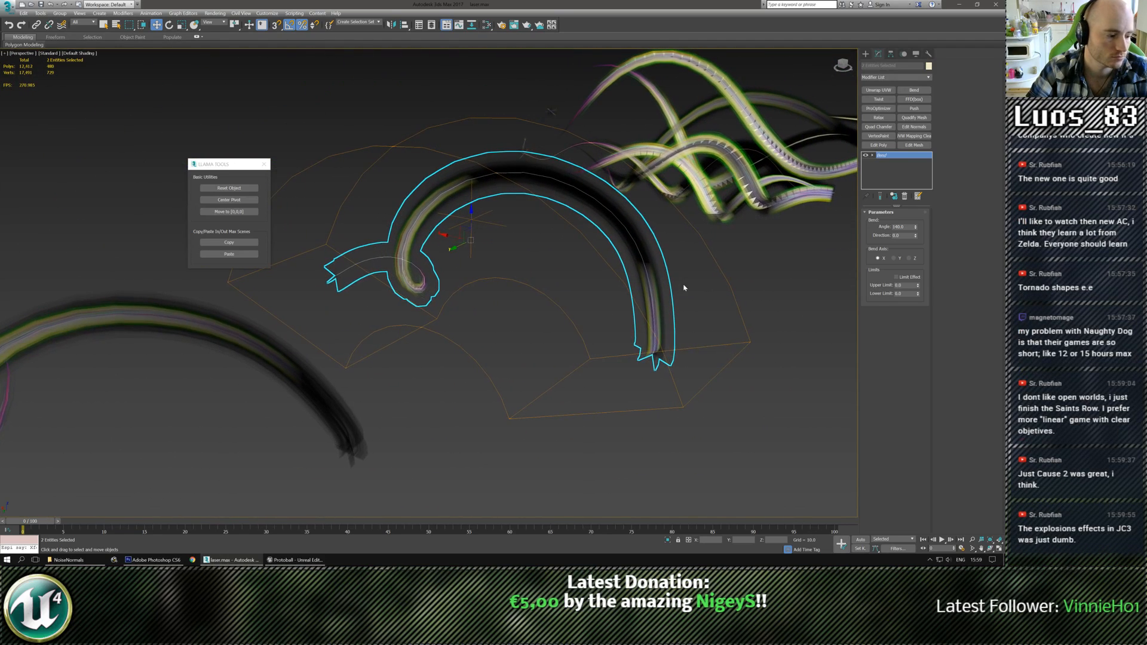
Set the Bend angle of the copied strand to 120 and check the resulting curl
double_click(901, 226)
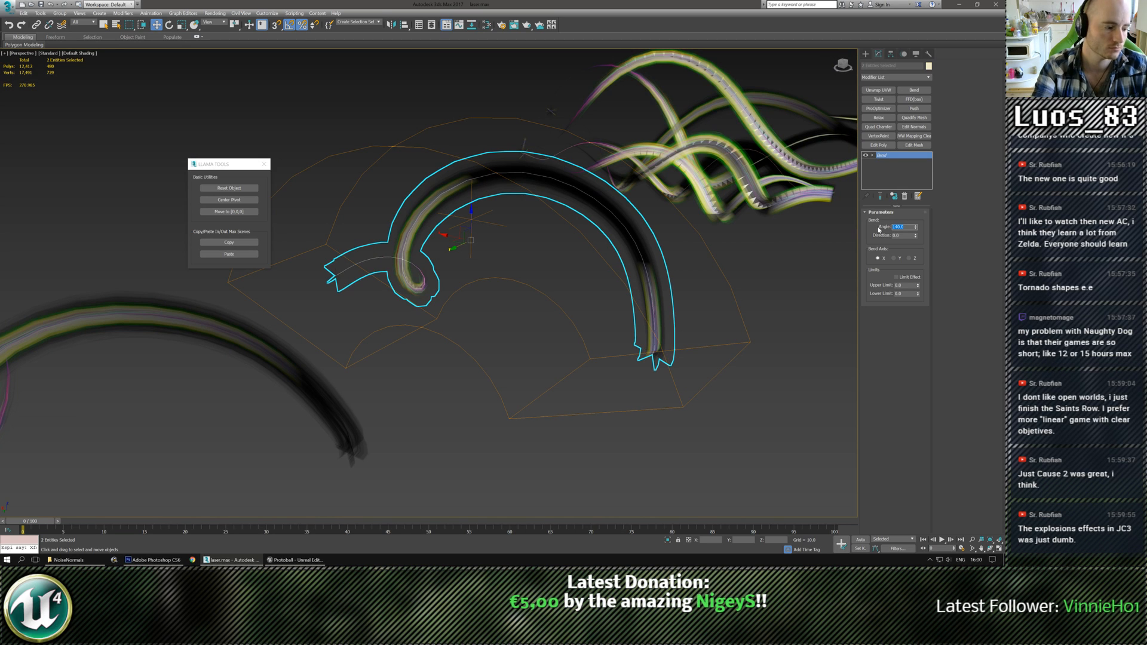
text(120)
key(Return)
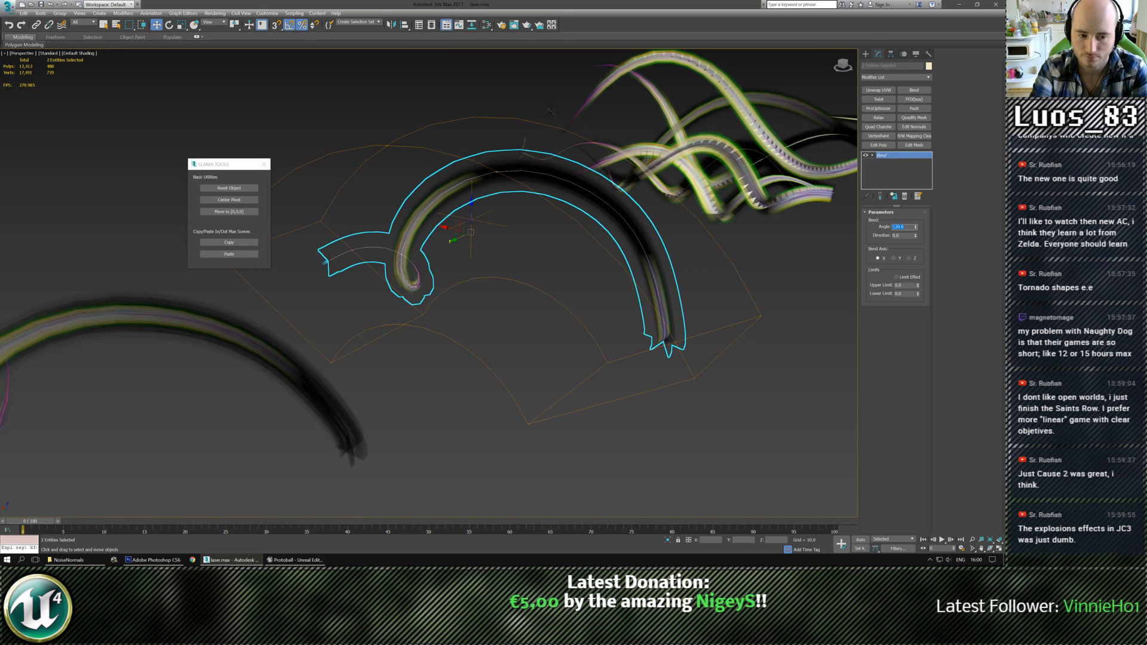
alt+middle_drag(622, 259, 510, 297)
scroll(494, 315, up, 5)
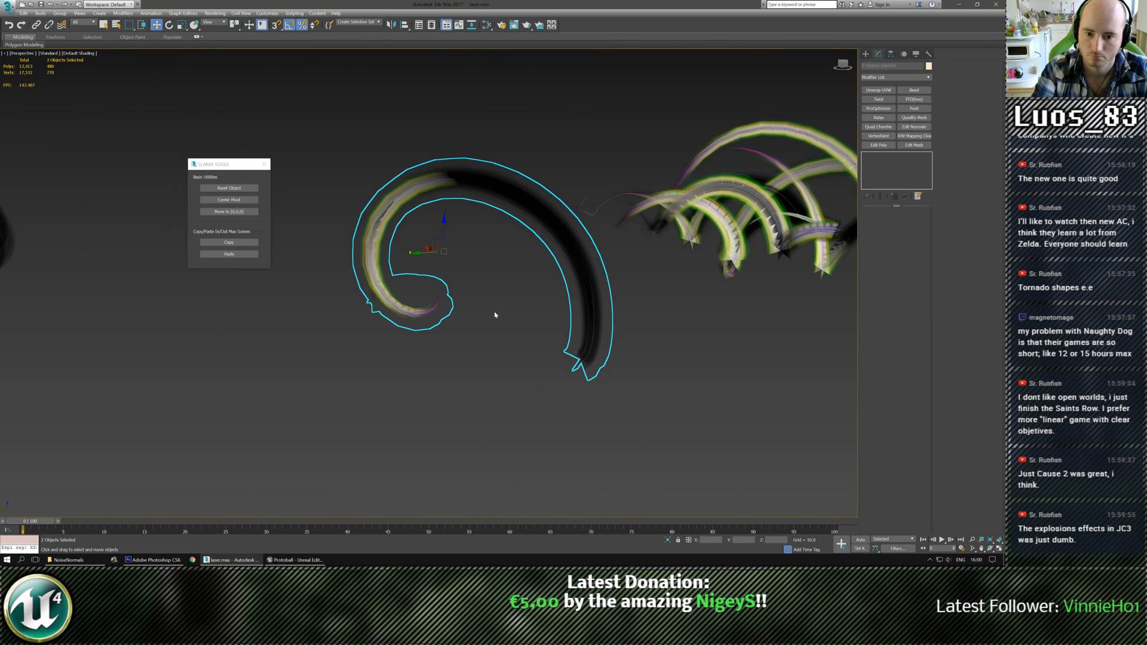
Isolate the bent strand with its path and snap their pivots to a vertex at the strand's wide dark end
key(alt+q)
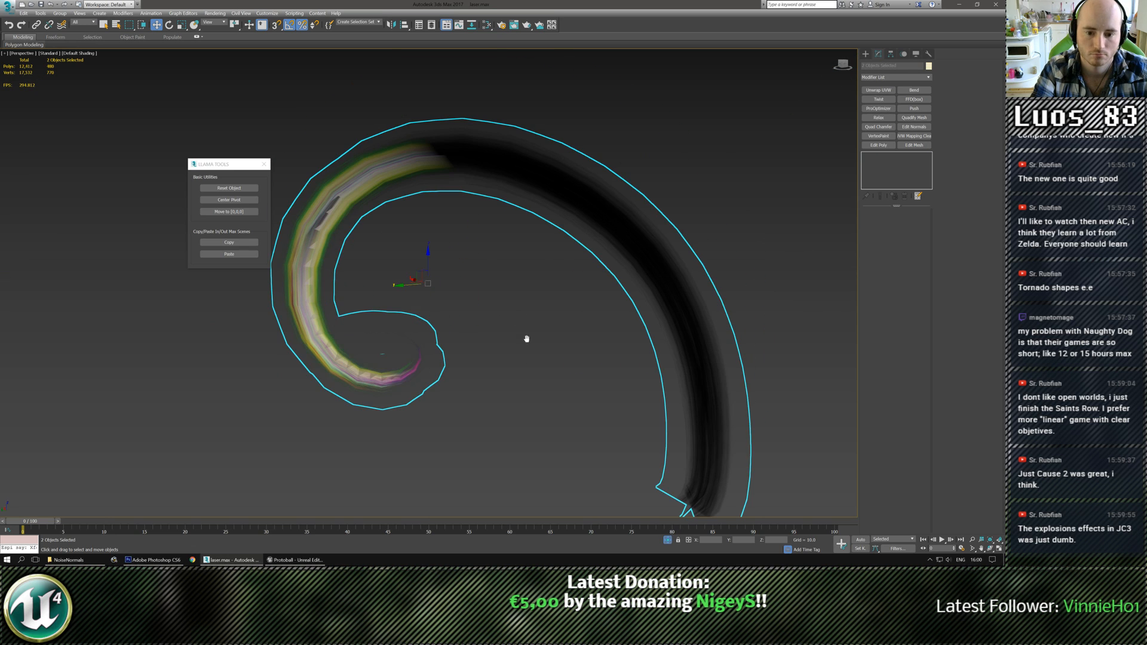
middle_drag(527, 338, 491, 264)
click(890, 54)
click(894, 105)
key(s)
drag(438, 141, 685, 397)
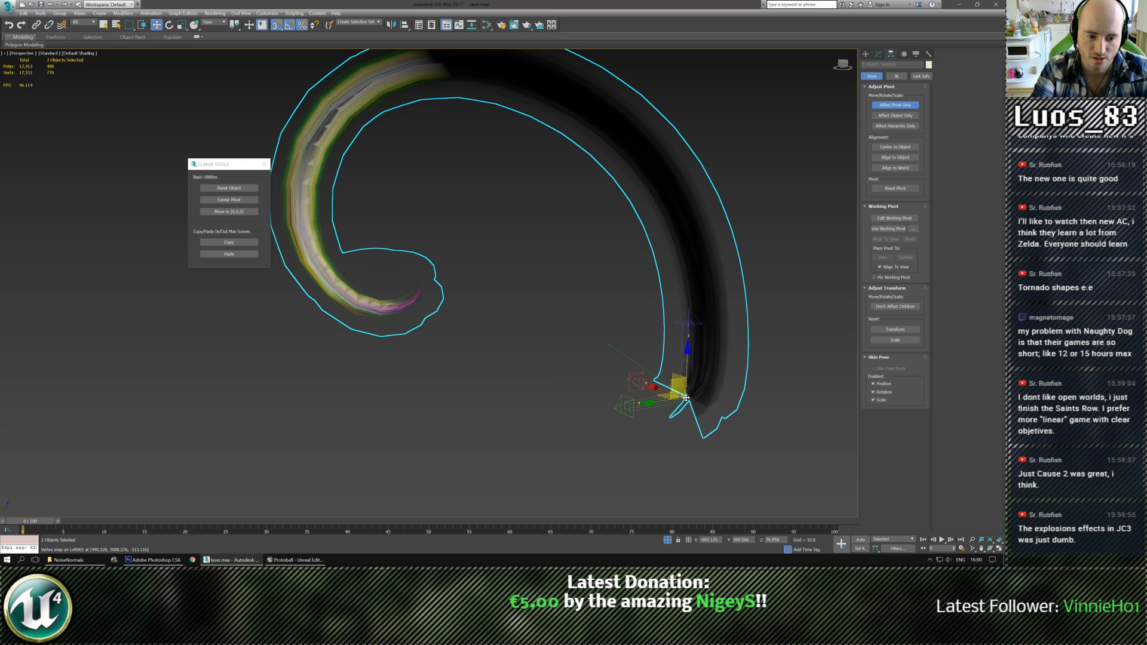
Display the mesh edges, inspect the relocated pivot against the strand's end vertices up close, and leave pivot editing
mouse_move(569, 402)
alt+middle_down()
mouse_move(440, 341)
mouse_move(454, 333)
mouse_move(513, 368)
mouse_move(484, 374)
alt+middle_up()
scroll(440, 342, up, 3)
key(F4)
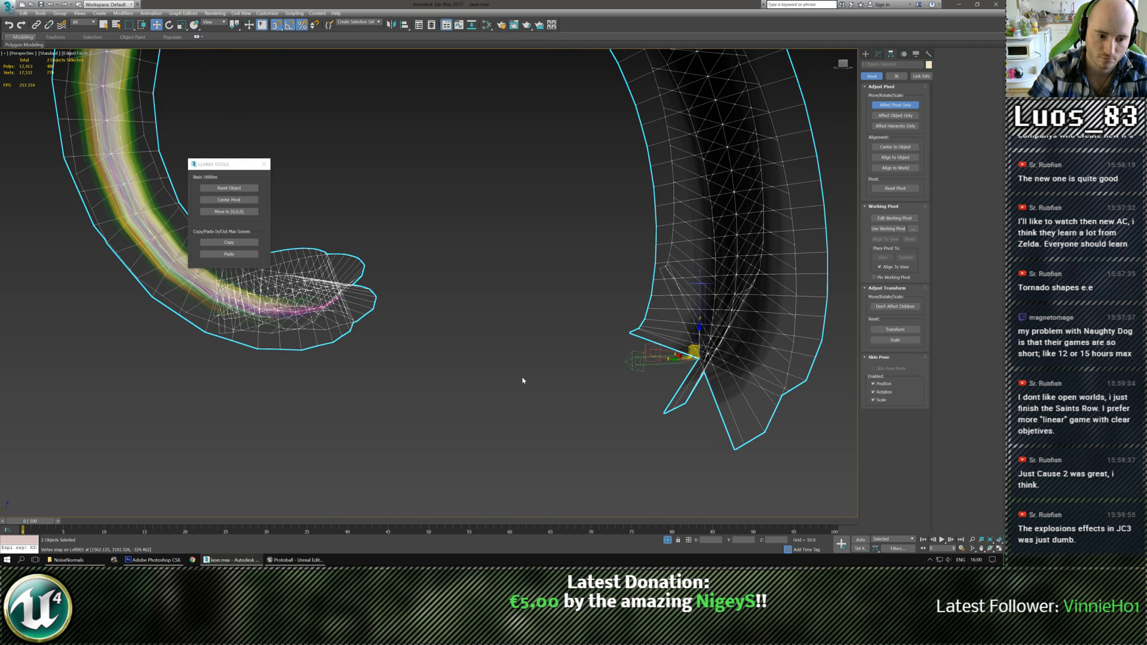
scroll(601, 377, up, 2)
scroll(601, 377, down, 2)
middle_drag(601, 377, 501, 391)
scroll(545, 389, up, 2)
scroll(541, 387, down, 2)
click(865, 54)
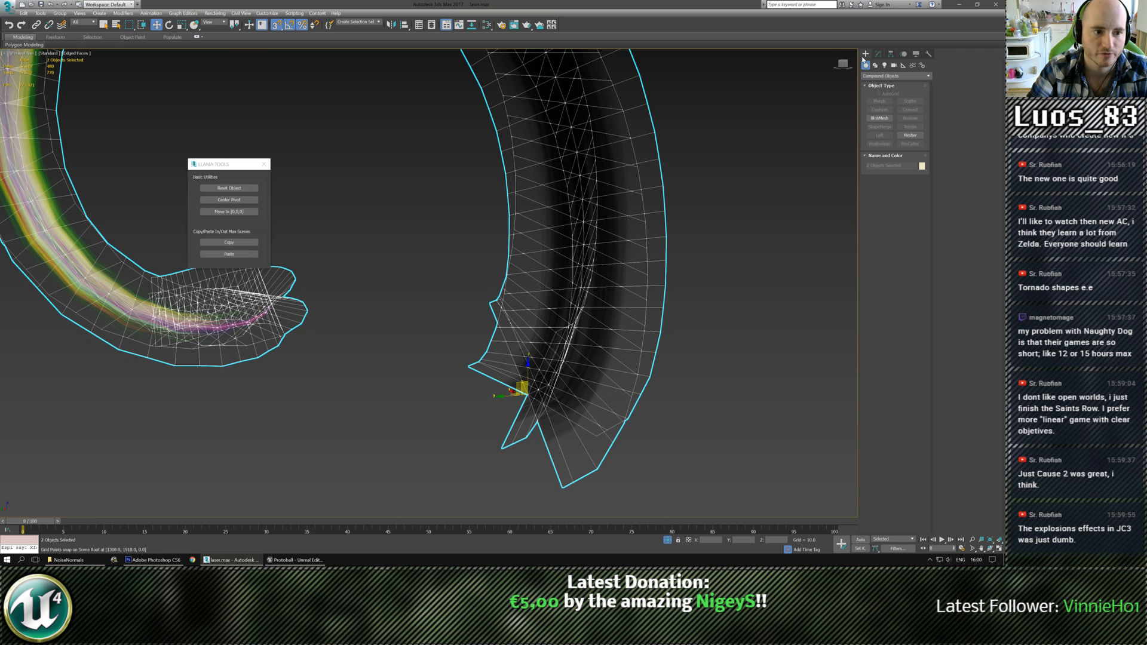
Select only the strand mesh and clone it as two regular copies rotated in 120-degree increments around its end pivot
scroll(746, 148, down, 3)
alt+middle_drag(589, 323, 568, 359)
click(567, 329)
click(601, 264)
scroll(556, 294, down, 3)
key(e)
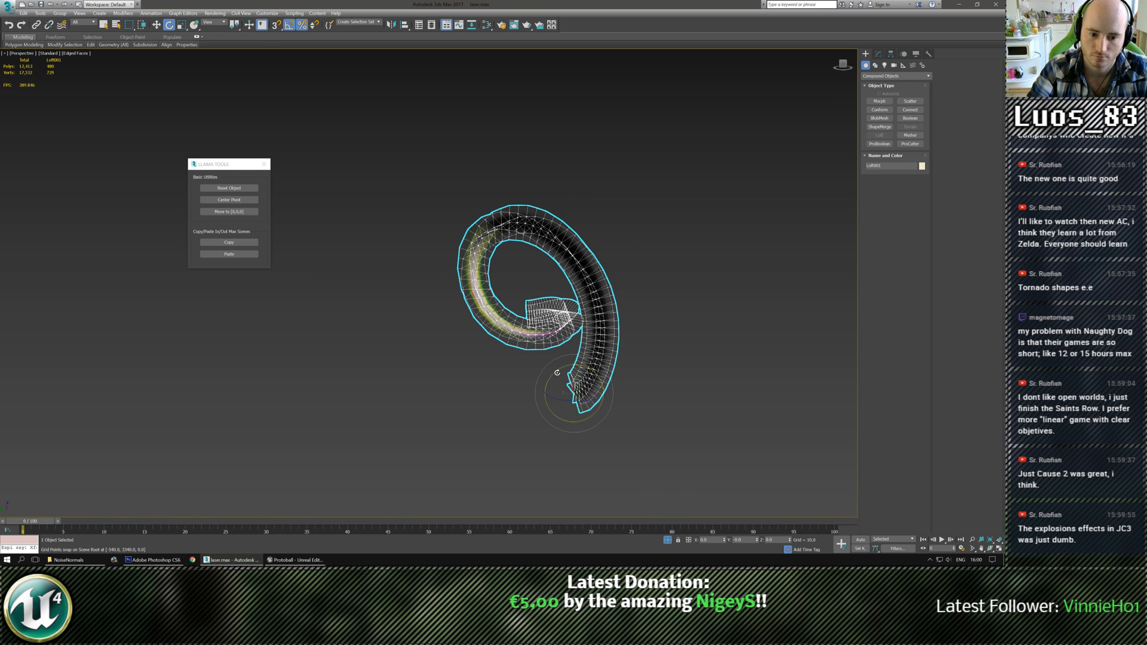
shift+drag(557, 372, 489, 389)
click(505, 314)
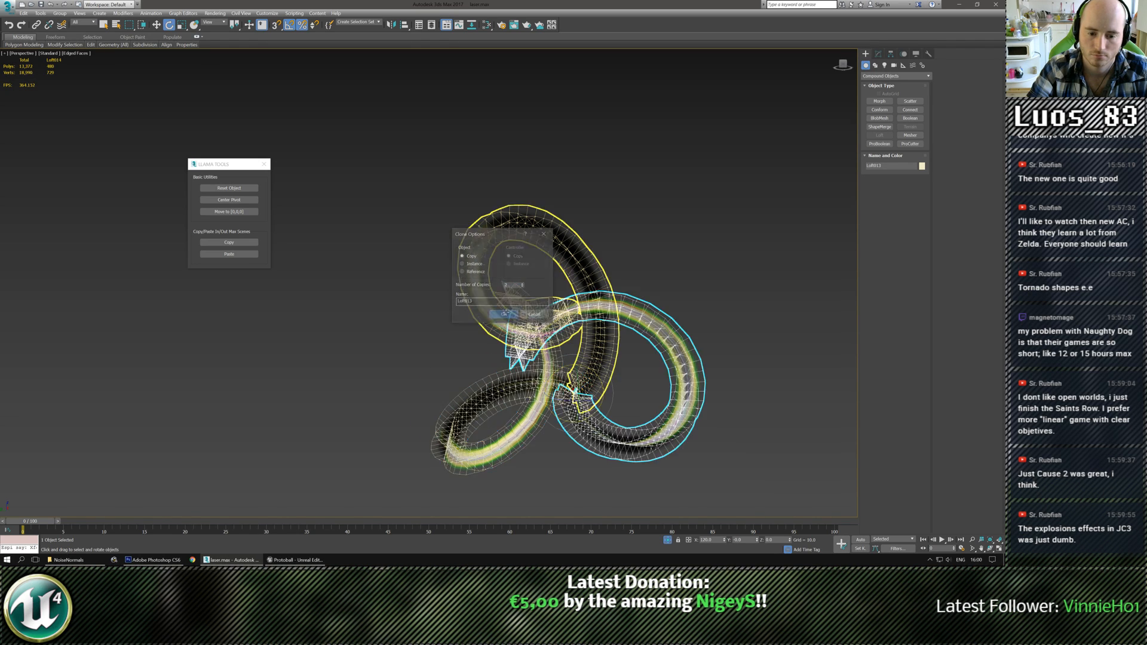
Examine the three rotated strands from several angles, both close up and next to the other meshes
mouse_move(466, 373)
alt+middle_down()
mouse_move(527, 357)
mouse_move(468, 428)
mouse_move(503, 414)
mouse_move(499, 424)
mouse_move(484, 427)
mouse_move(502, 385)
mouse_move(463, 382)
mouse_move(458, 397)
mouse_move(525, 369)
mouse_move(545, 339)
mouse_move(487, 362)
mouse_move(466, 336)
mouse_move(516, 358)
mouse_move(487, 362)
mouse_move(475, 280)
alt+middle_up()
click(469, 428)
scroll(470, 425, down, 3)
scroll(484, 428, up, 5)
scroll(509, 408, down, 5)
click(474, 270)
scroll(474, 270, up, 3)
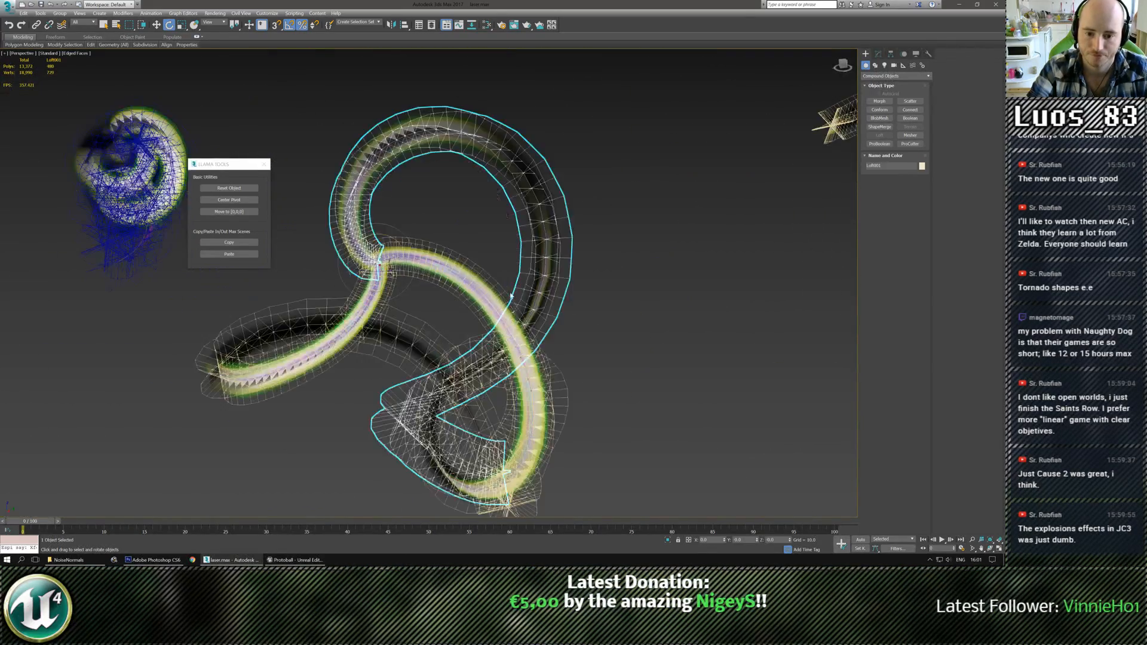
Delete the two rotated copies, keeping only the original curled strand
click(461, 281)
key(Delete)
click(355, 326)
key(Delete)
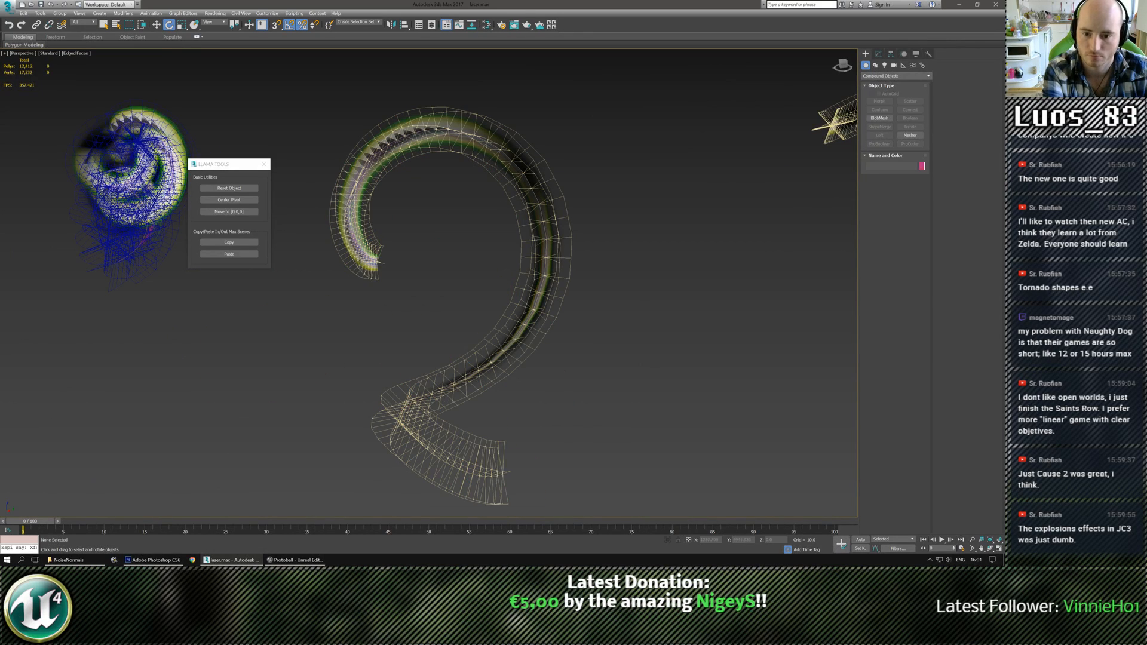
Clone the original strand as two instances, each rotated a further 120 degrees around its end pivot
click(371, 242)
middle_drag(372, 241, 397, 244)
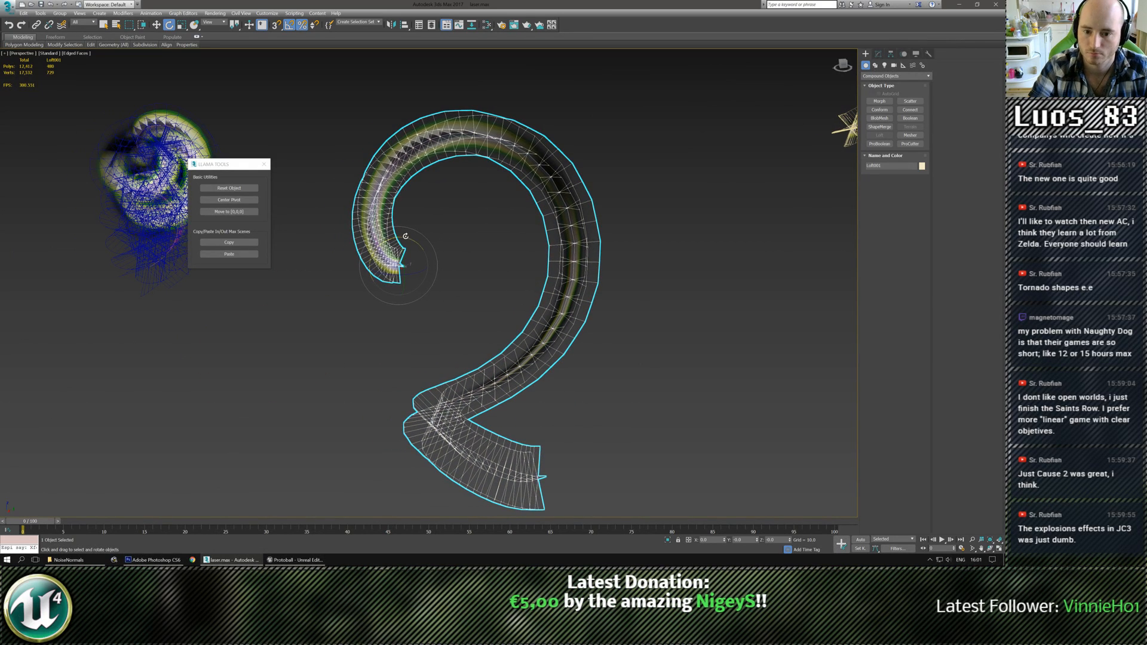
shift+drag(397, 245, 441, 240)
shift+drag(460, 244, 531, 270)
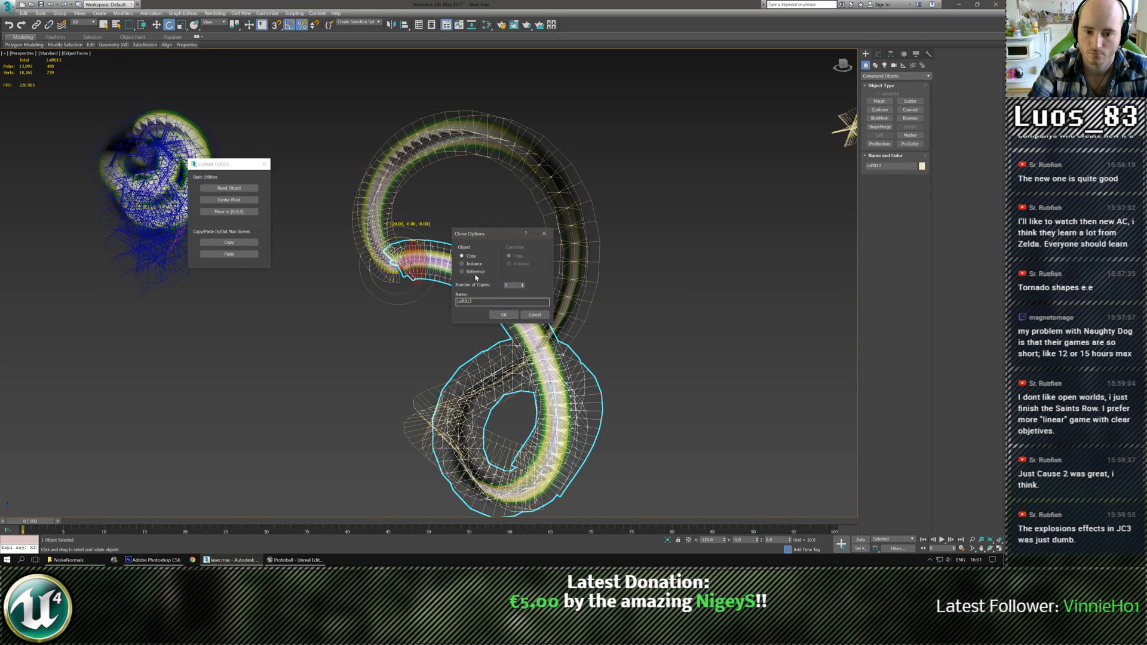
click(503, 314)
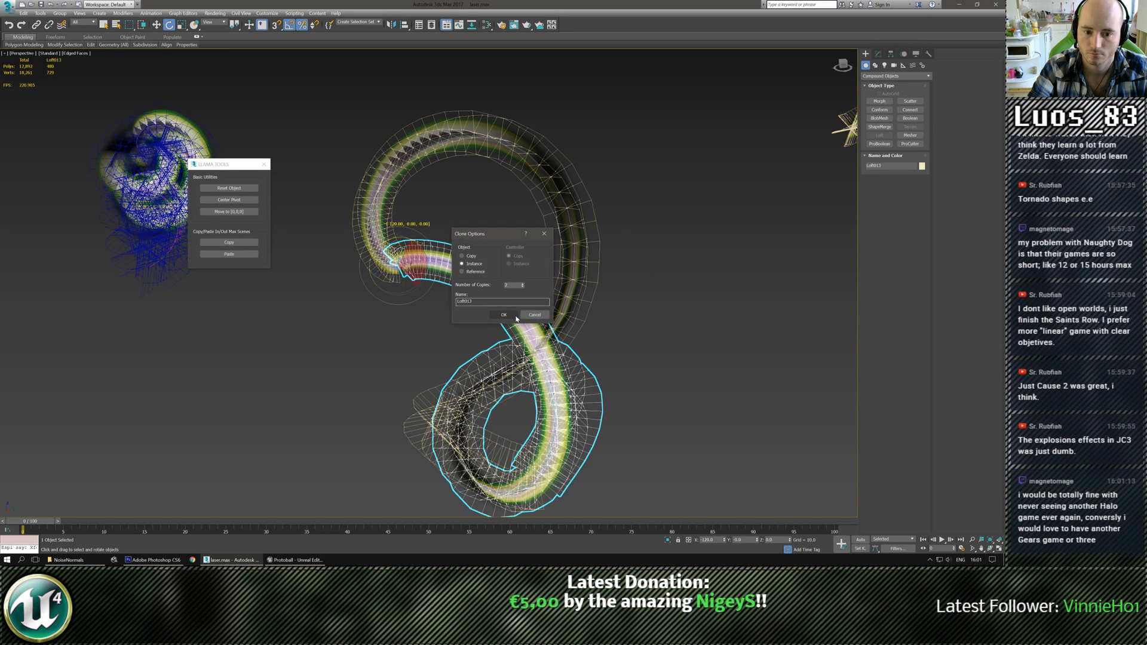
Add a Twist modifier to the original strand and twist the instanced strands along the X axis
click(562, 209)
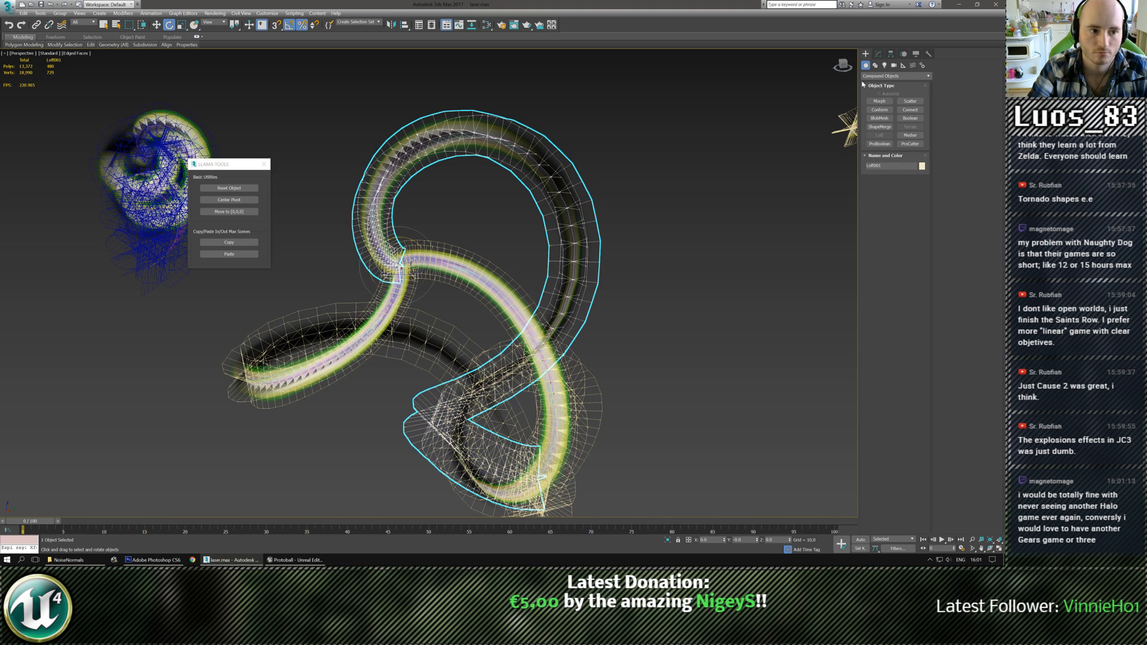
click(879, 53)
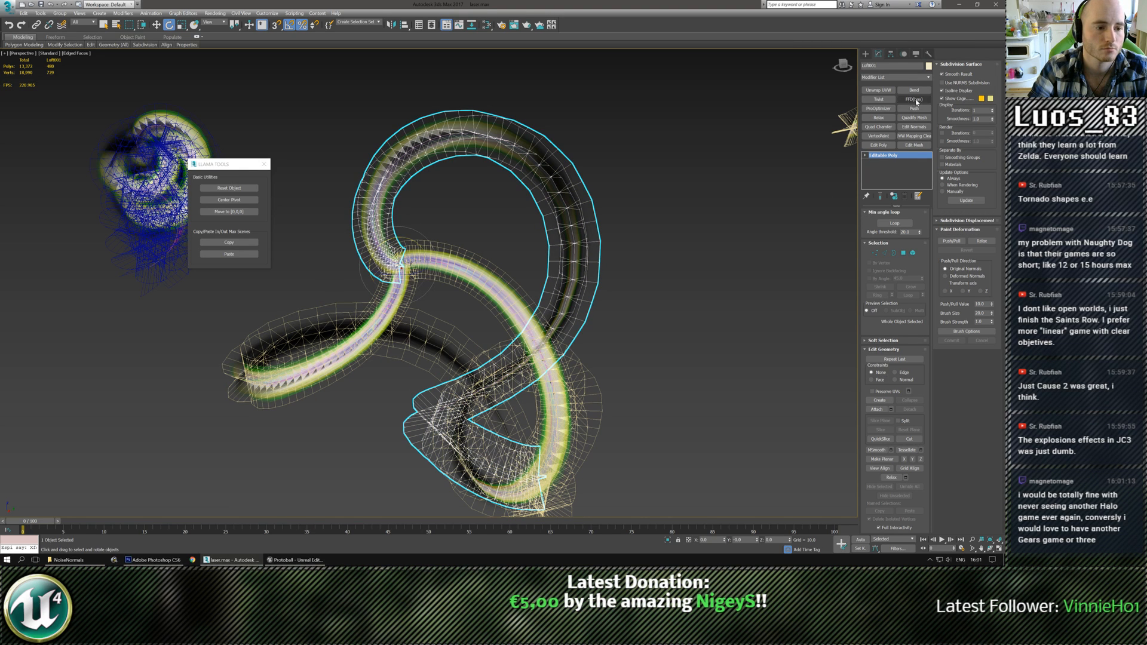
click(880, 100)
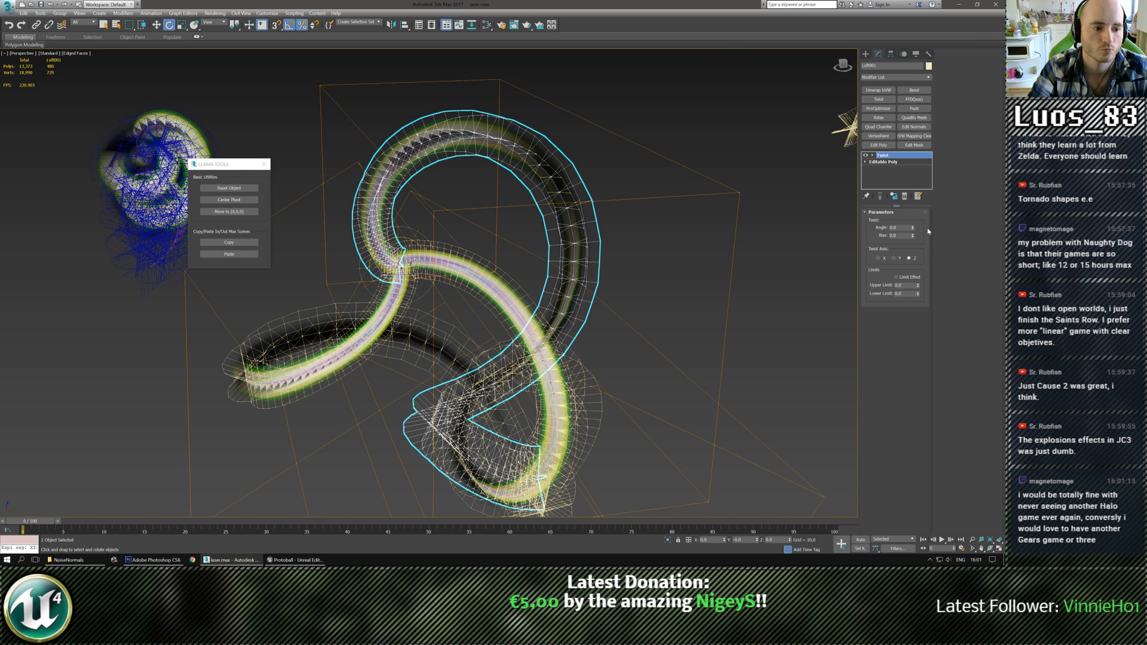
drag(912, 228, 921, 154)
click(896, 258)
click(878, 258)
scroll(577, 271, down, 3)
alt+middle_drag(576, 271, 586, 308)
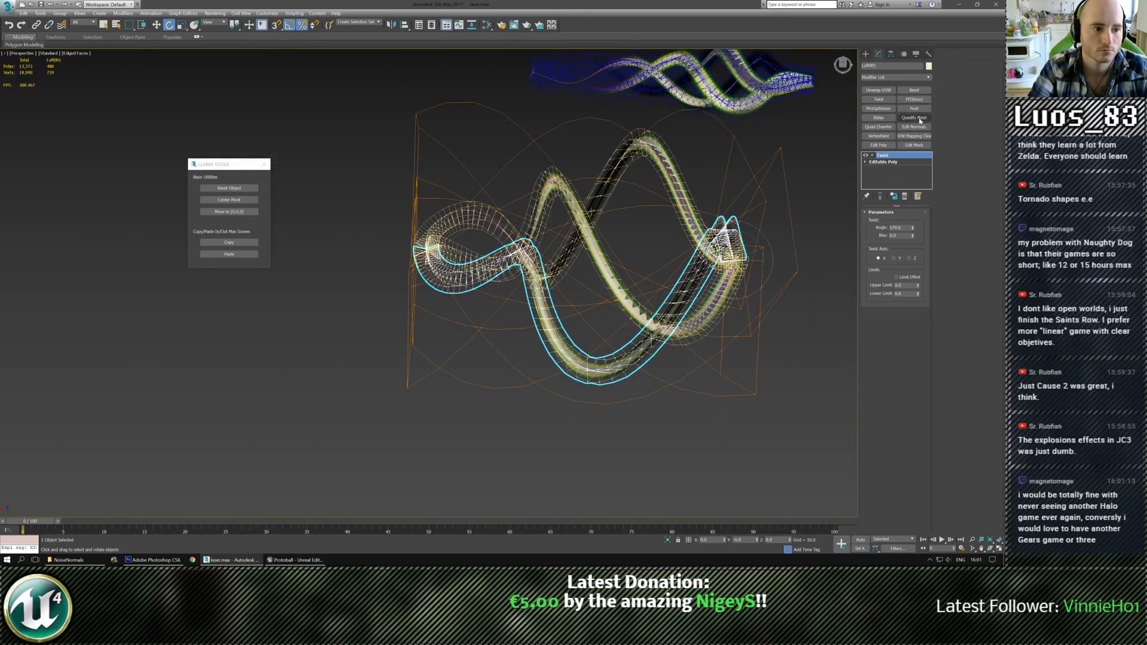
Try a Bend modifier above the Twist, testing the bend on different axes and choosing X
click(914, 90)
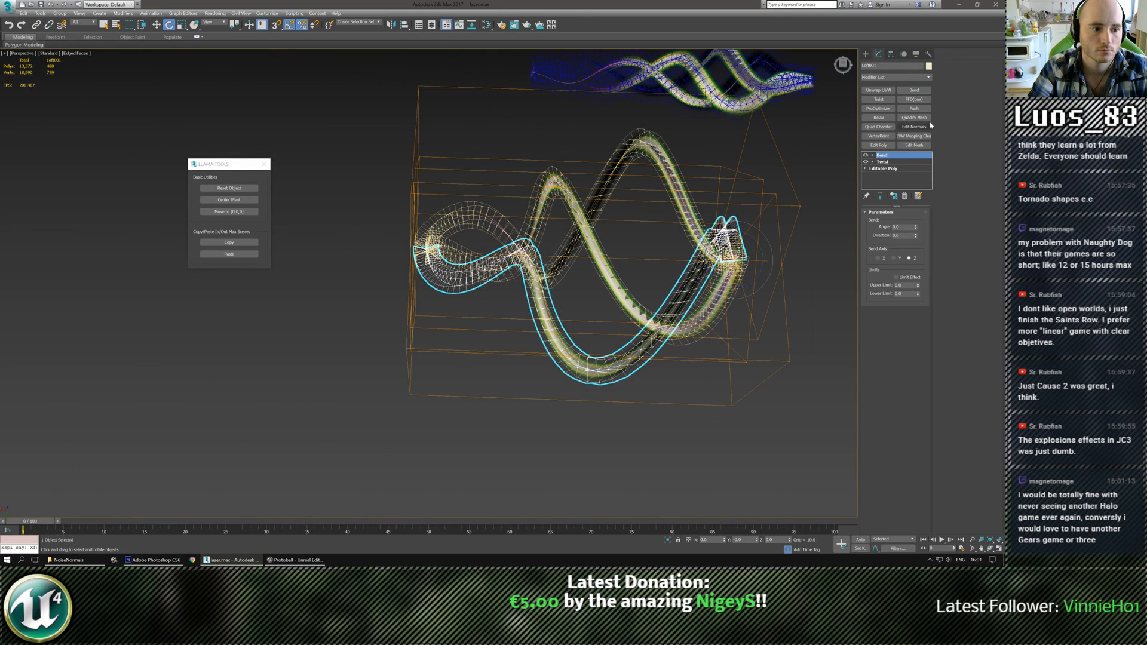
mouse_move(915, 227)
mouse_down()
mouse_move(914, 257)
mouse_move(929, 190)
mouse_move(925, 210)
mouse_up()
click(893, 259)
right_click(917, 241)
click(879, 258)
alt+middle_drag(656, 247, 634, 206)
Isolate the single bent and twisted strand and examine its curve from several sides
click(667, 540)
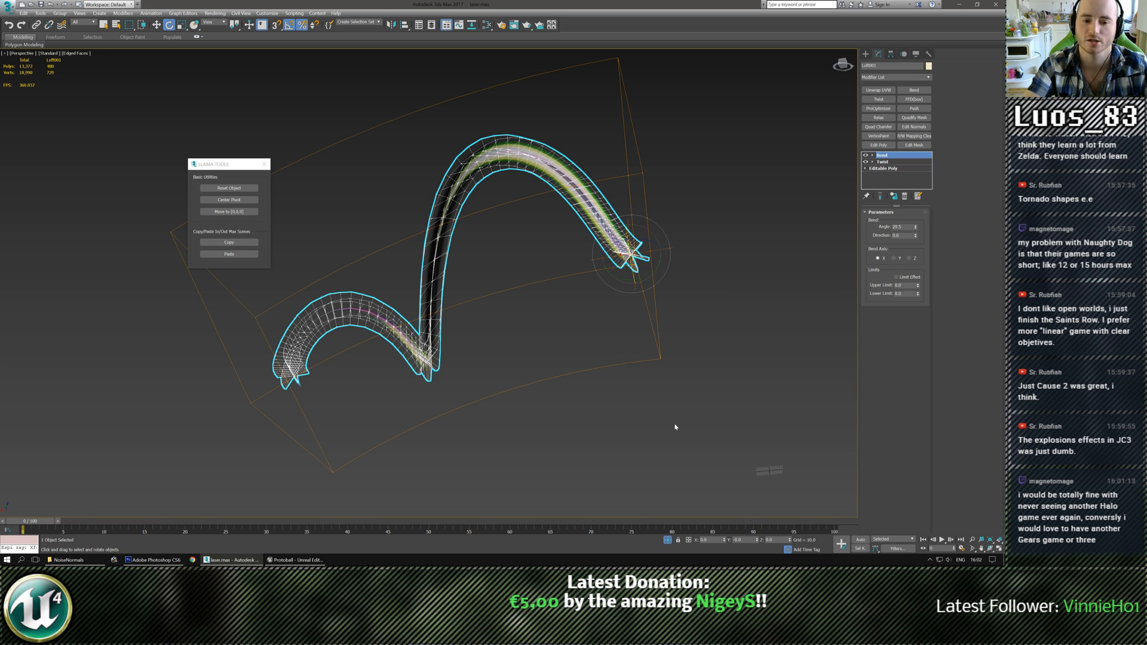
alt+middle_drag(623, 397, 456, 352)
scroll(456, 353, up, 2)
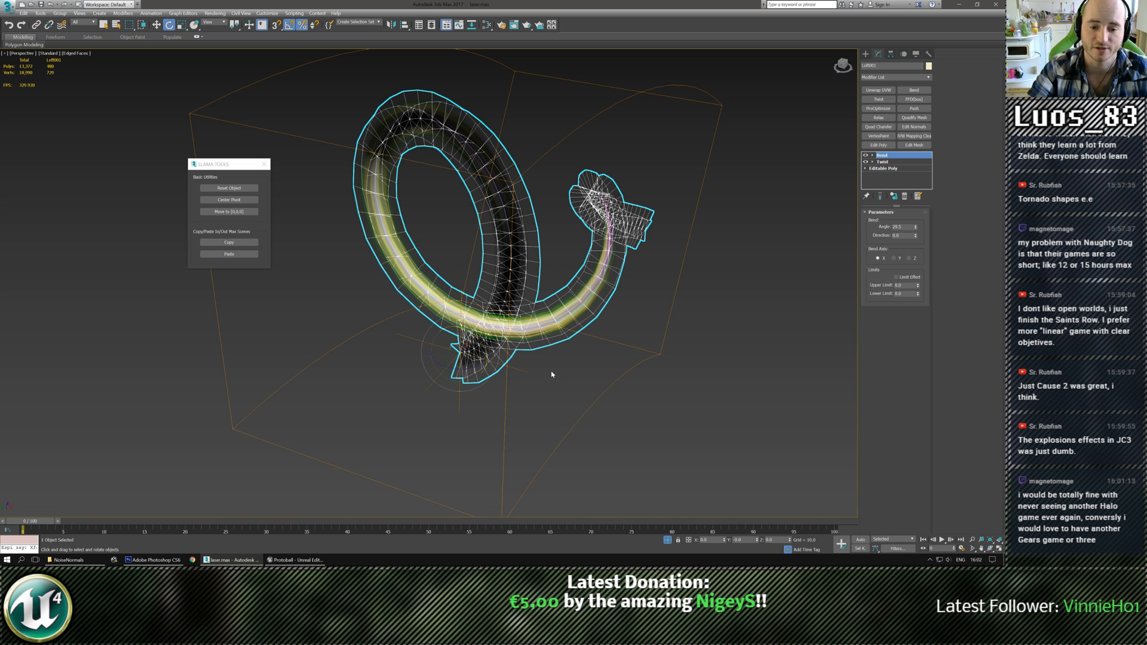
alt+middle_drag(551, 375, 452, 334)
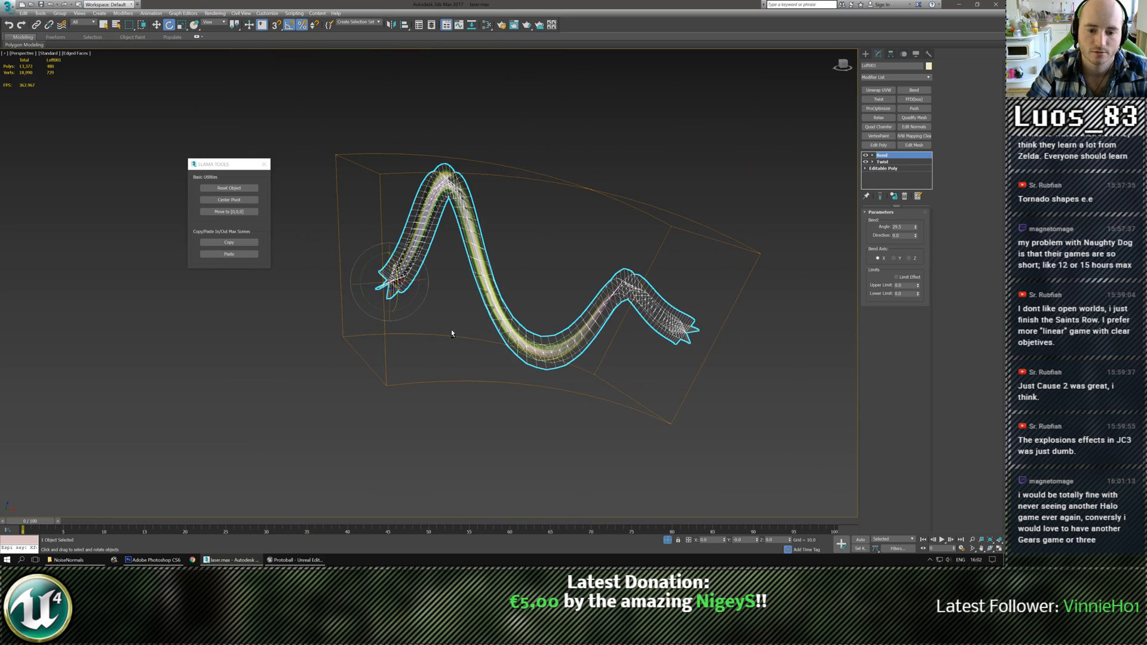
Leave the single-strand isolation, select all three instanced strands and isolate them together
click(668, 541)
alt+middle_drag(508, 418, 609, 487)
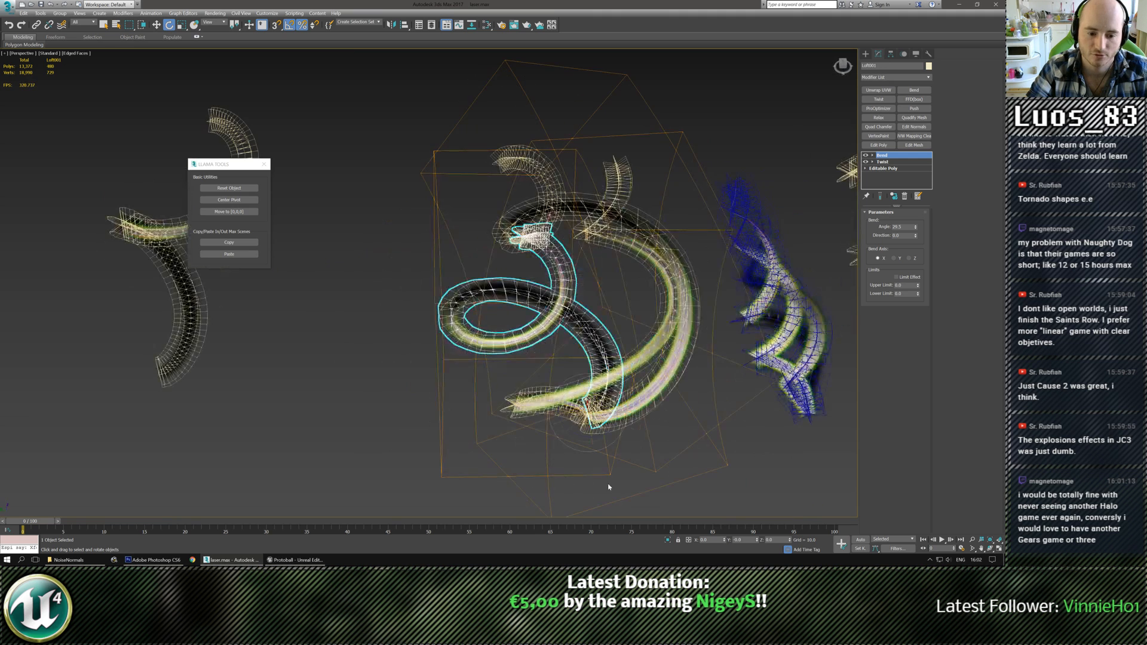
drag(570, 393, 572, 391)
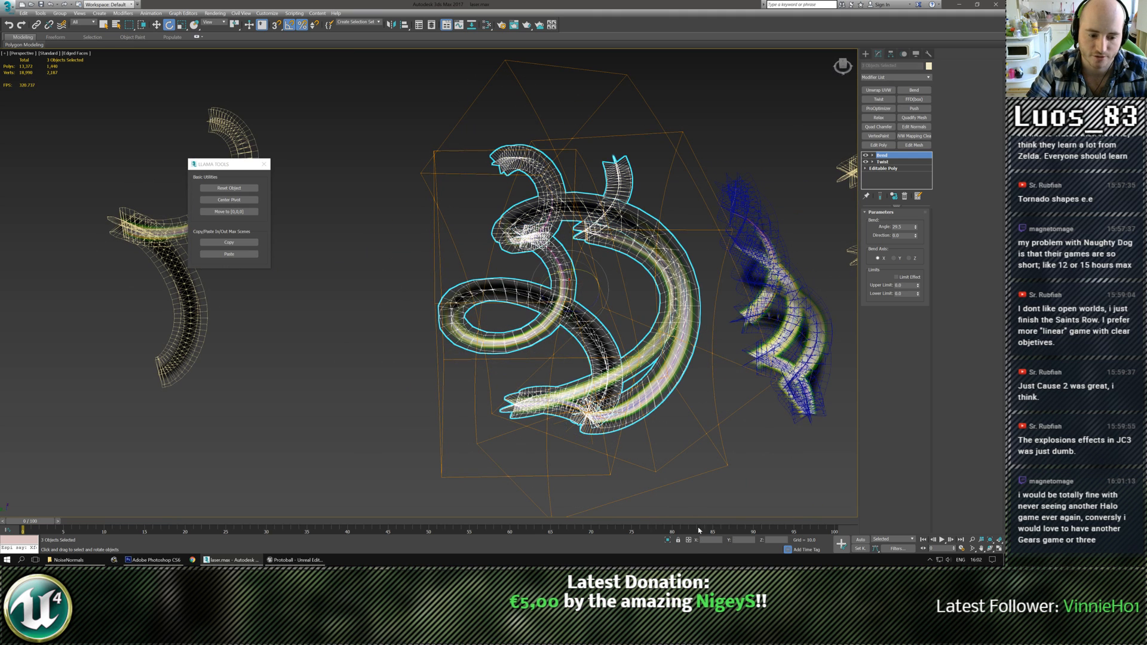
click(668, 541)
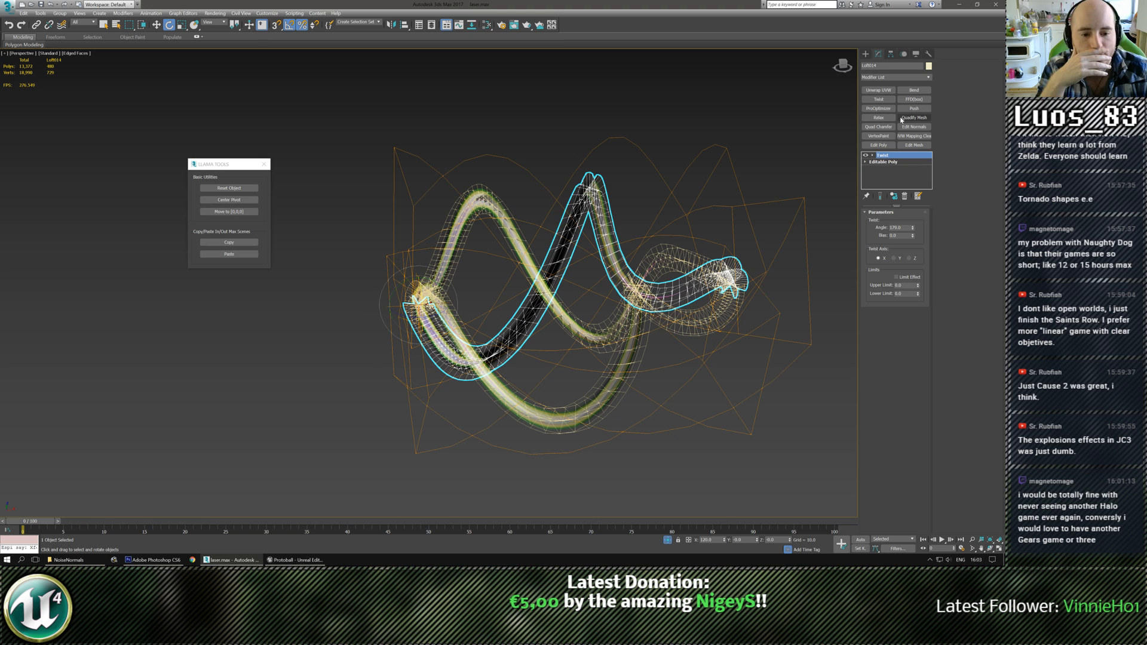
Add an FFD(box) modifier above the Twist on the instanced strands and set its lattice to 3x3x3 points
middle_drag(648, 232, 620, 238)
click(915, 99)
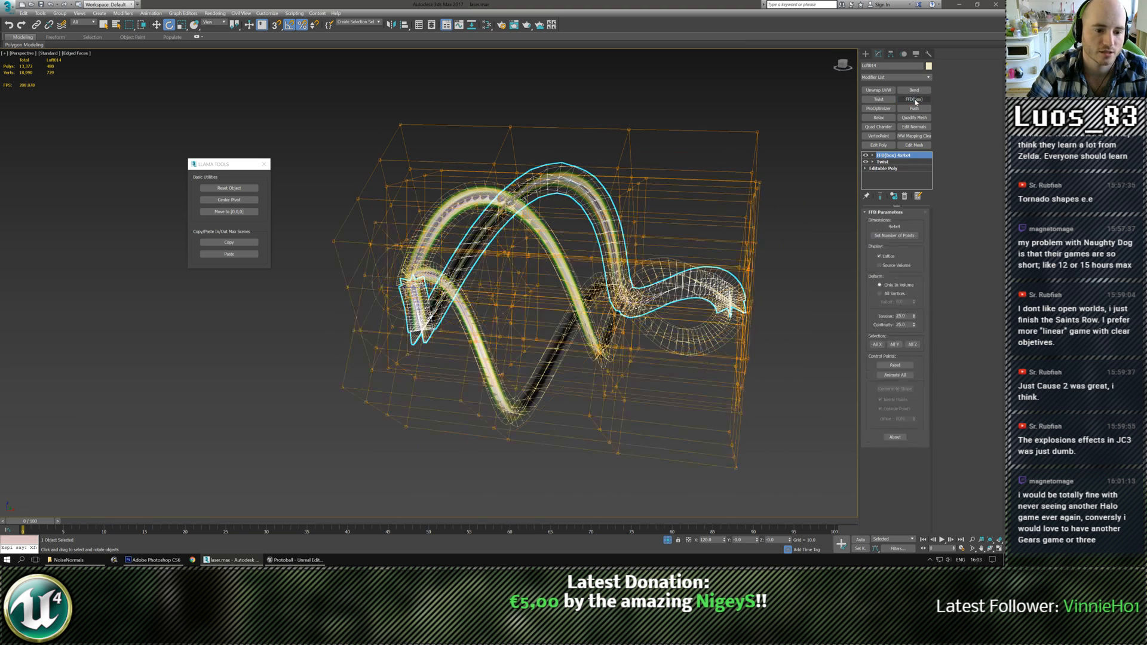
click(892, 235)
text(3)
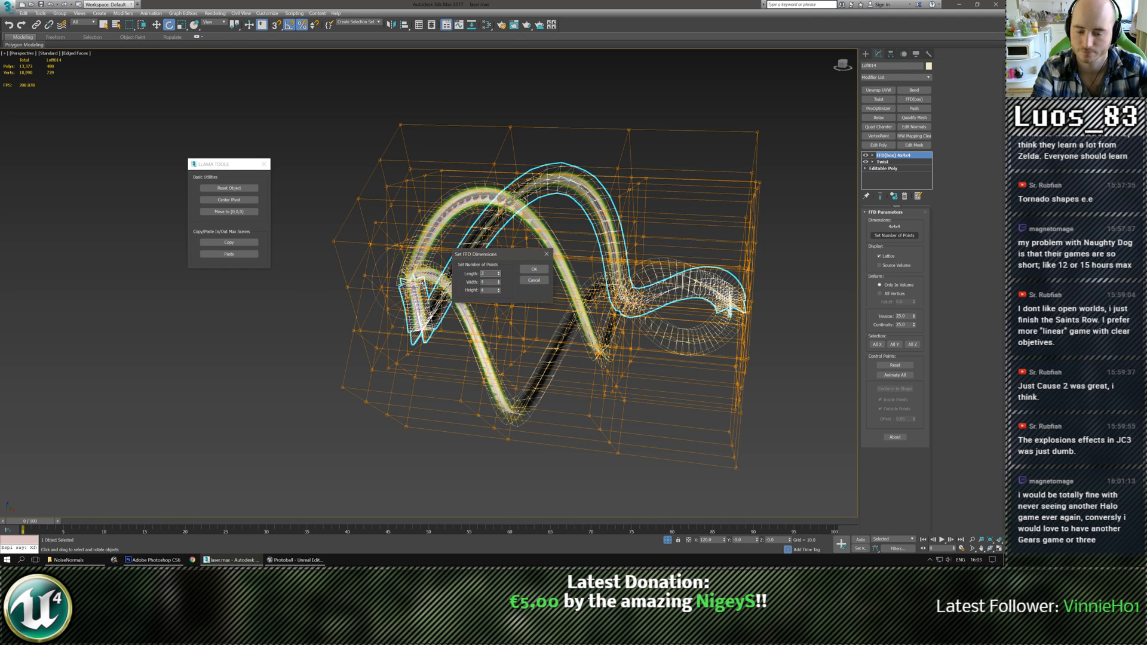
key(Tab)
text(3)
key(Tab)
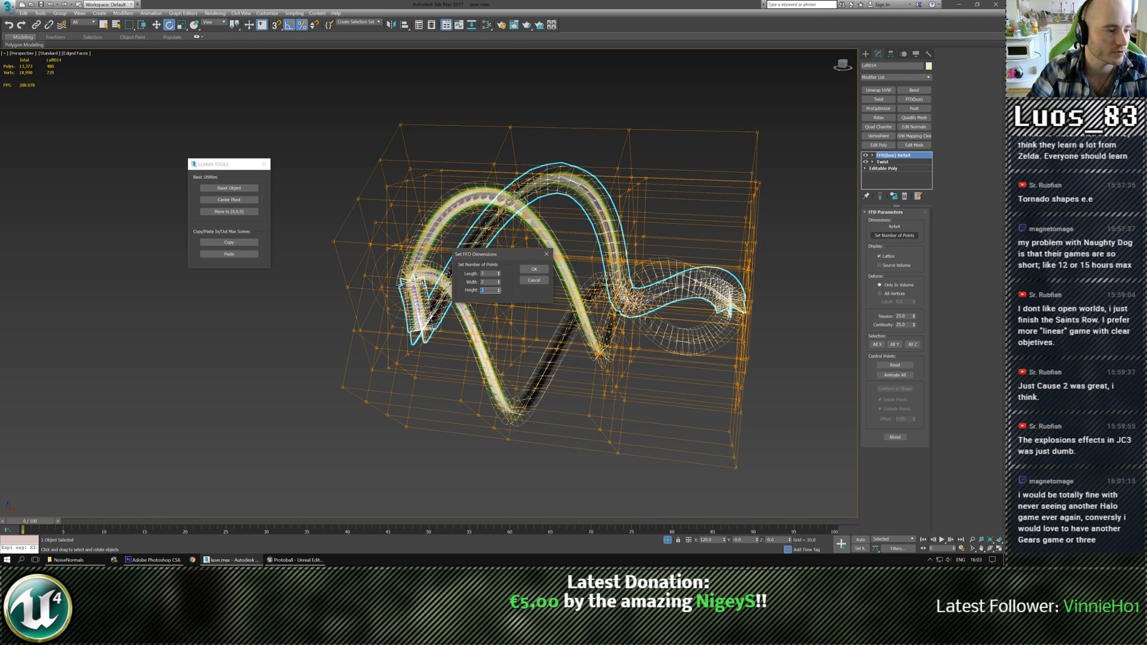
click(534, 269)
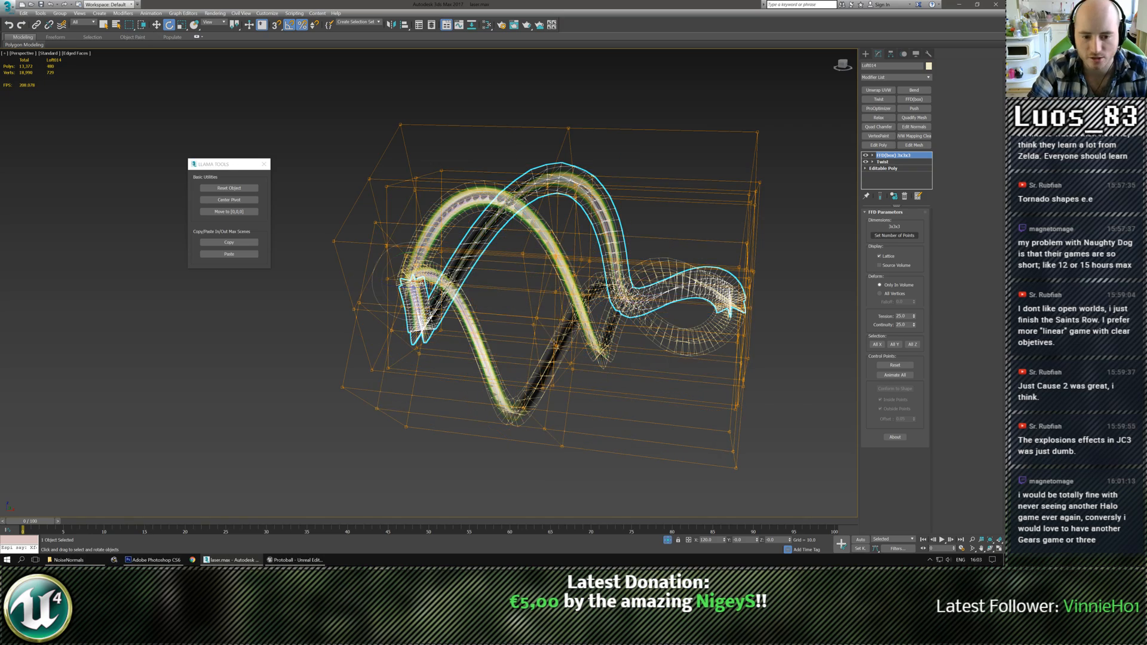
Select the middle section of FFD control points across the strand and set the Move tool's reference coordinate system to View
alt+middle_drag(555, 345, 569, 326)
click(872, 156)
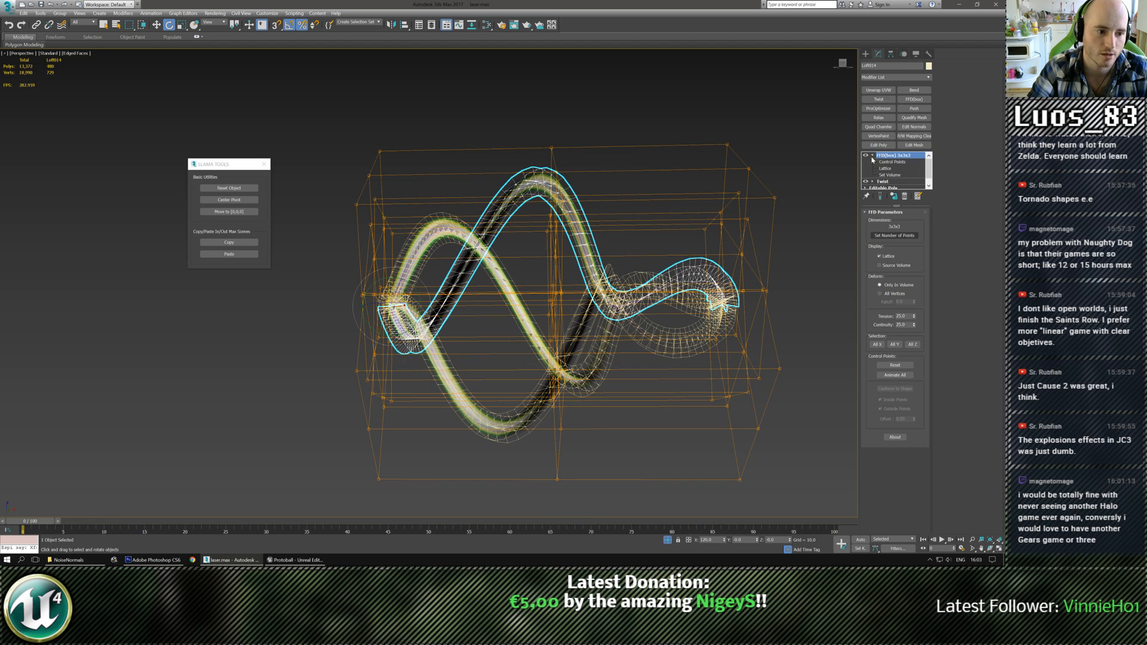
click(892, 162)
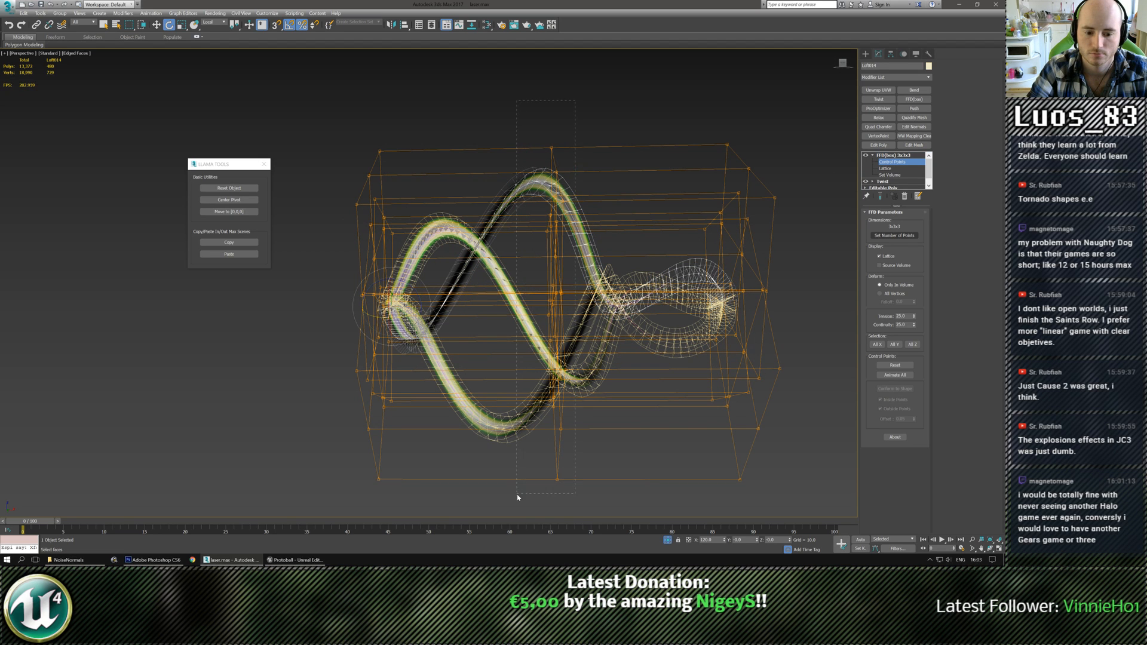
alt+middle_drag(634, 436, 582, 427)
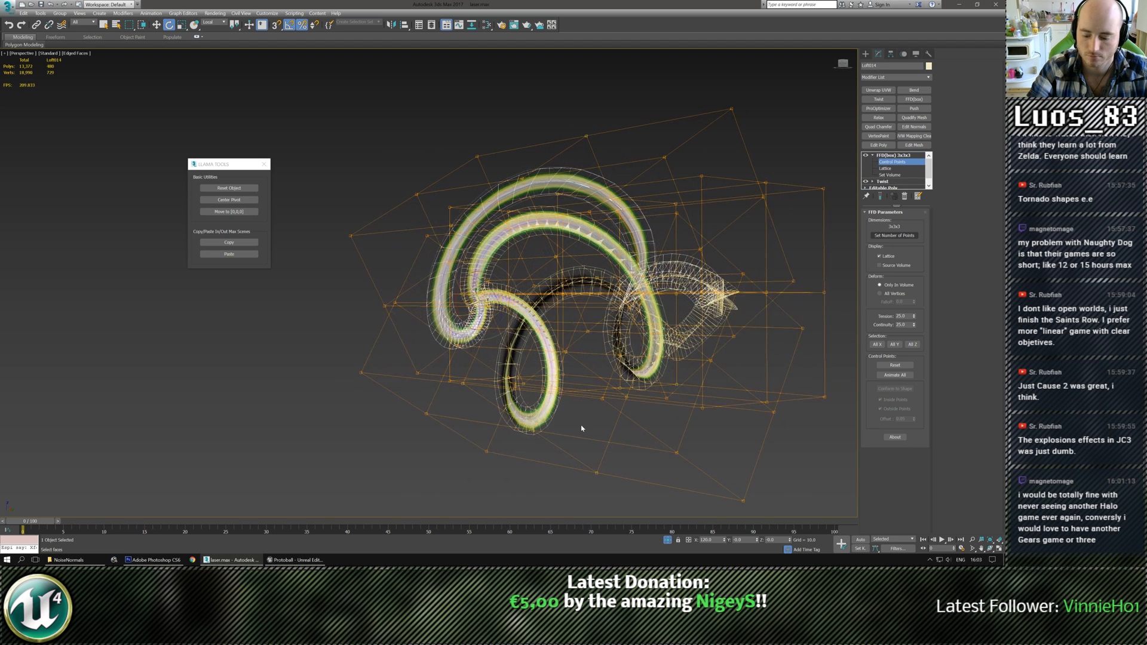
key(w)
alt+middle_drag(564, 339, 587, 283)
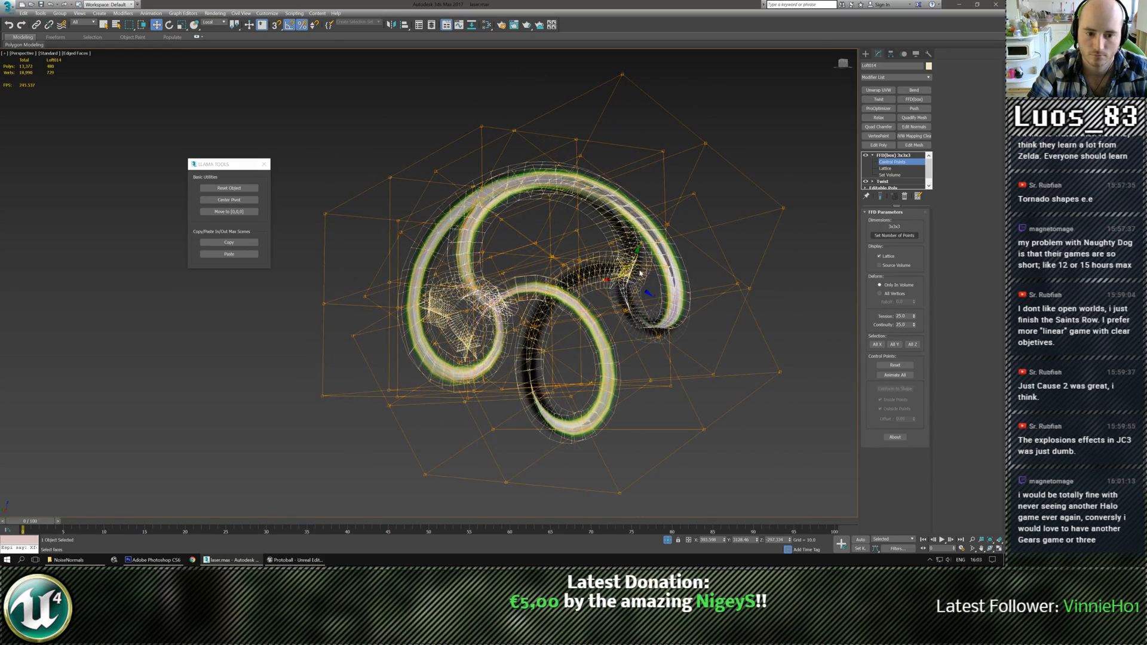
click(214, 23)
click(210, 30)
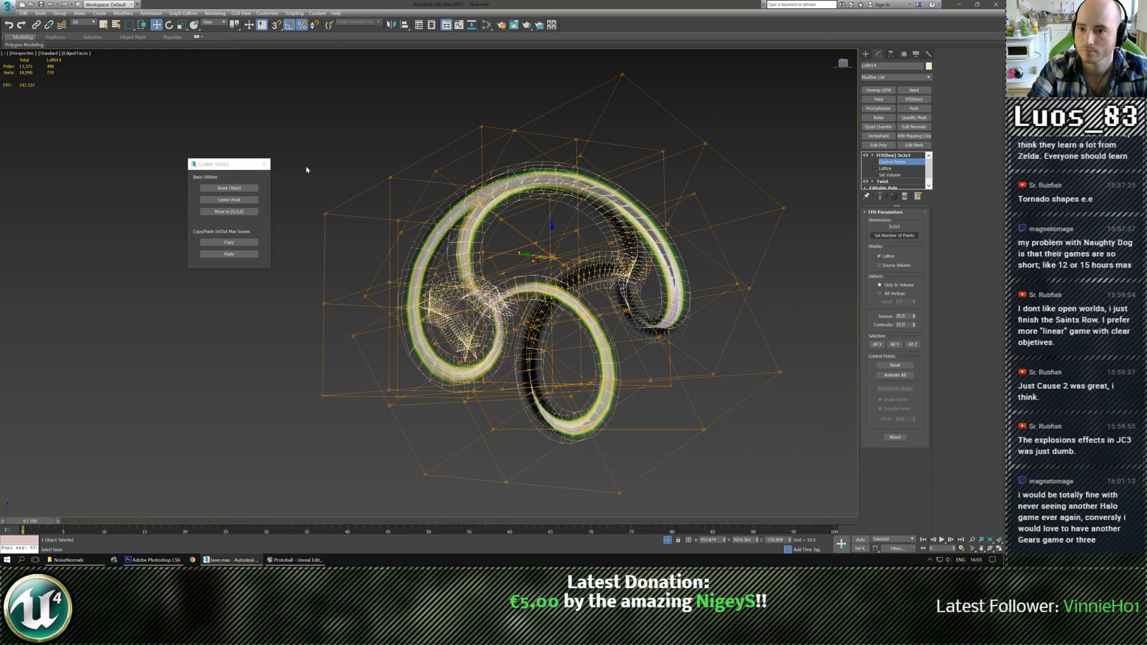
Move the selected middle control points in several passes to reshape the three-strand swirl, checking its curve from different sides
alt+middle_drag(307, 173, 404, 223)
drag(540, 242, 588, 176)
alt+middle_drag(484, 228, 537, 226)
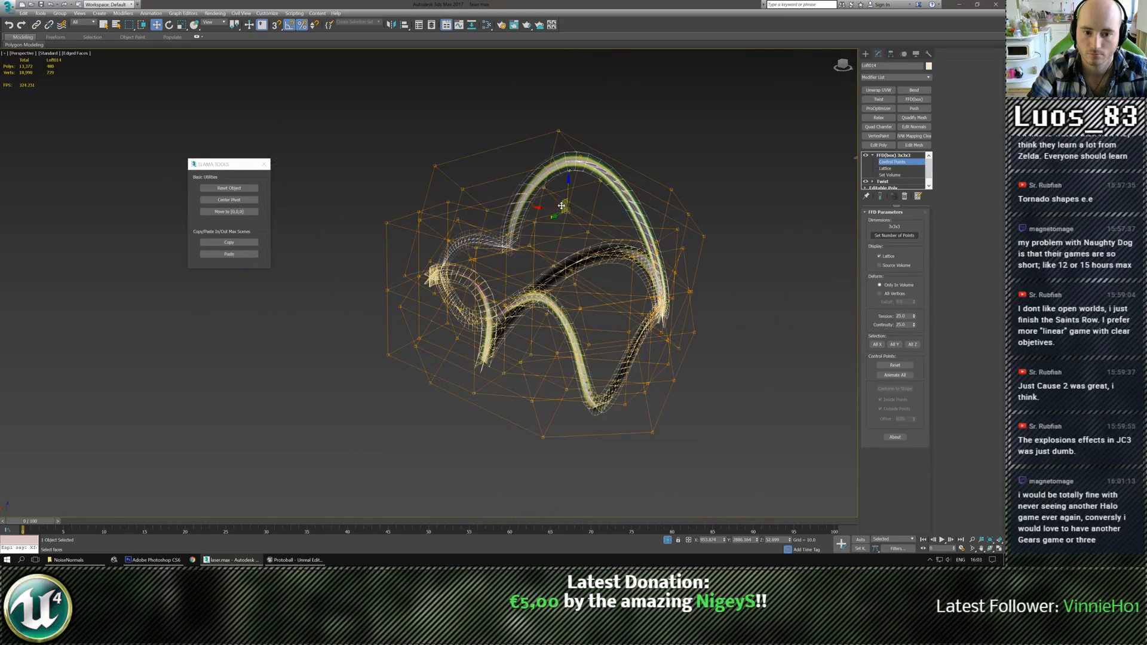
drag(562, 205, 554, 265)
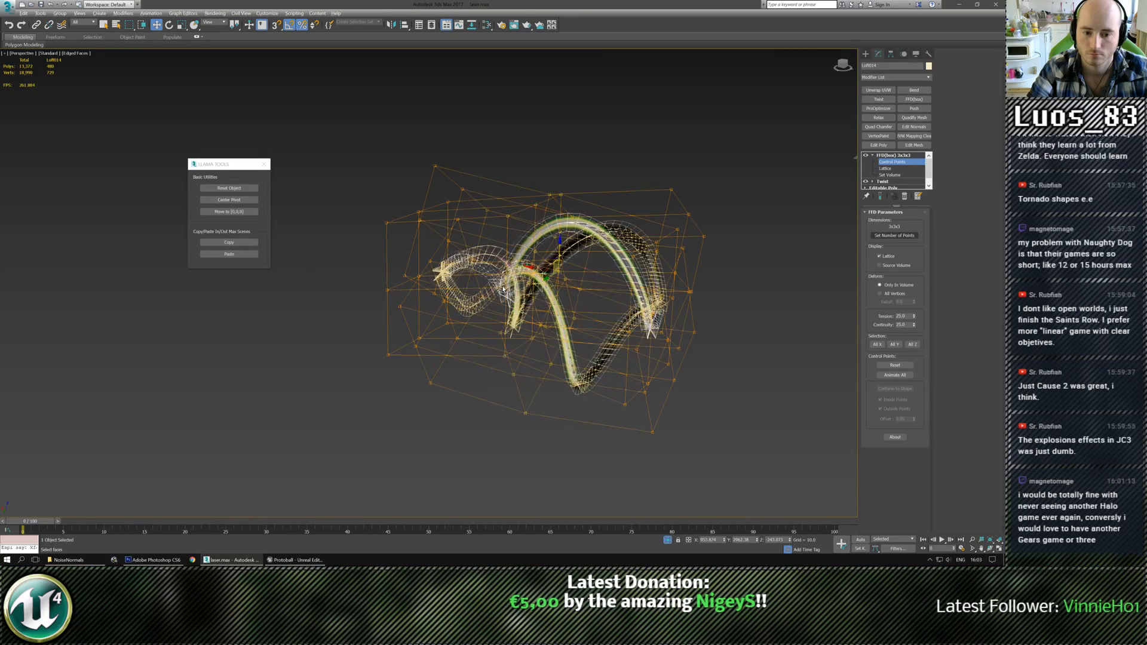
mouse_move(503, 289)
alt+middle_down()
mouse_move(461, 288)
mouse_move(550, 294)
mouse_move(514, 308)
alt+middle_up()
drag(569, 272, 585, 311)
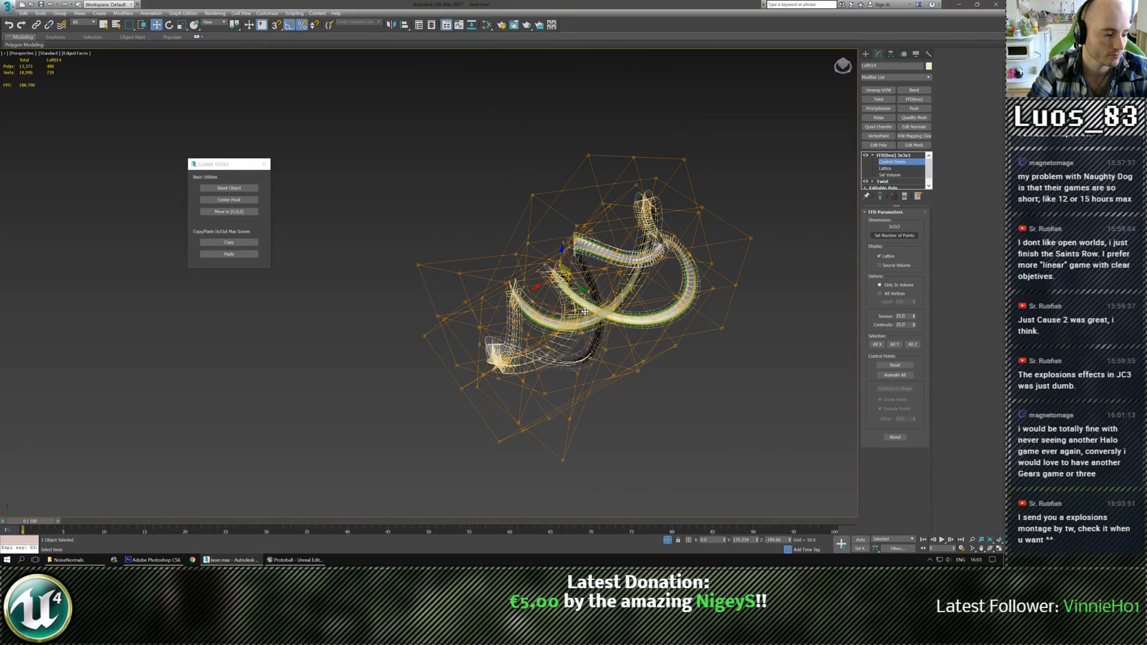
middle_drag(595, 384, 581, 387)
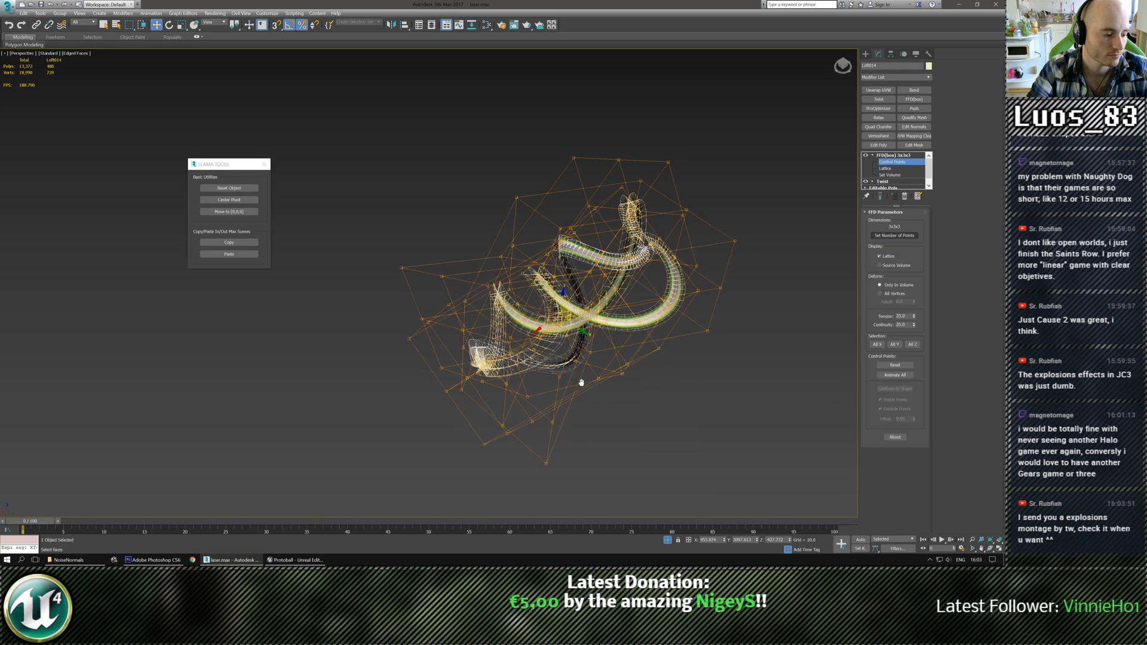
alt+middle_drag(542, 425, 537, 416)
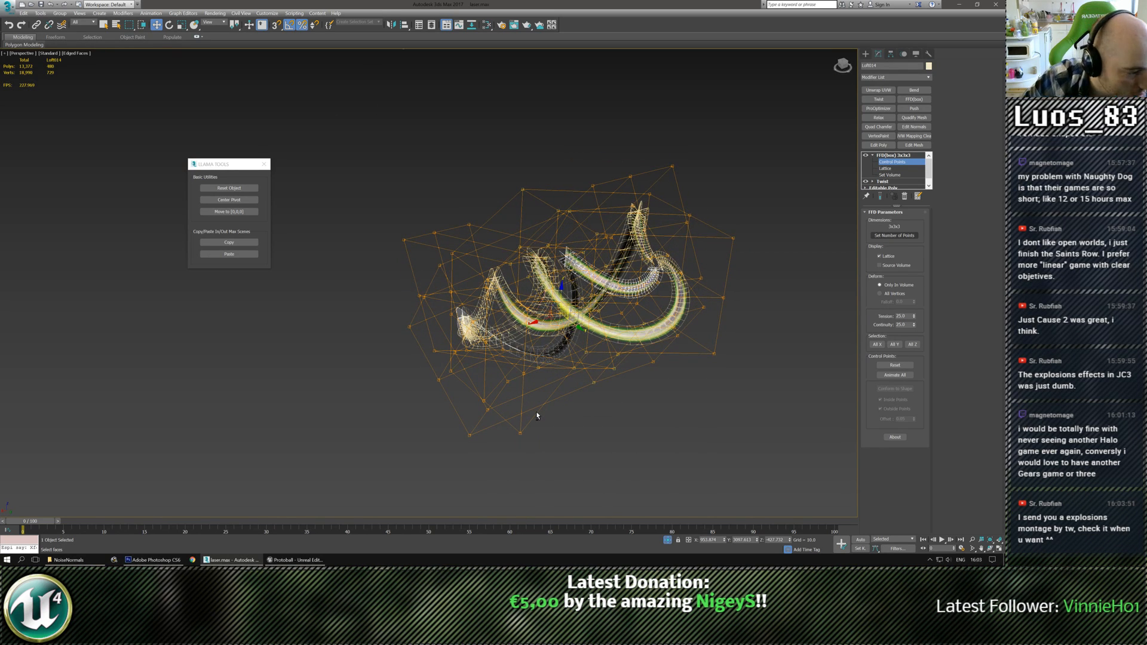